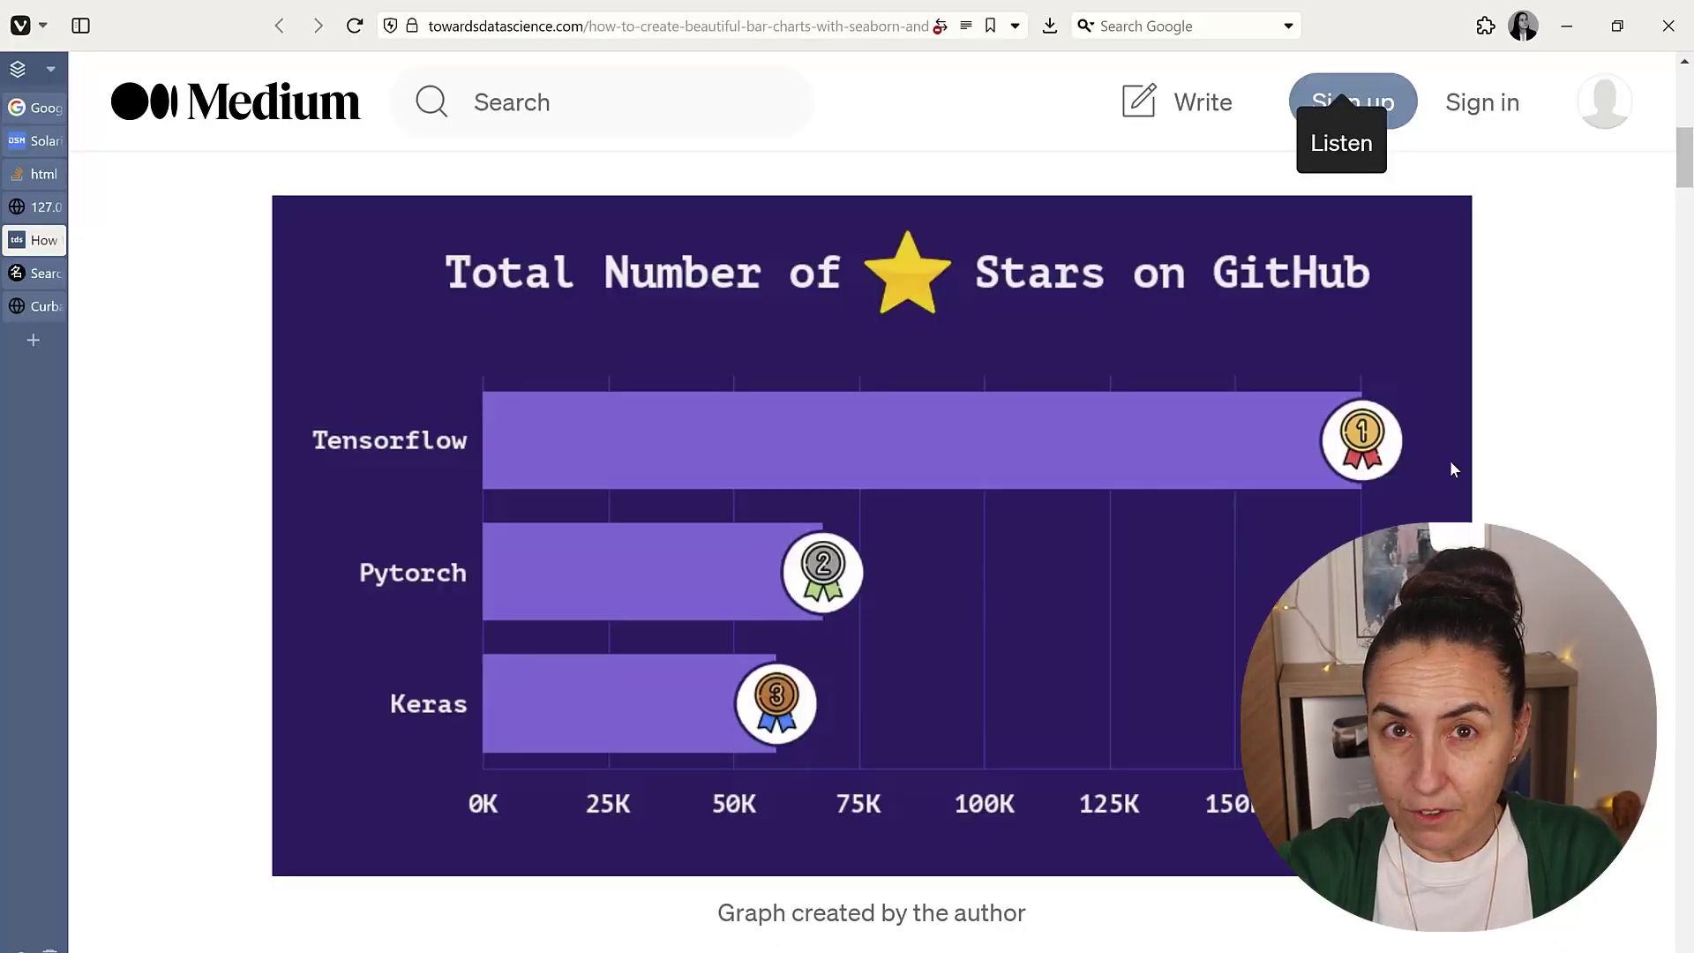
# - Leave the Medium article's GitHub stars chart for the Power BI report with Tensorflow, Pytorch and Keras
pyautogui.hotkey('alt', 'Tab')
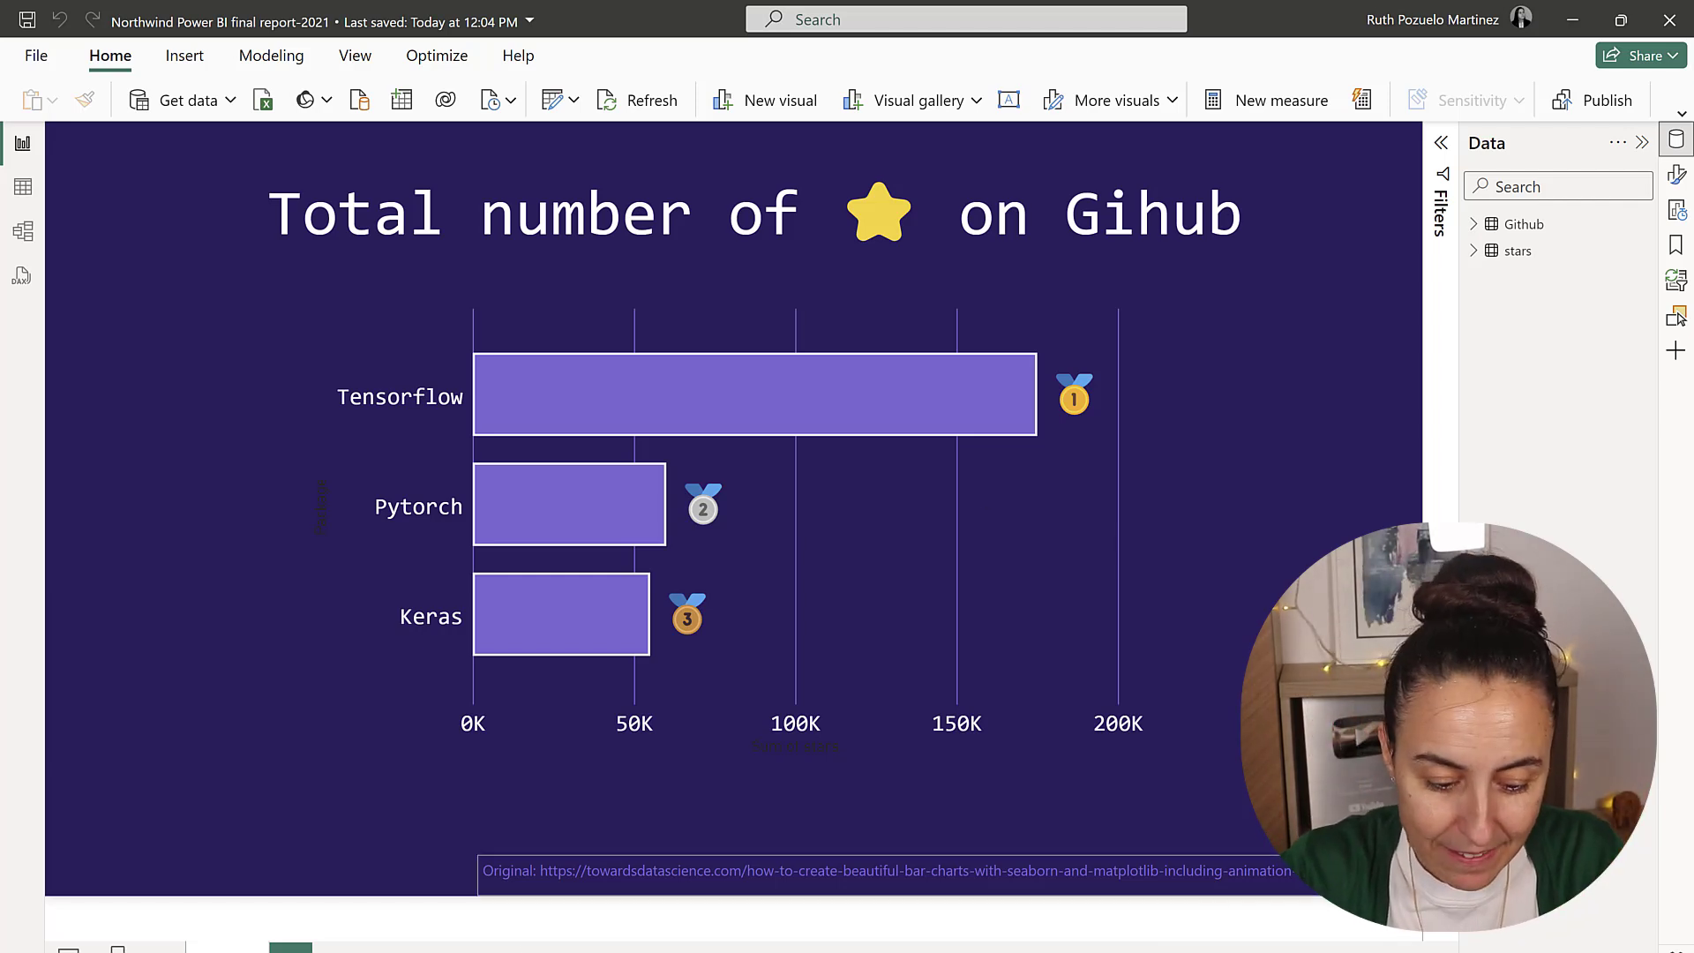
# - Add a new blank page and sample the reference chart's dark purple #2C1B5E background
pyautogui.hotkey('ctrl', 'm')
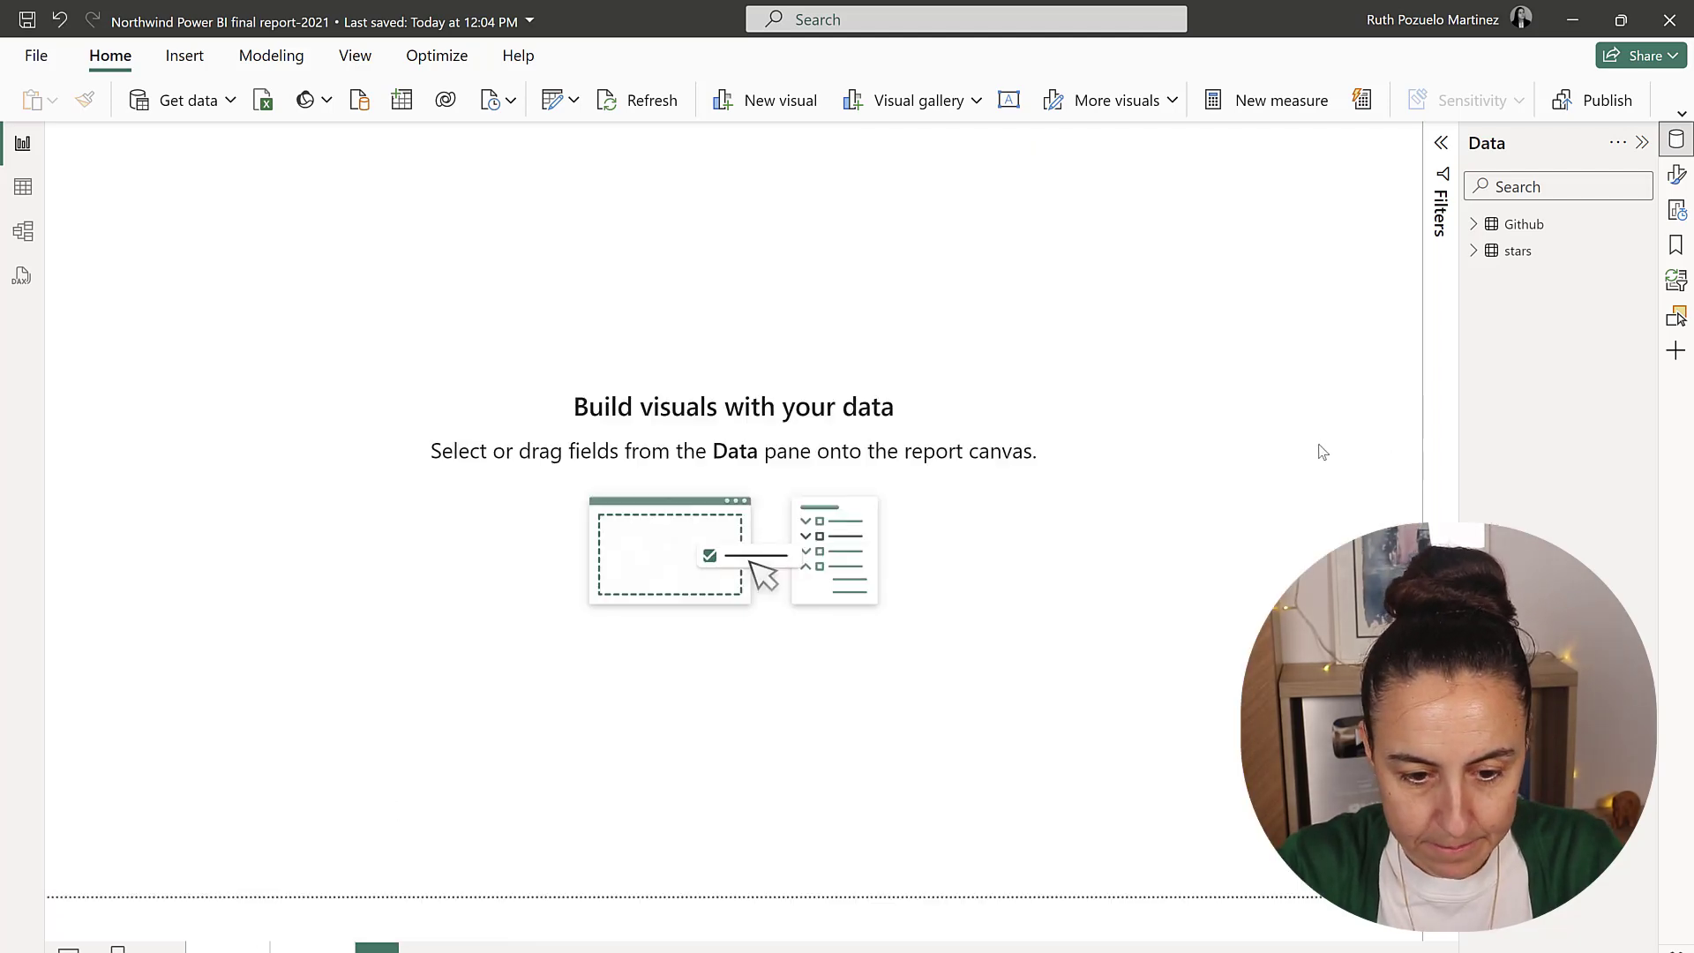
pyautogui.hotkey('alt', 'Tab')
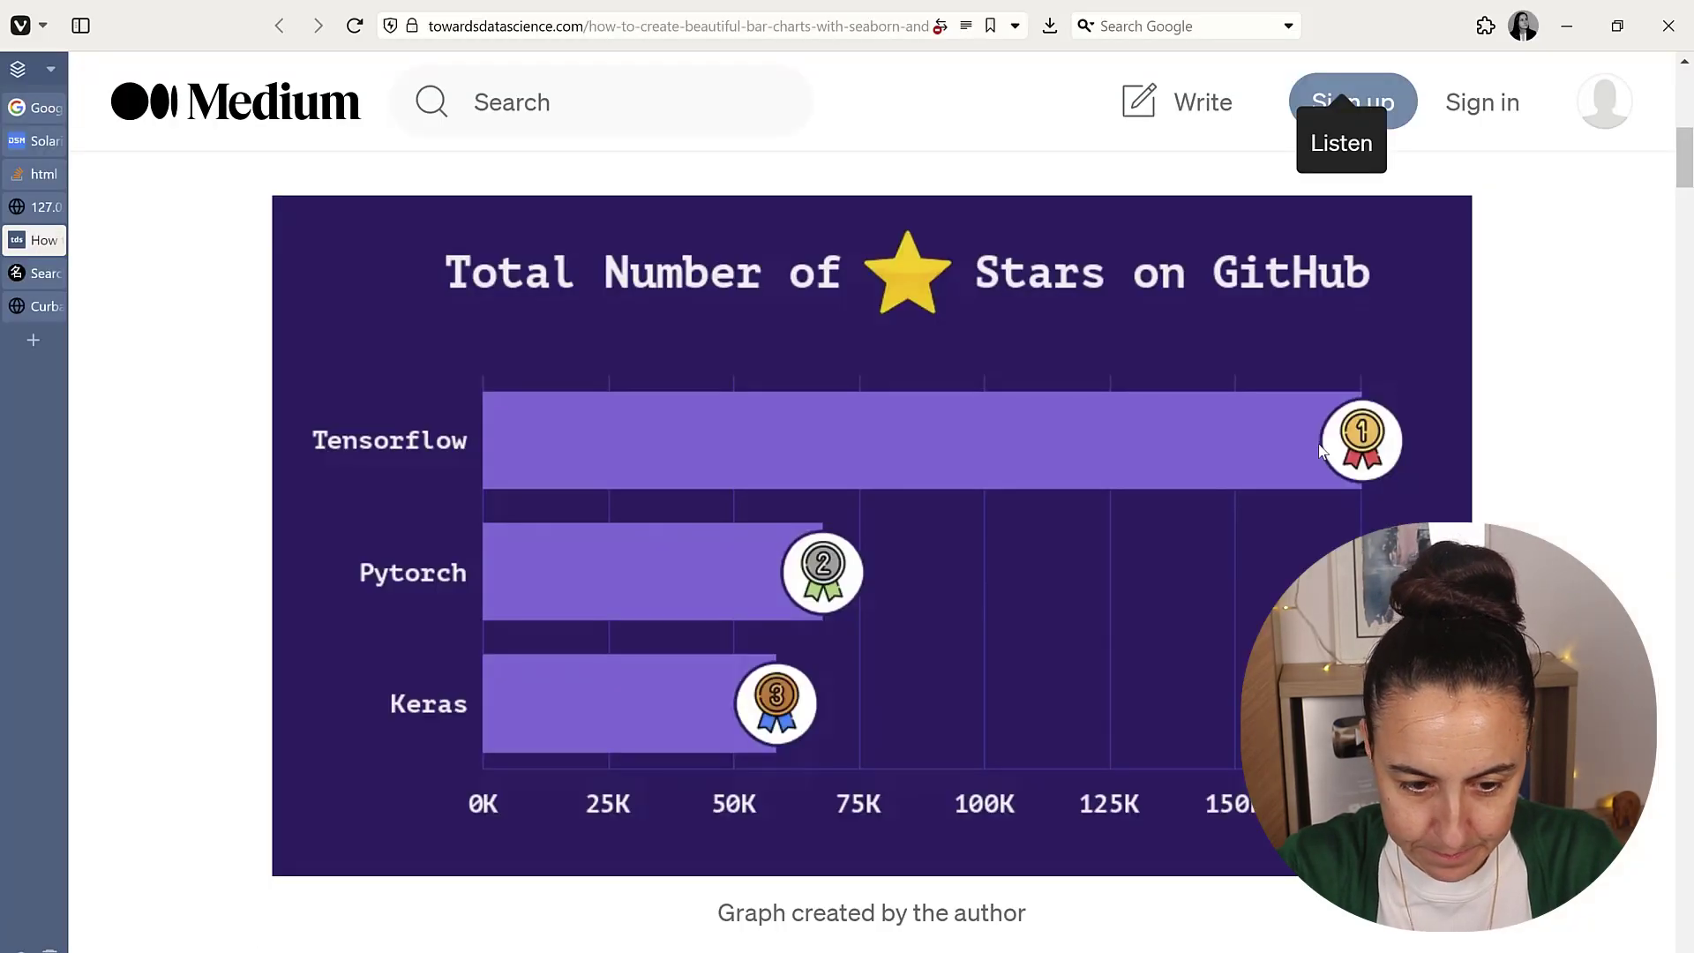
pyautogui.click(1334, 338)
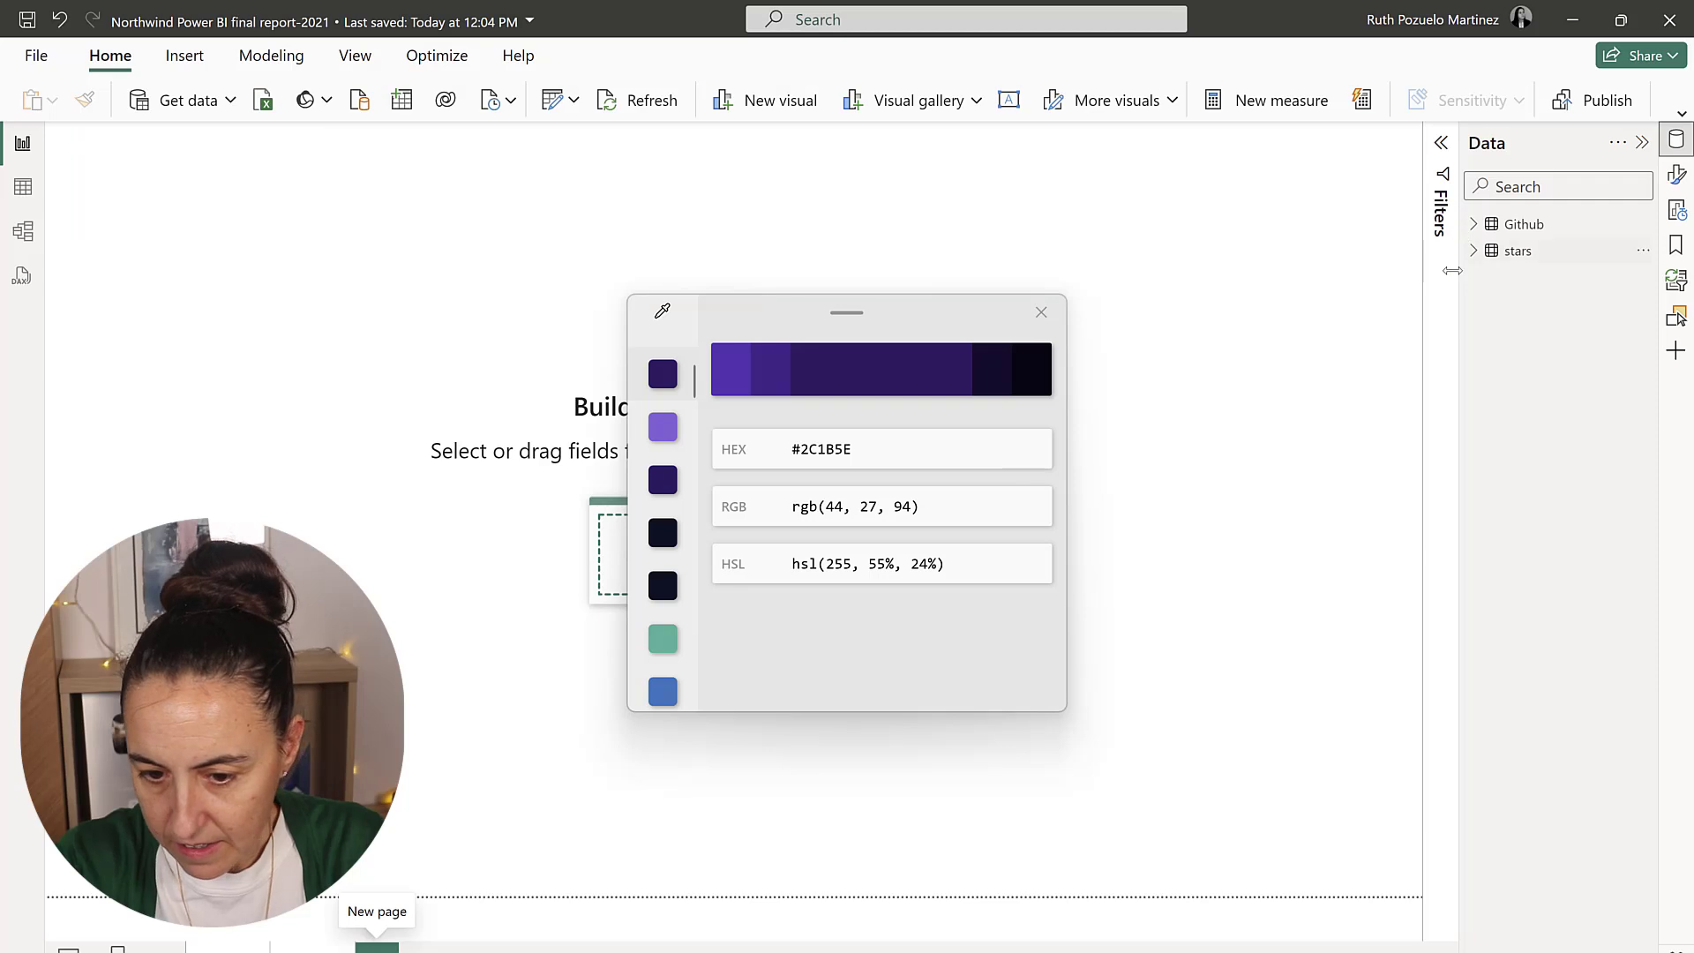
# - Set the page's canvas background colour to #2C1B5E with 0% transparency
pyautogui.click(1677, 174)
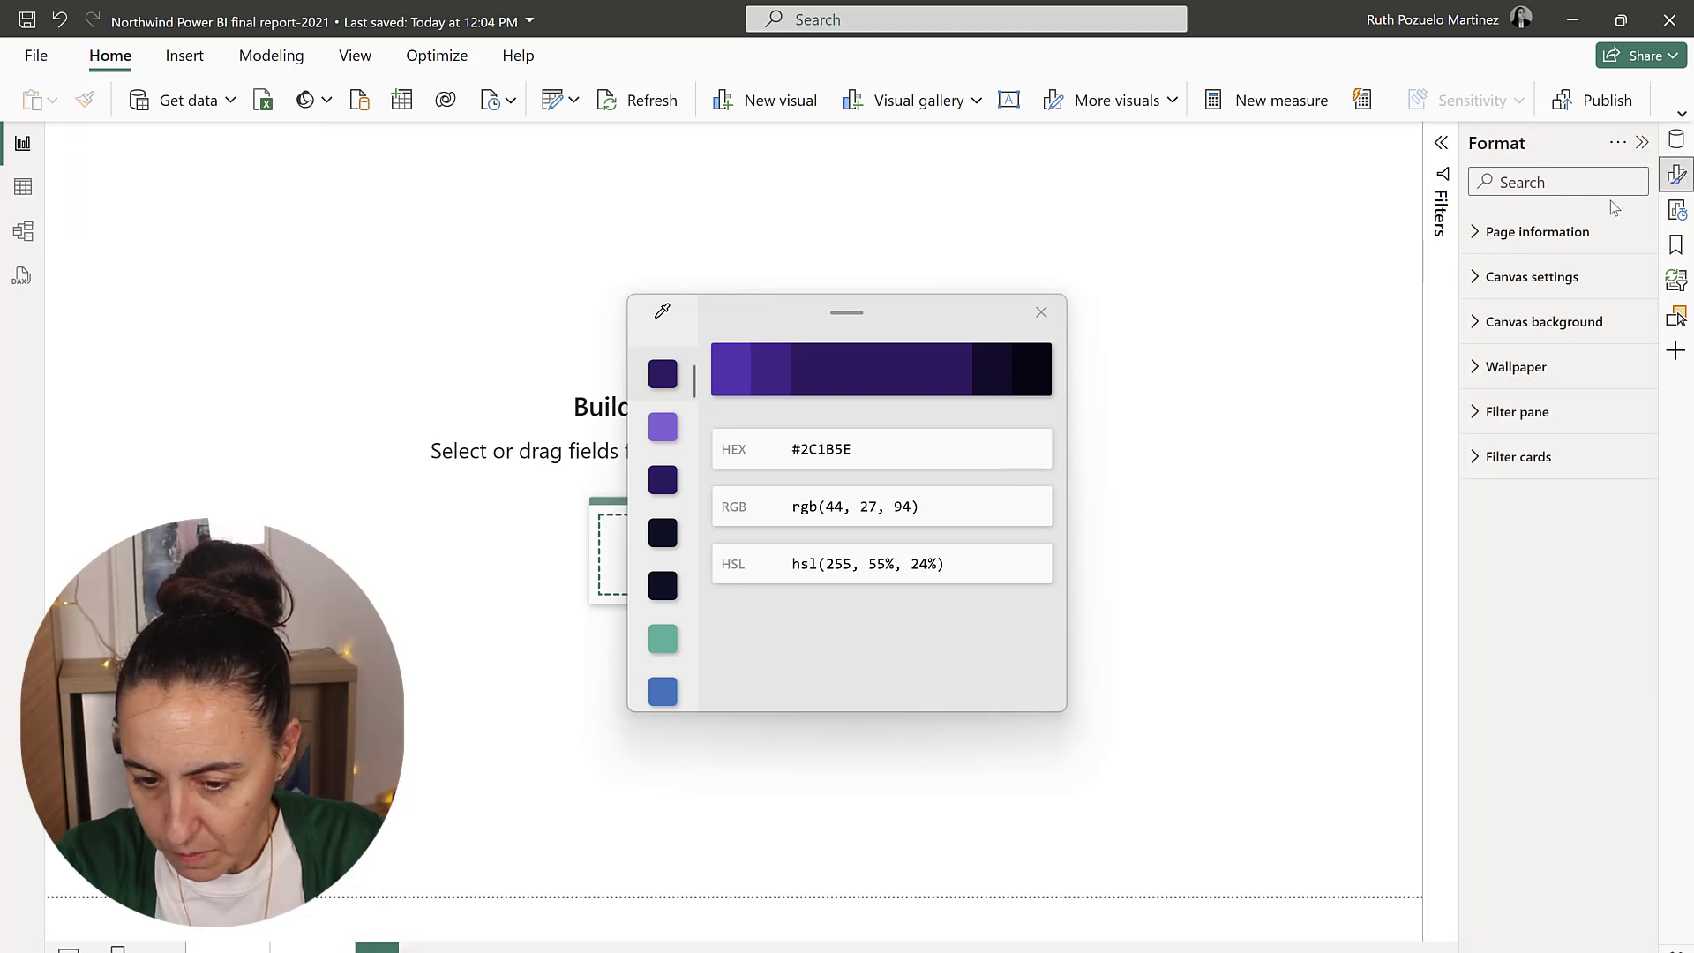
pyautogui.click(1537, 231)
pyautogui.click(1537, 231)
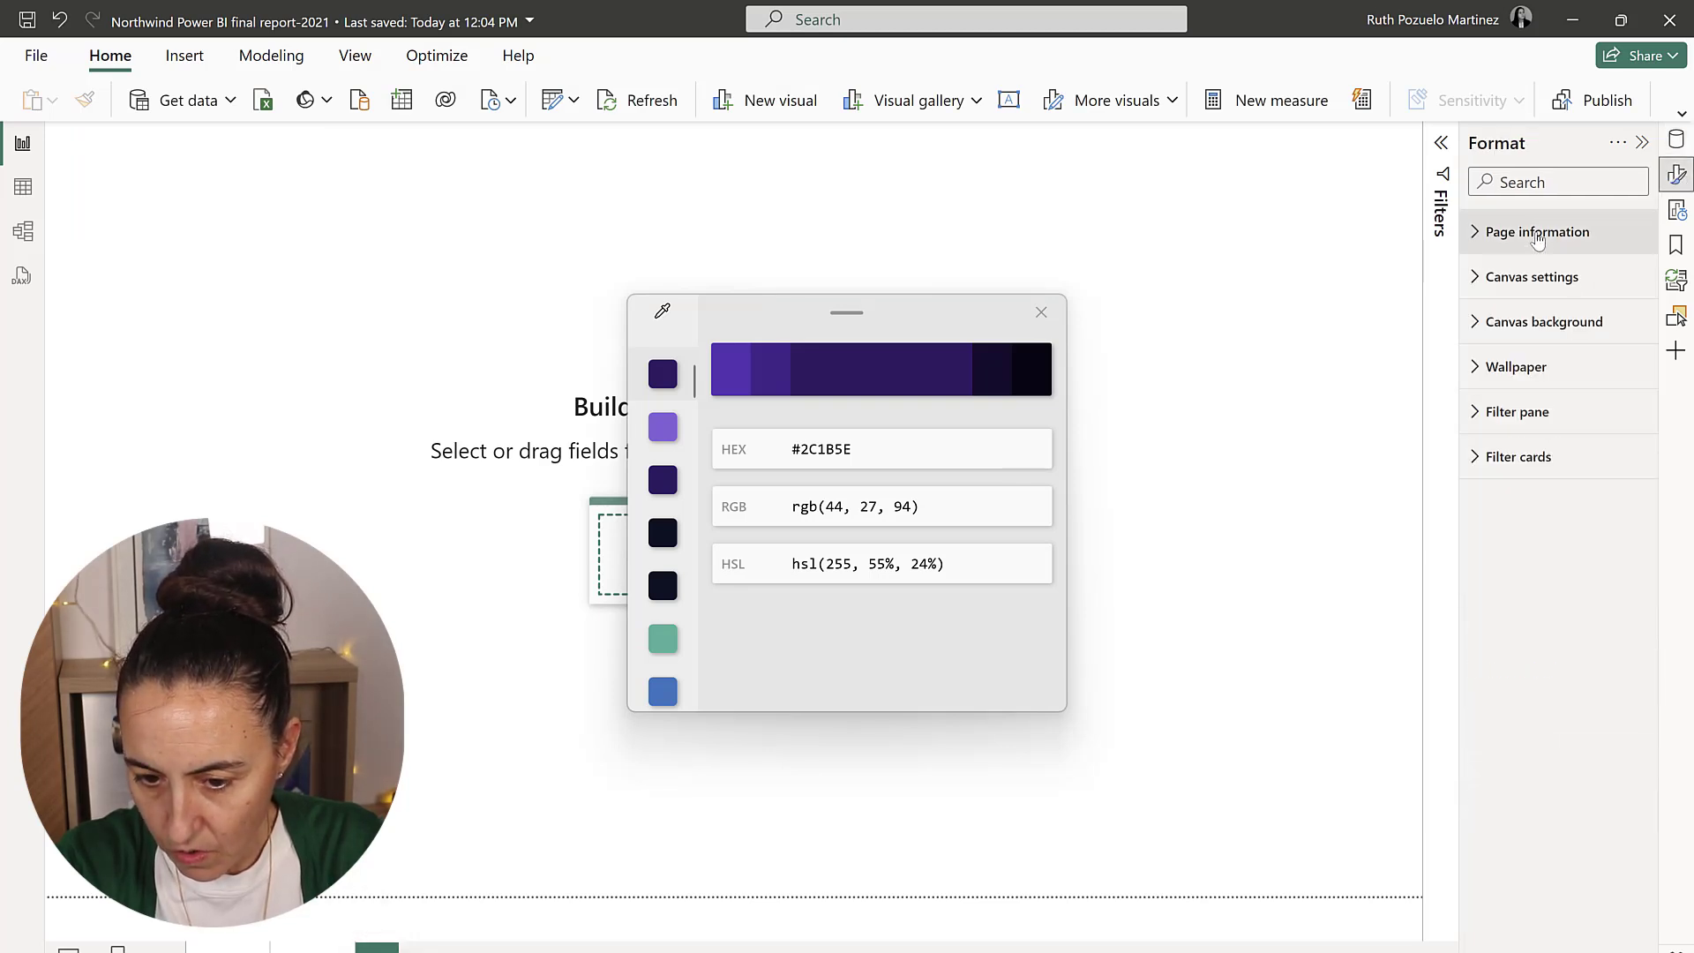
pyautogui.click(1544, 322)
pyautogui.click(1509, 397)
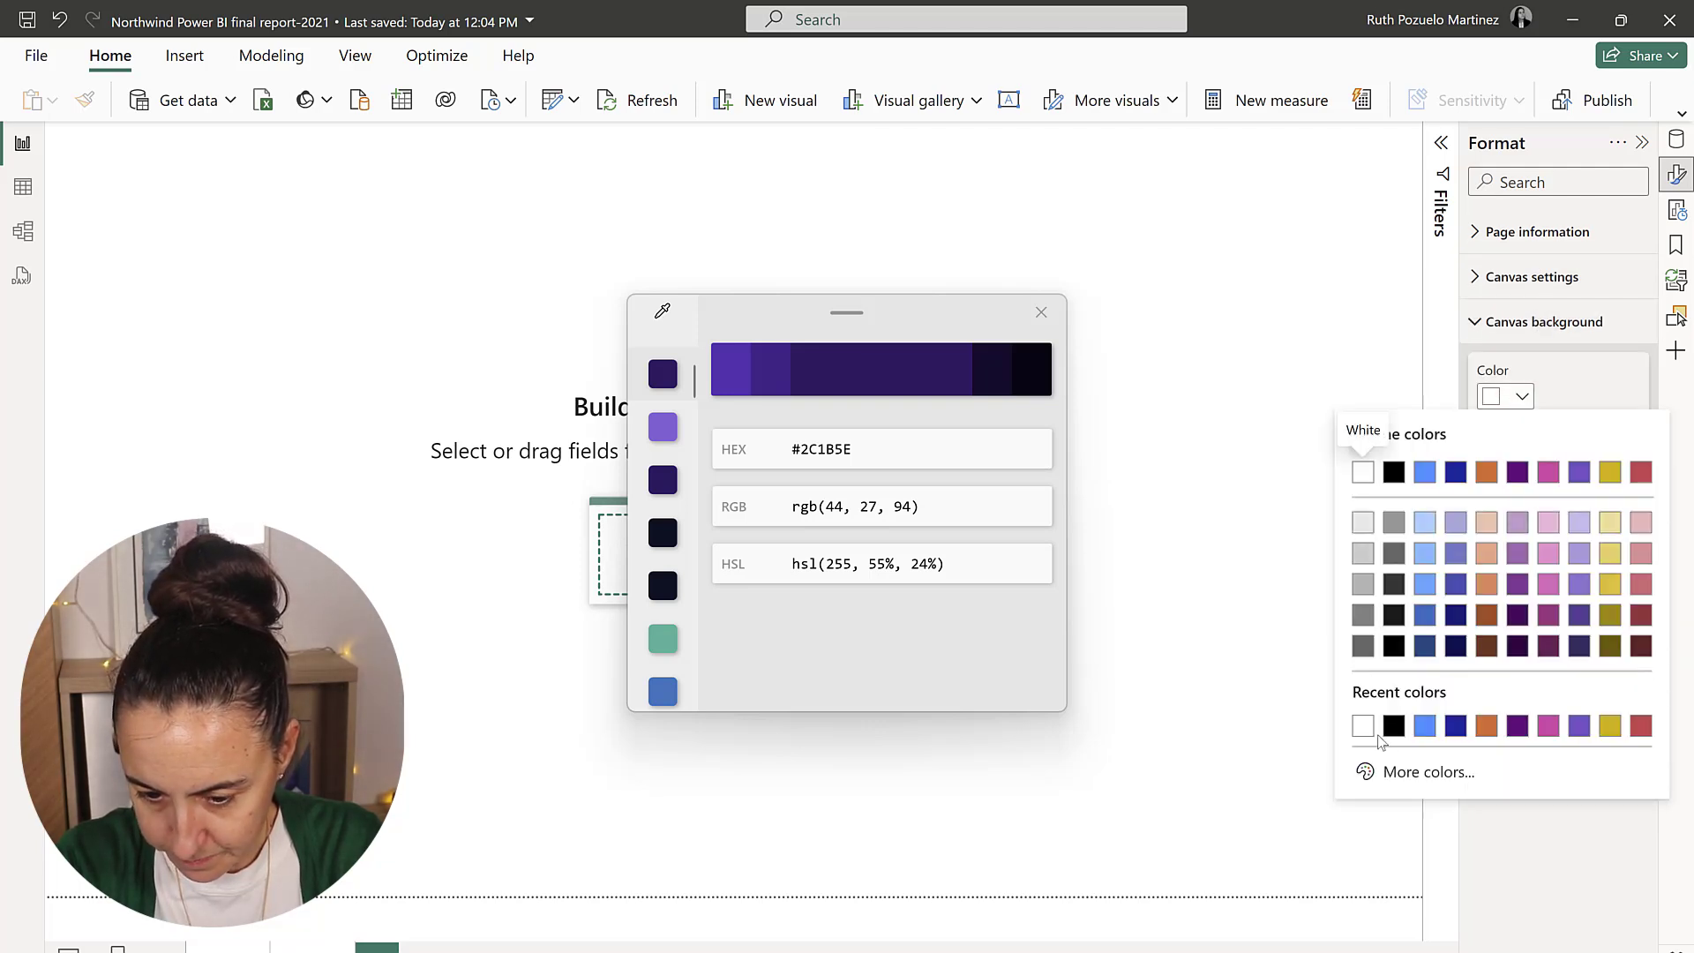
pyautogui.click(1428, 772)
pyautogui.write('#2C1B5E')
pyautogui.press('Return')
pyautogui.click(1210, 699)
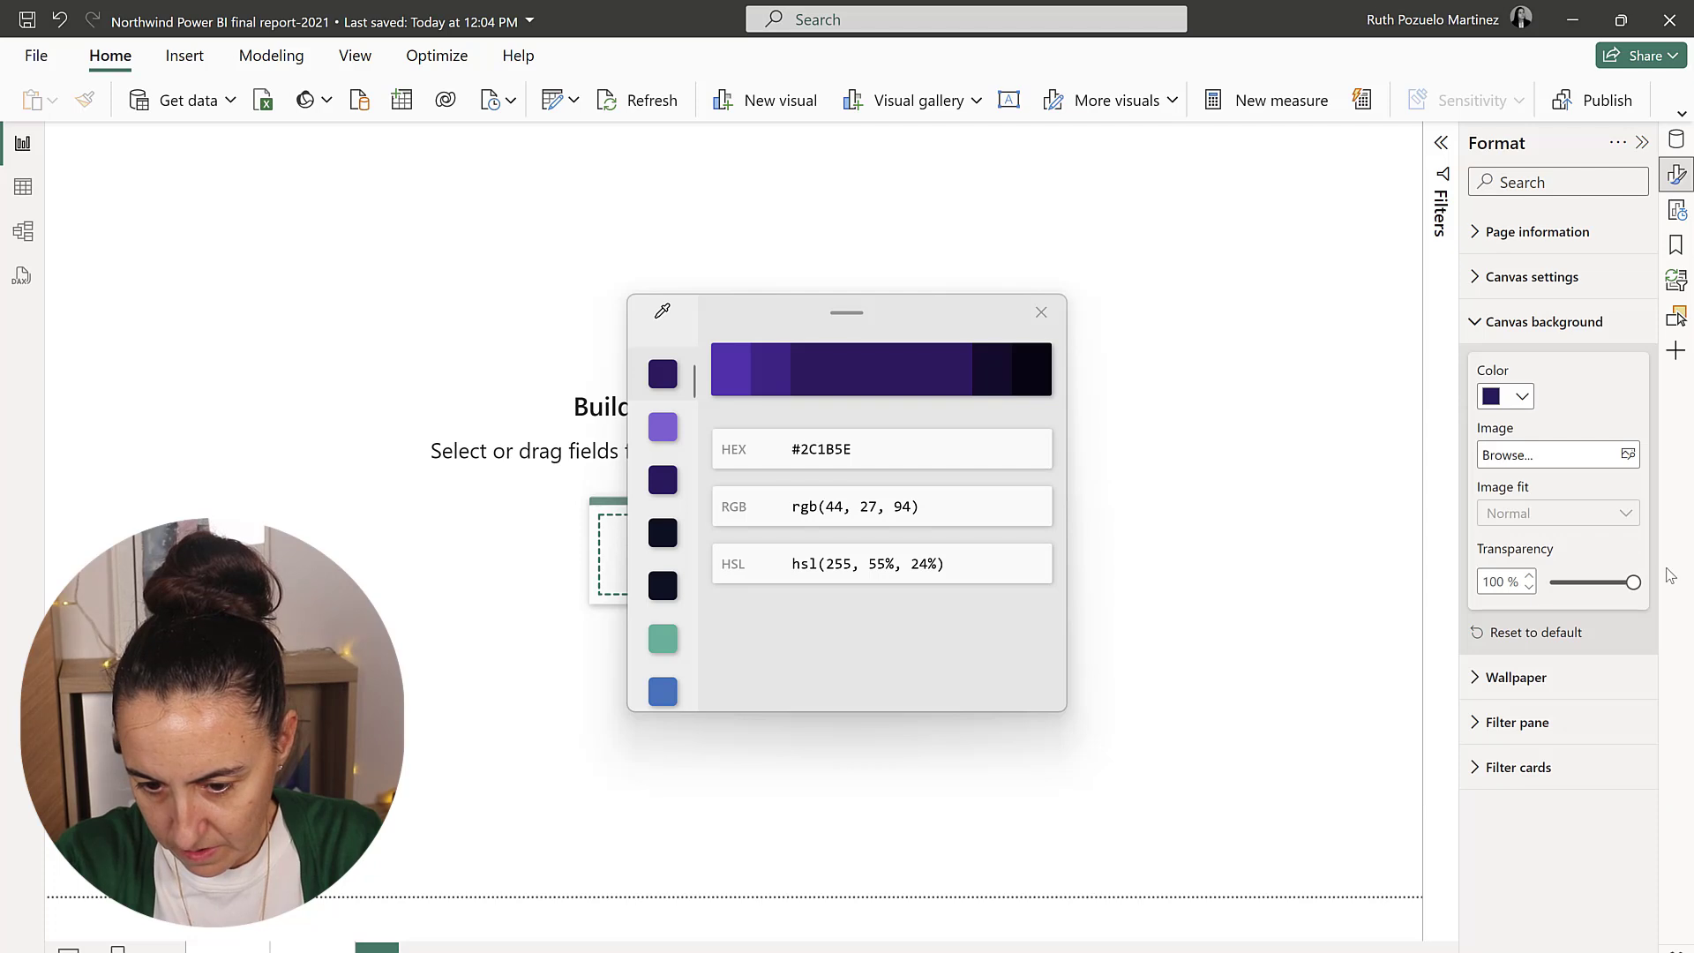
pyautogui.moveTo(1632, 583); pyautogui.dragTo(1447, 557)
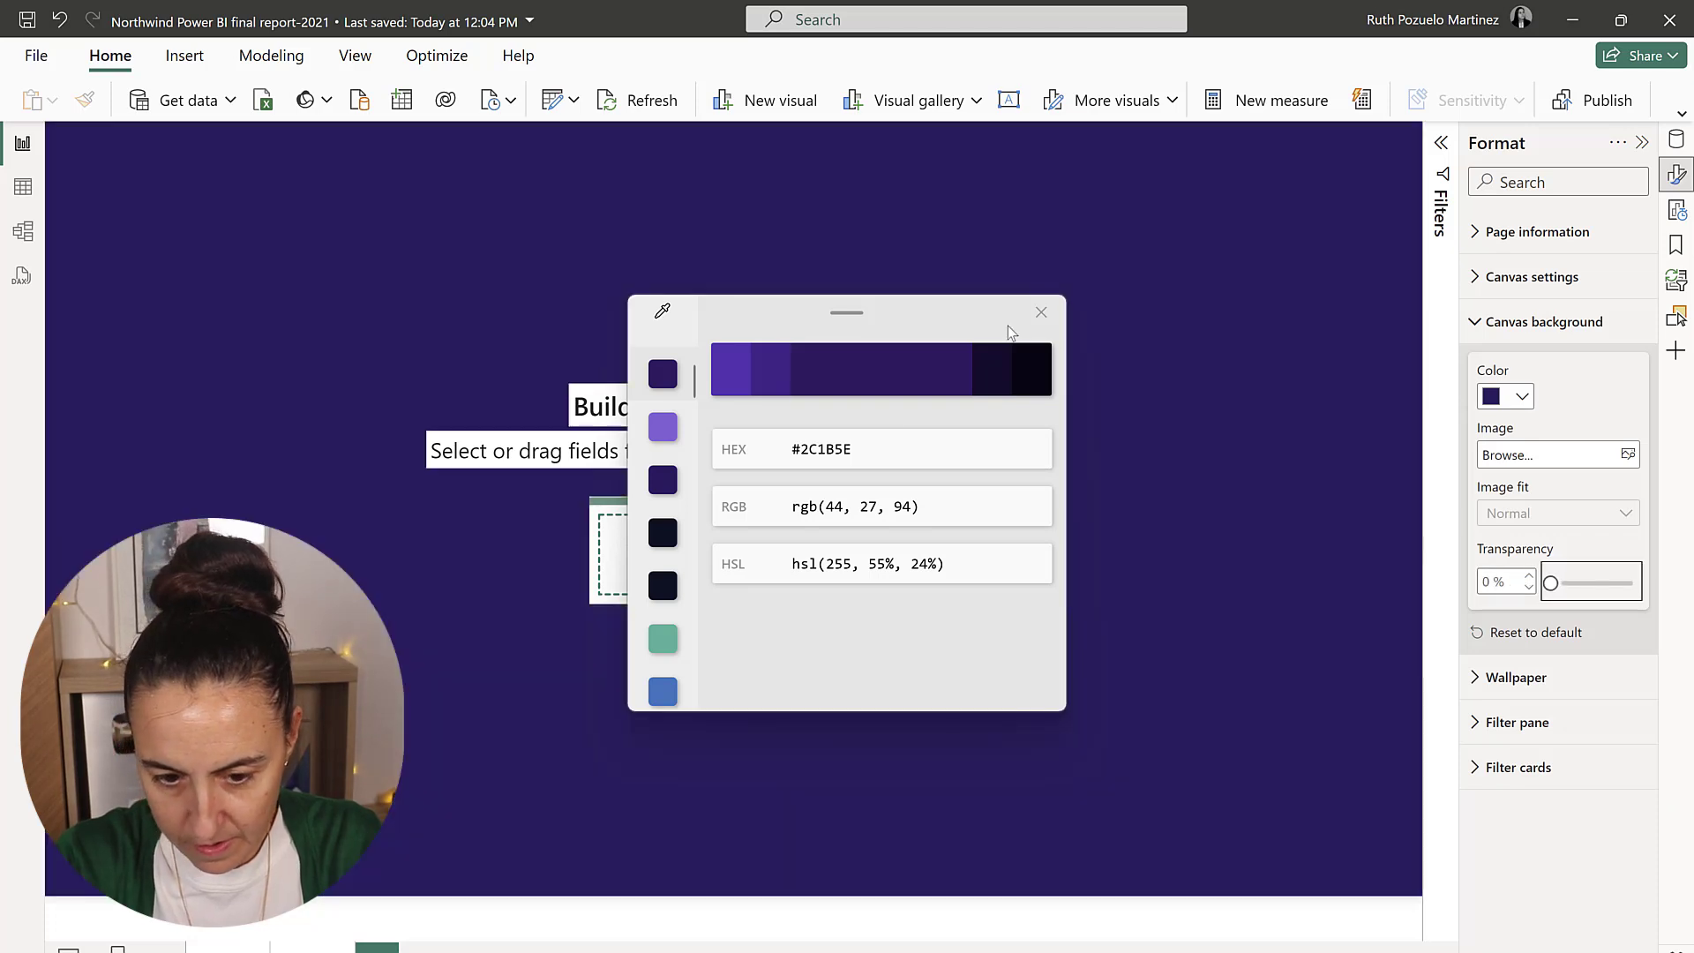
pyautogui.click(1042, 315)
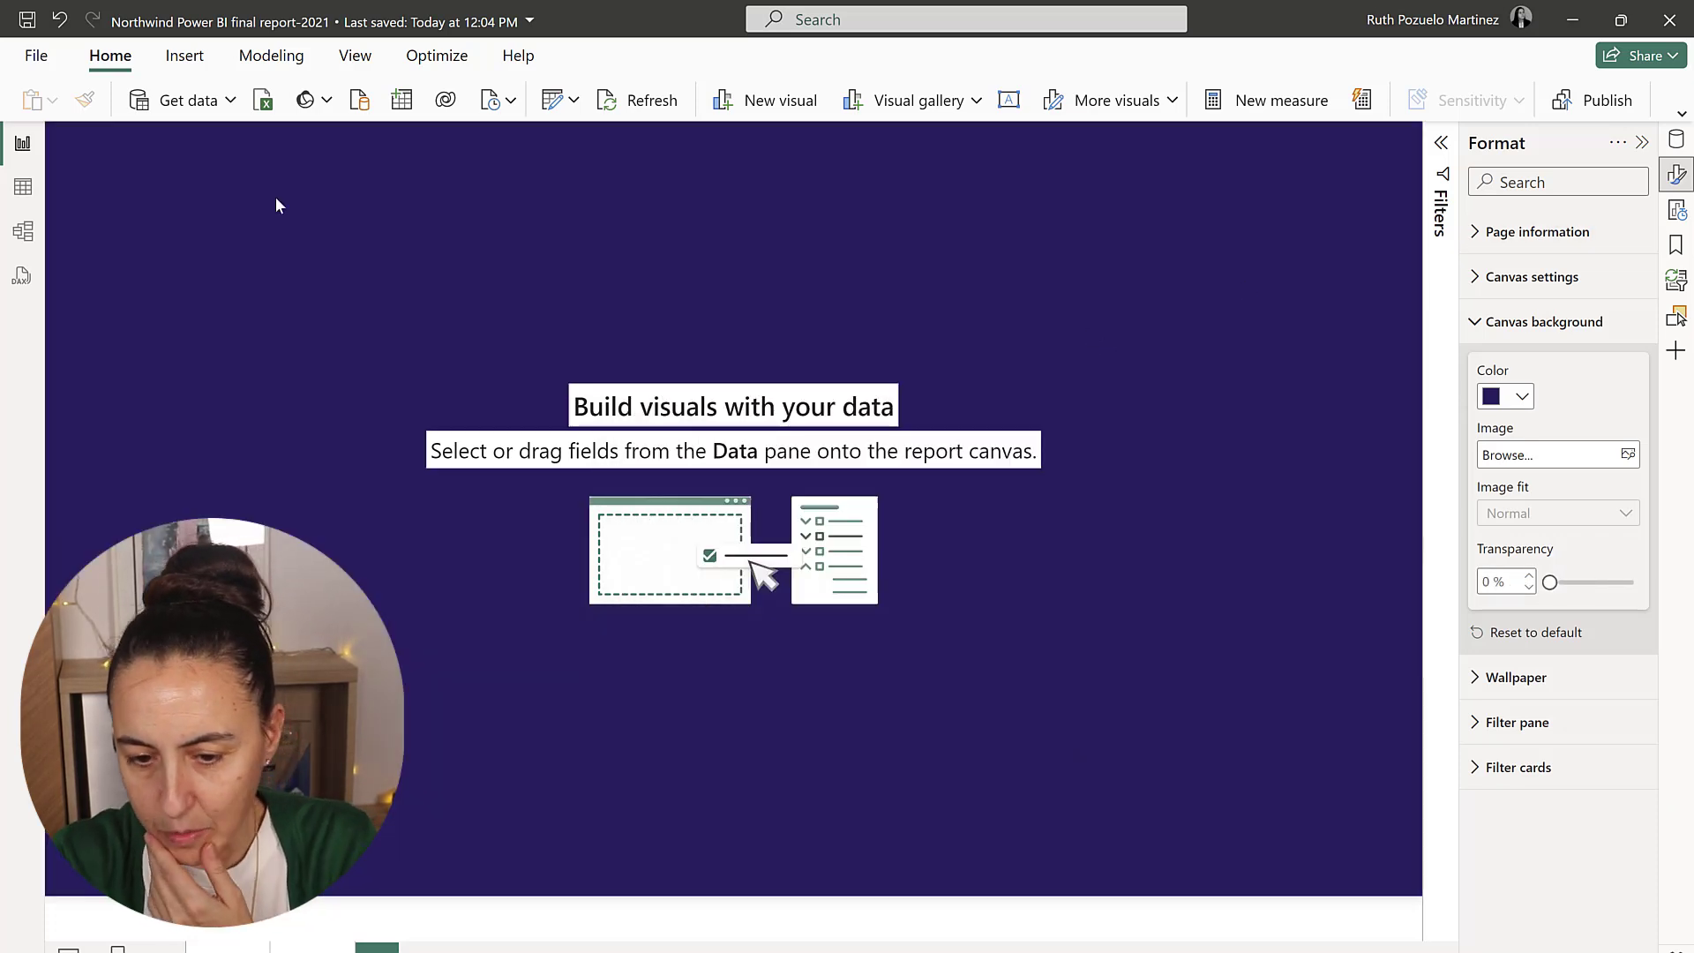
# - Check the Github table's data, then return to the report and expand Github in the Data pane
pyautogui.click(23, 186)
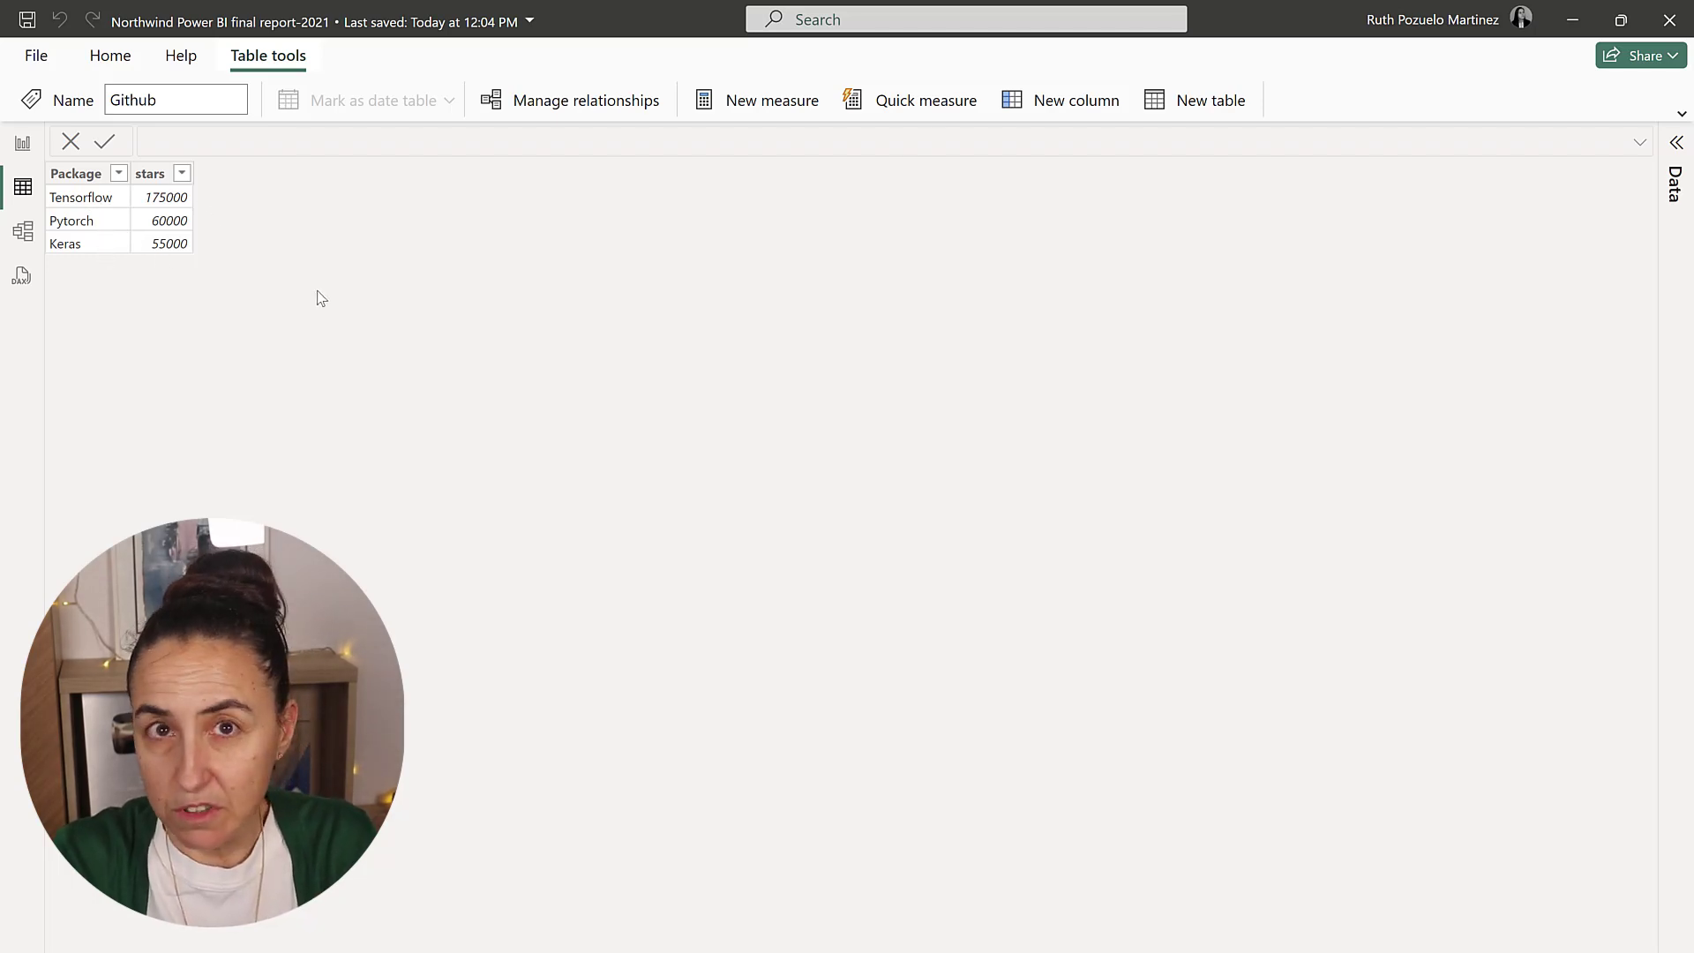
pyautogui.click(23, 143)
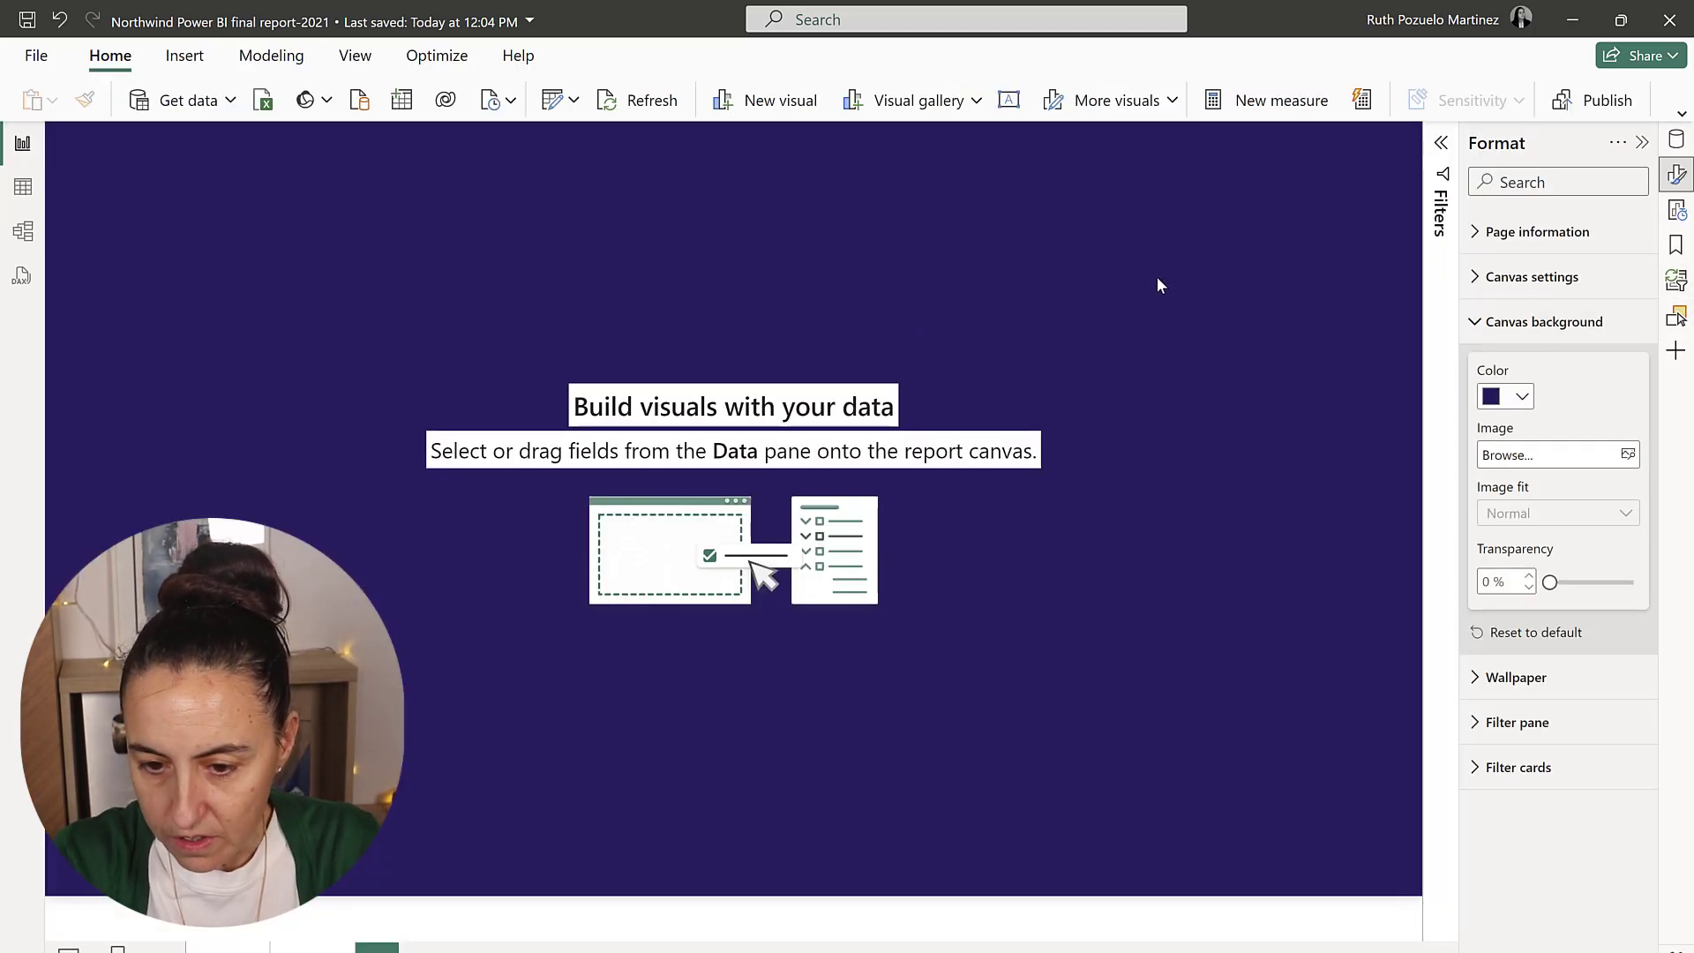
pyautogui.click(1675, 140)
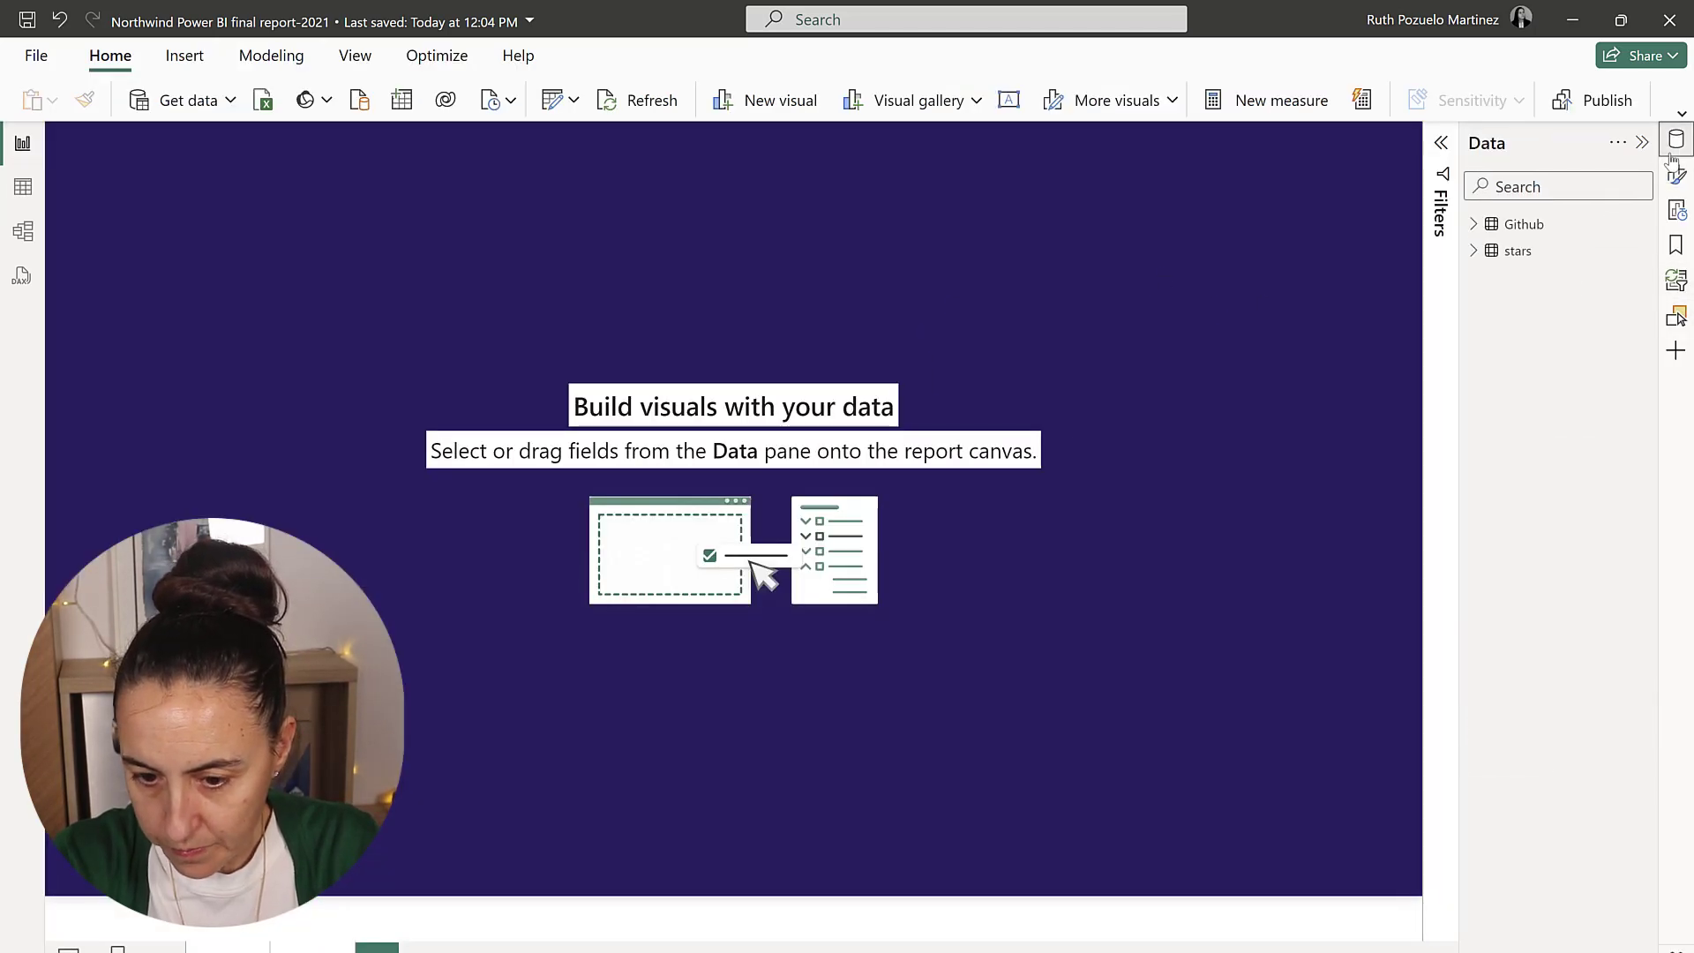
pyautogui.click(1475, 225)
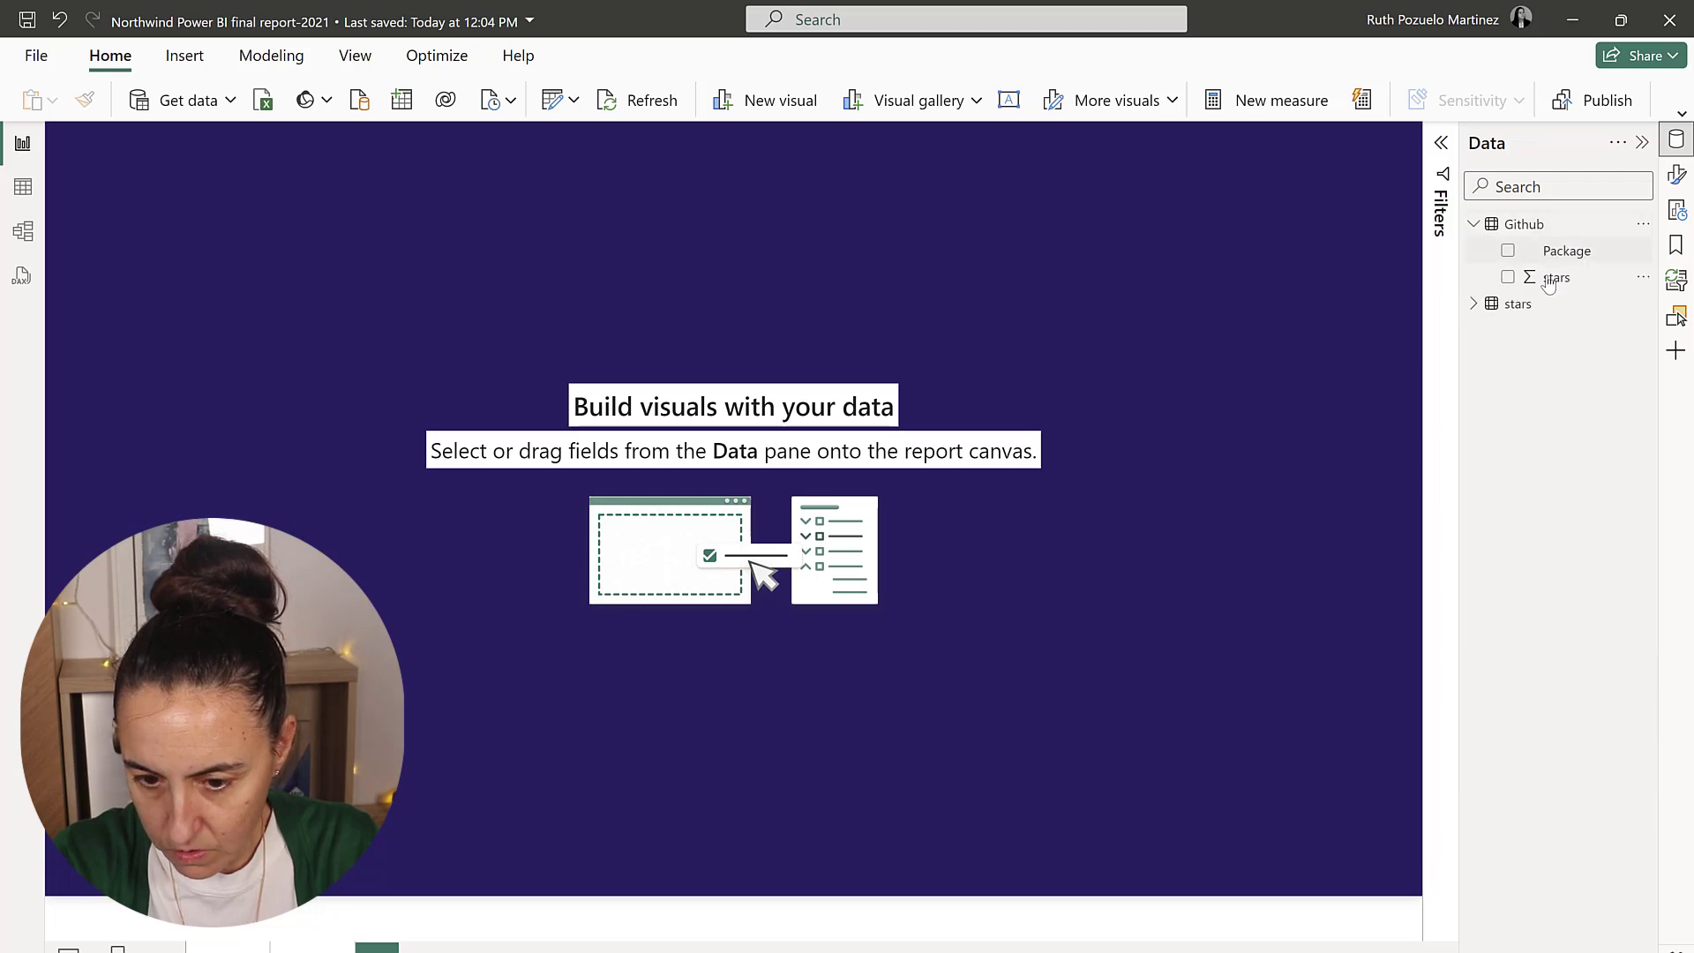
# - Build a stars-by-Package bar chart, enlarge it at the page centre and remove its title
pyautogui.click(1509, 252)
pyautogui.click(1508, 277)
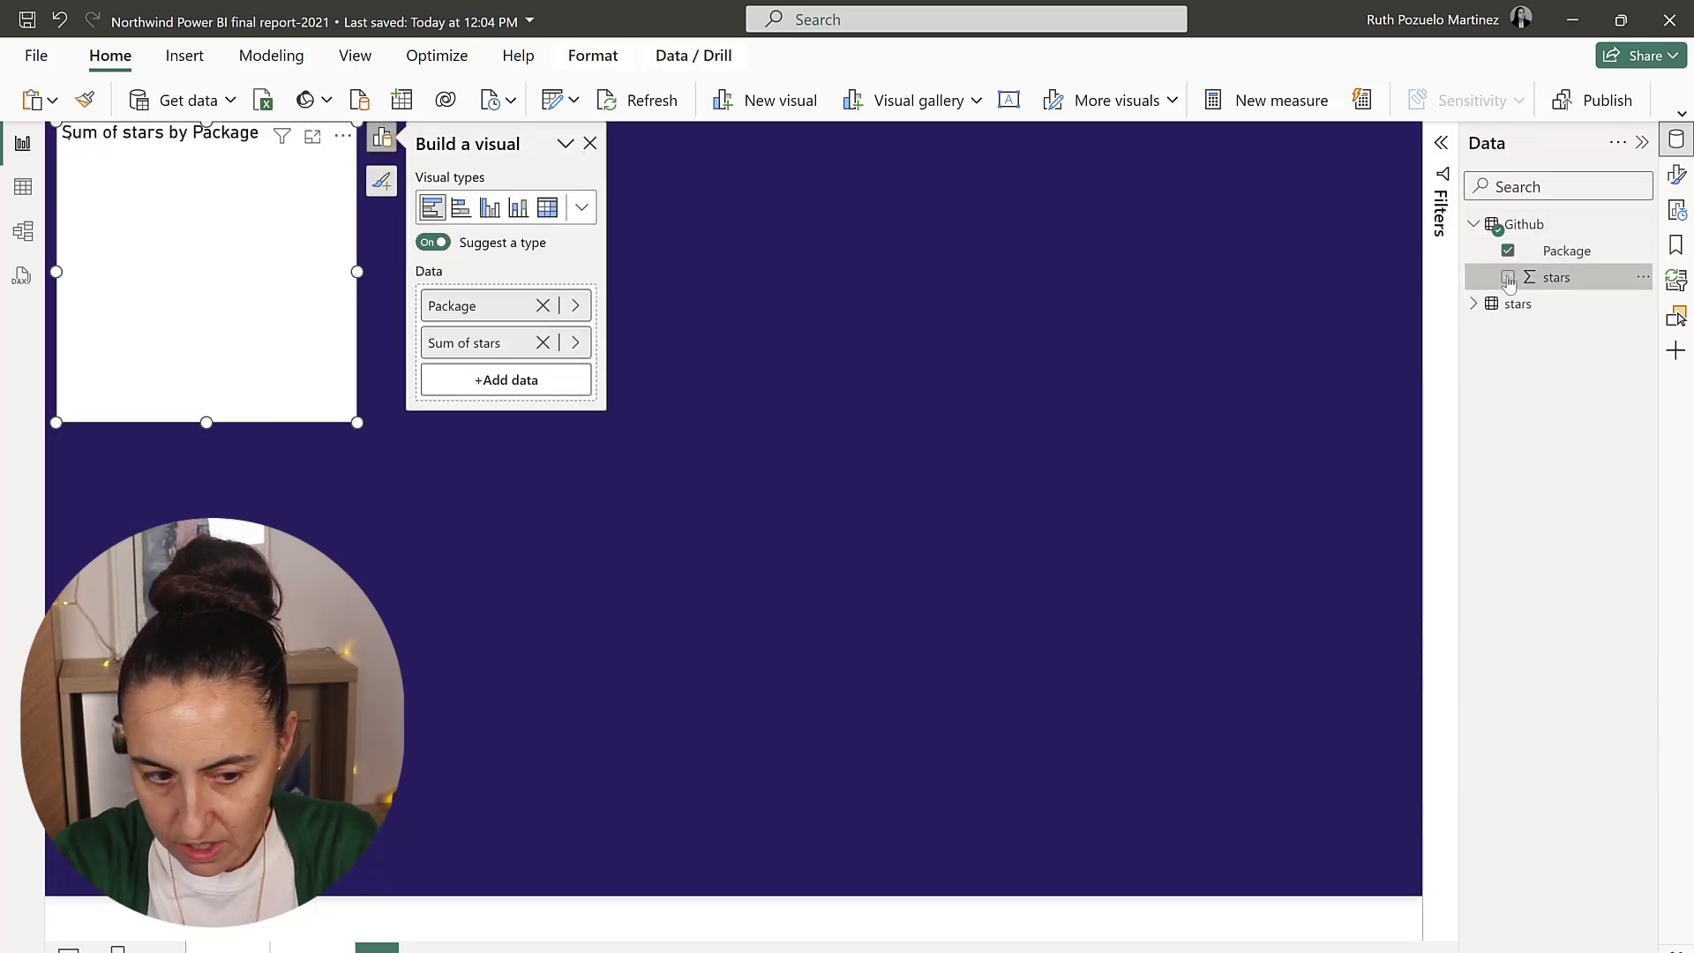
pyautogui.moveTo(291, 300); pyautogui.dragTo(627, 421)
pyautogui.moveTo(693, 544); pyautogui.dragTo(1210, 659)
pyautogui.moveTo(1000, 458); pyautogui.dragTo(968, 472)
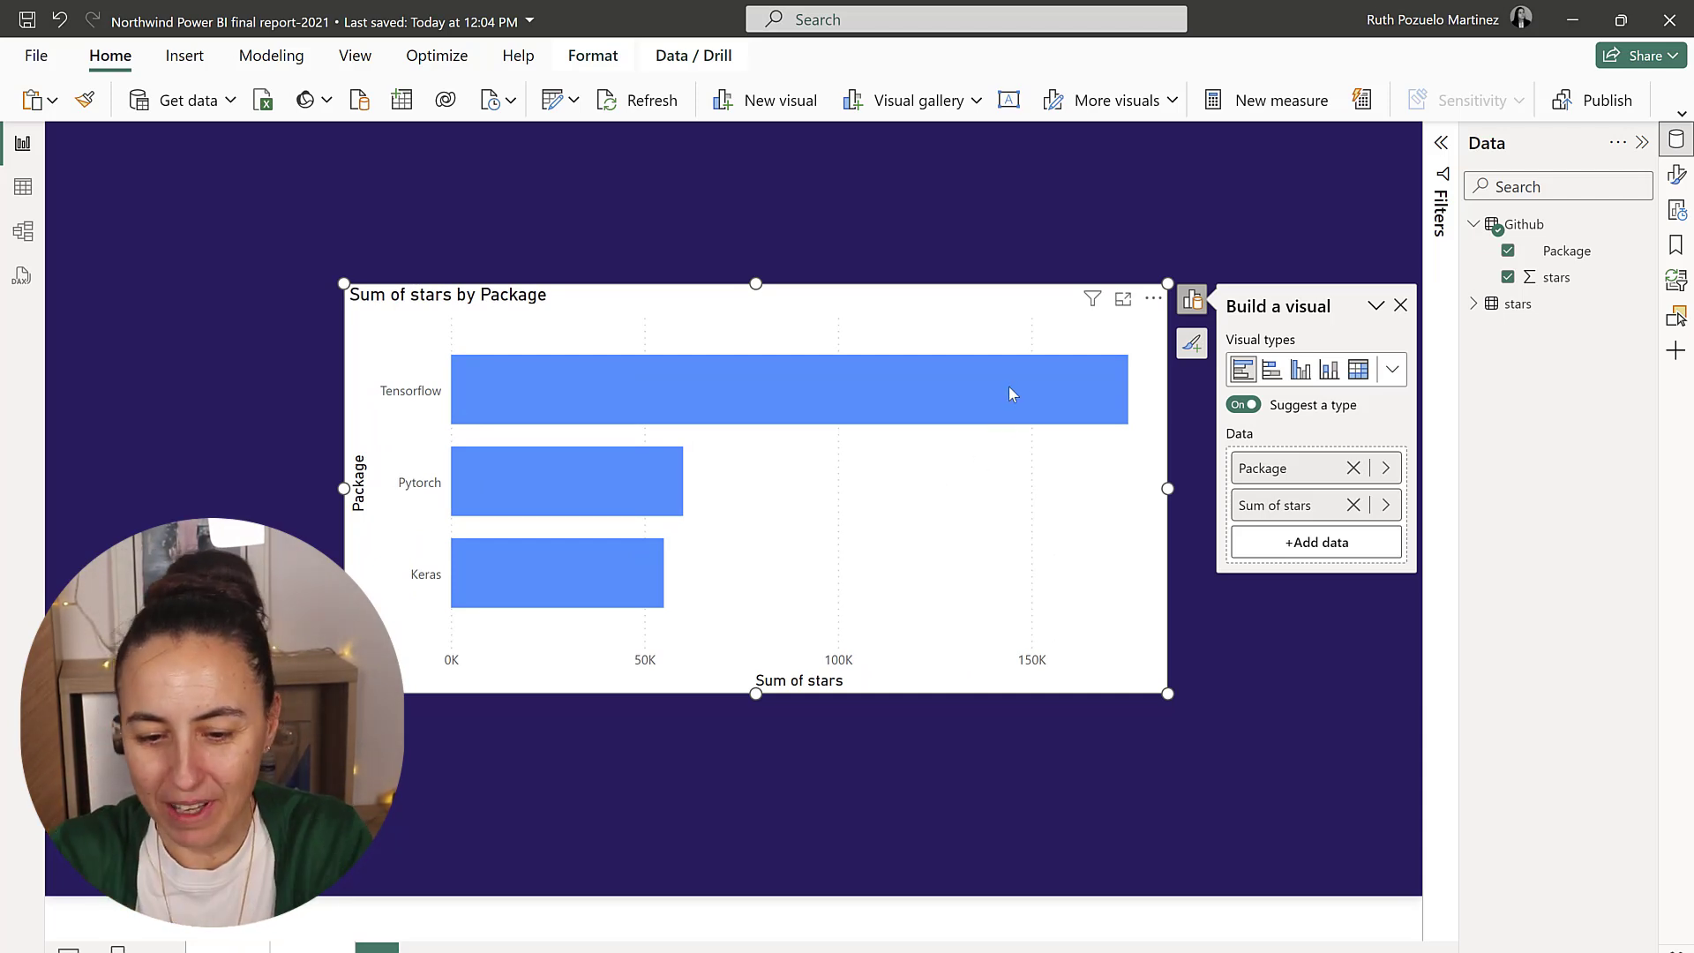
pyautogui.click(1181, 355)
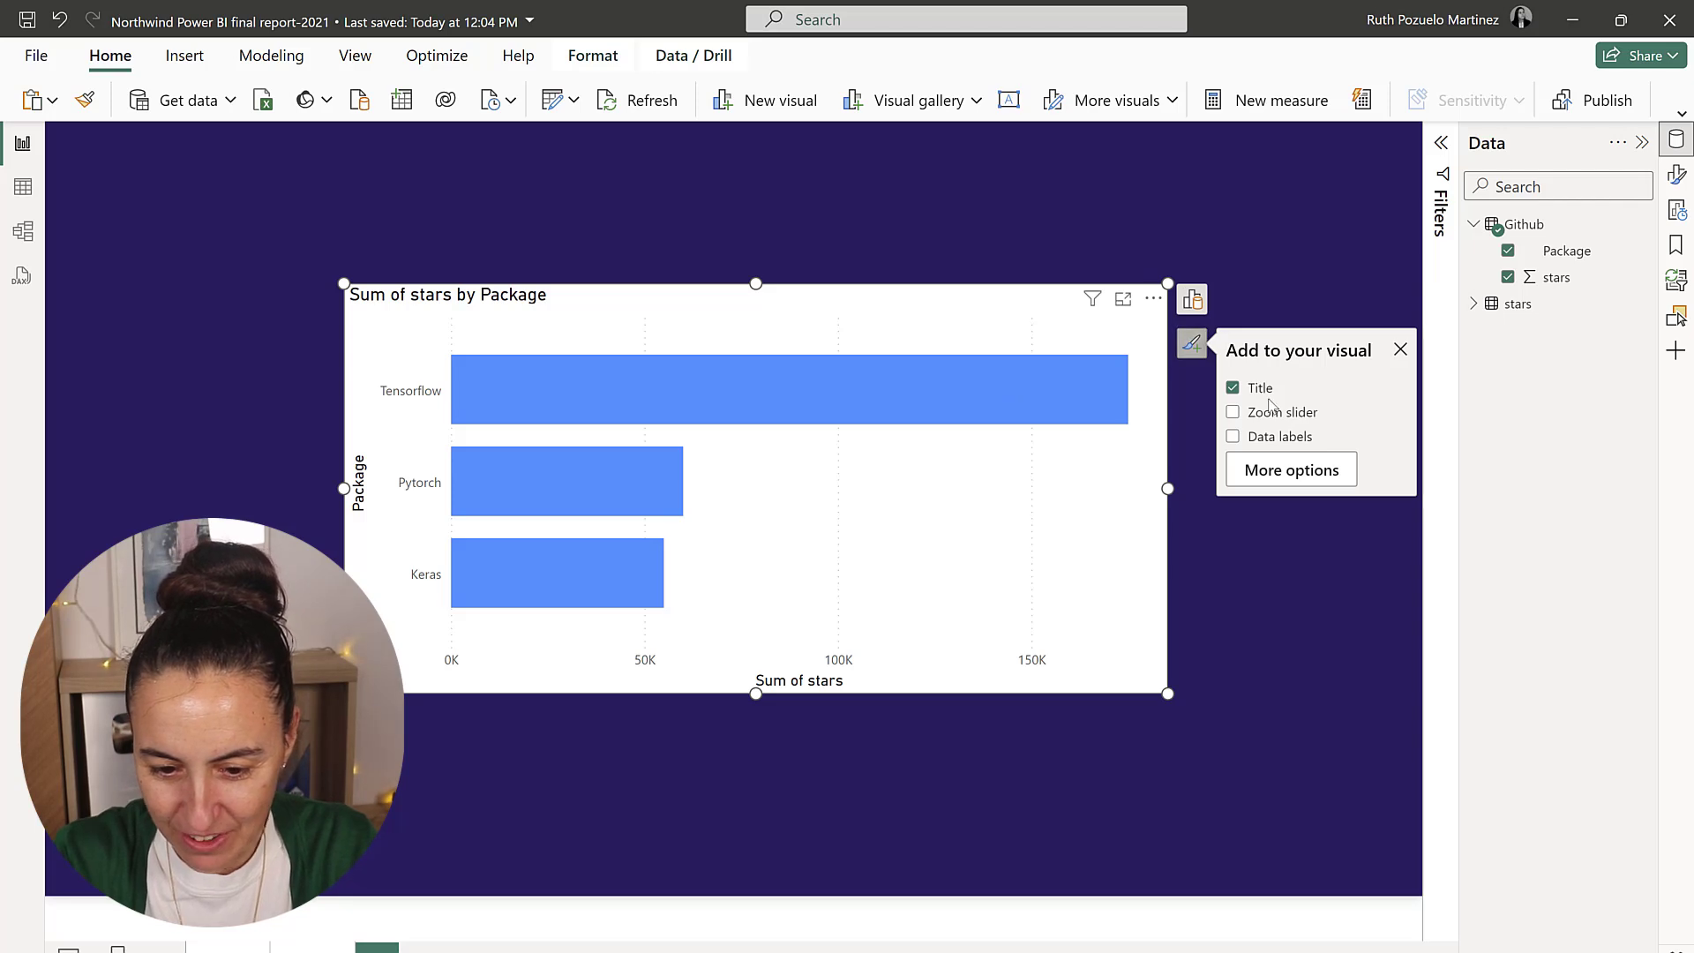
pyautogui.click(1263, 394)
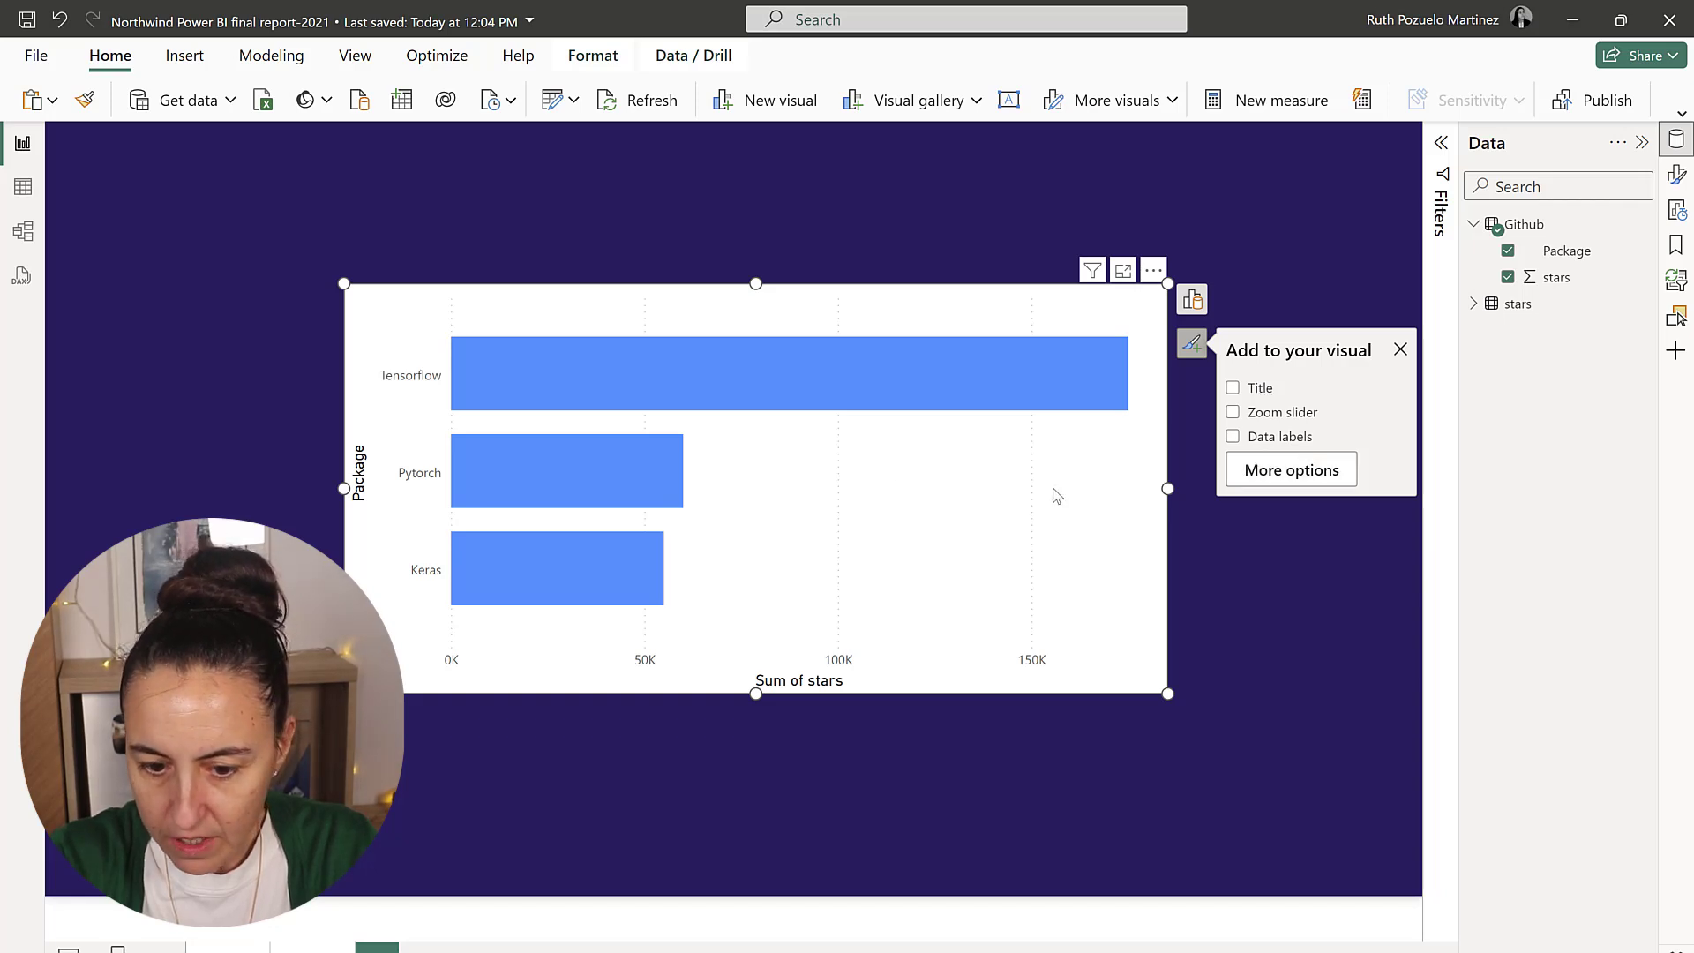
# - Turn the chart's white background off under Size and style
pyautogui.click(1292, 470)
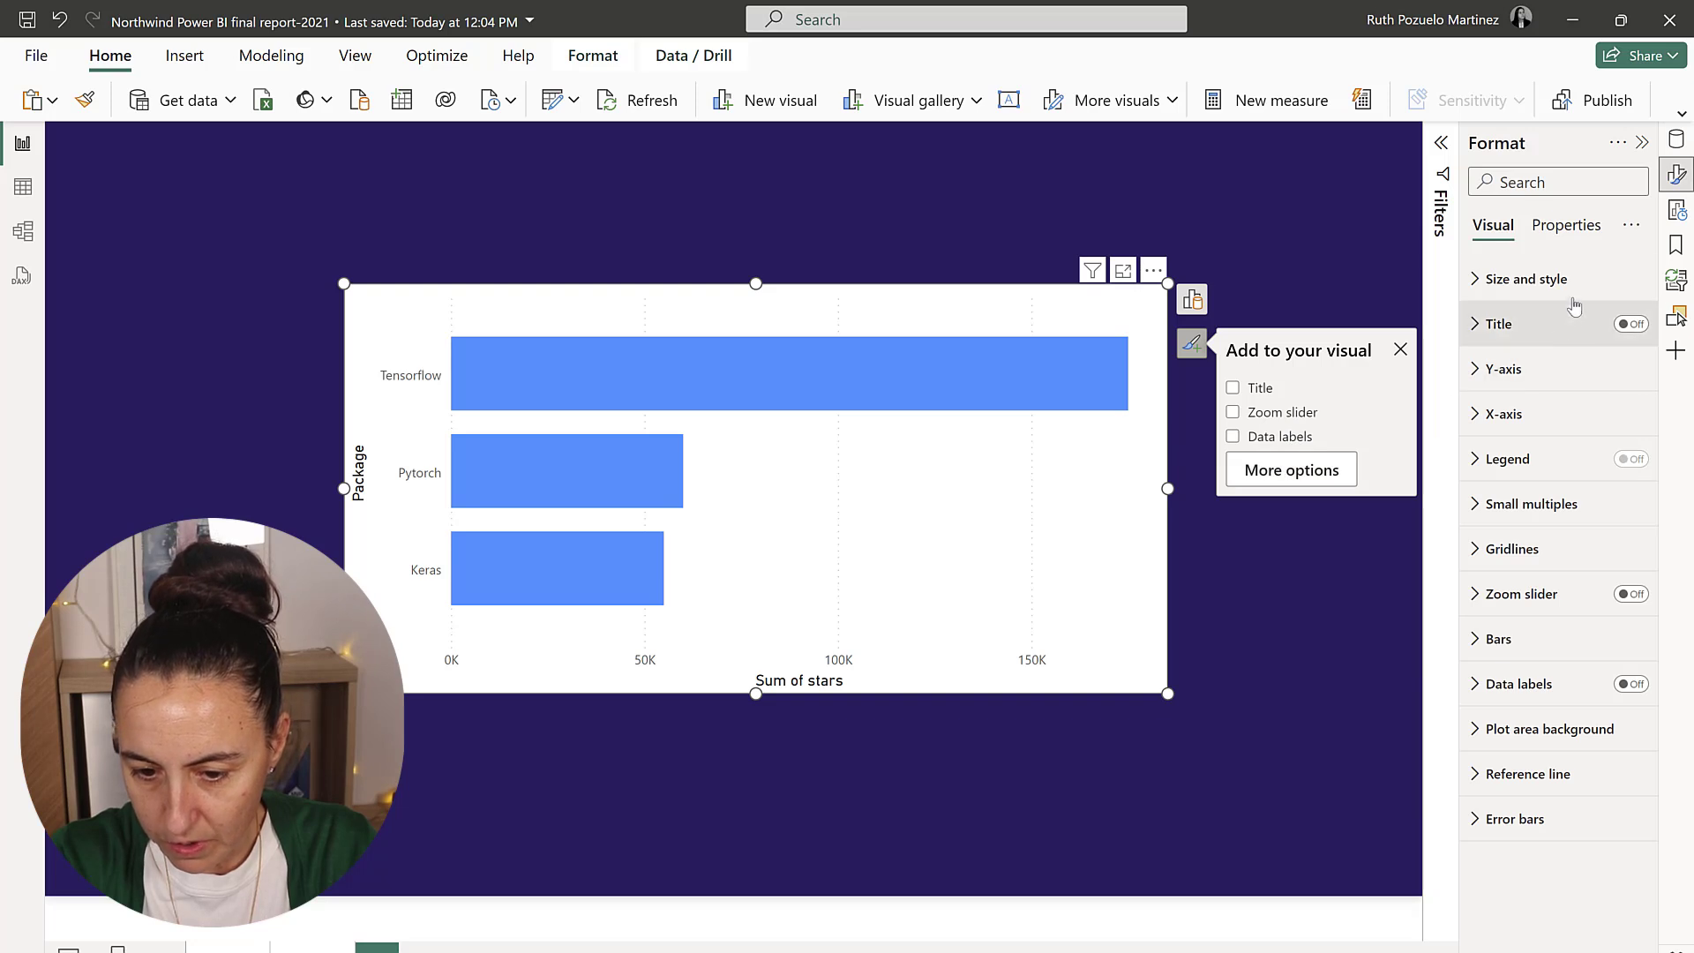
pyautogui.click(1546, 281)
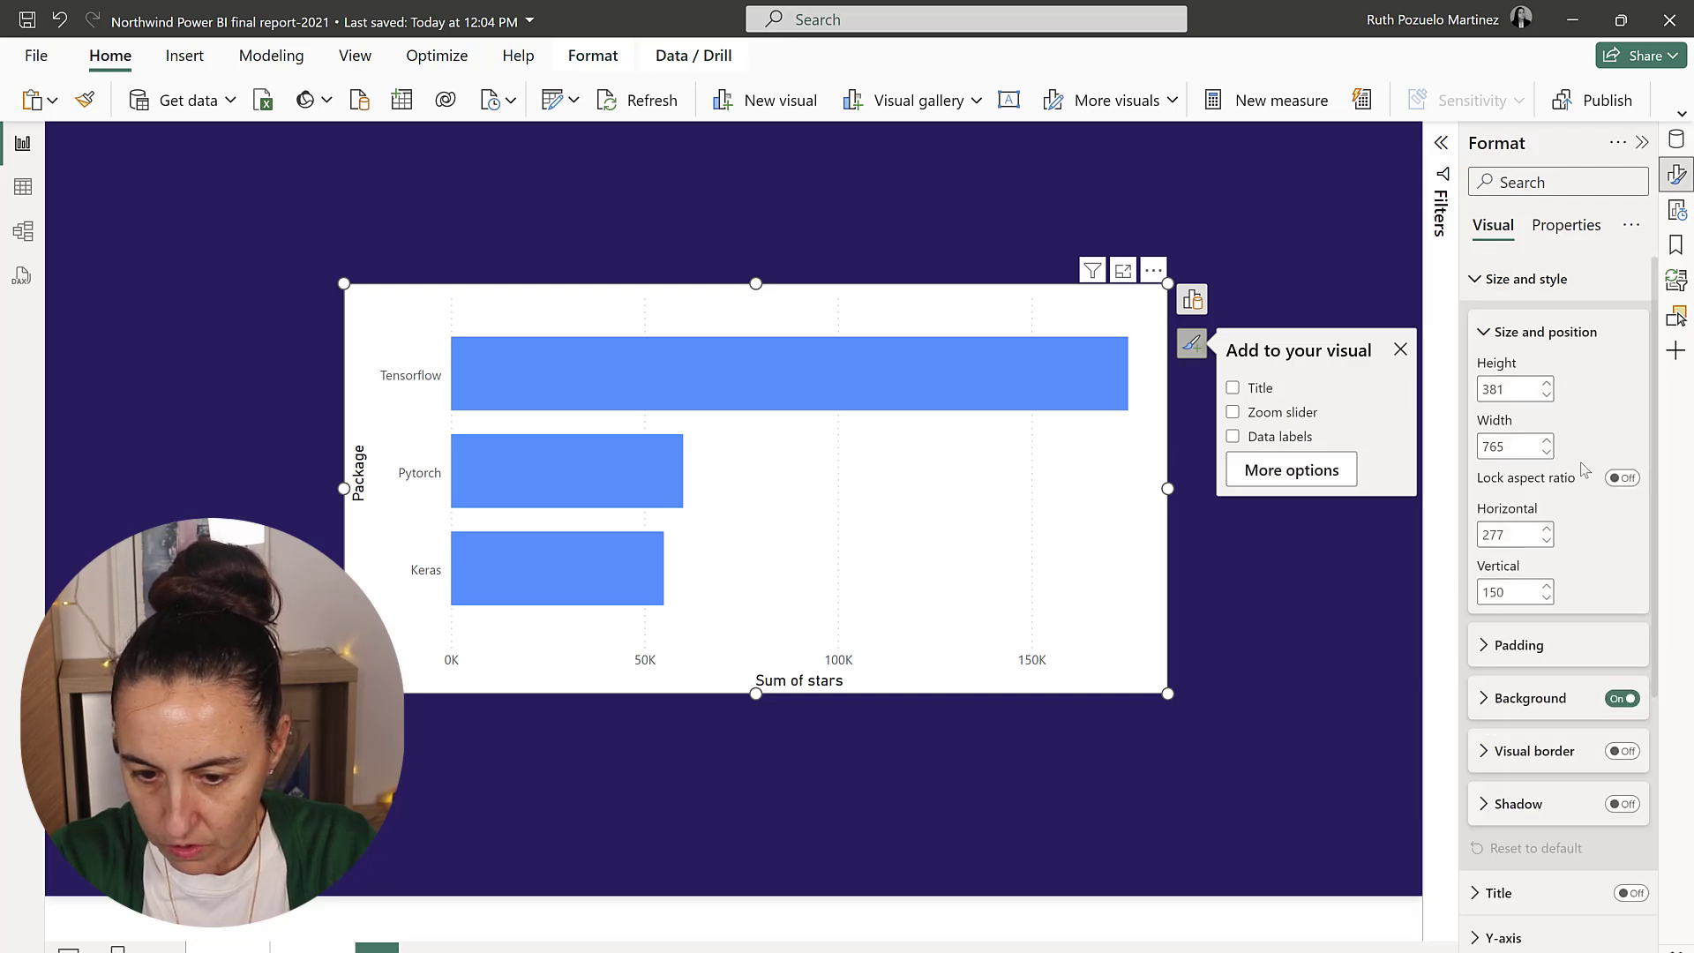
pyautogui.click(1620, 698)
pyautogui.click(1623, 697)
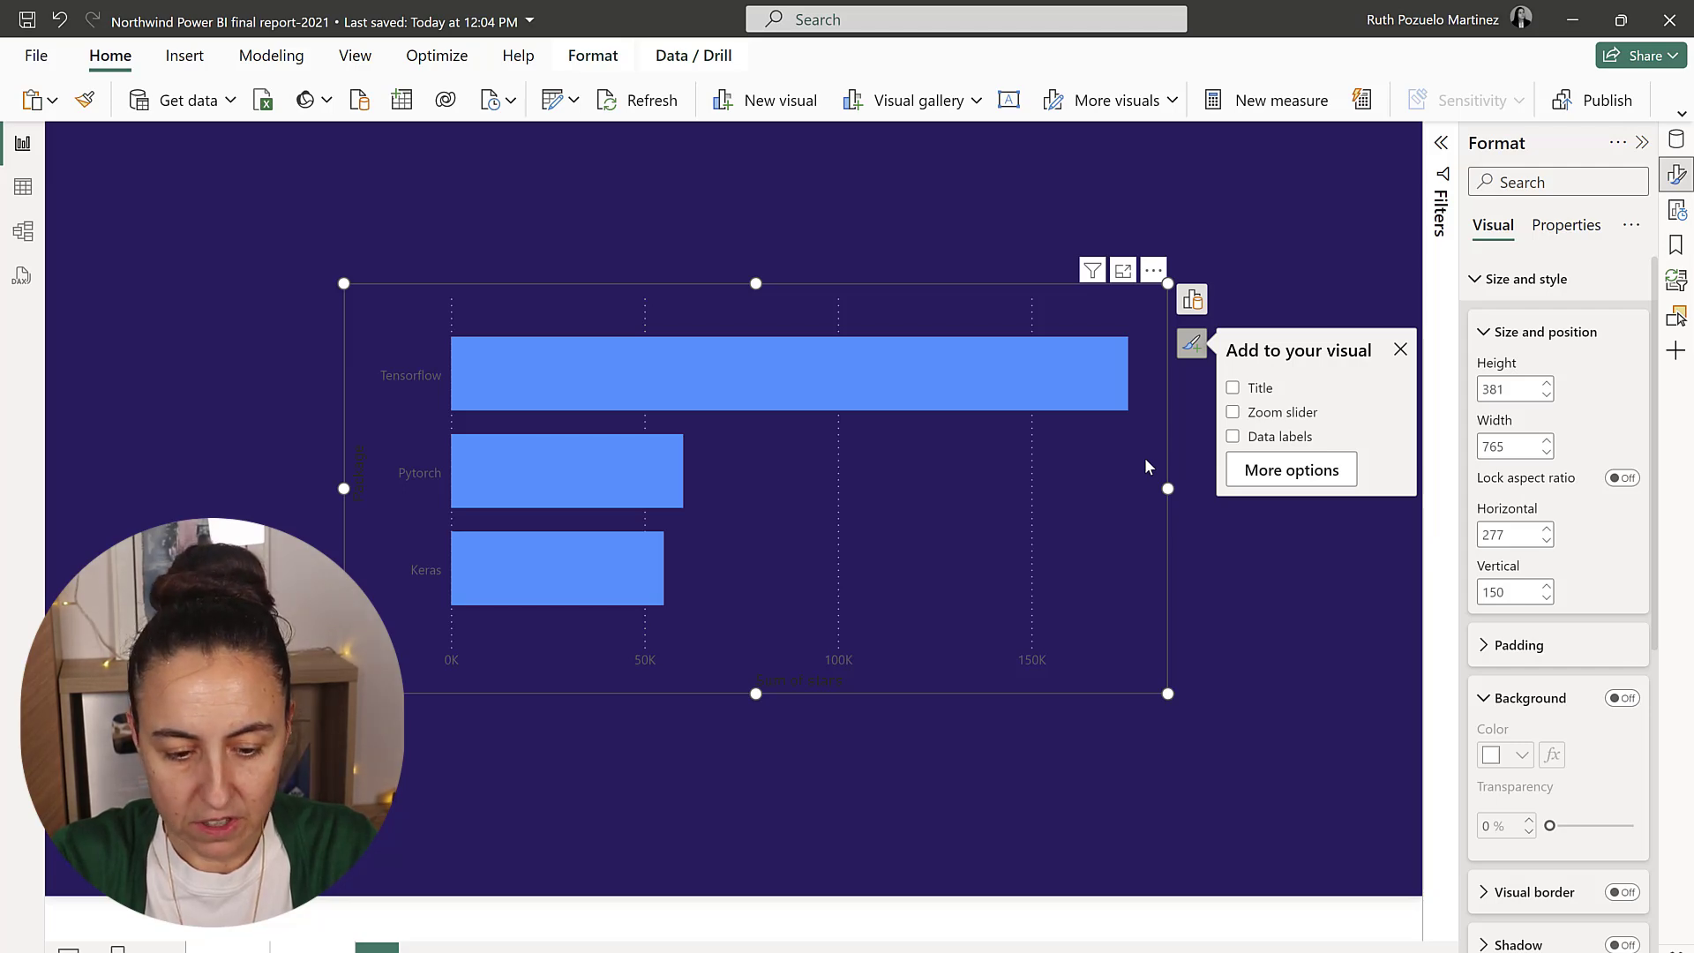
# - Copy the reference chart's bar colour hex and bring up the Bars formatting settings
pyautogui.hotkey('alt', 'Tab')
pyautogui.press('super+shift+c')
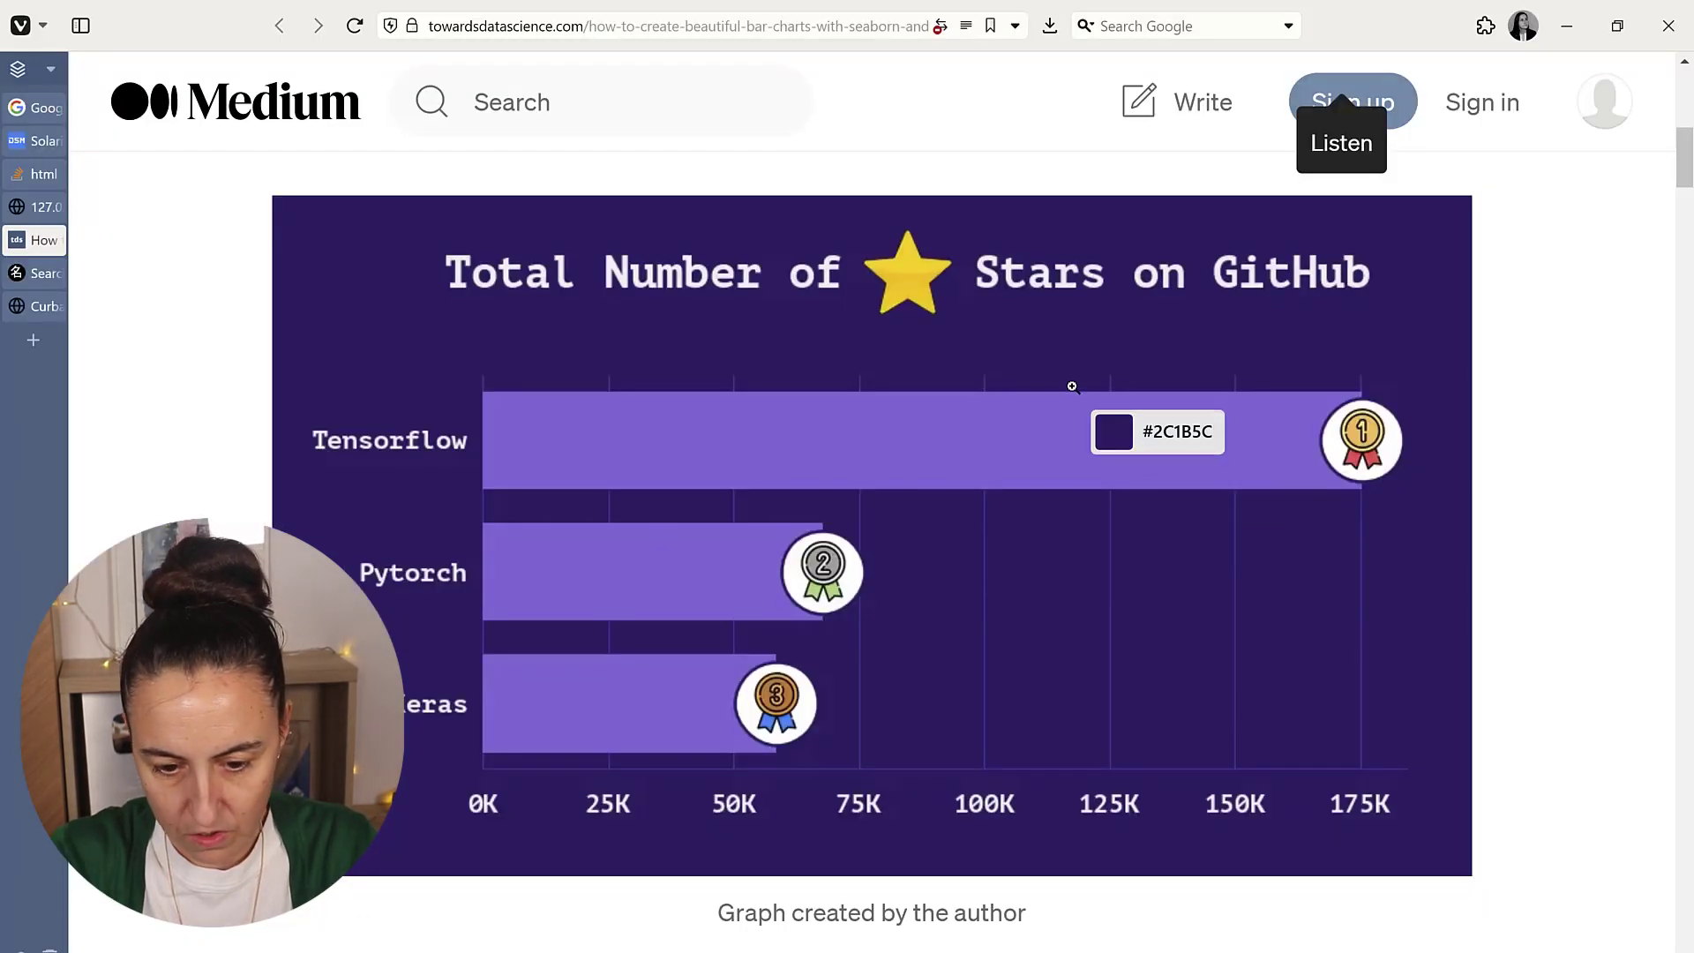
pyautogui.click(1073, 395)
pyautogui.click(1032, 448)
pyautogui.hotkey('alt', 'Tab')
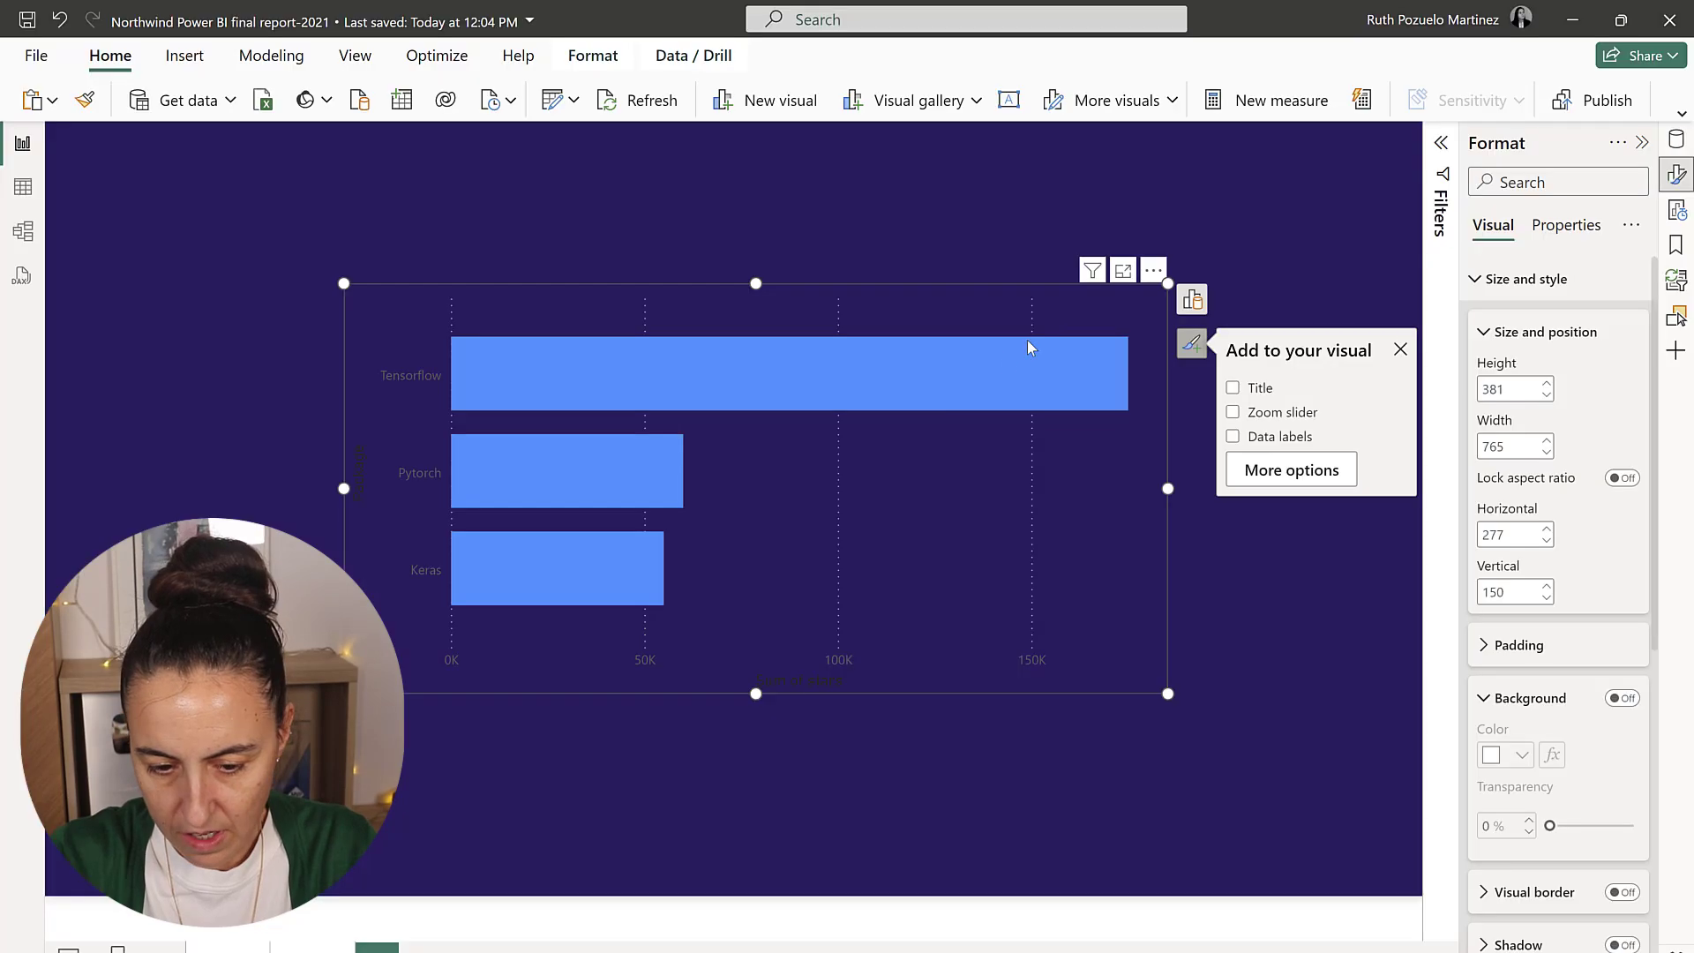
pyautogui.doubleClick(1031, 380)
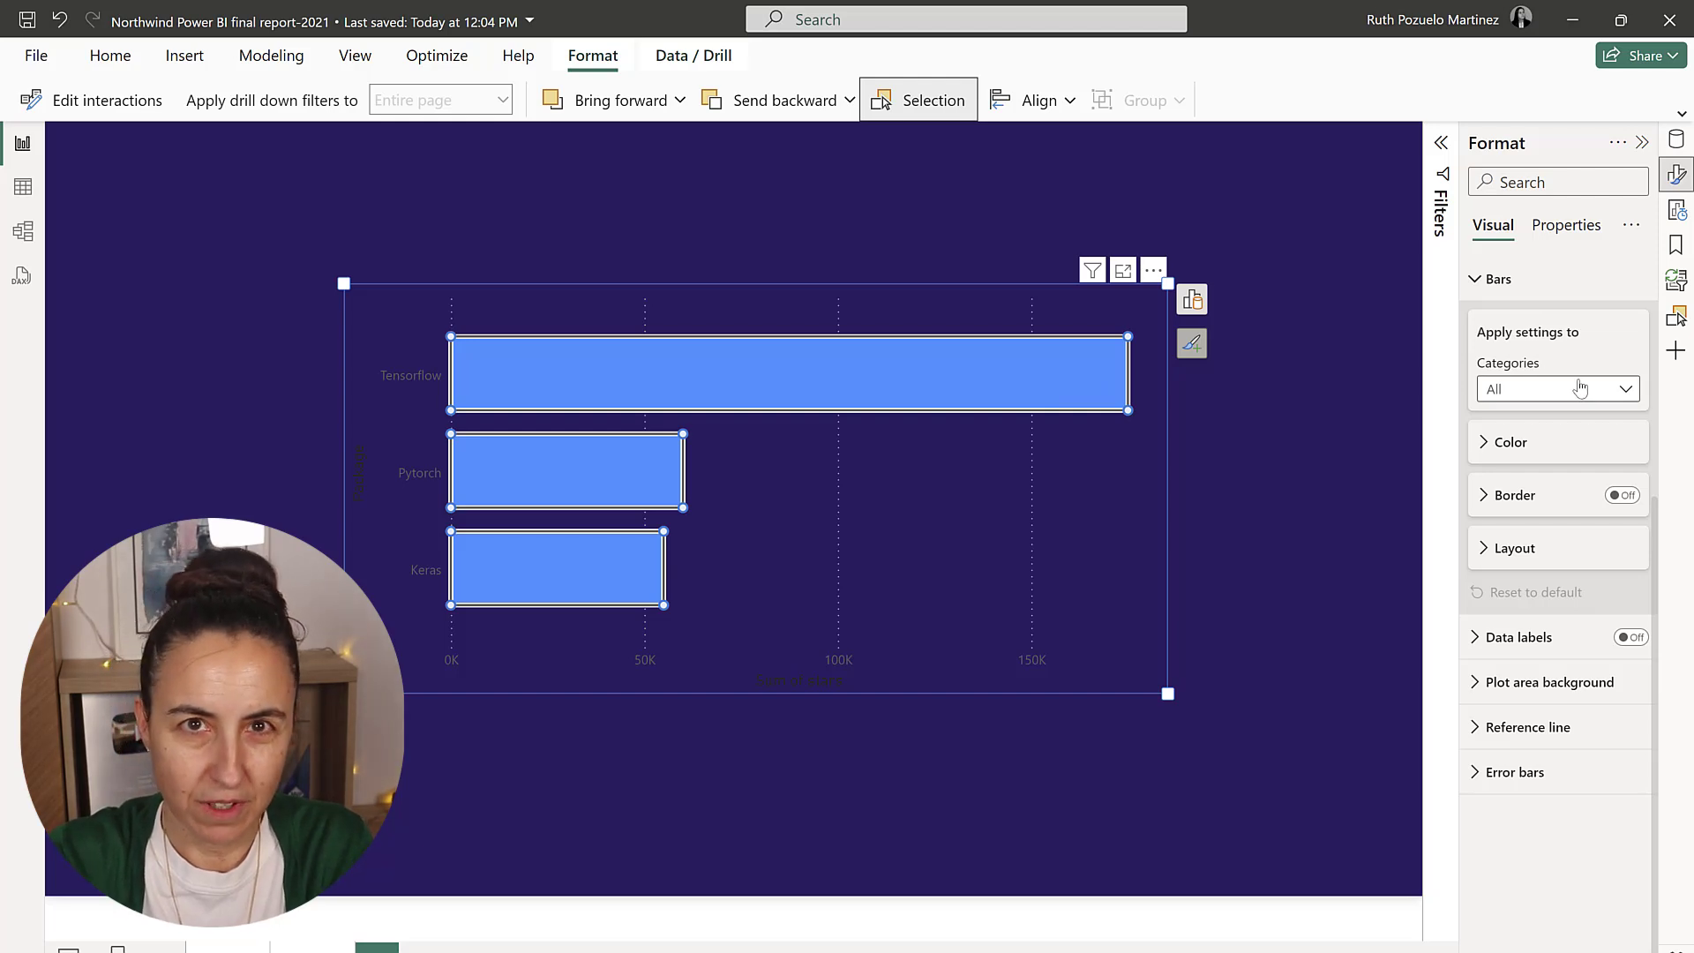
# - Set the bar colour to custom hex #7C61D0 for all categories
pyautogui.click(1520, 452)
pyautogui.click(1522, 500)
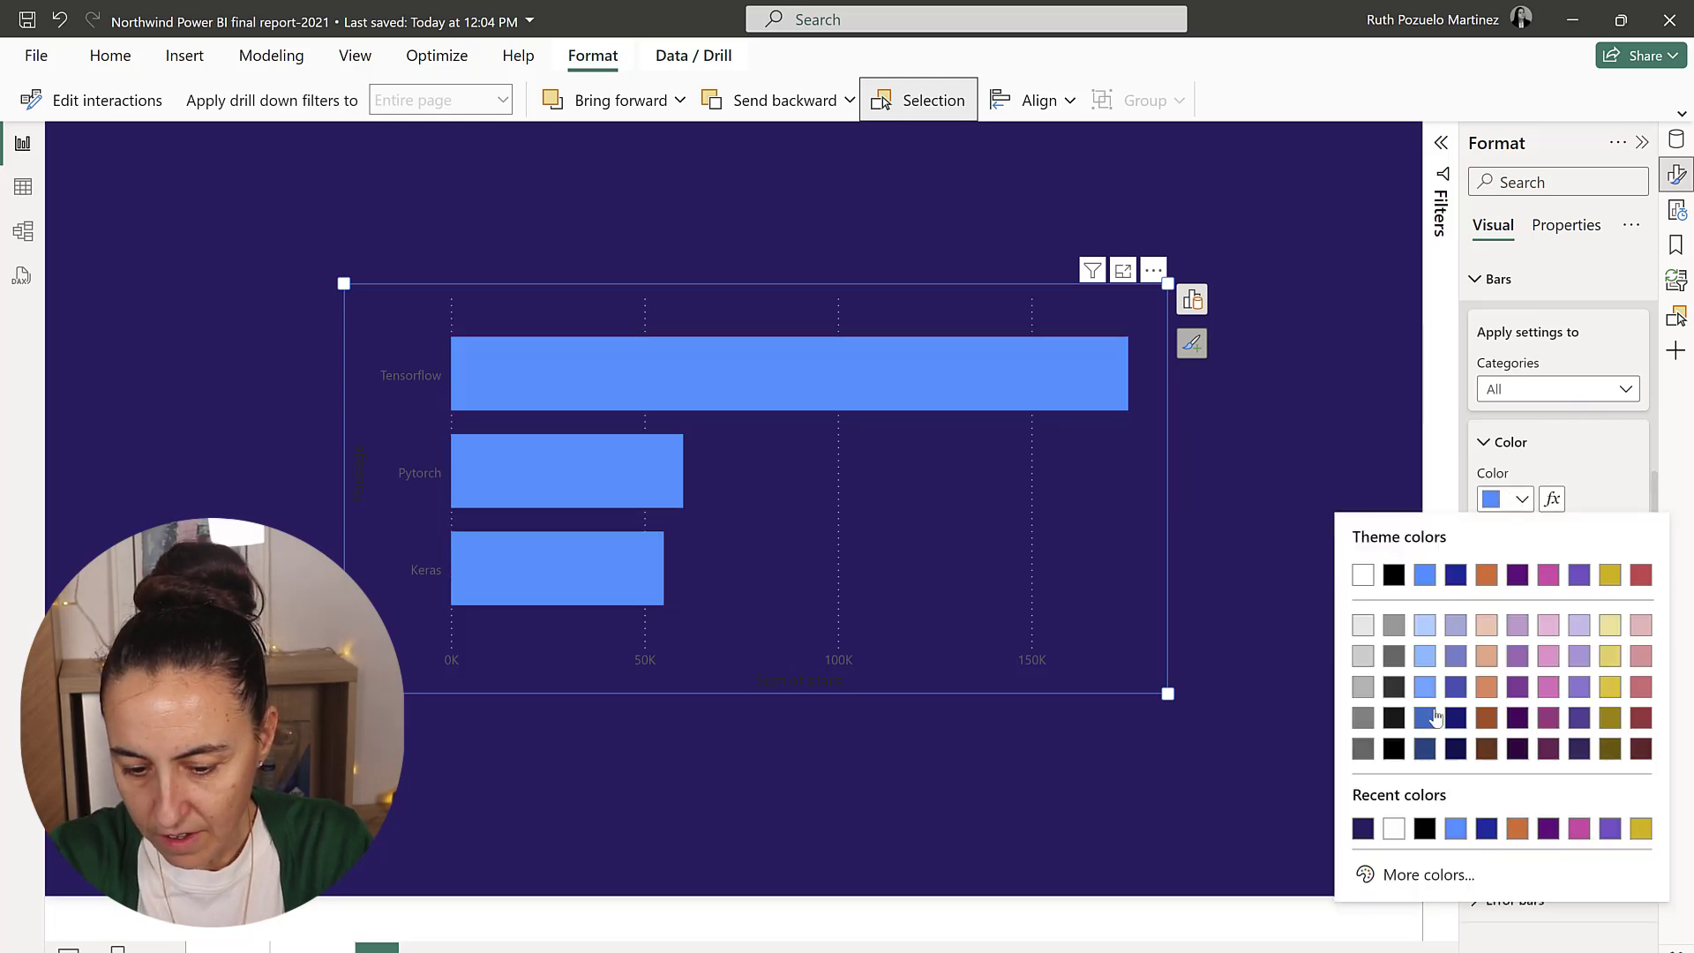
pyautogui.click(1430, 870)
pyautogui.hotkey('ctrl', 'v')
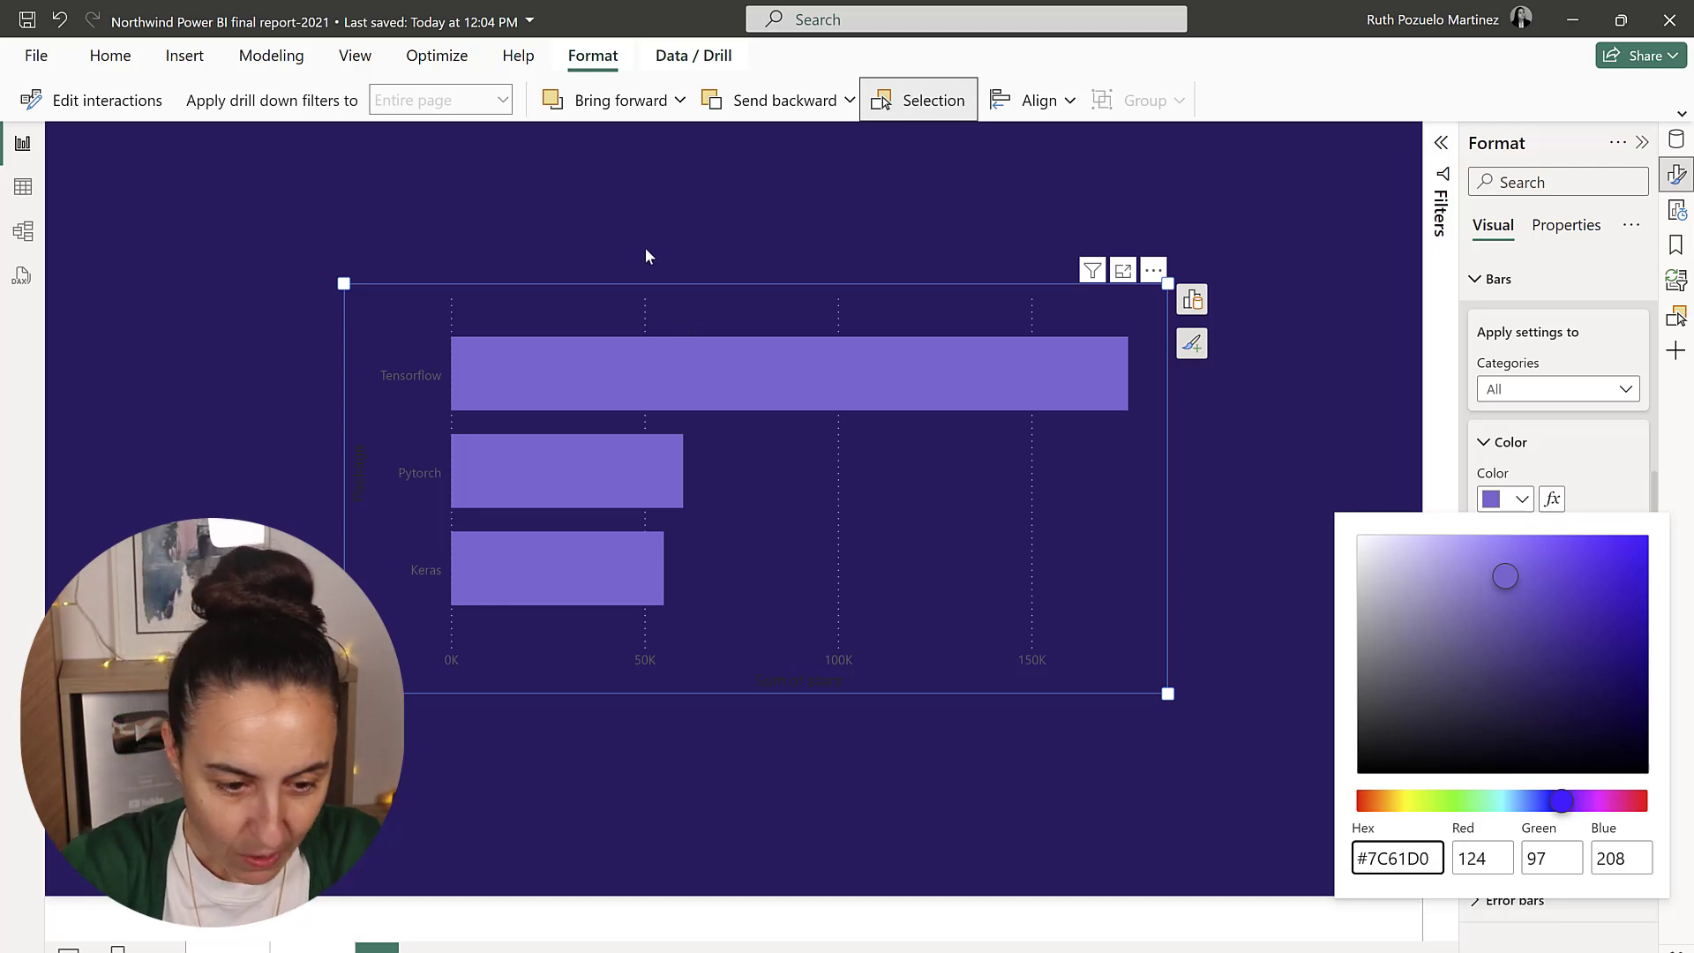
pyautogui.press('Escape')
# - Hide the Y-axis title and select the package-name labels on the vertical axis
pyautogui.click(360, 468)
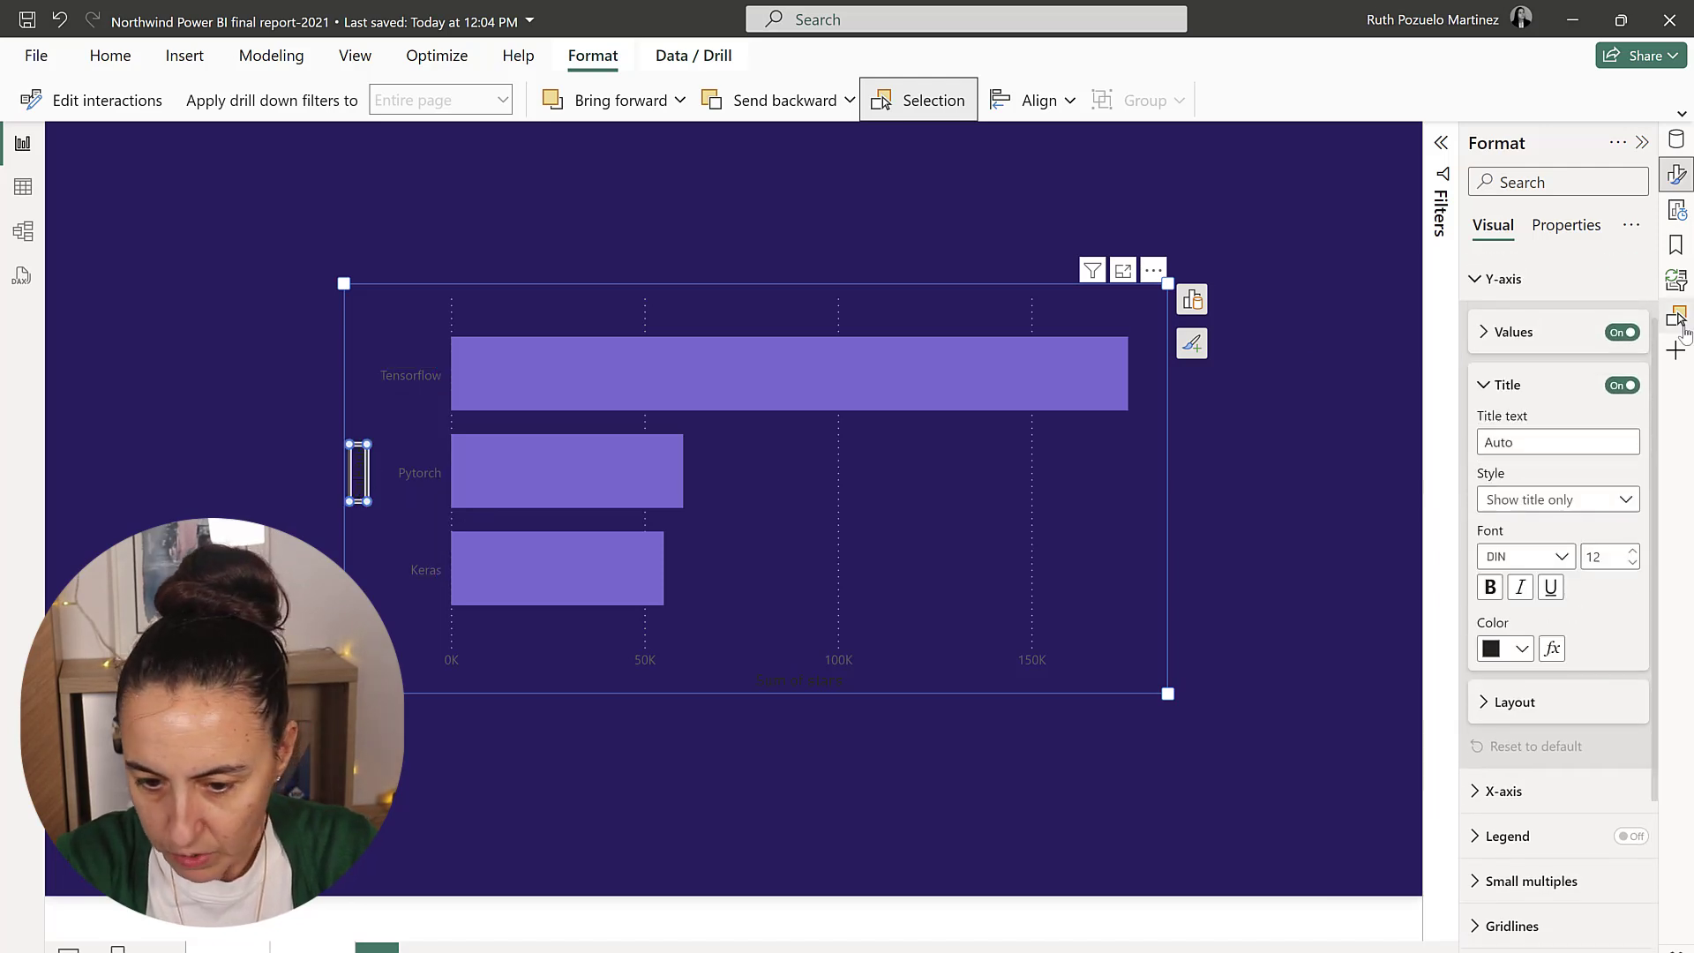
pyautogui.click(1621, 386)
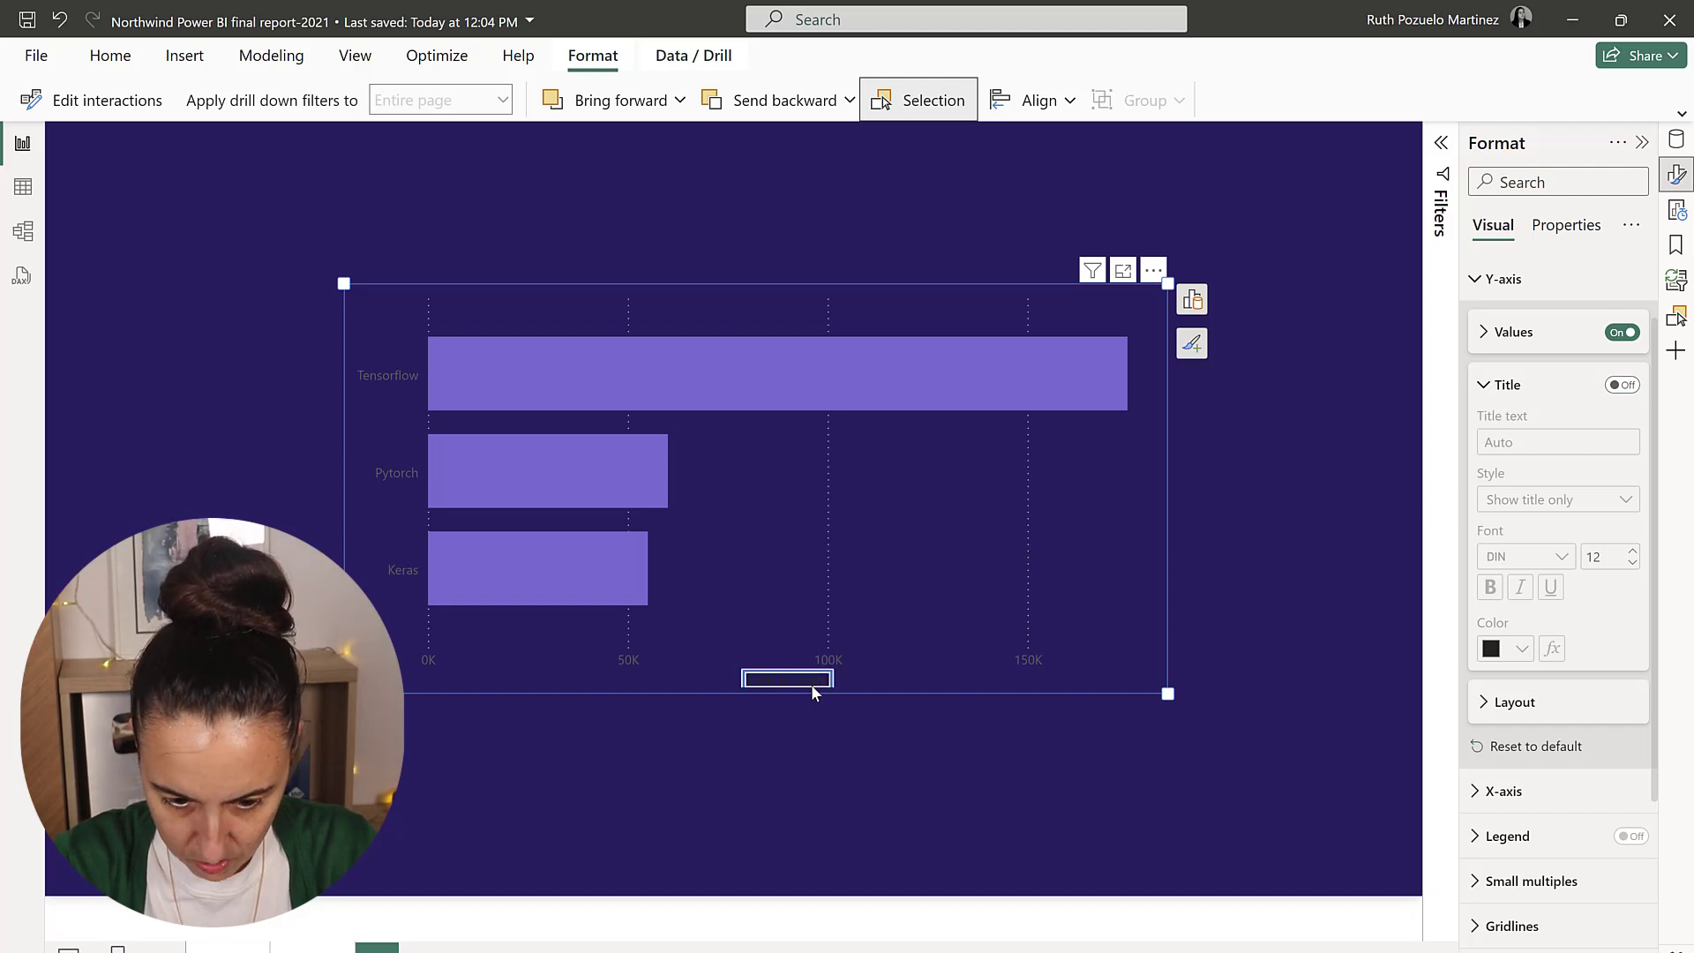
pyautogui.click(1626, 453)
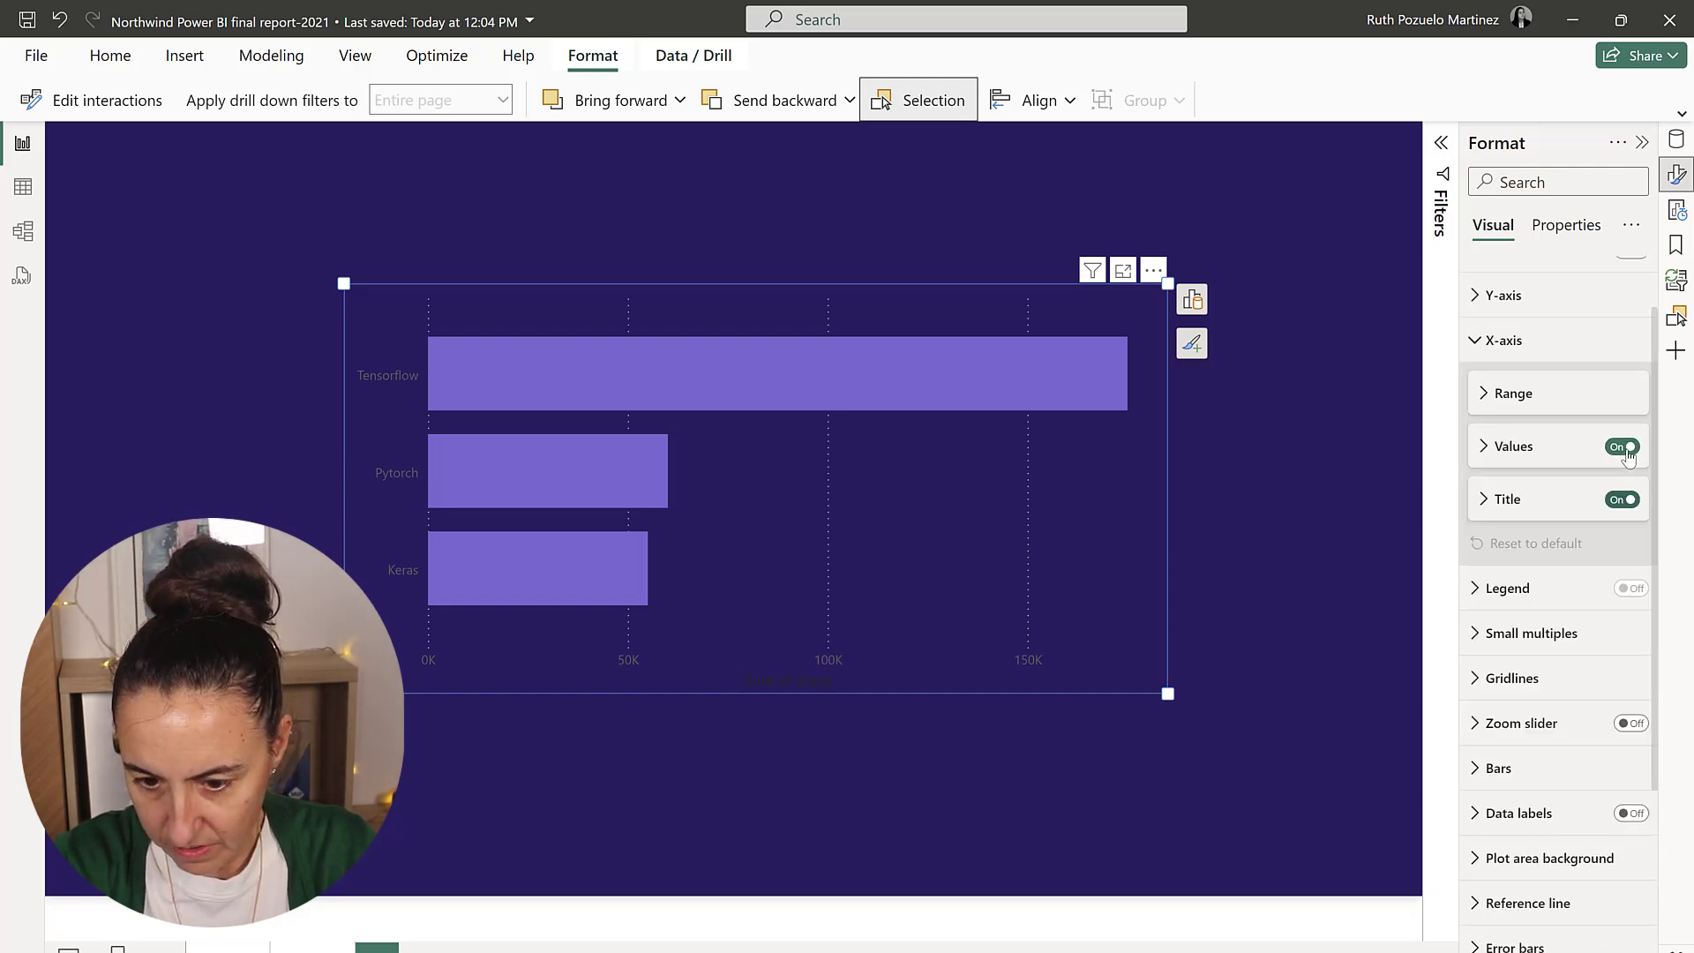
pyautogui.click(379, 475)
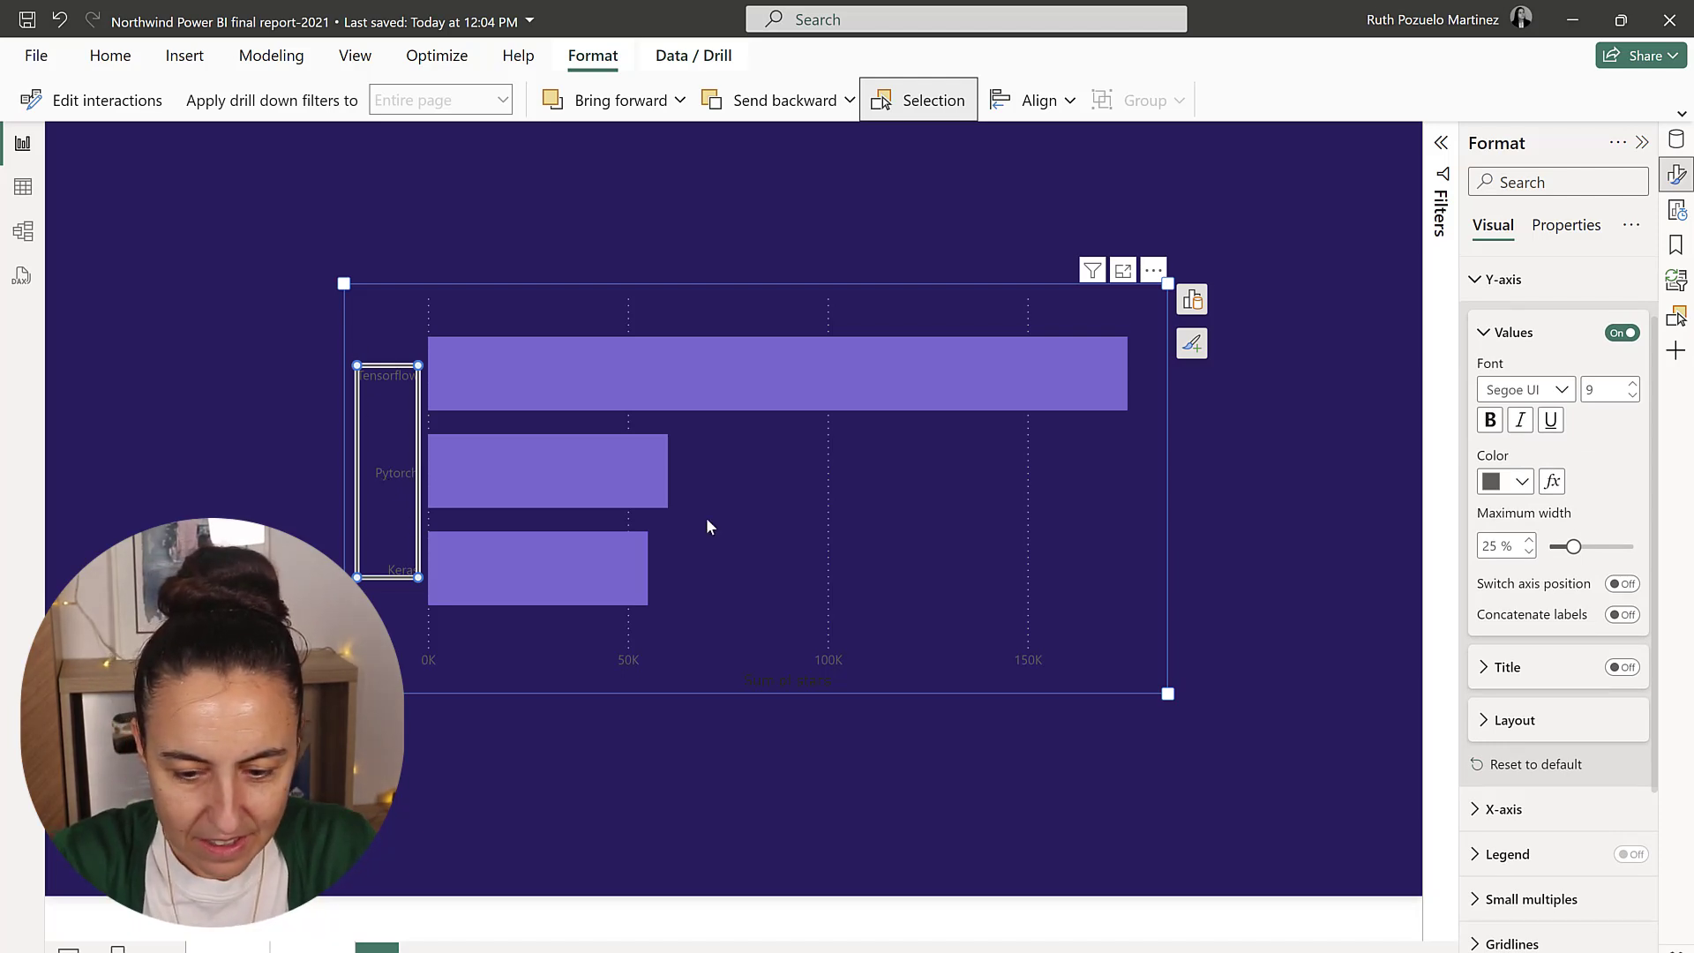
# - Make the Y-axis package labels white, in Consolas font at size 18
pyautogui.click(1522, 481)
pyautogui.click(1352, 556)
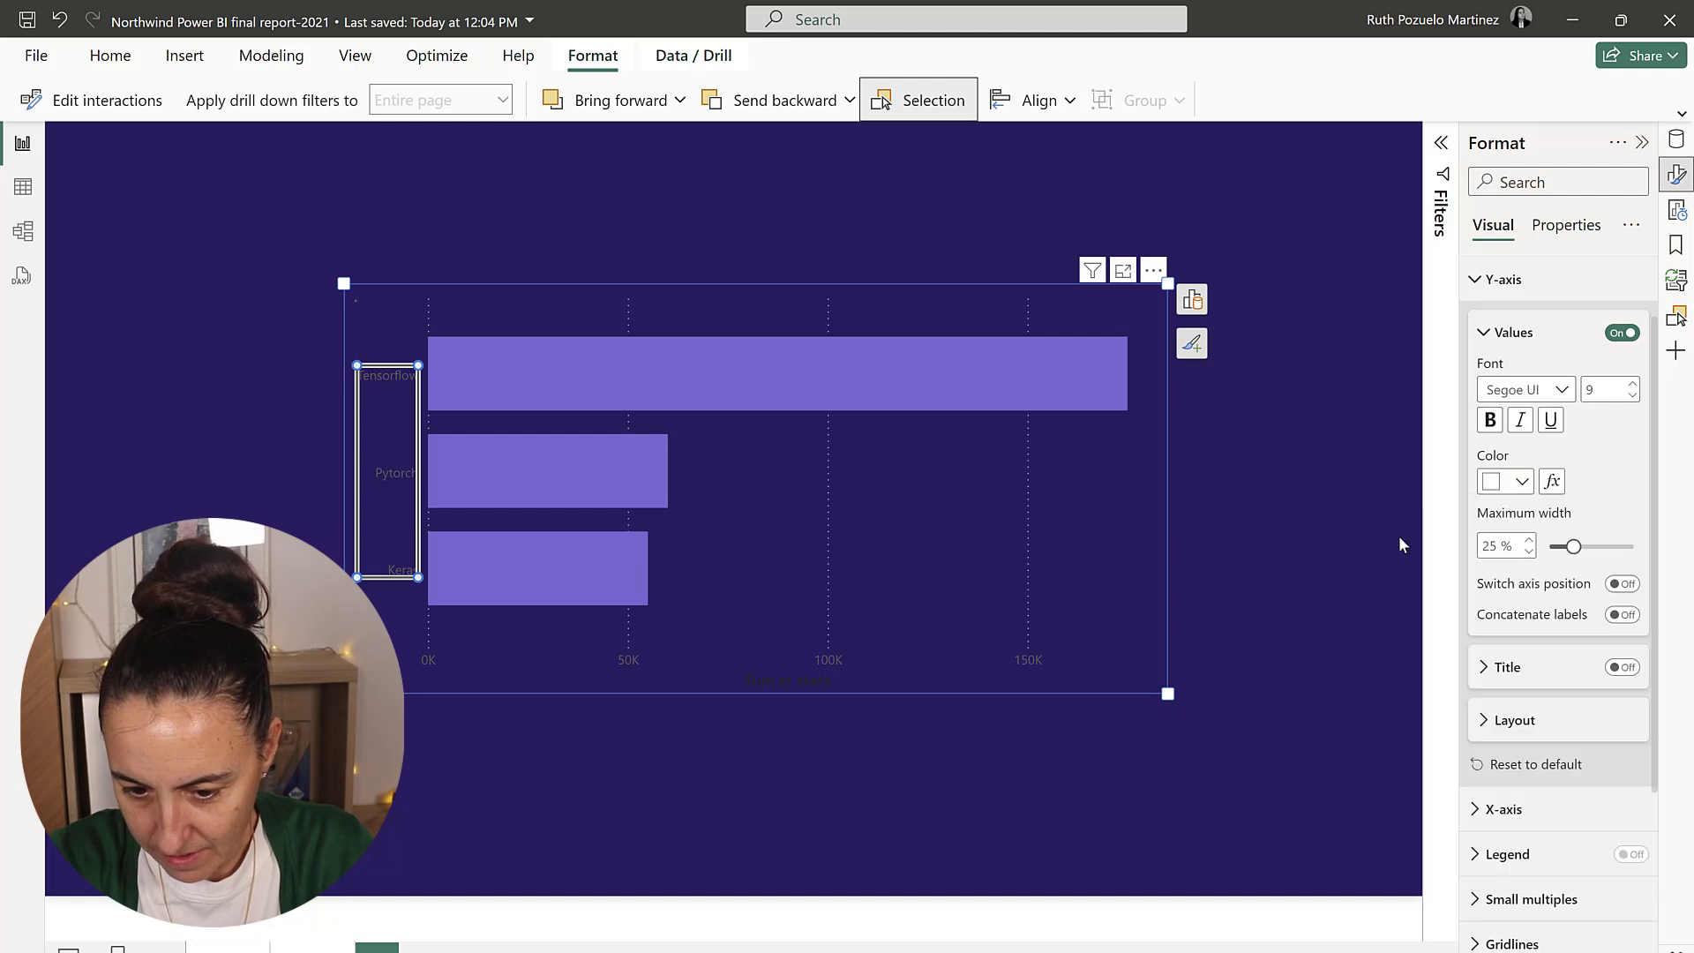
pyautogui.click(1542, 390)
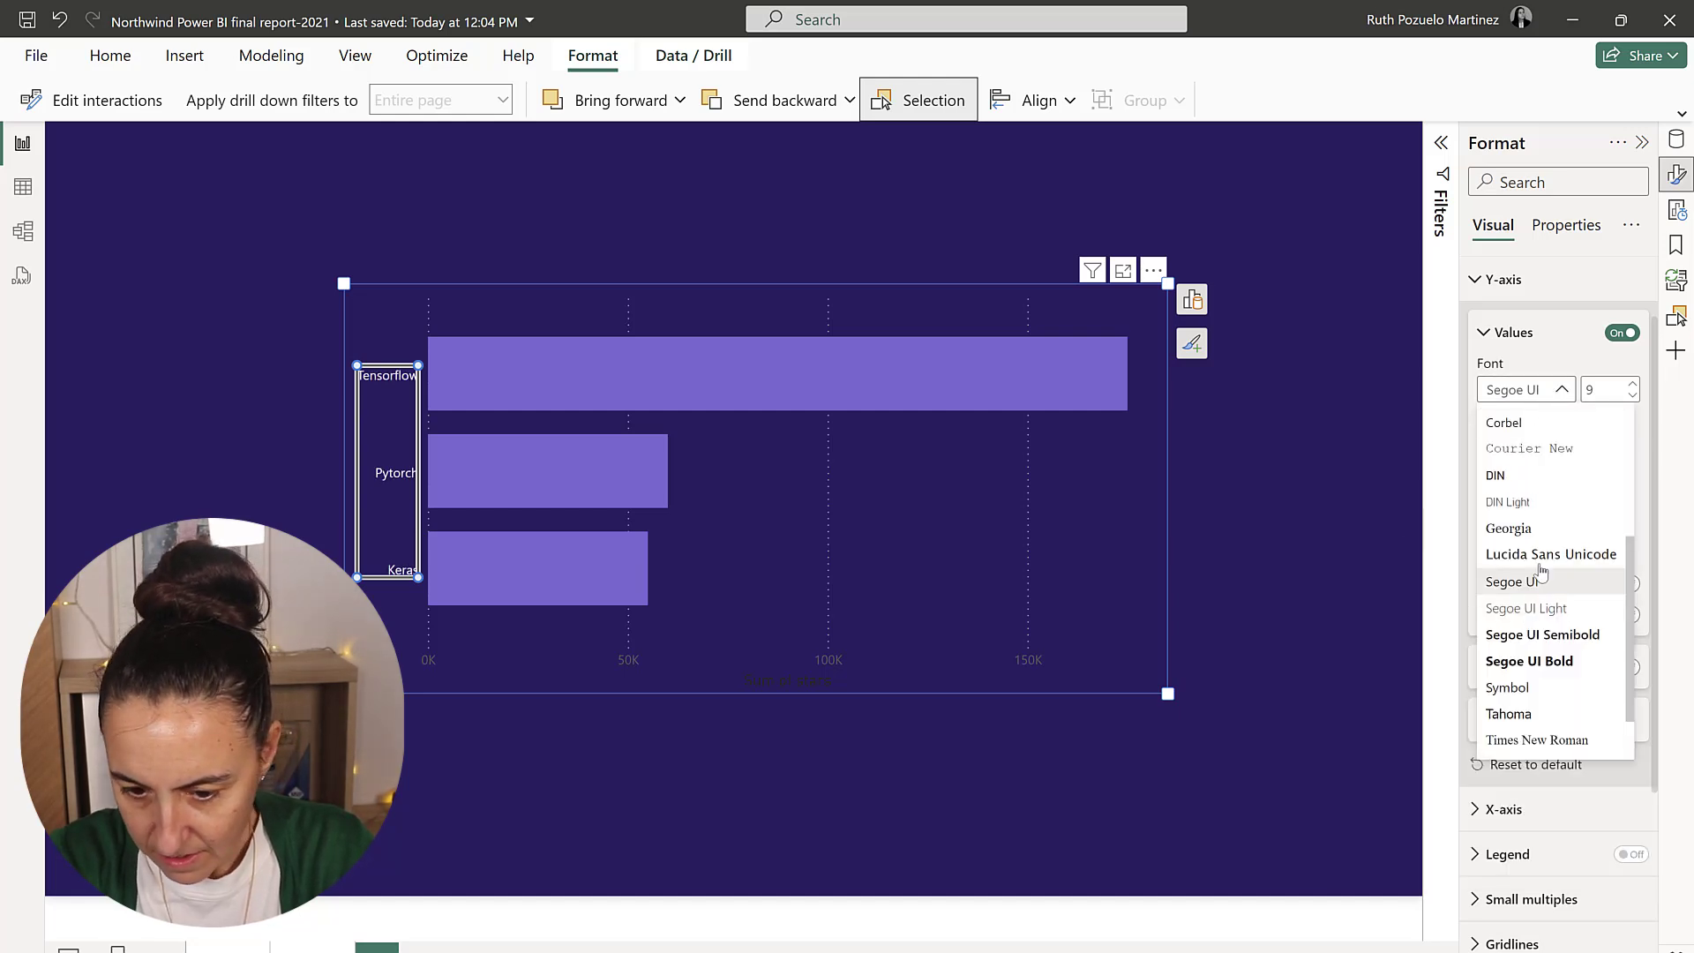
pyautogui.scroll(3, 1549, 521)
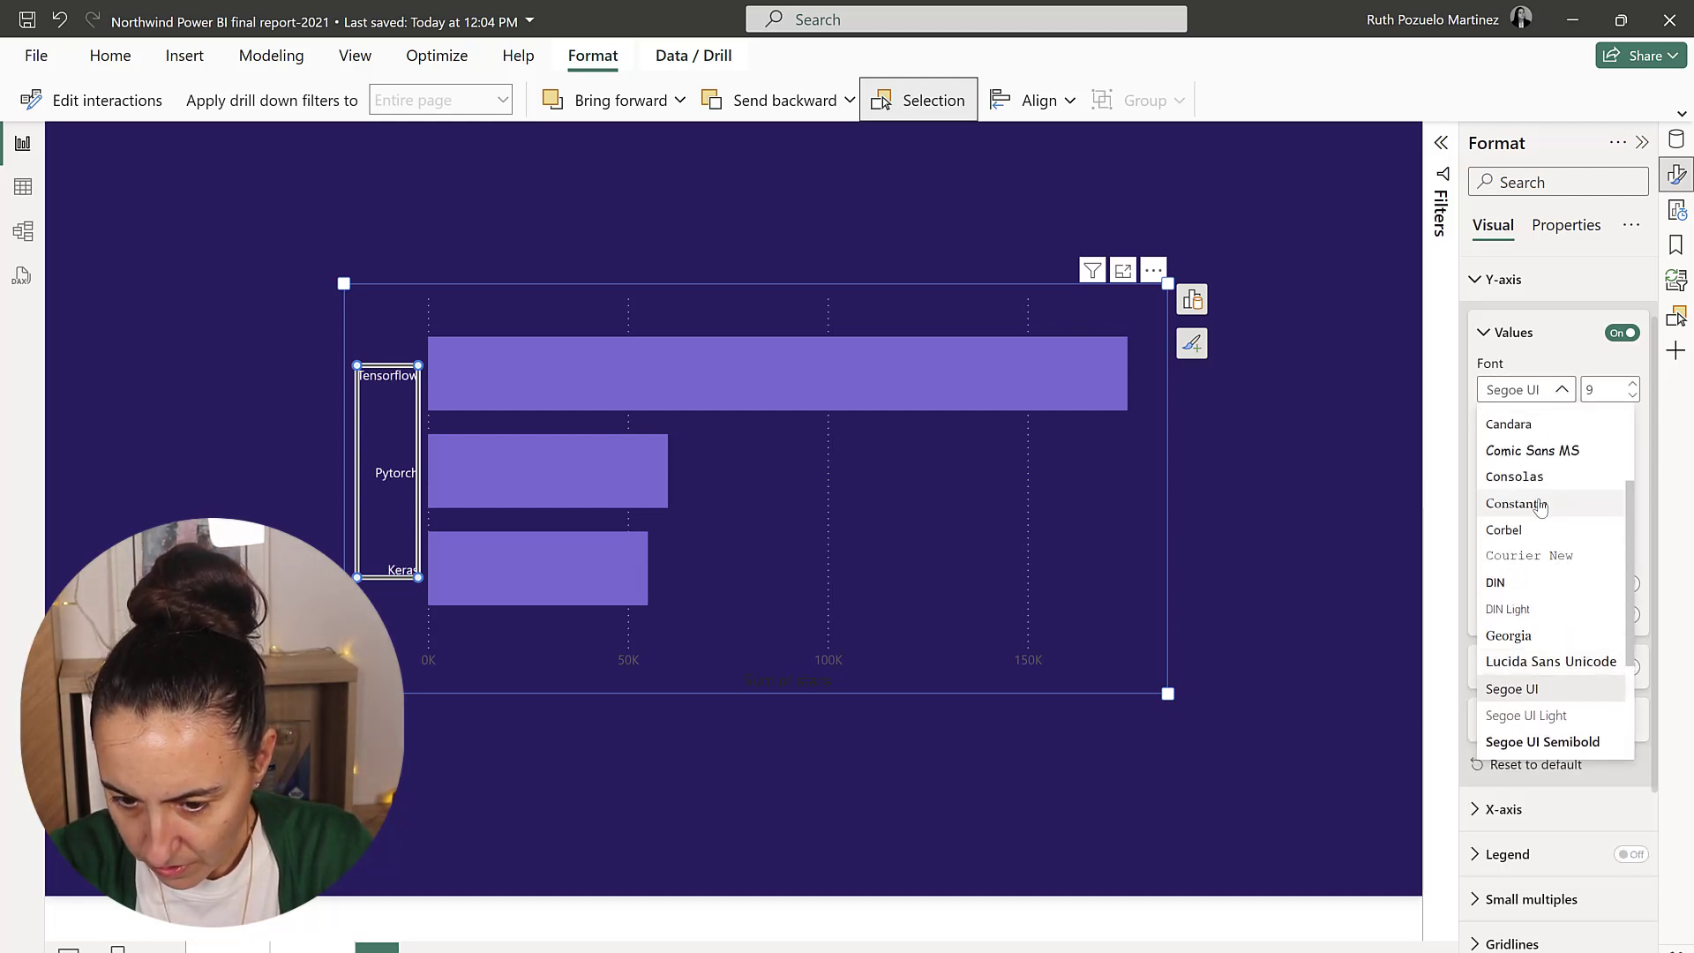
pyautogui.click(1540, 481)
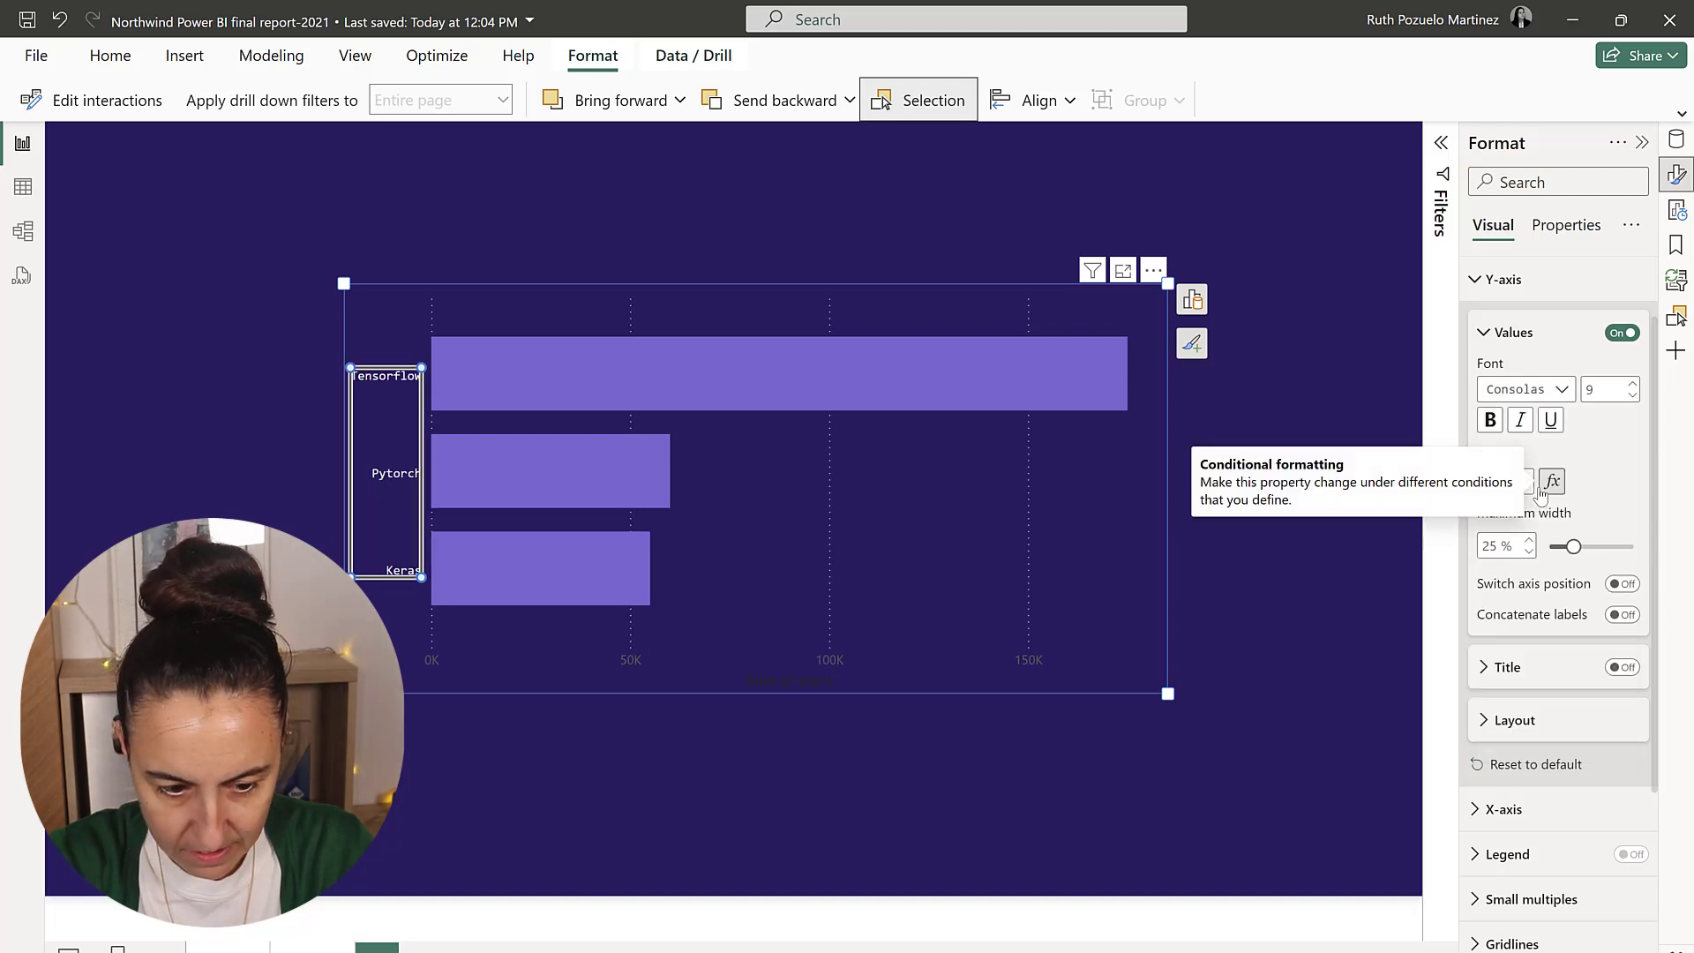
pyautogui.click(1633, 385)
pyautogui.click(1633, 386)
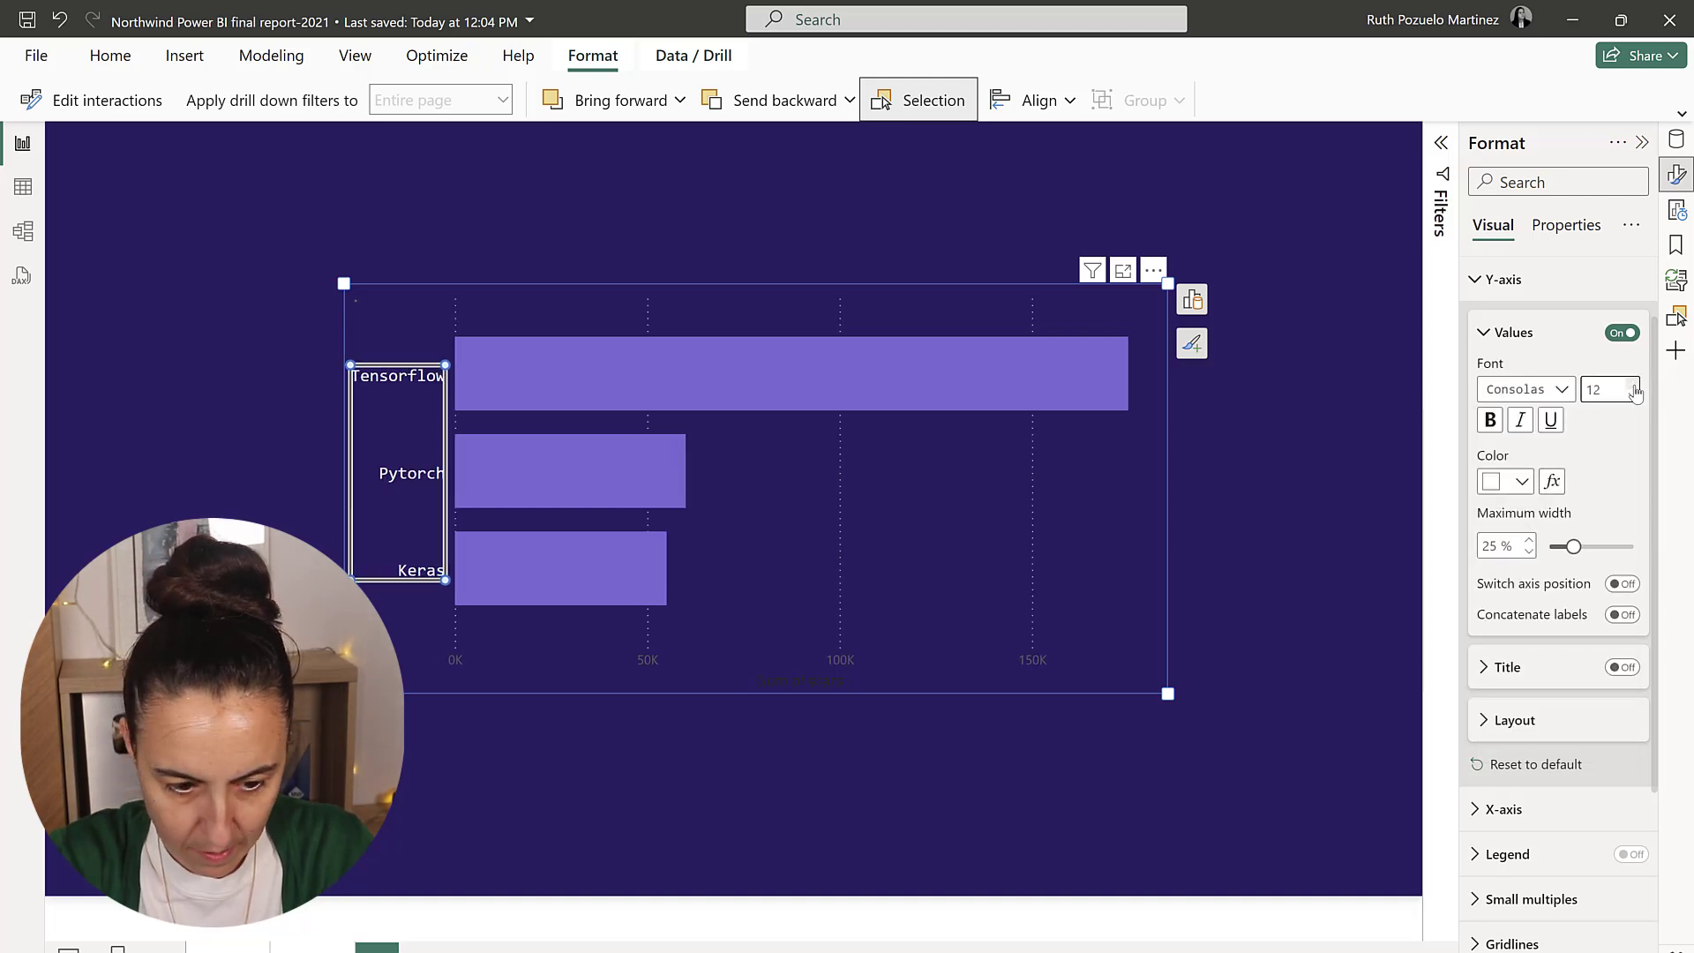
pyautogui.click(1634, 385)
pyautogui.click(1634, 385)
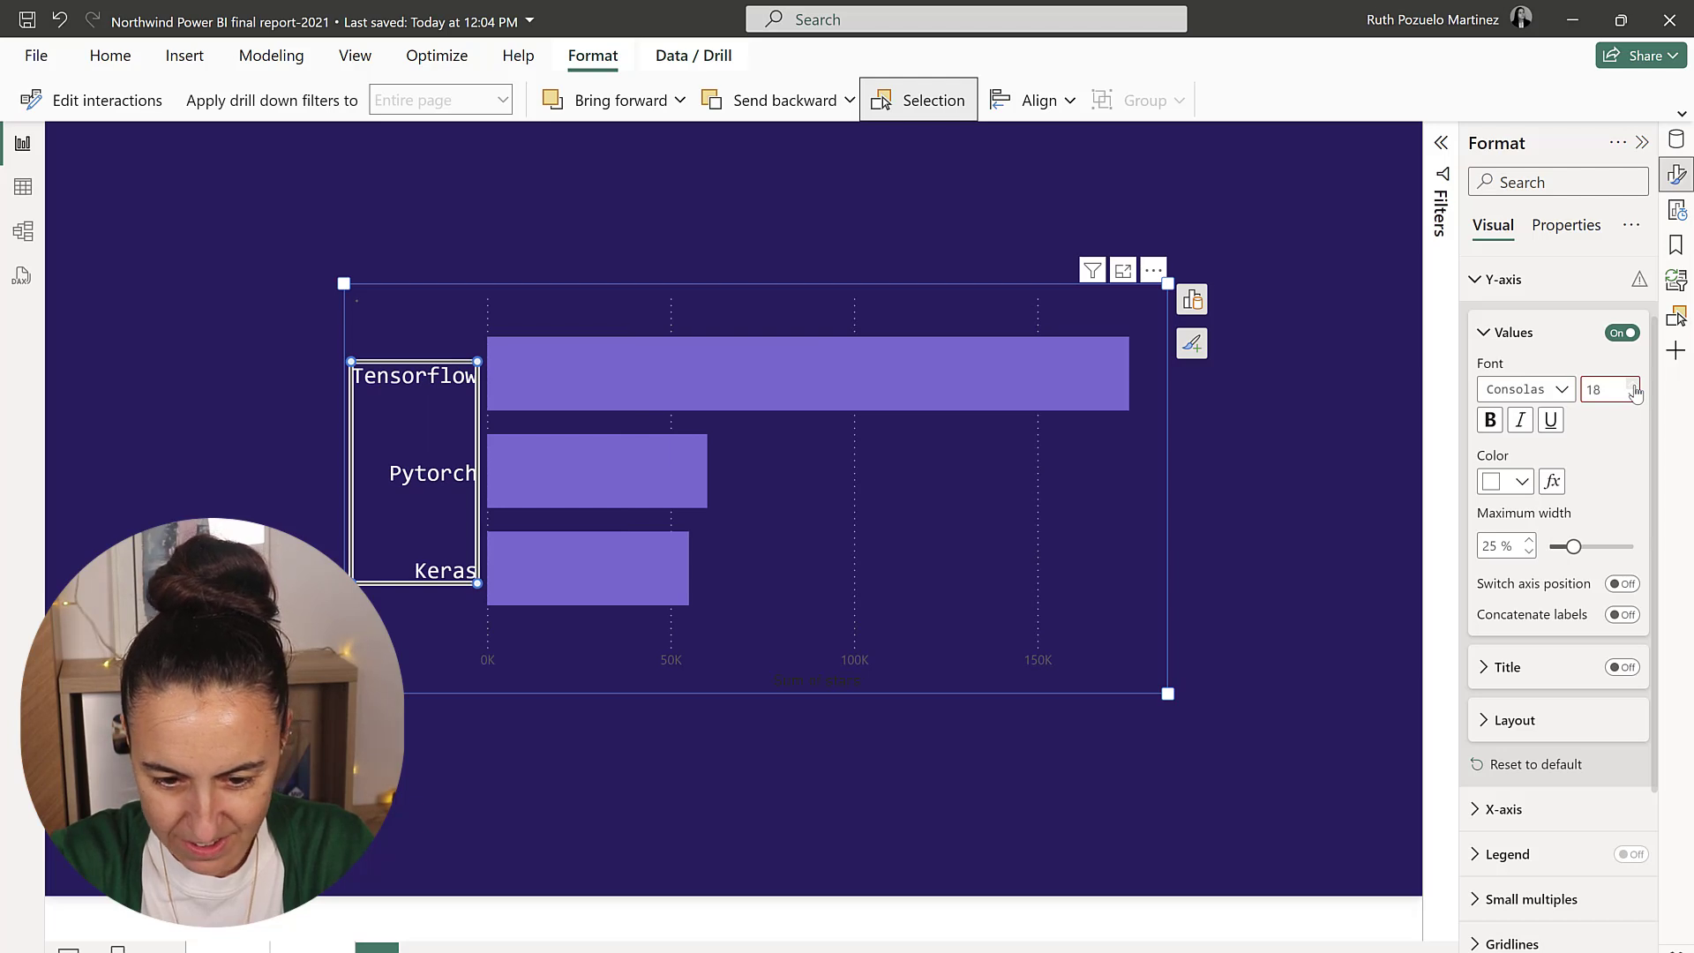
# - Make the X-axis value labels white Consolas at size 16
pyautogui.click(835, 674)
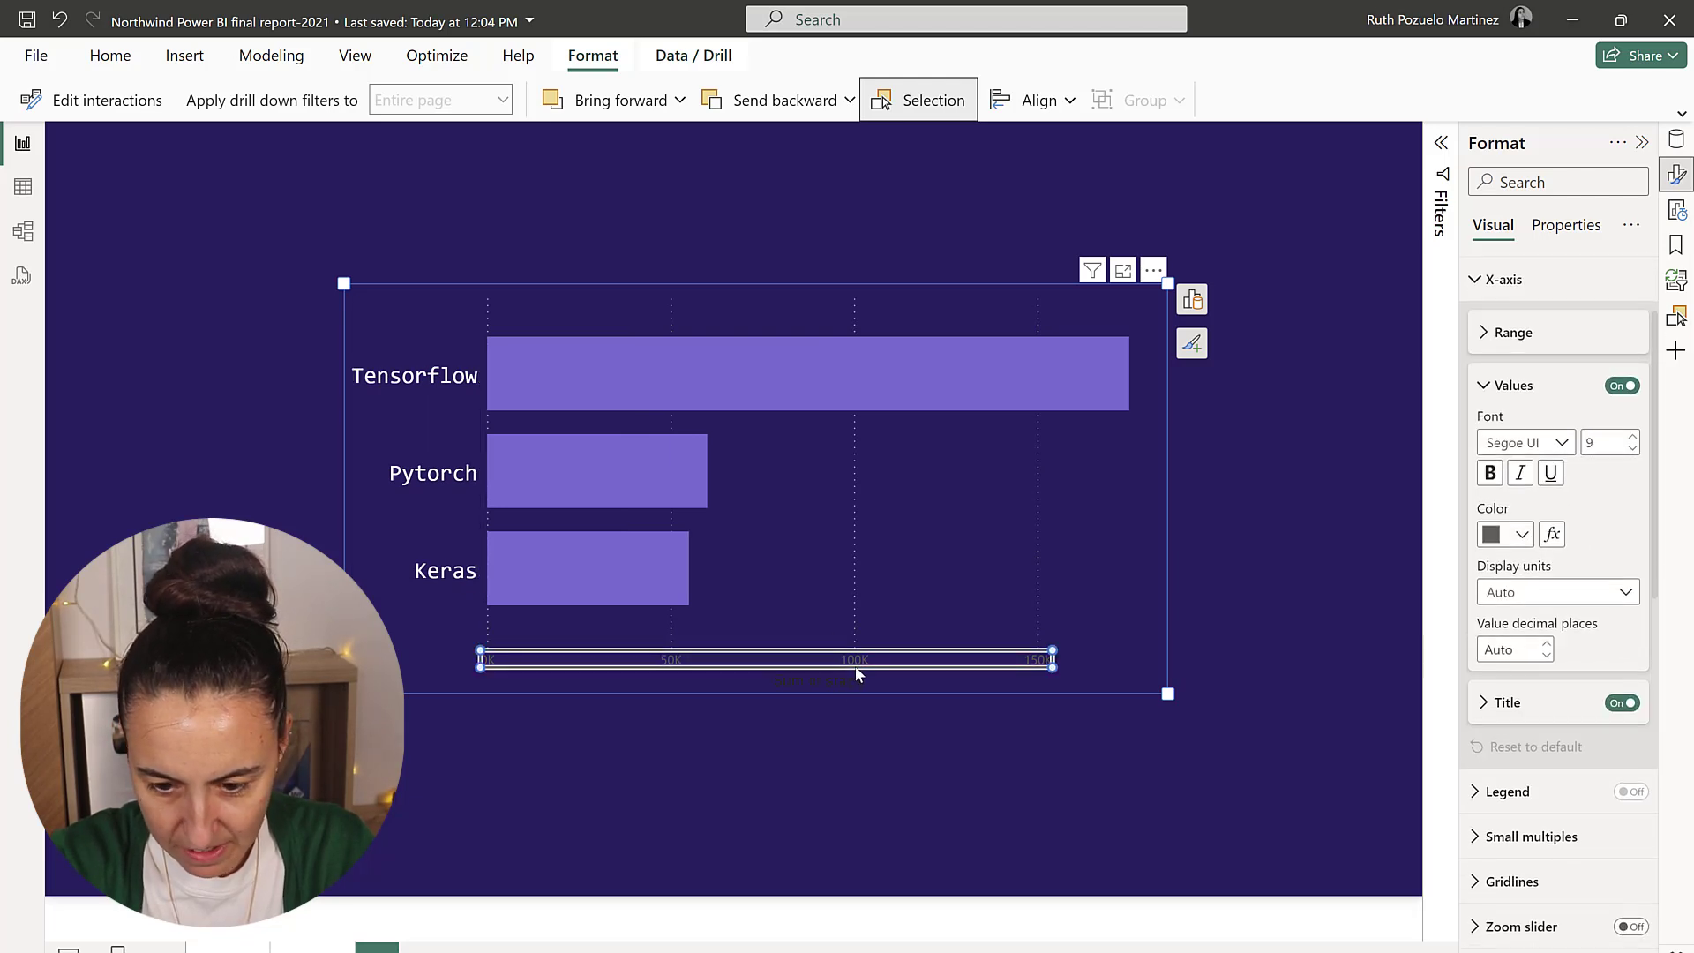
pyautogui.click(1500, 534)
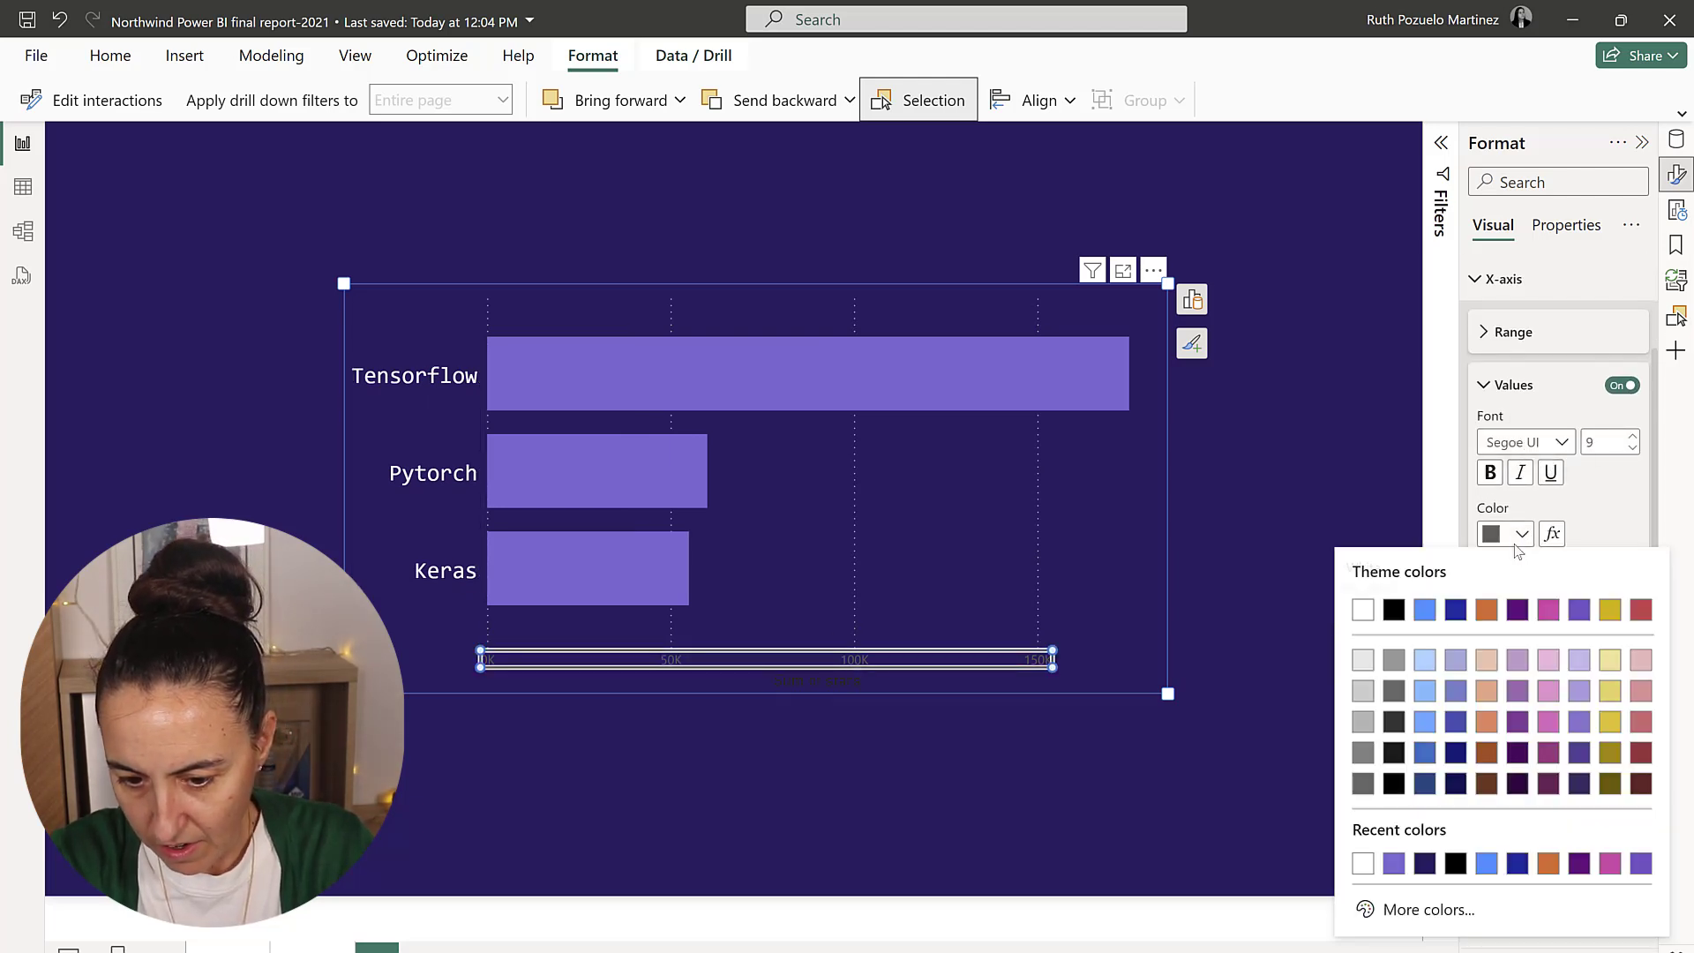
pyautogui.click(1370, 612)
pyautogui.click(1557, 443)
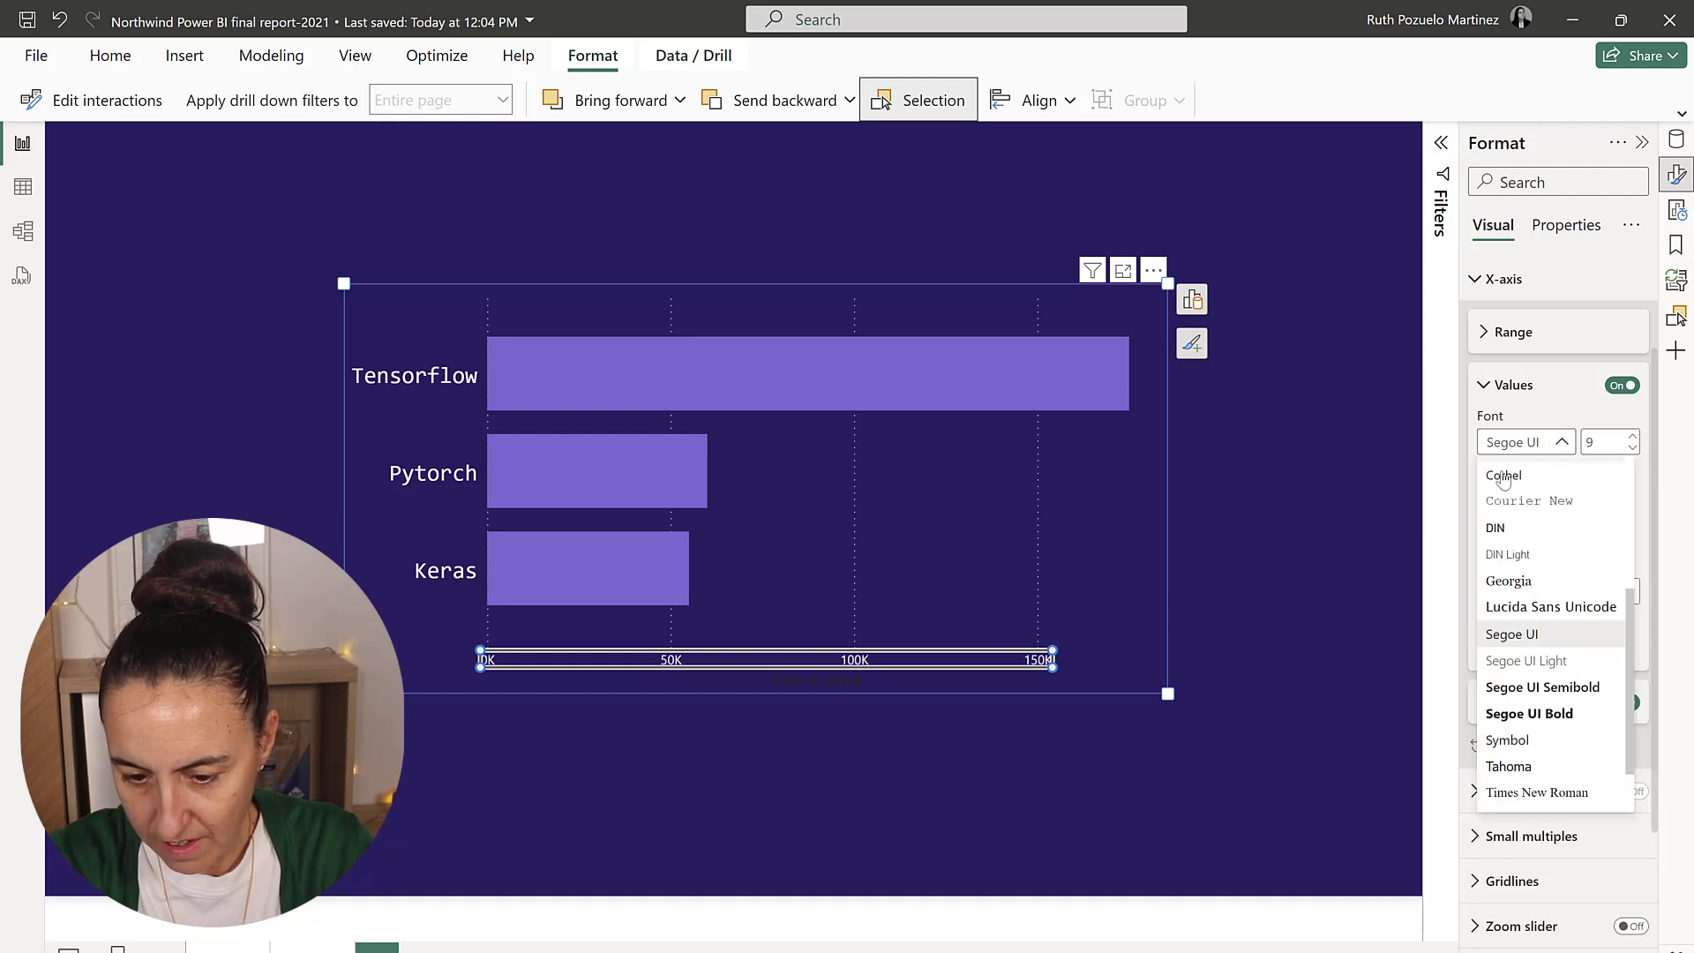
pyautogui.scroll(3, 1529, 559)
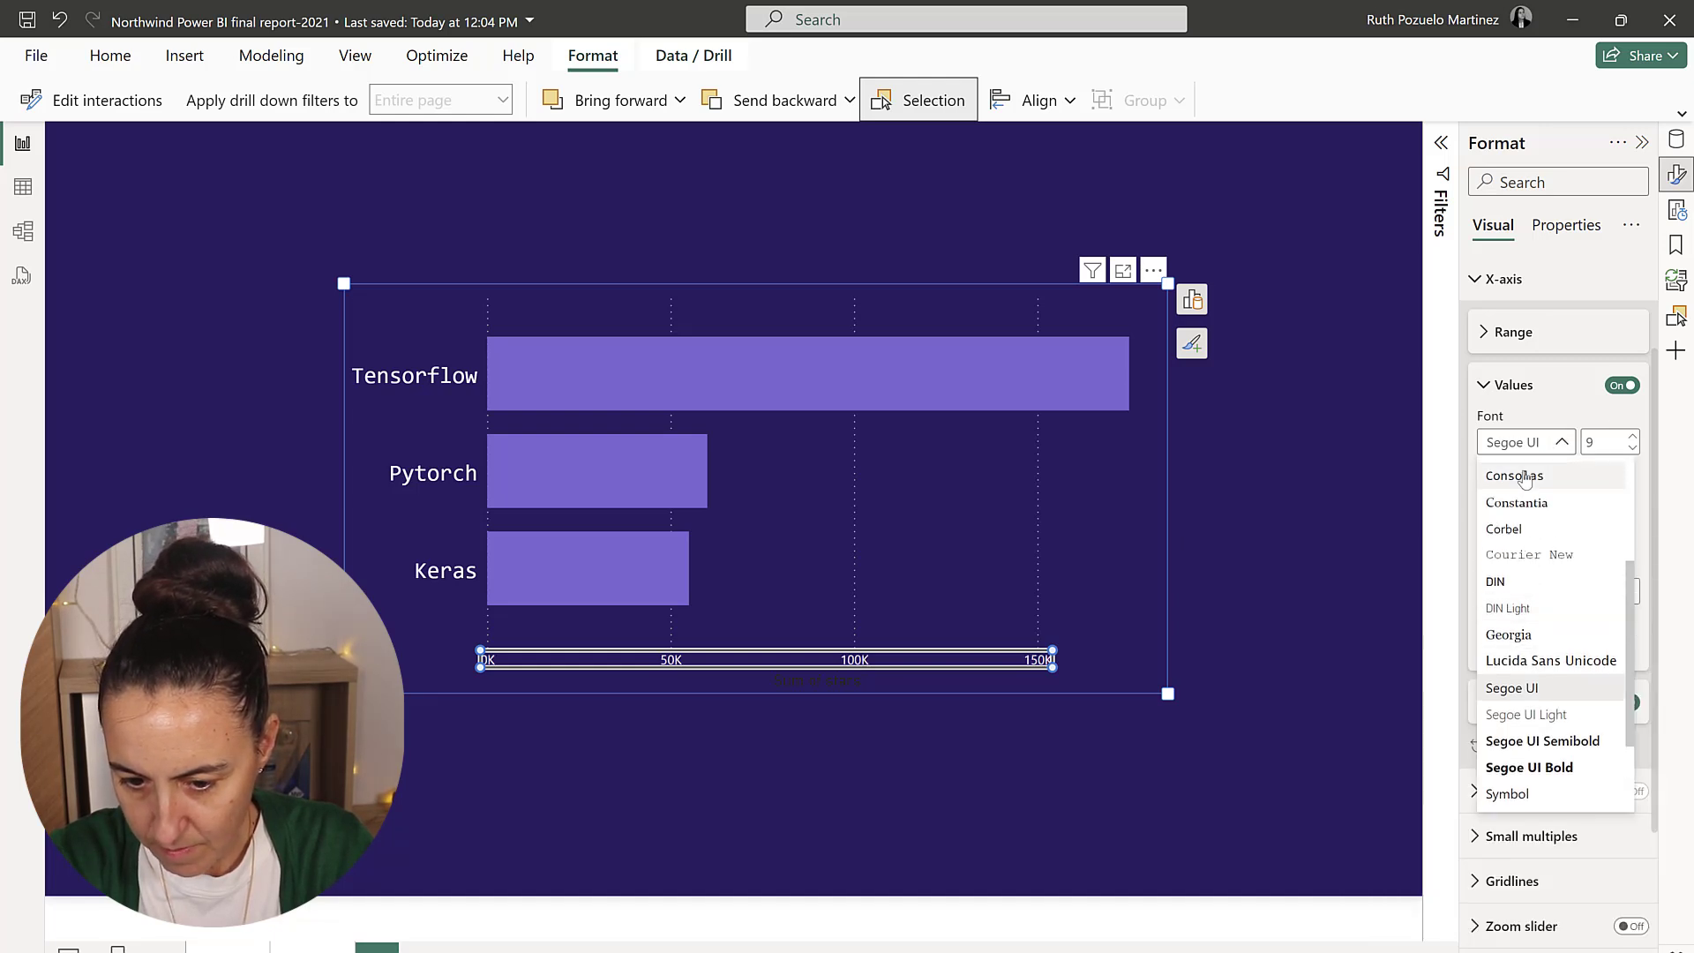
pyautogui.click(1520, 475)
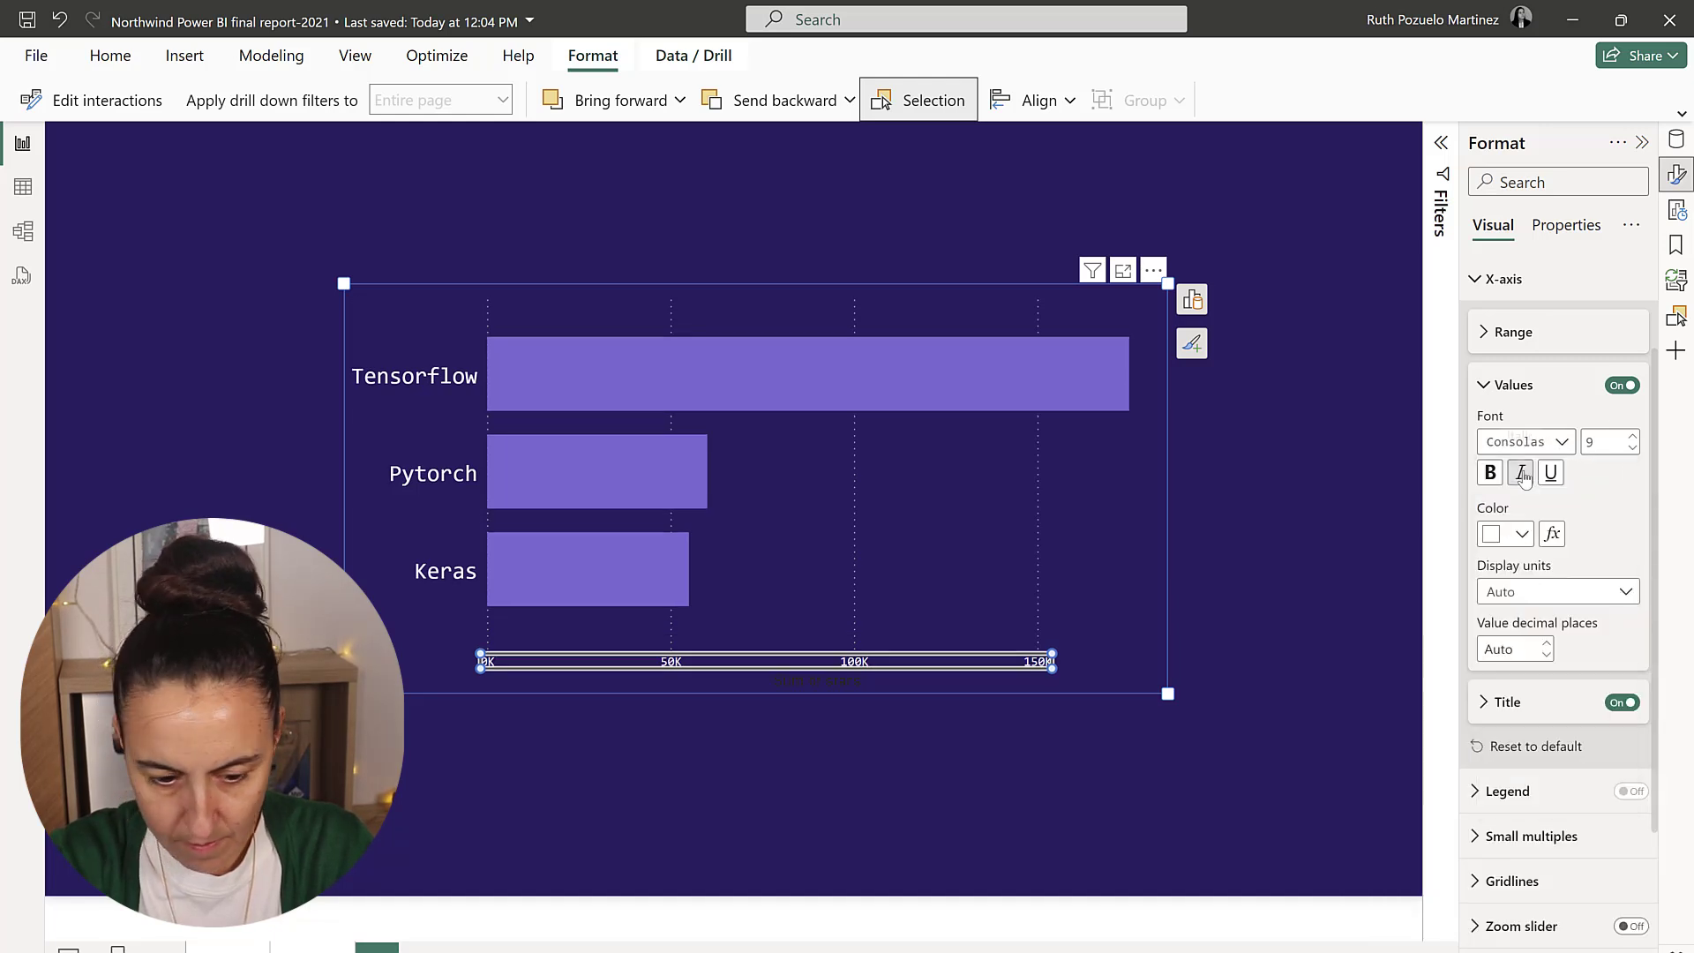
pyautogui.click(1635, 439)
pyautogui.click(1635, 438)
pyautogui.click(1635, 438)
pyautogui.click(1635, 438)
pyautogui.click(1635, 438)
pyautogui.click(1635, 439)
pyautogui.click(1635, 438)
# - Make the gridlines solid purple, then widen the chart and shift it left
pyautogui.click(1027, 545)
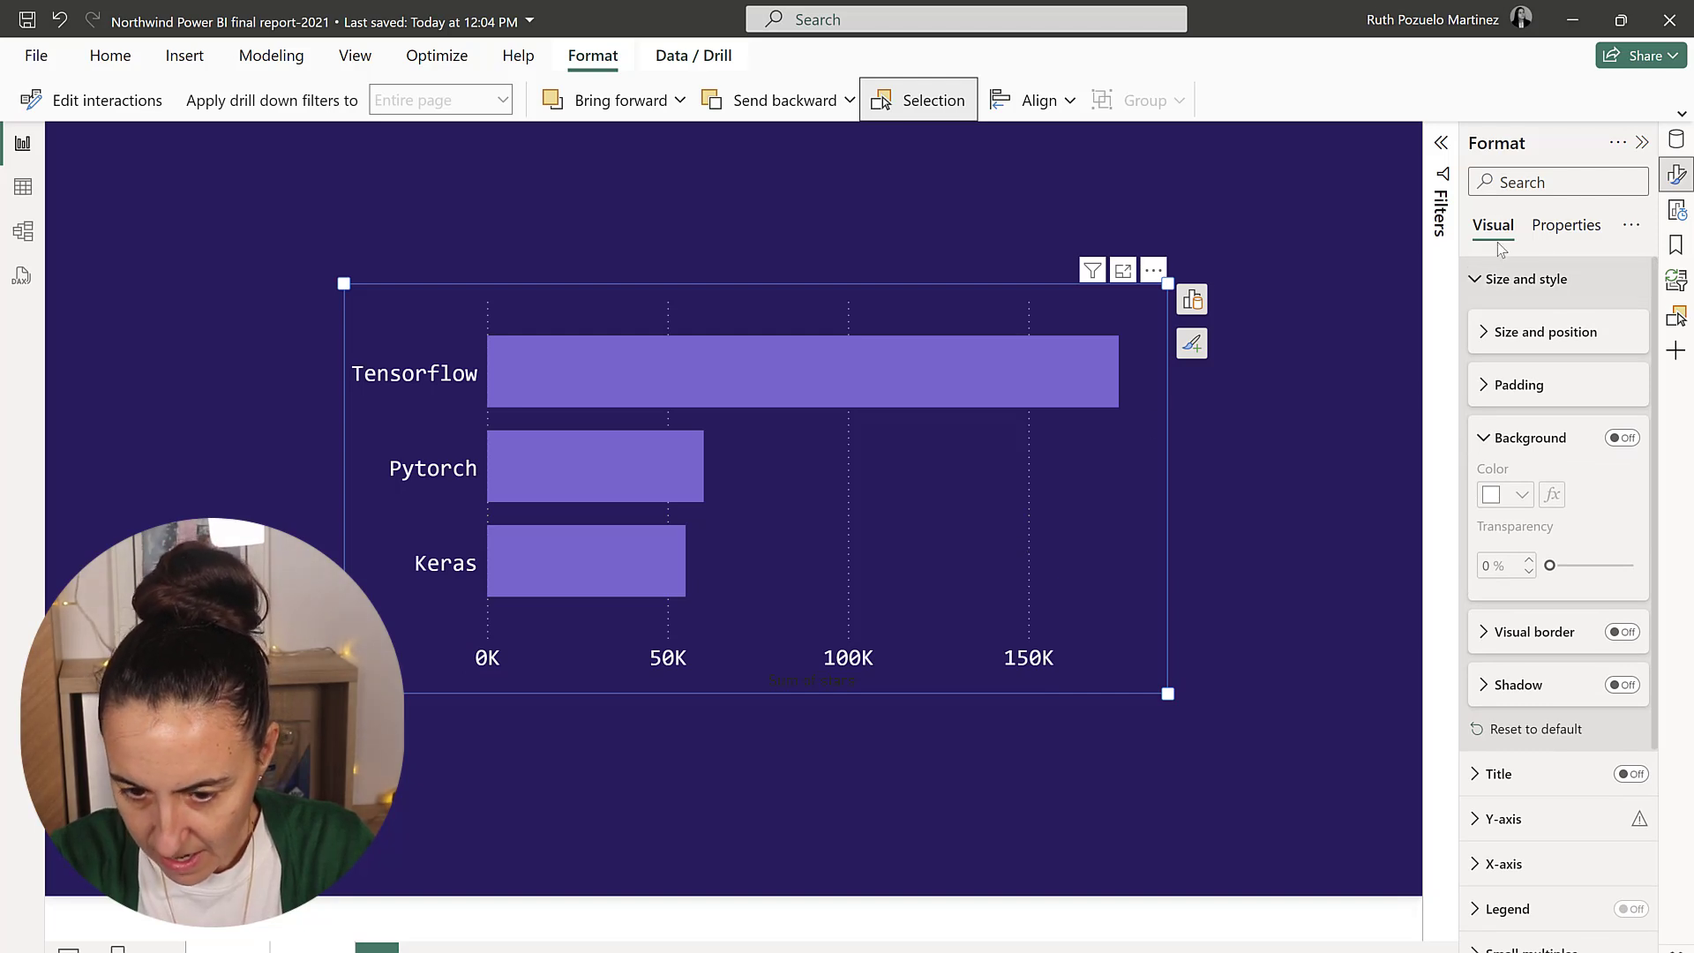
pyautogui.click(1531, 181)
pyautogui.write('gird')
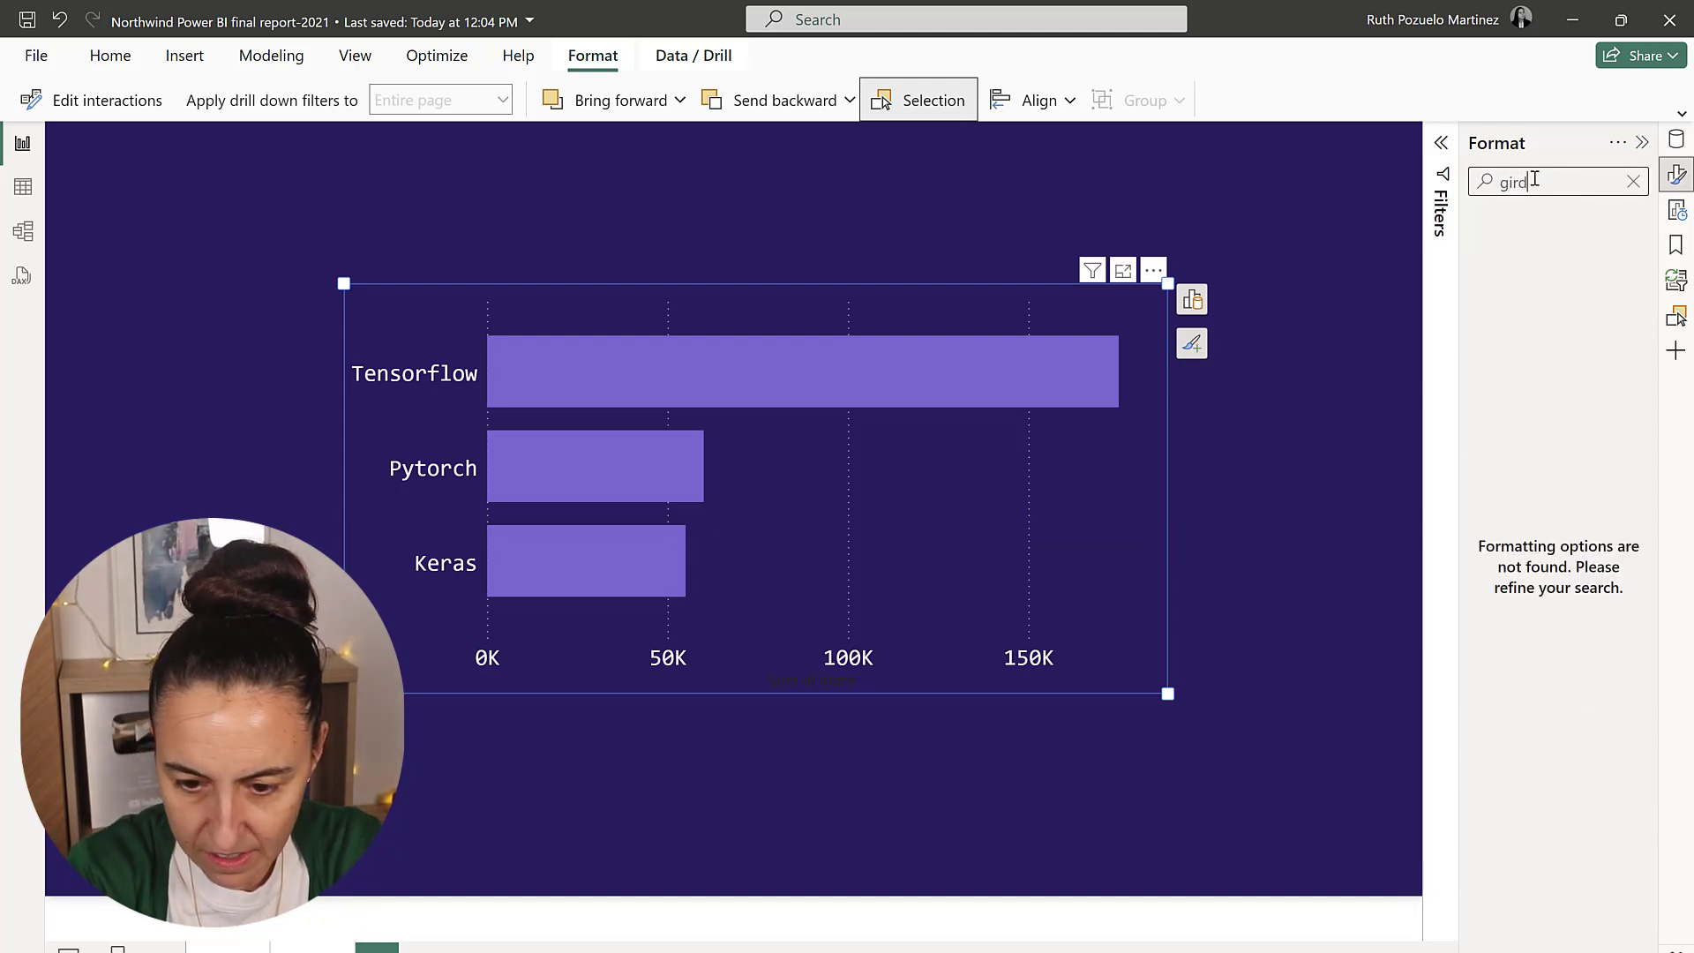
pyautogui.press('BackSpace')
pyautogui.press('BackSpace')
pyautogui.press('BackSpace')
pyautogui.press('BackSpace')
pyautogui.write('grid')
pyautogui.click(1531, 257)
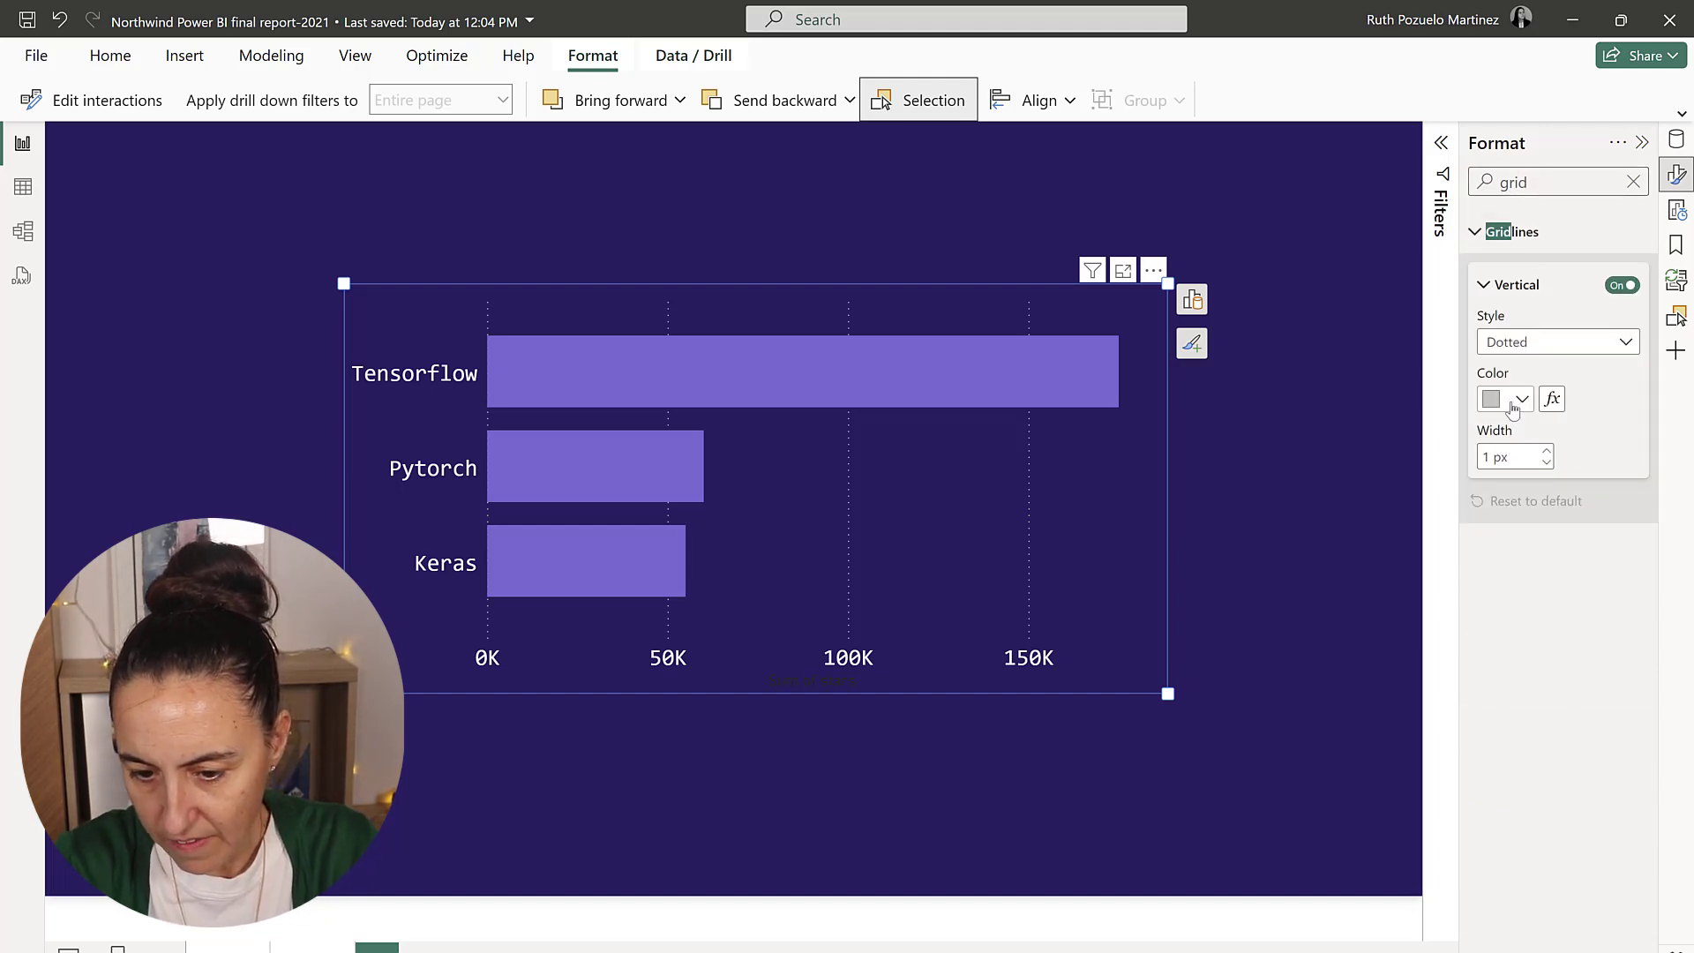
pyautogui.click(1515, 407)
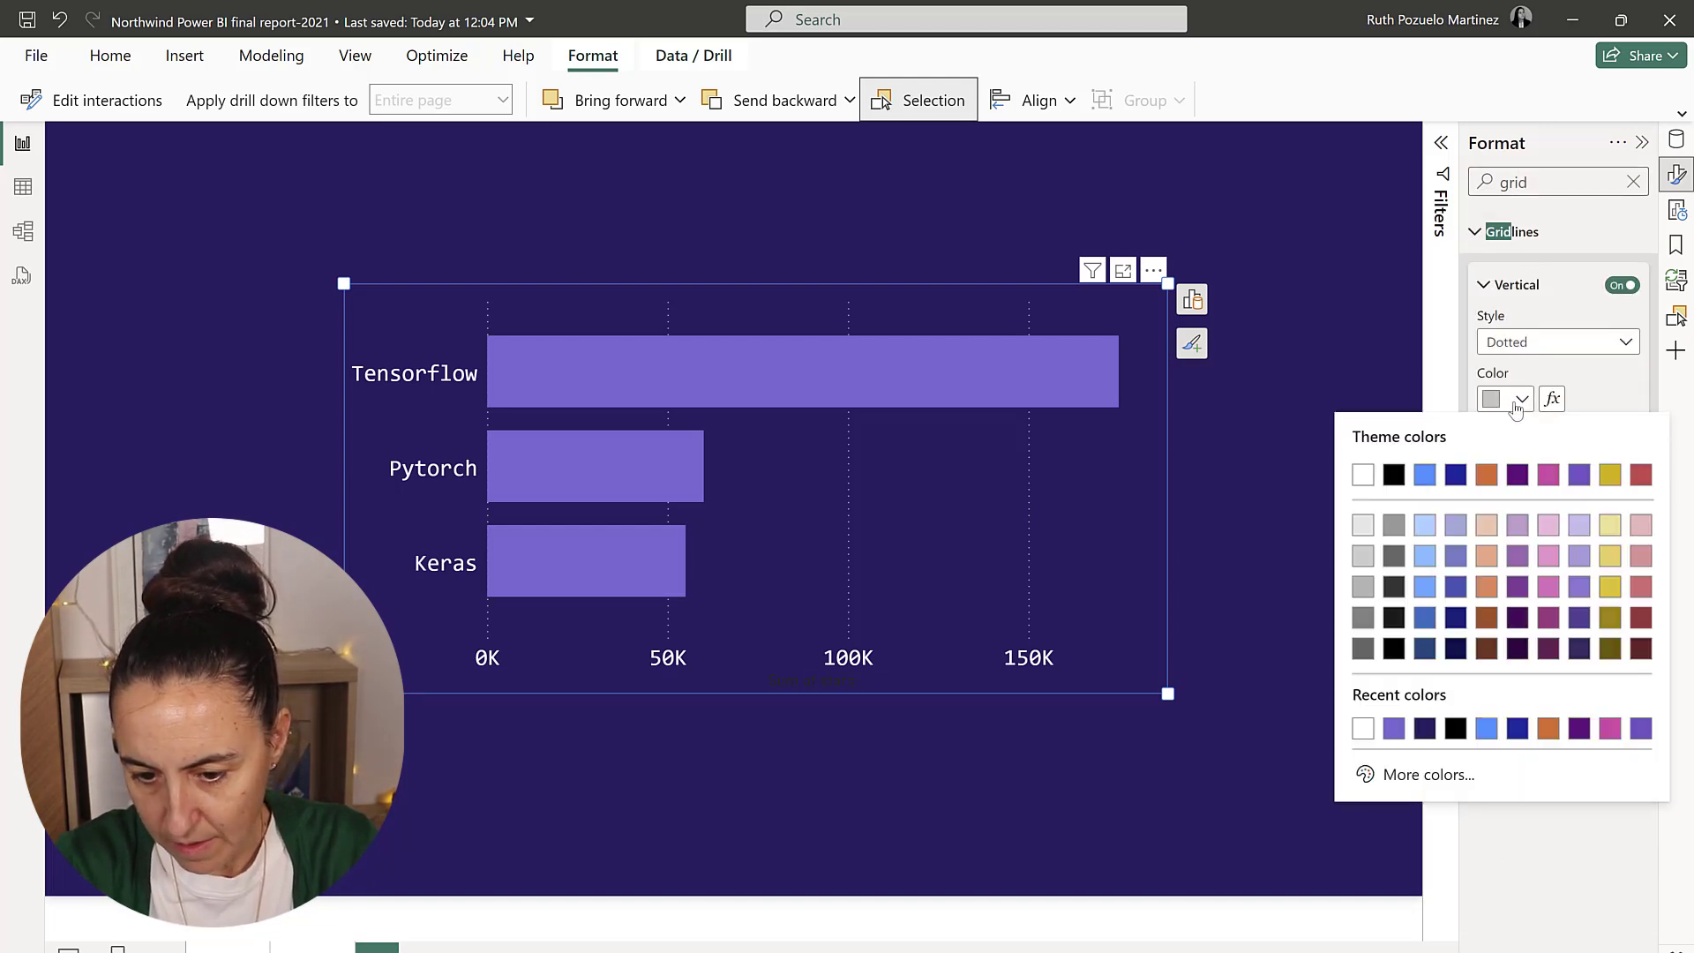
pyautogui.click(1394, 730)
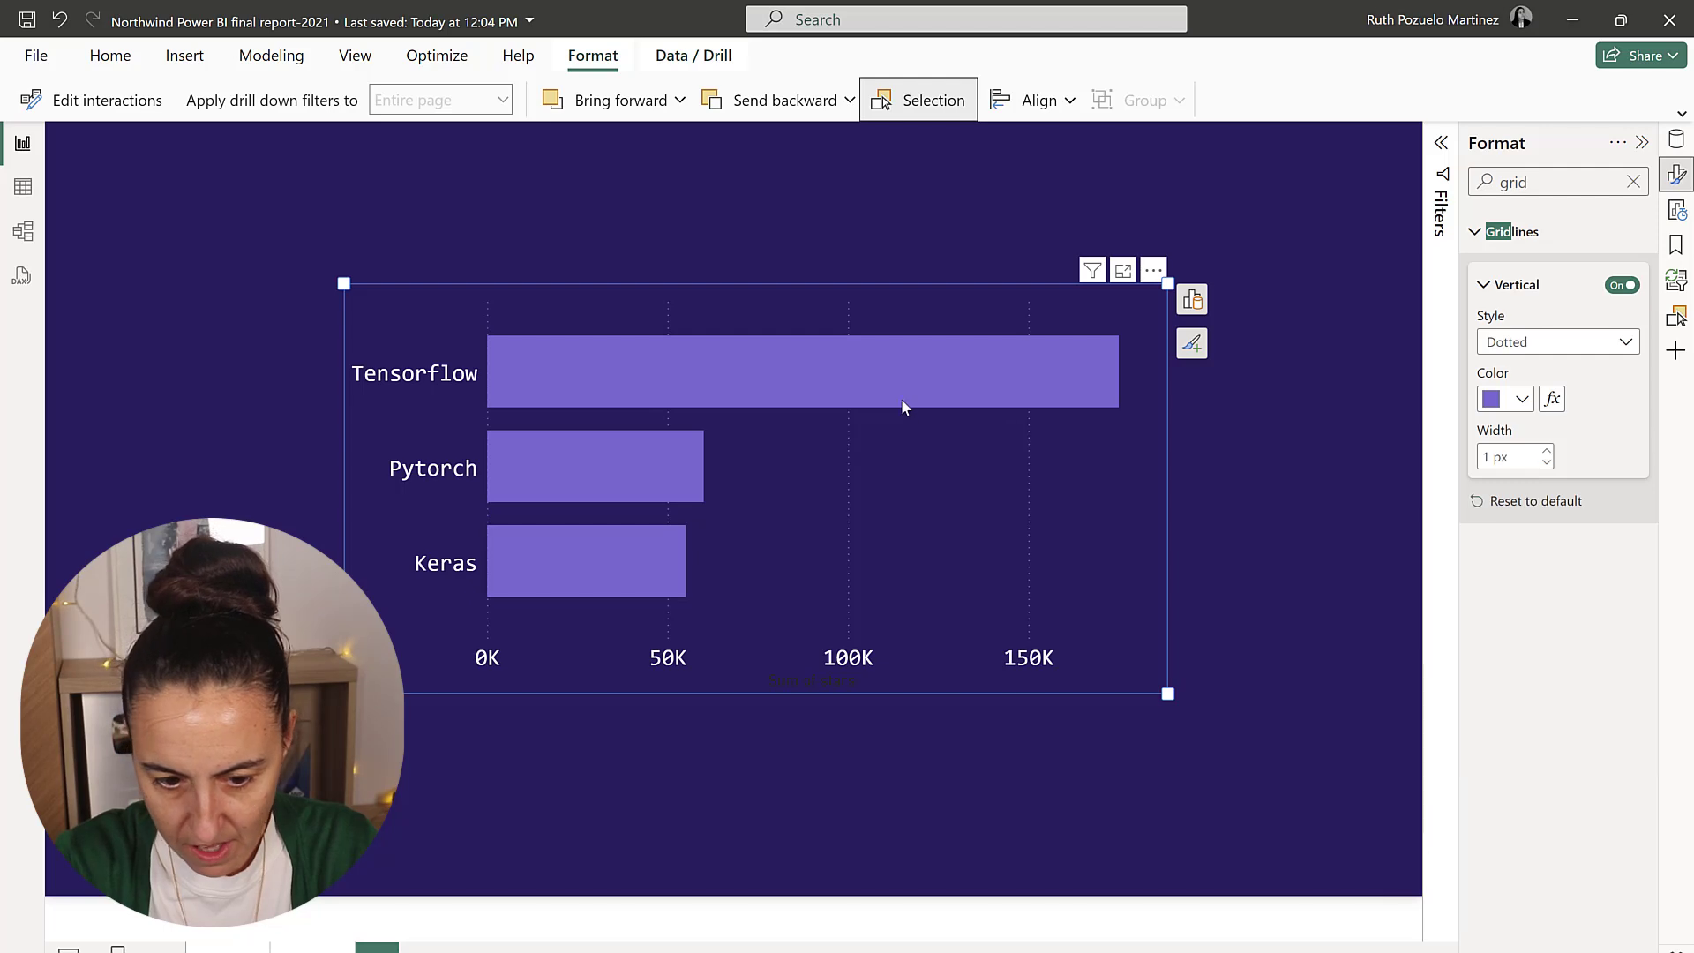
pyautogui.click(1519, 351)
pyautogui.click(1528, 401)
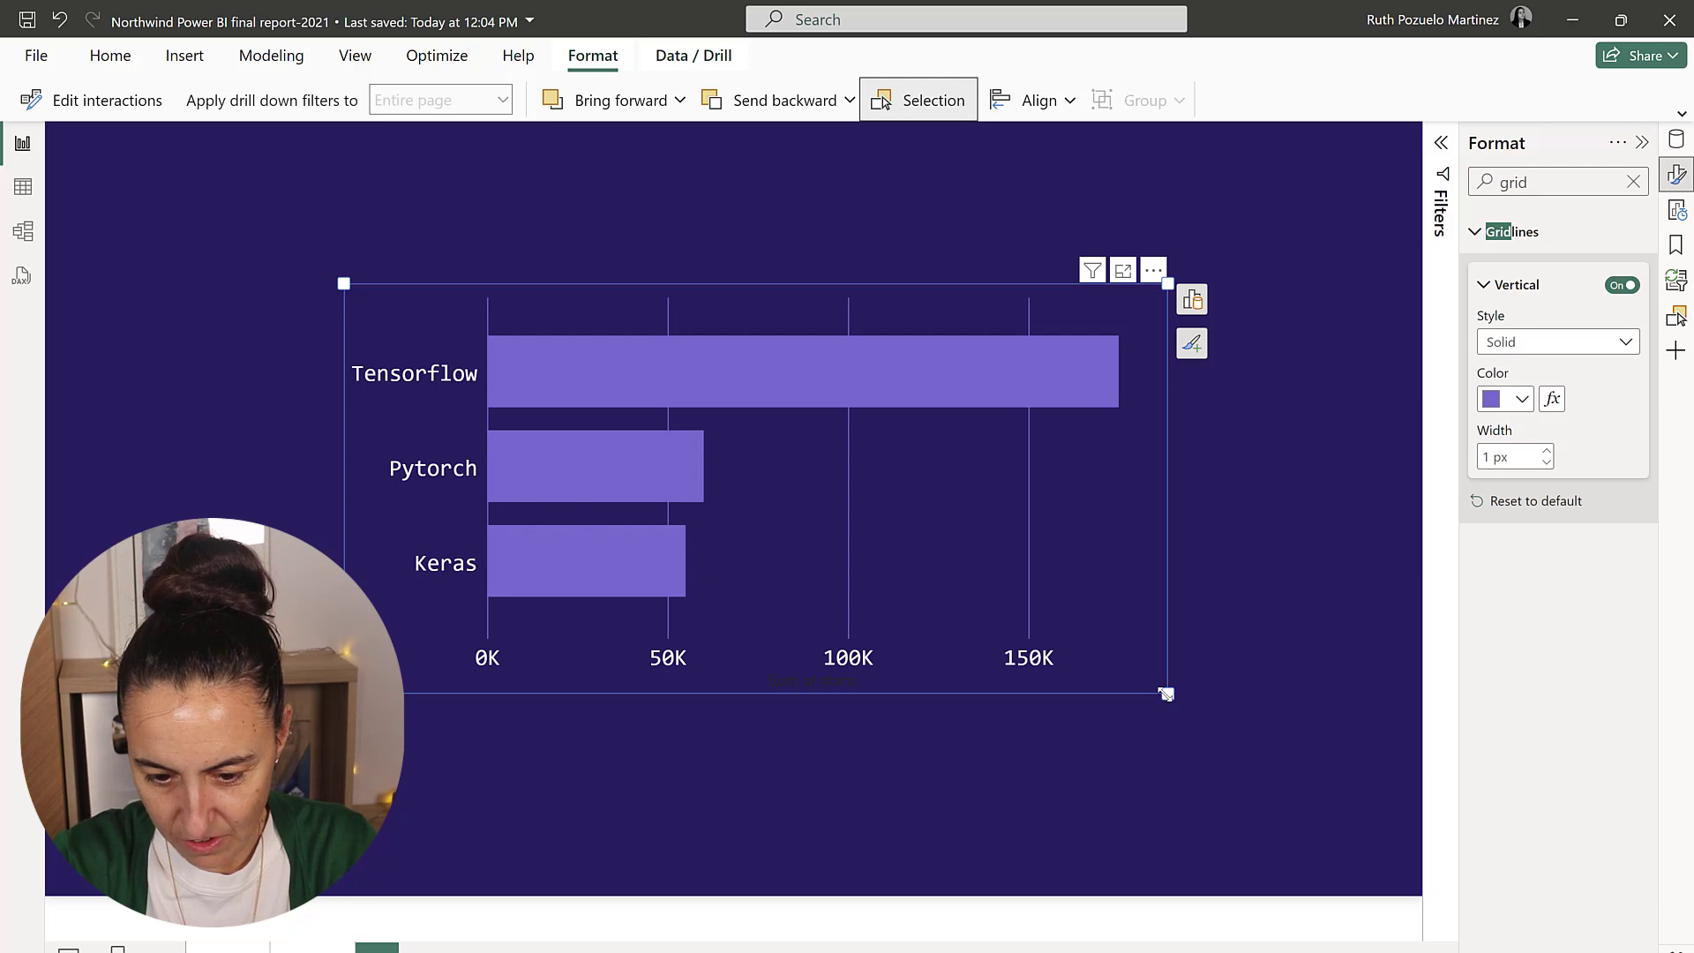
pyautogui.moveTo(1168, 694); pyautogui.dragTo(1260, 688)
pyautogui.moveTo(1169, 622); pyautogui.dragTo(984, 658)
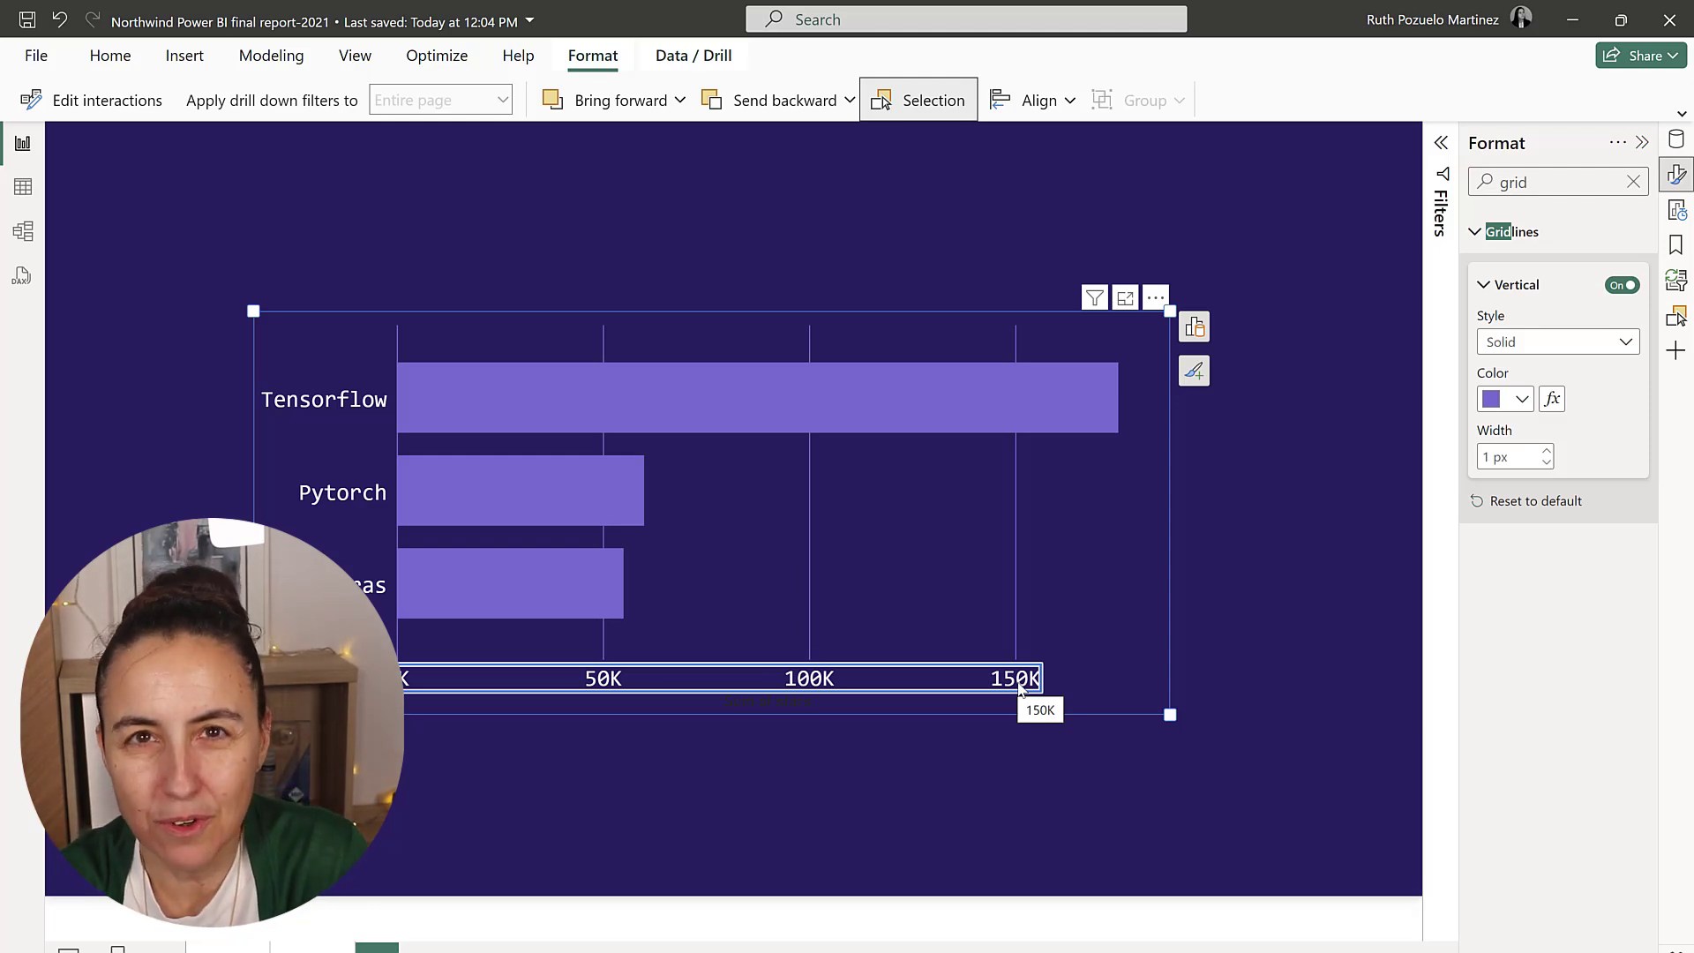
# - Set the X-axis range maximum to 200000 so the scale ends at 200K
pyautogui.click(1002, 685)
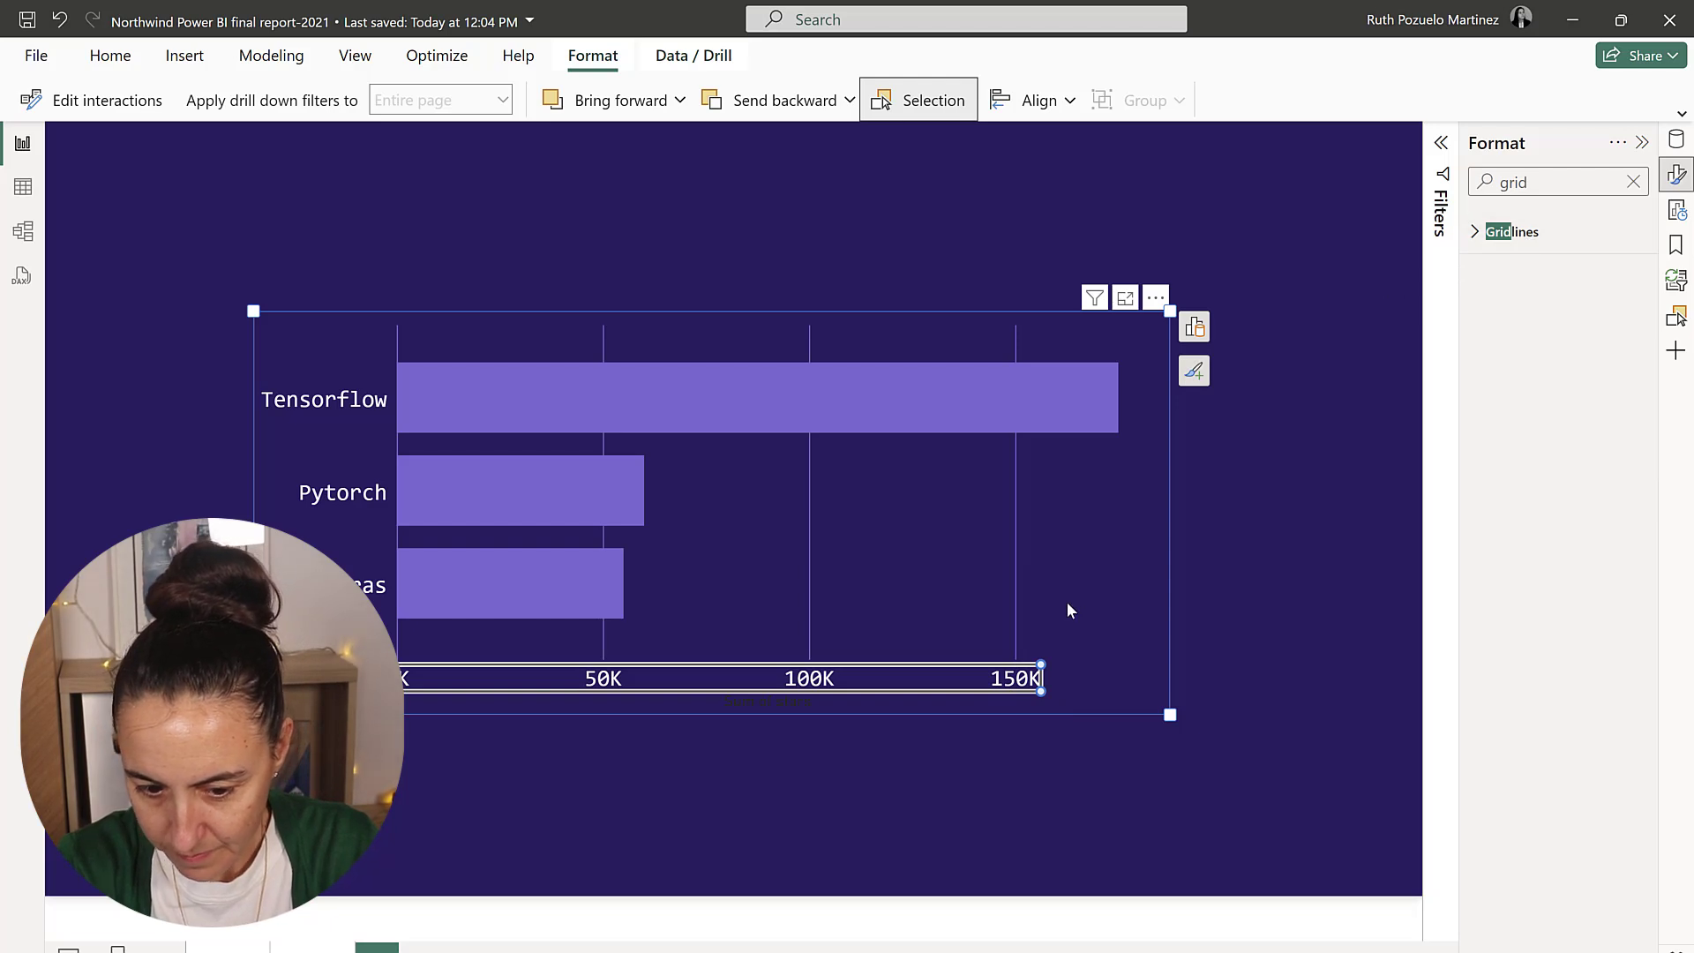
pyautogui.click(1633, 182)
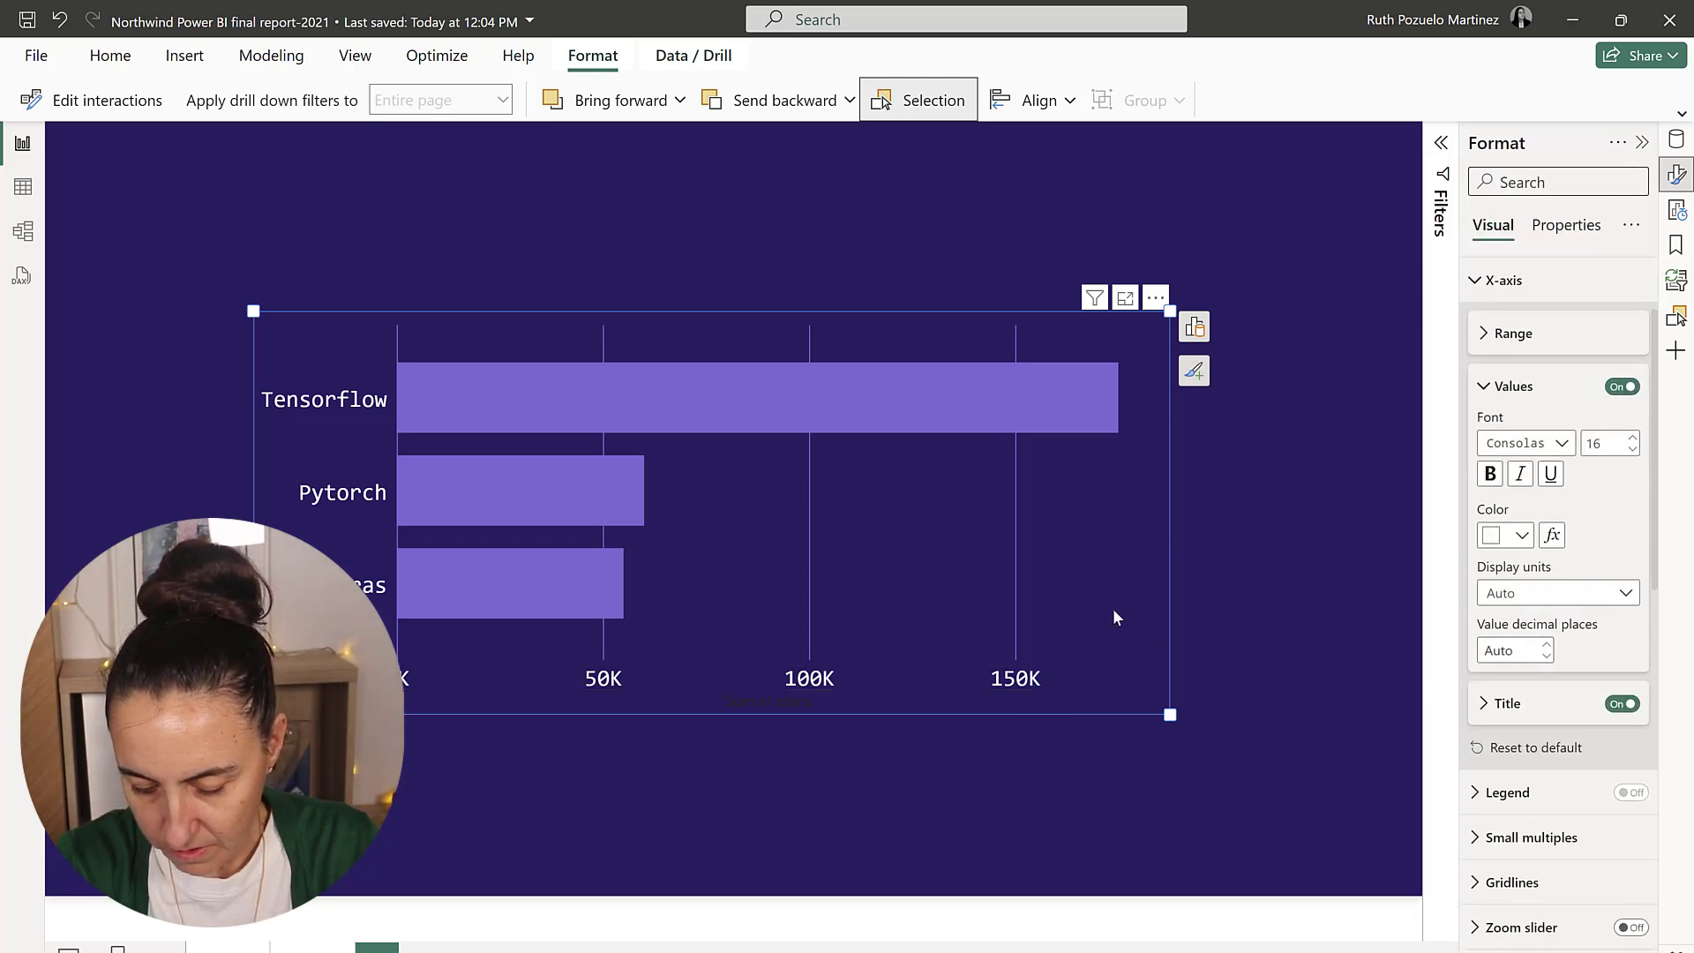
pyautogui.click(1013, 682)
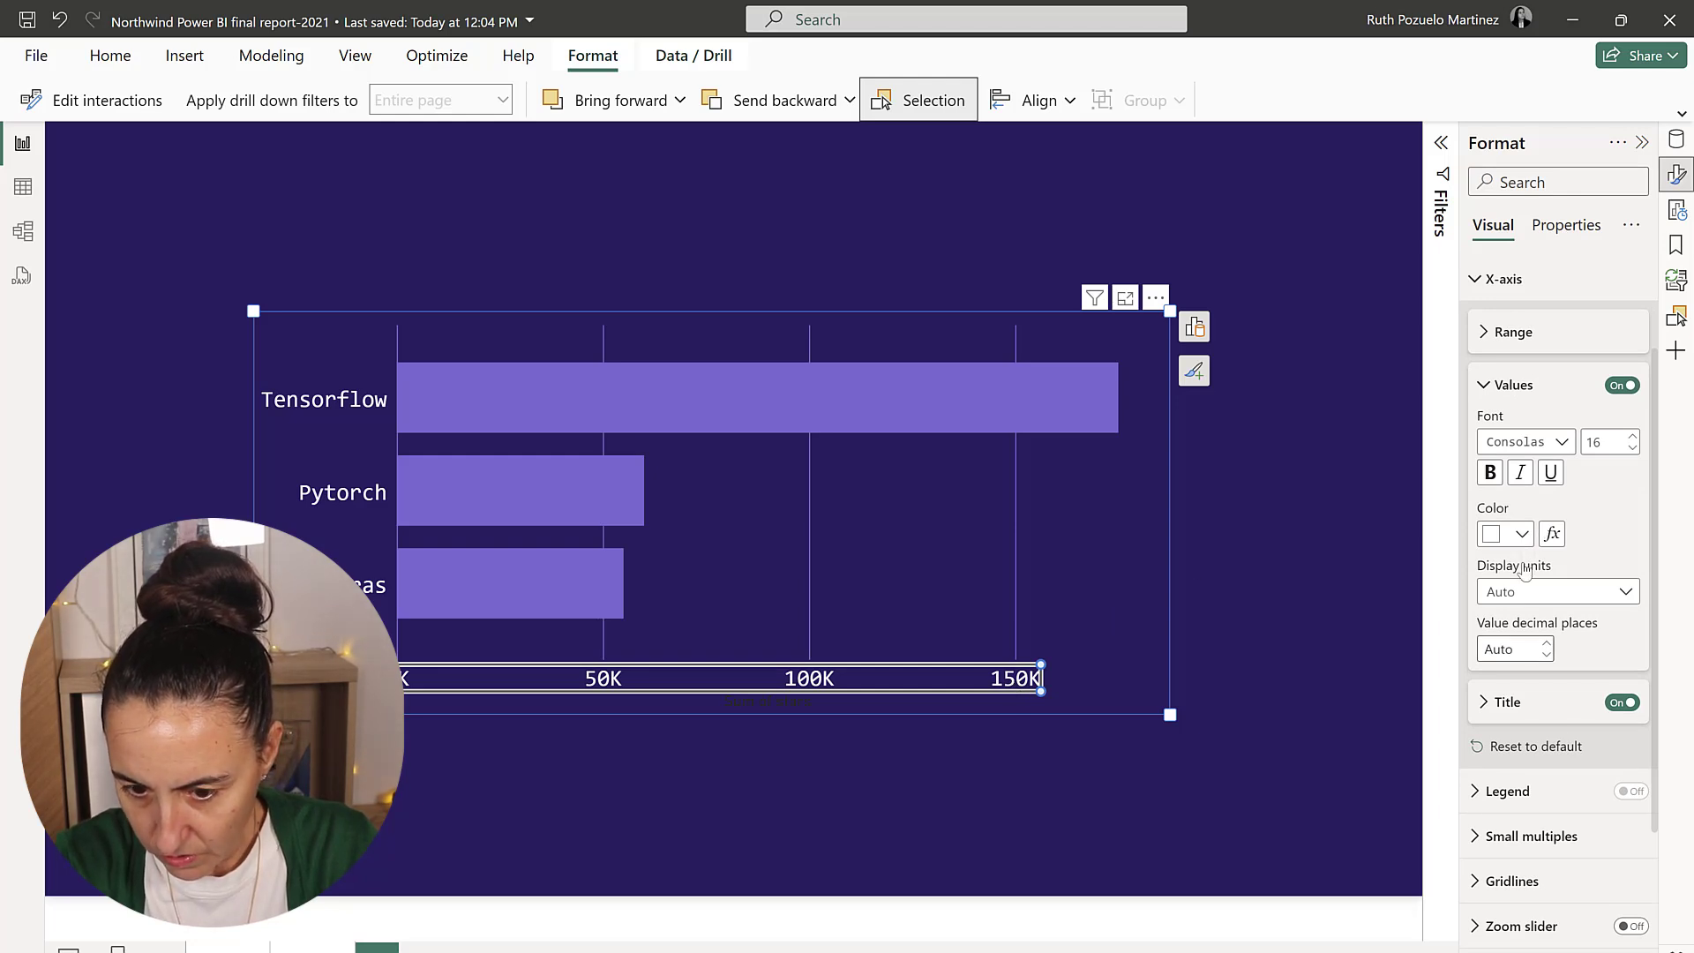
pyautogui.click(1514, 334)
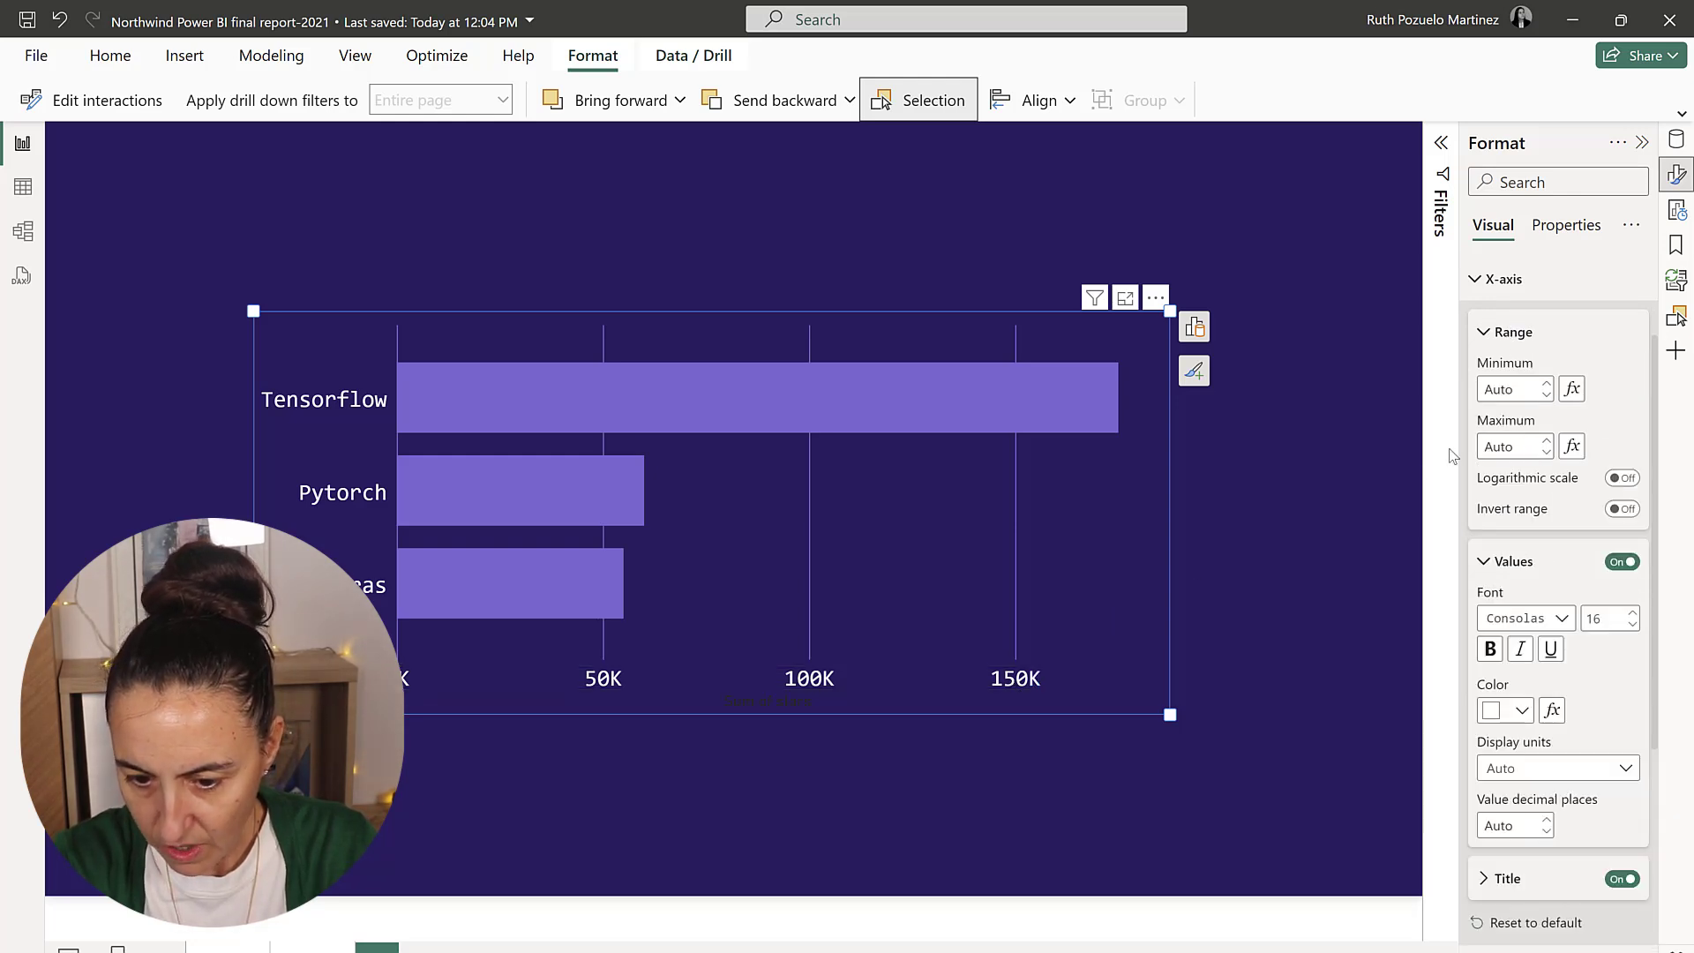
pyautogui.click(1485, 448)
pyautogui.write('200000')
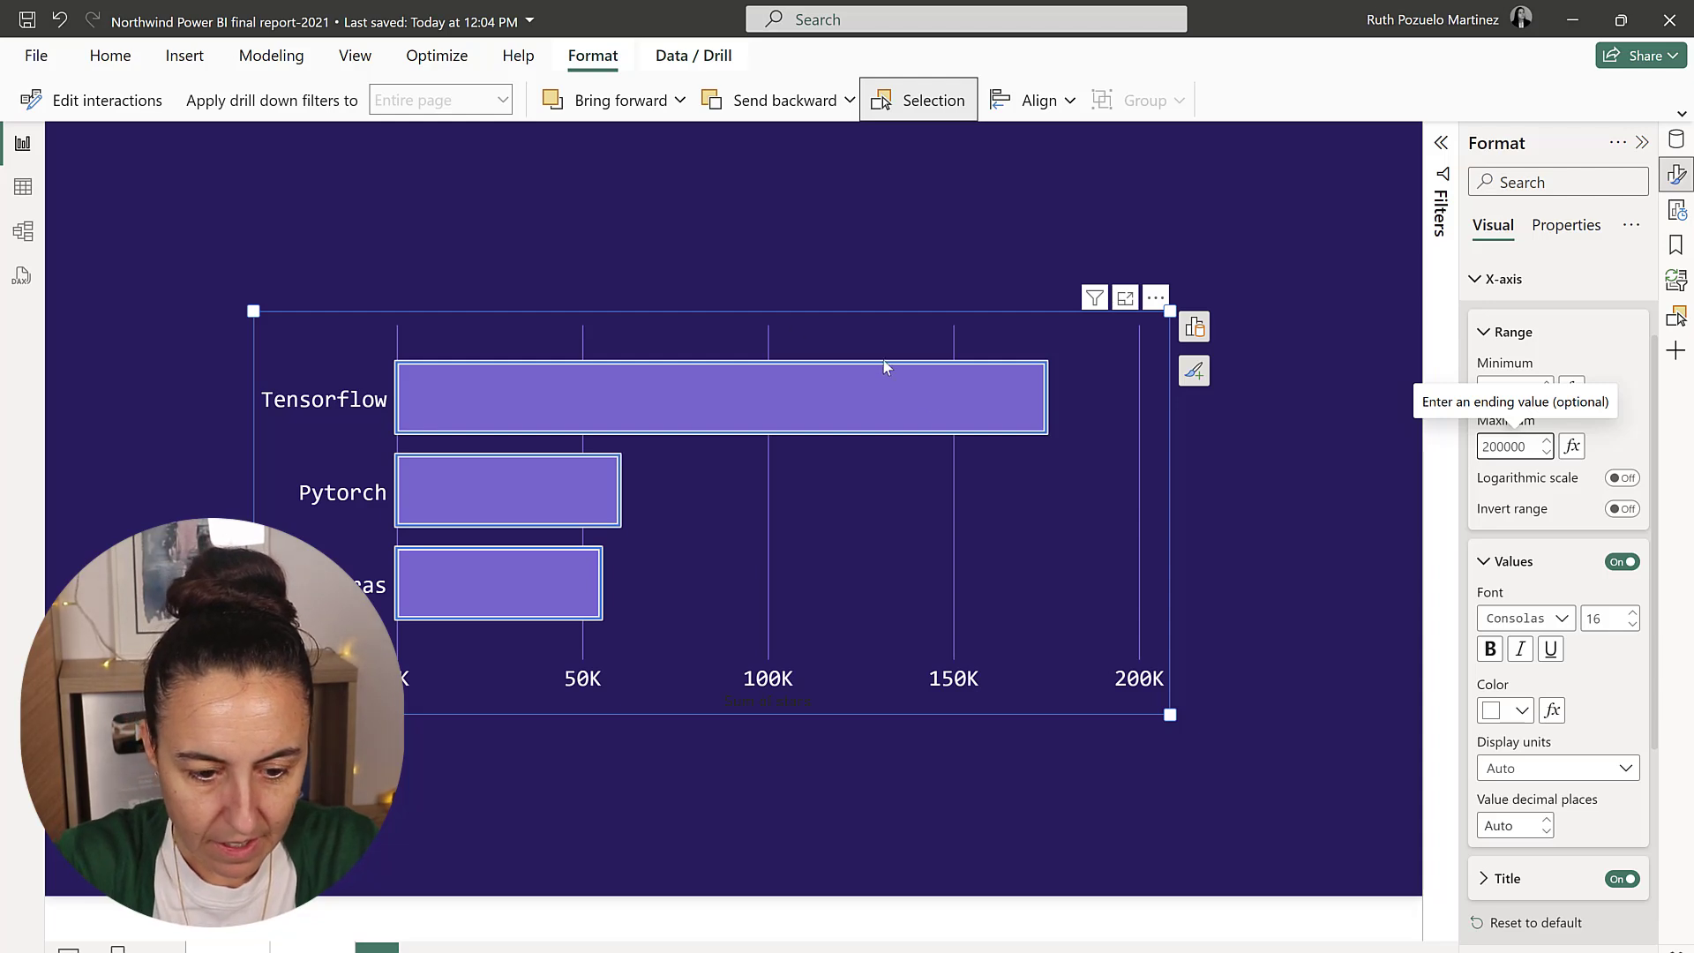
# - Reselect the bar chart and make it taller by extending it upward
pyautogui.click(728, 309)
pyautogui.click(726, 315)
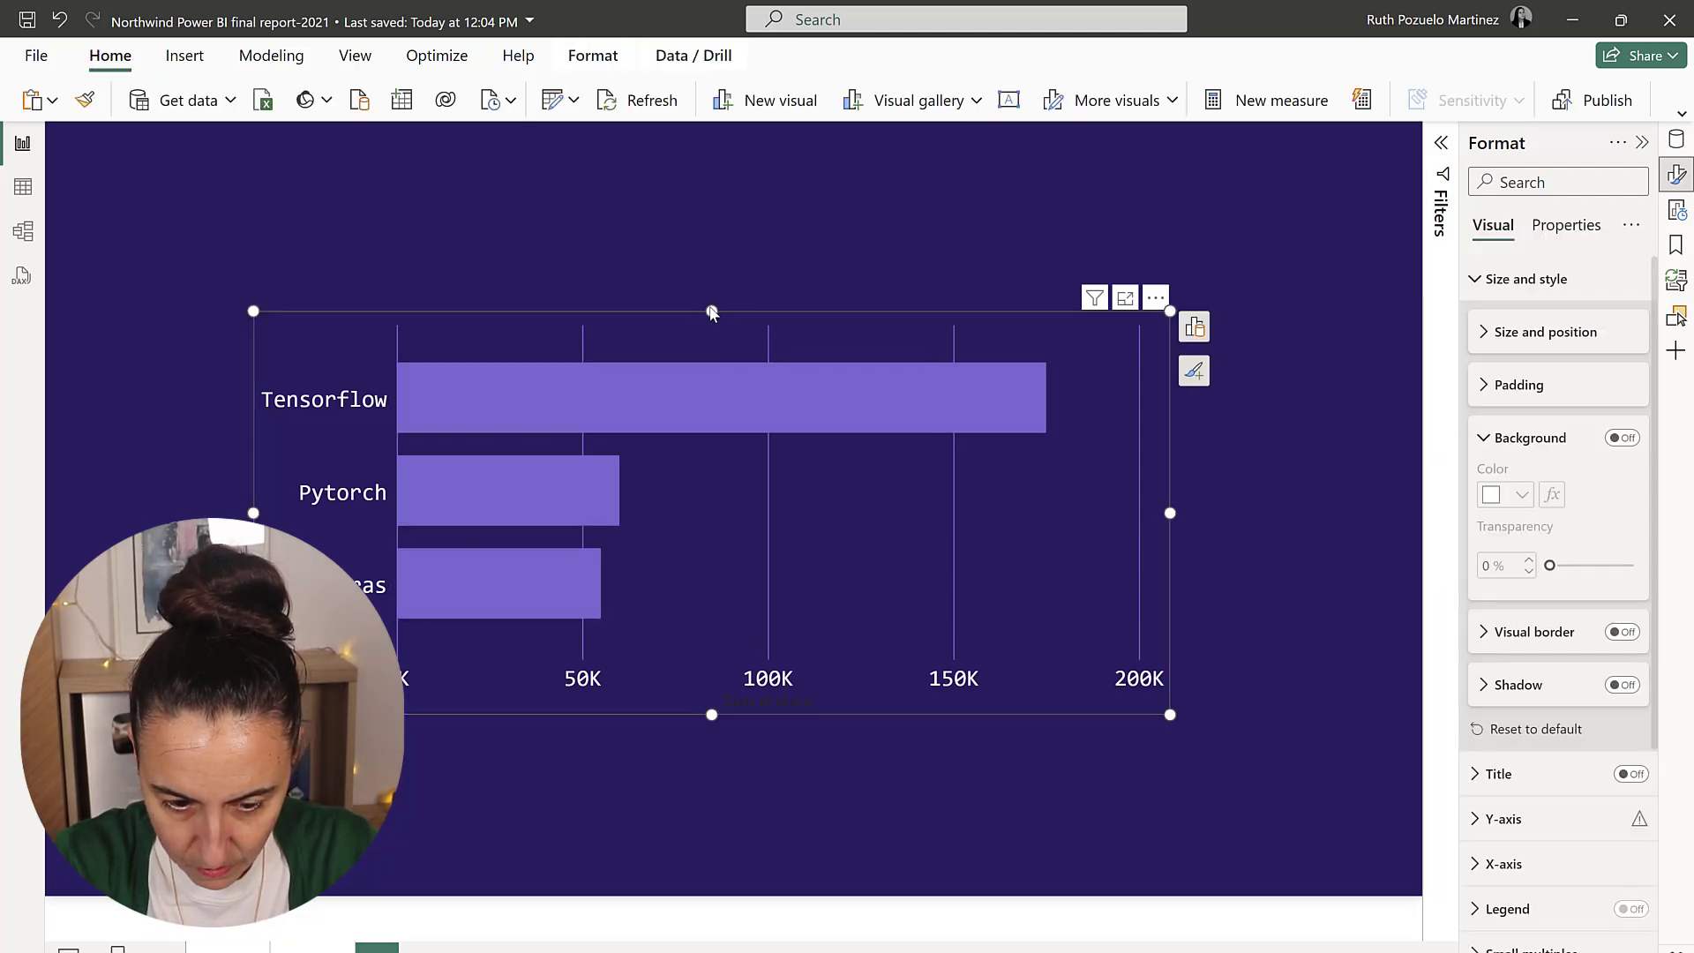
pyautogui.moveTo(711, 311); pyautogui.dragTo(871, 516)
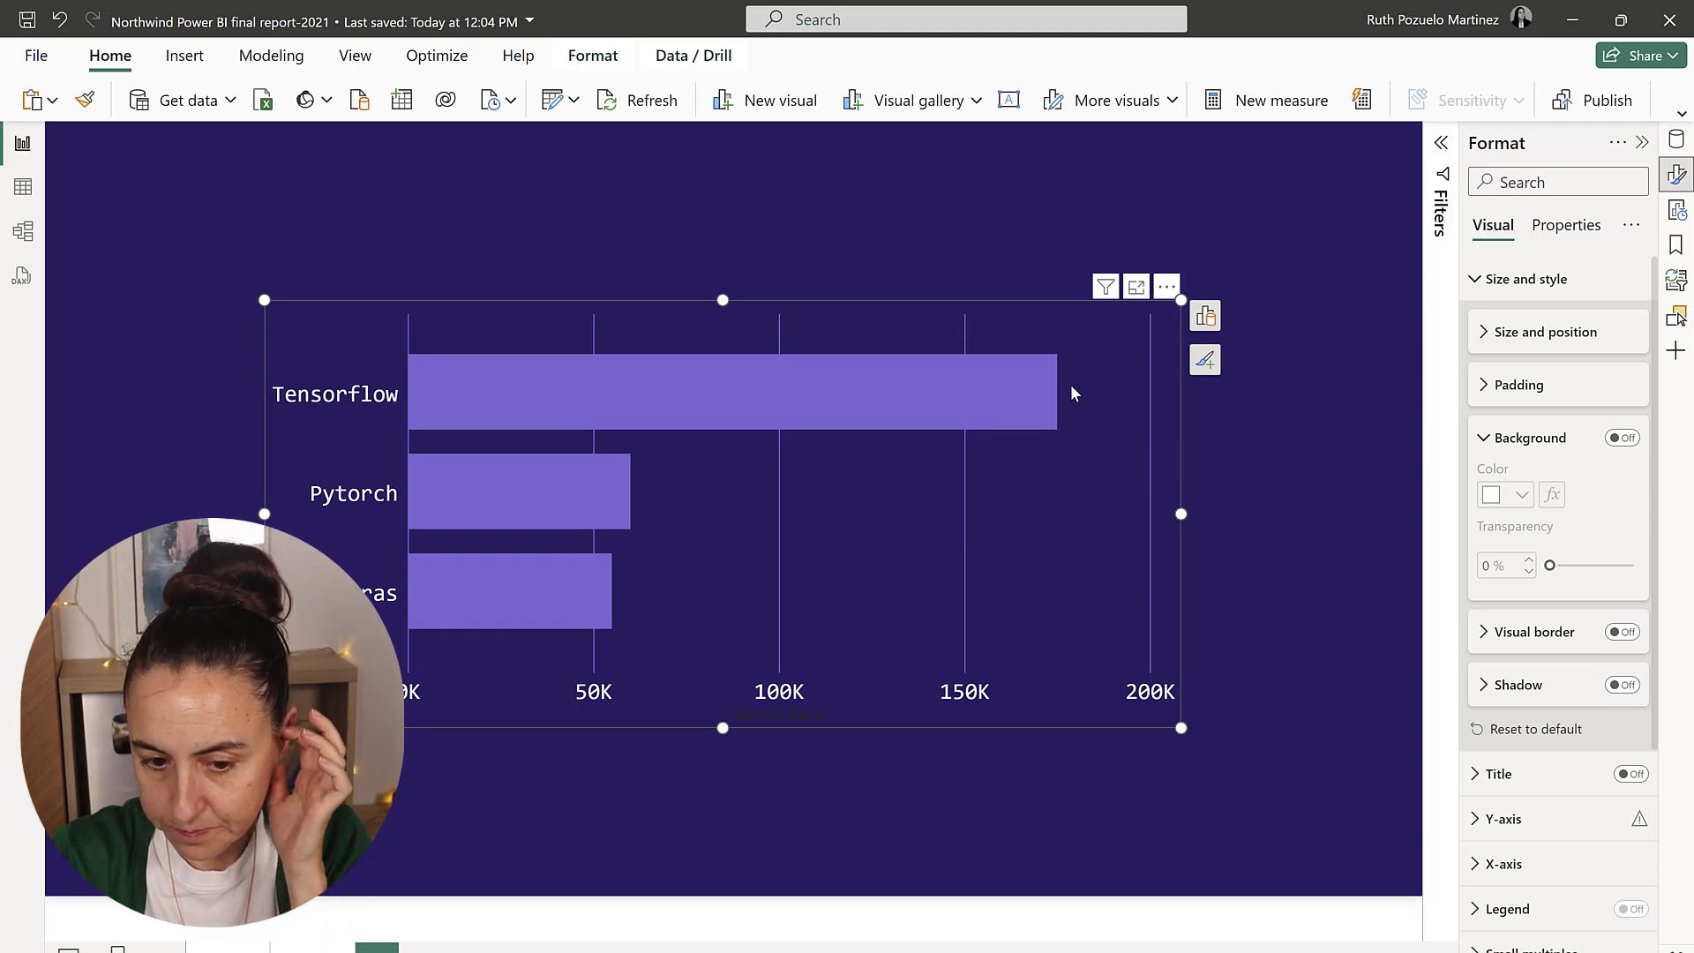
pyautogui.click(1506, 281)
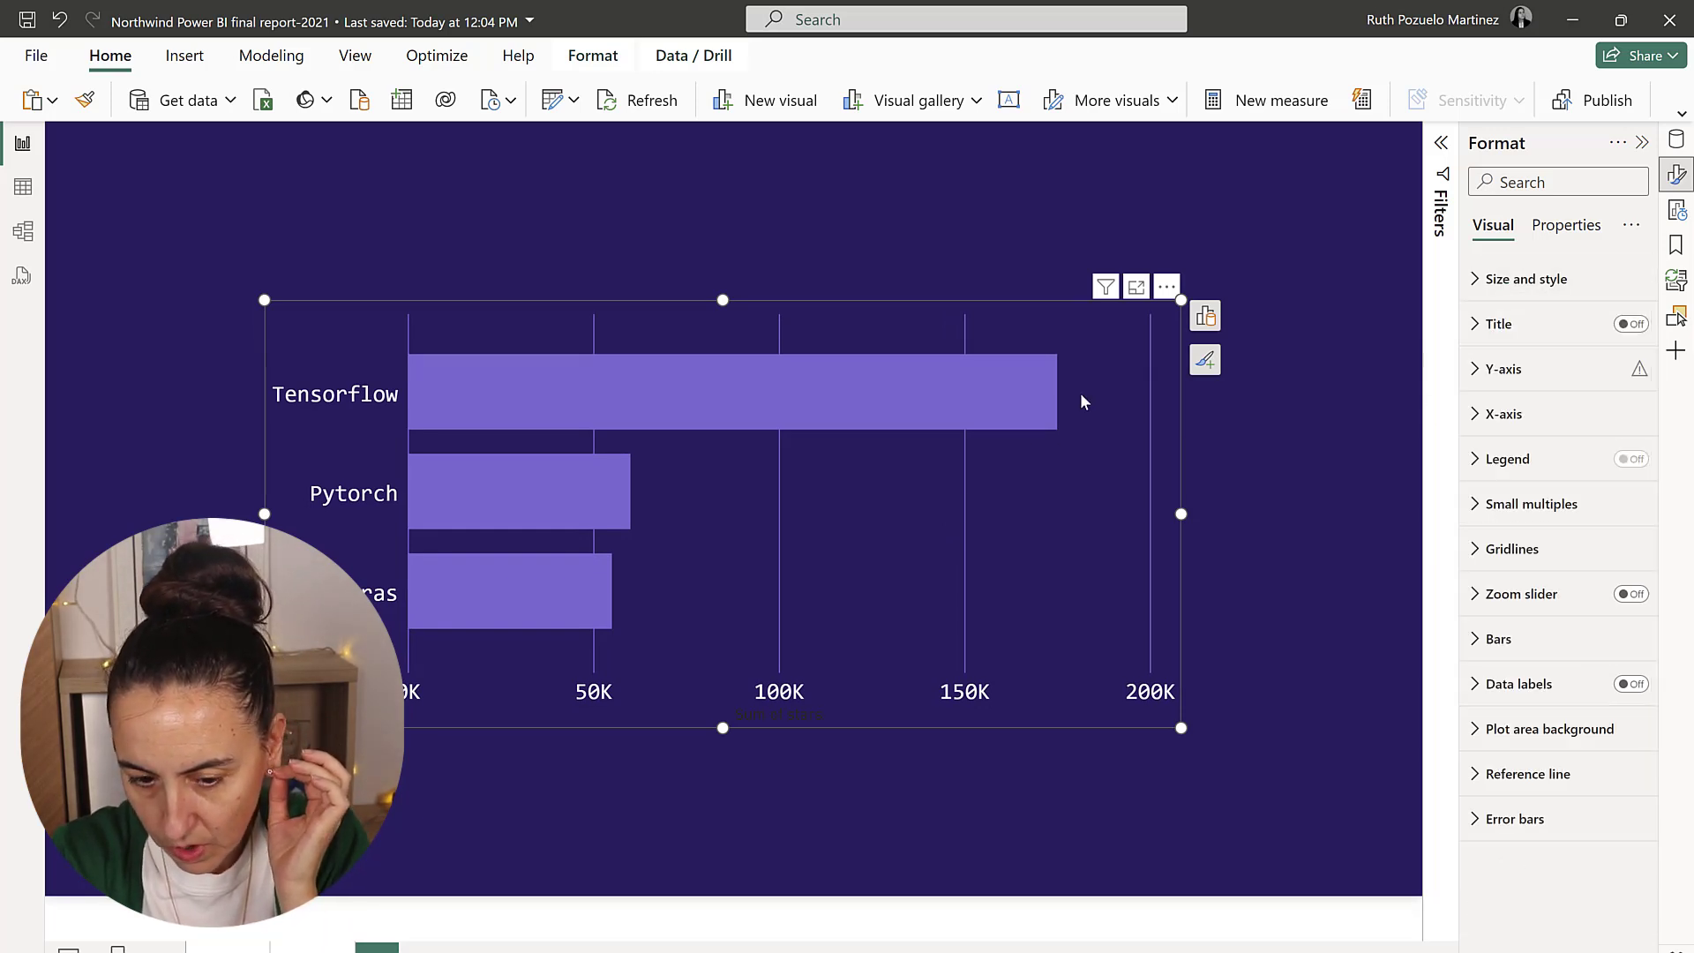
# - Use the chart's quick options to toggle data labels and the zoom slider
pyautogui.click(1202, 360)
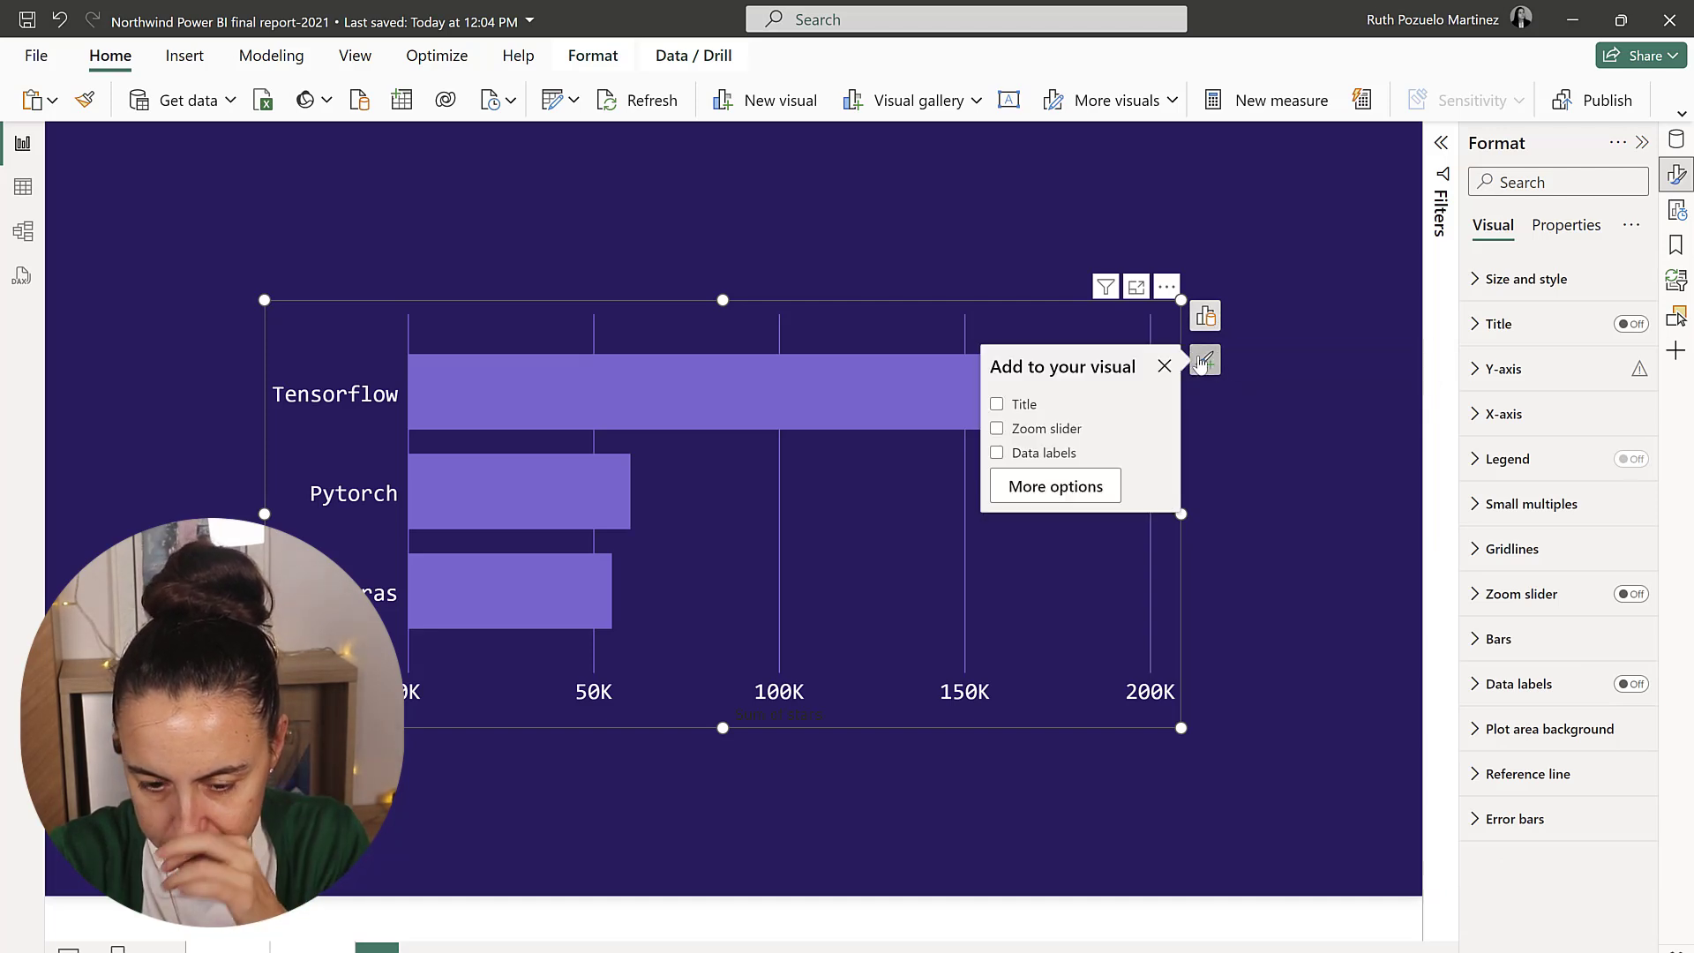
pyautogui.click(997, 453)
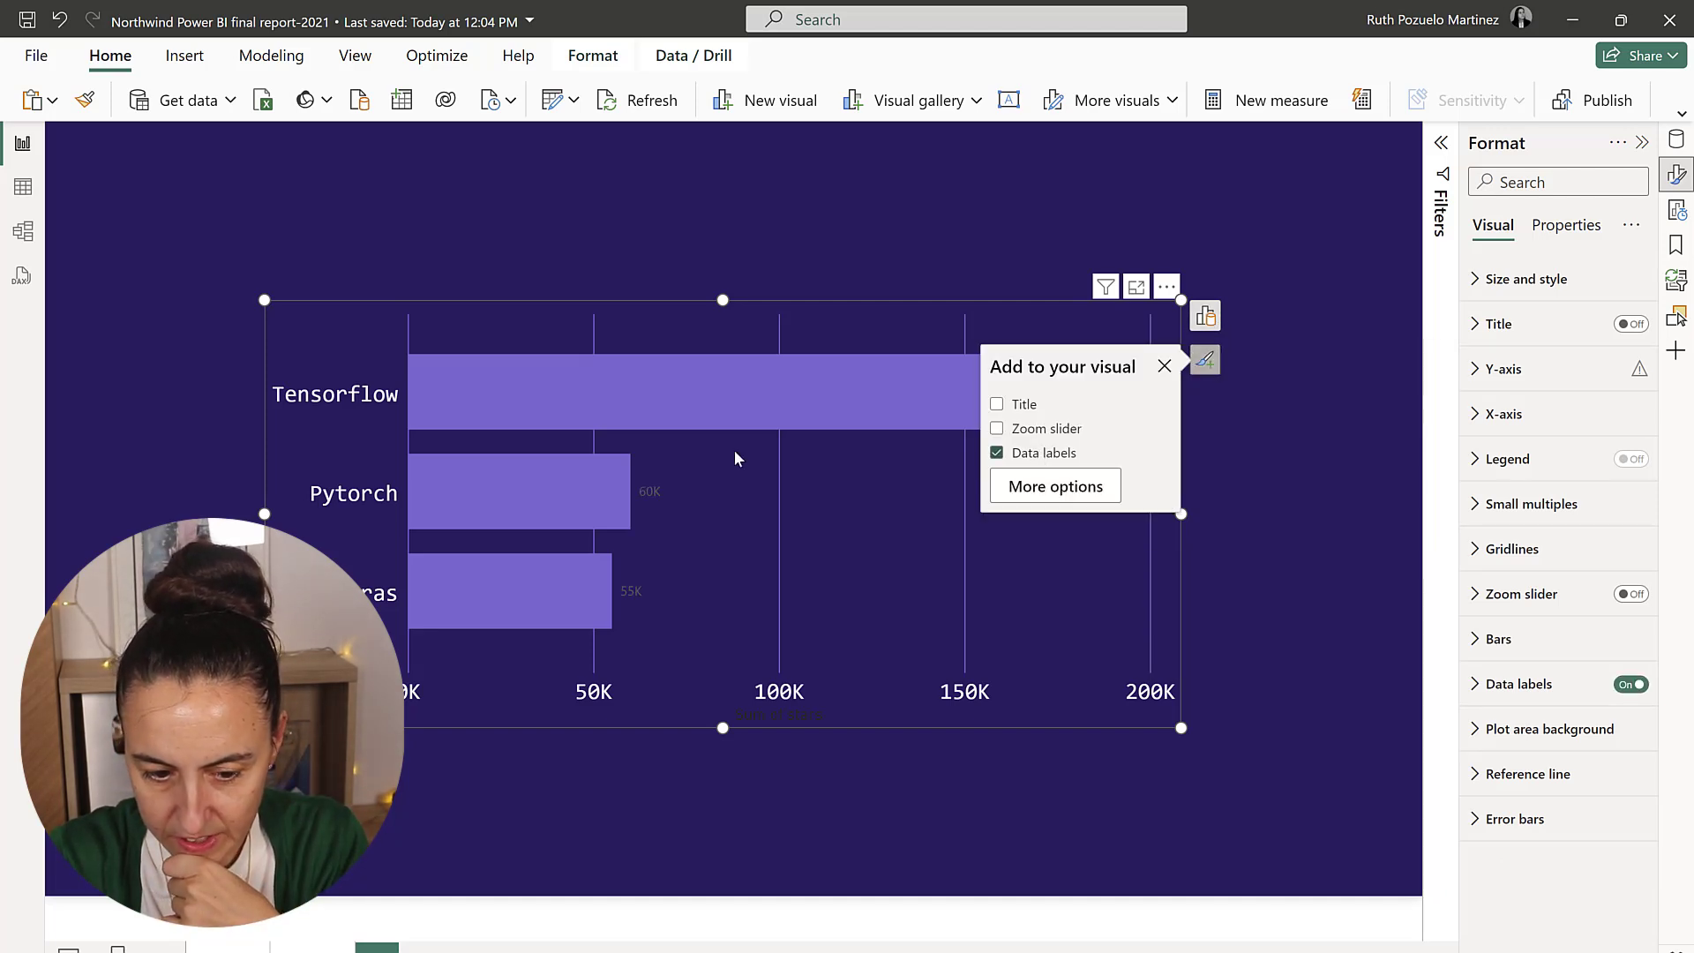
pyautogui.click(653, 496)
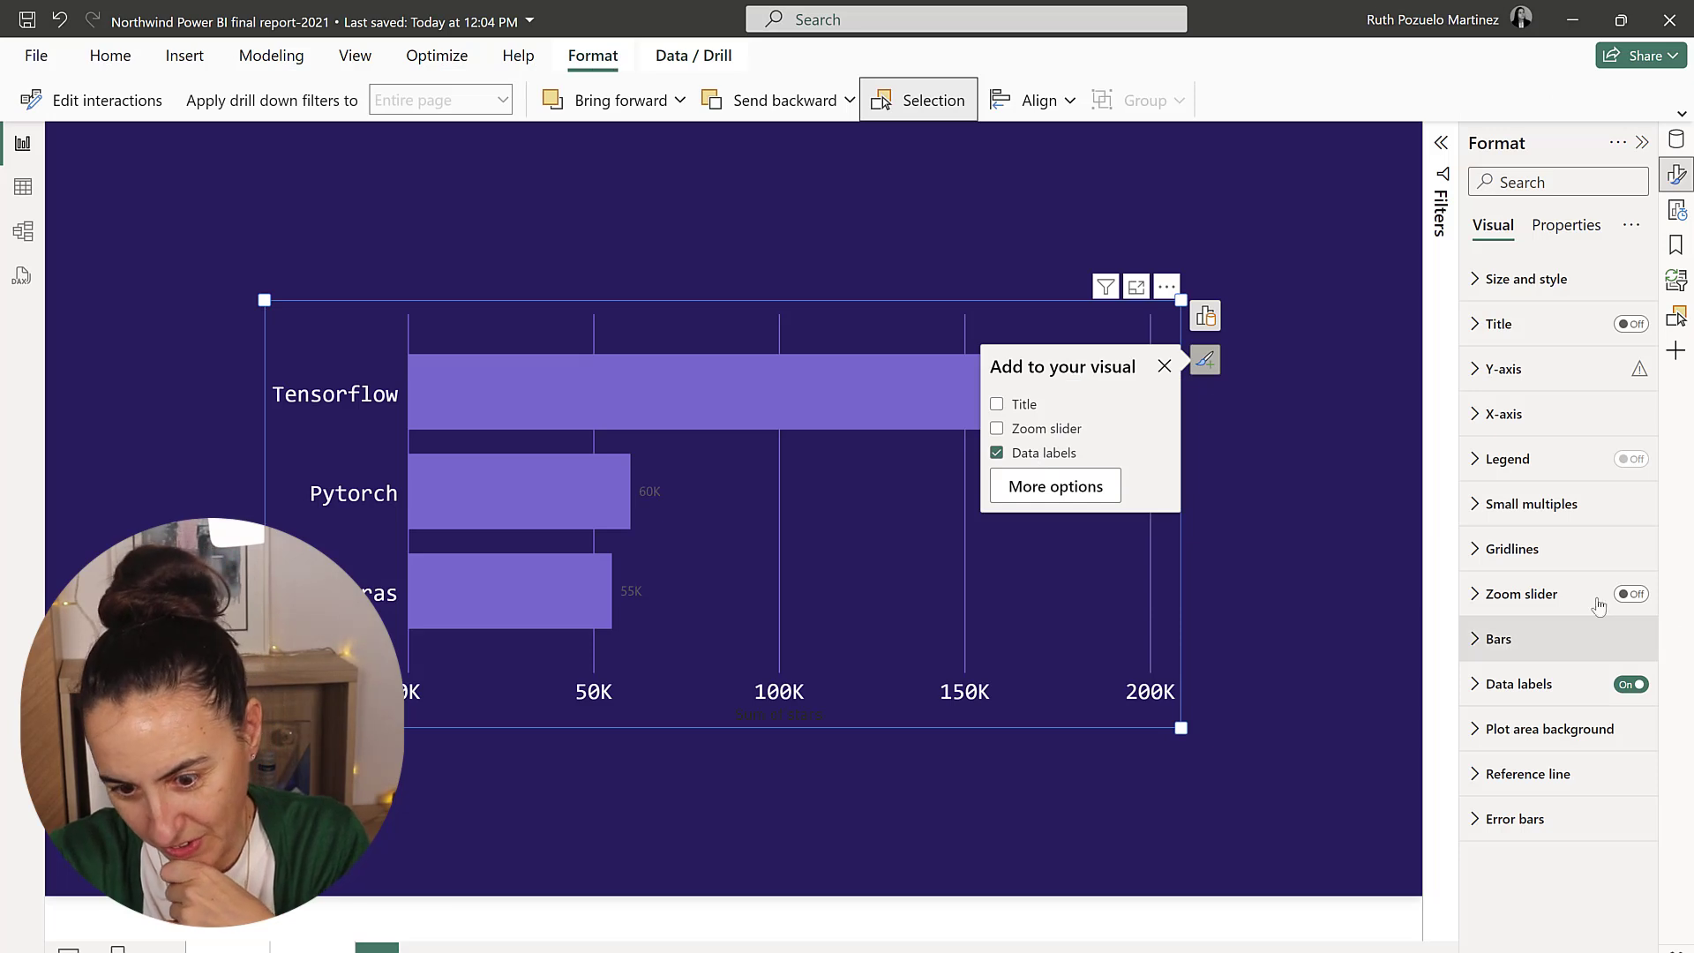
pyautogui.click(1047, 429)
pyautogui.click(1046, 452)
pyautogui.click(1047, 429)
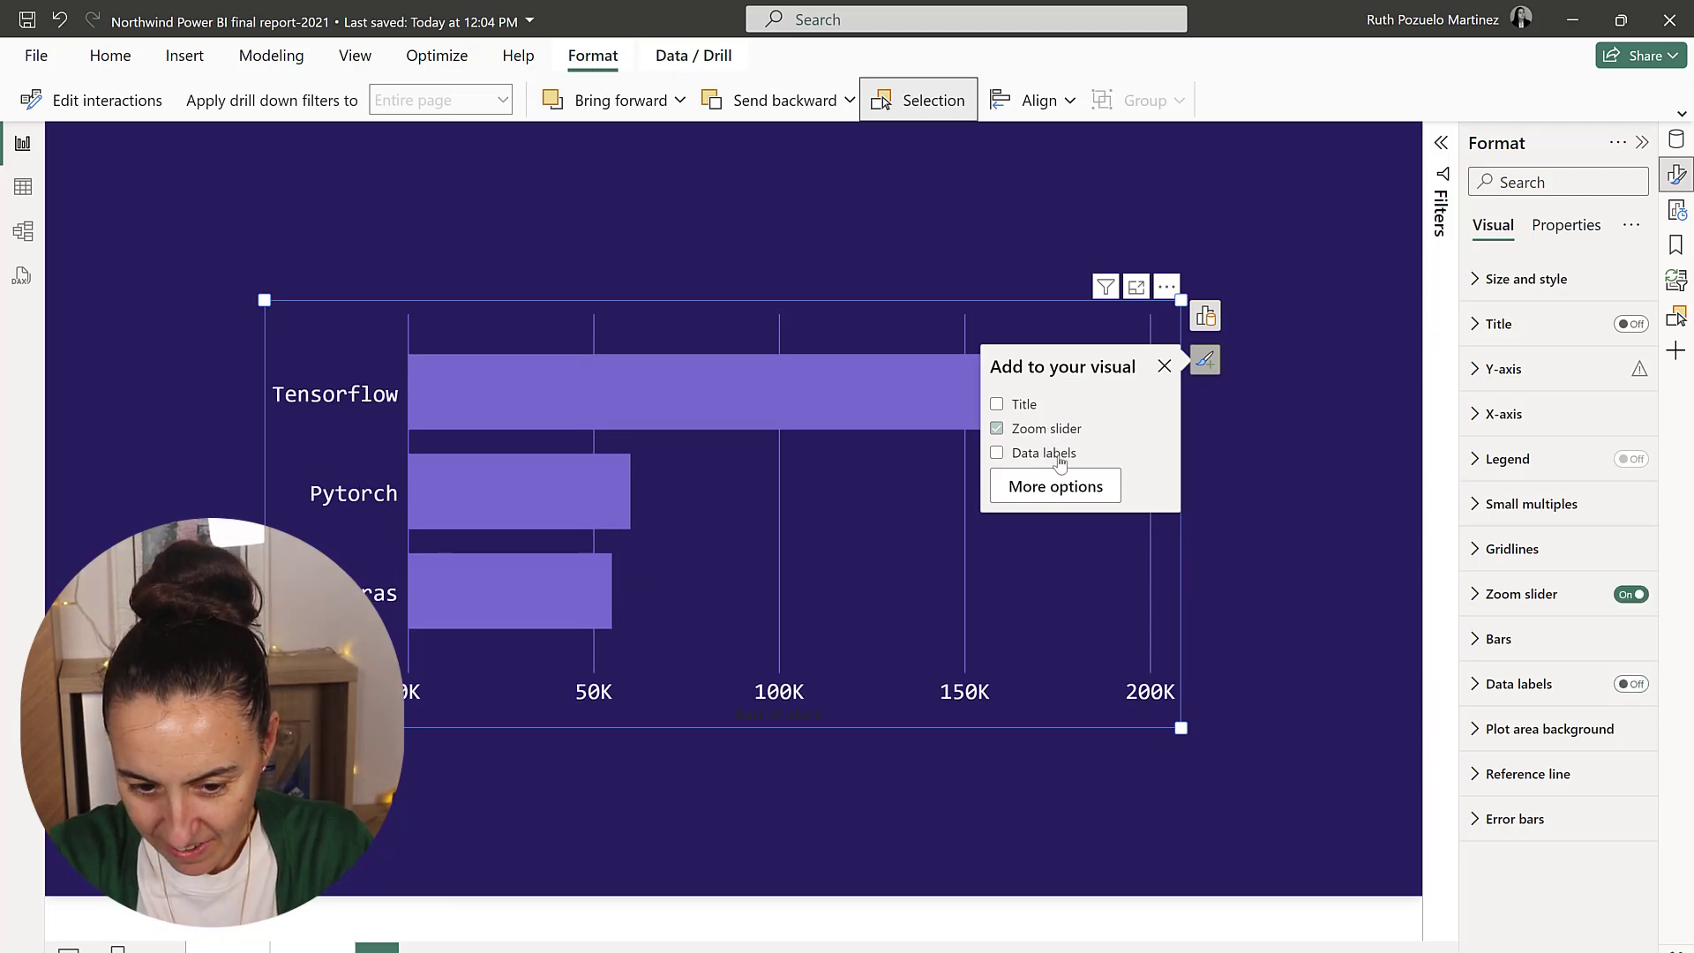
# - In the Format pane, turn Data labels on with Value off, expand Detail, then deselect
pyautogui.click(1545, 684)
pyautogui.scroll(-4, 1527, 573)
pyautogui.click(1630, 310)
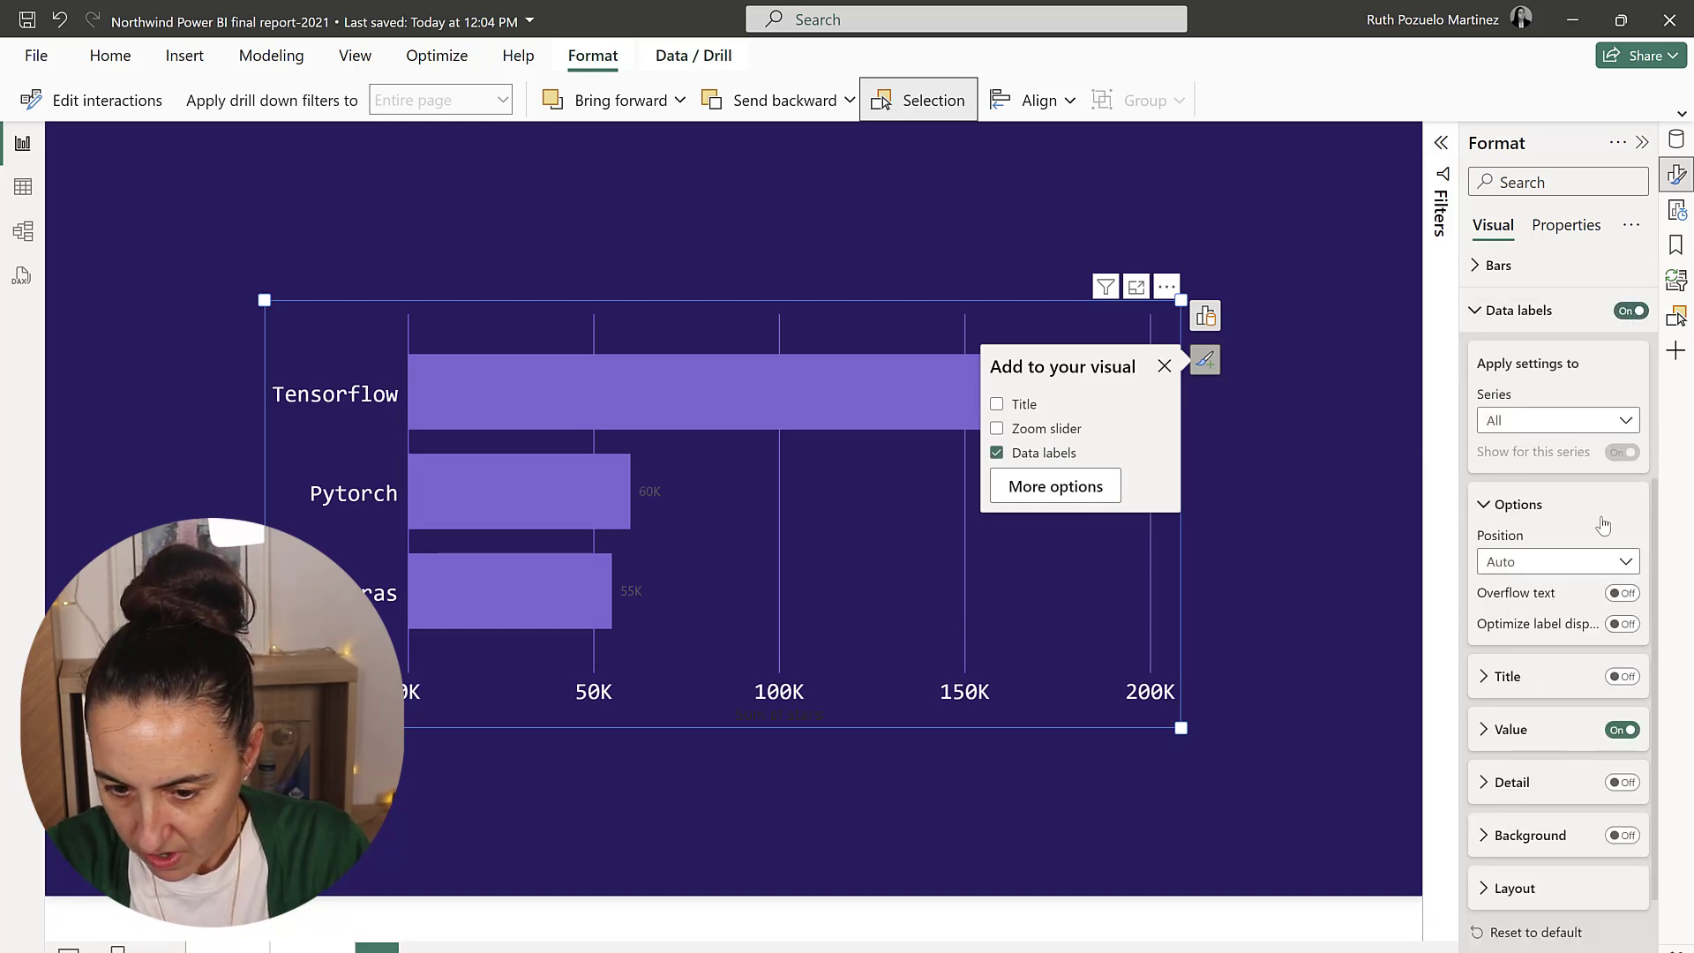
pyautogui.click(1622, 729)
pyautogui.click(1562, 782)
pyautogui.scroll(-4, 1570, 661)
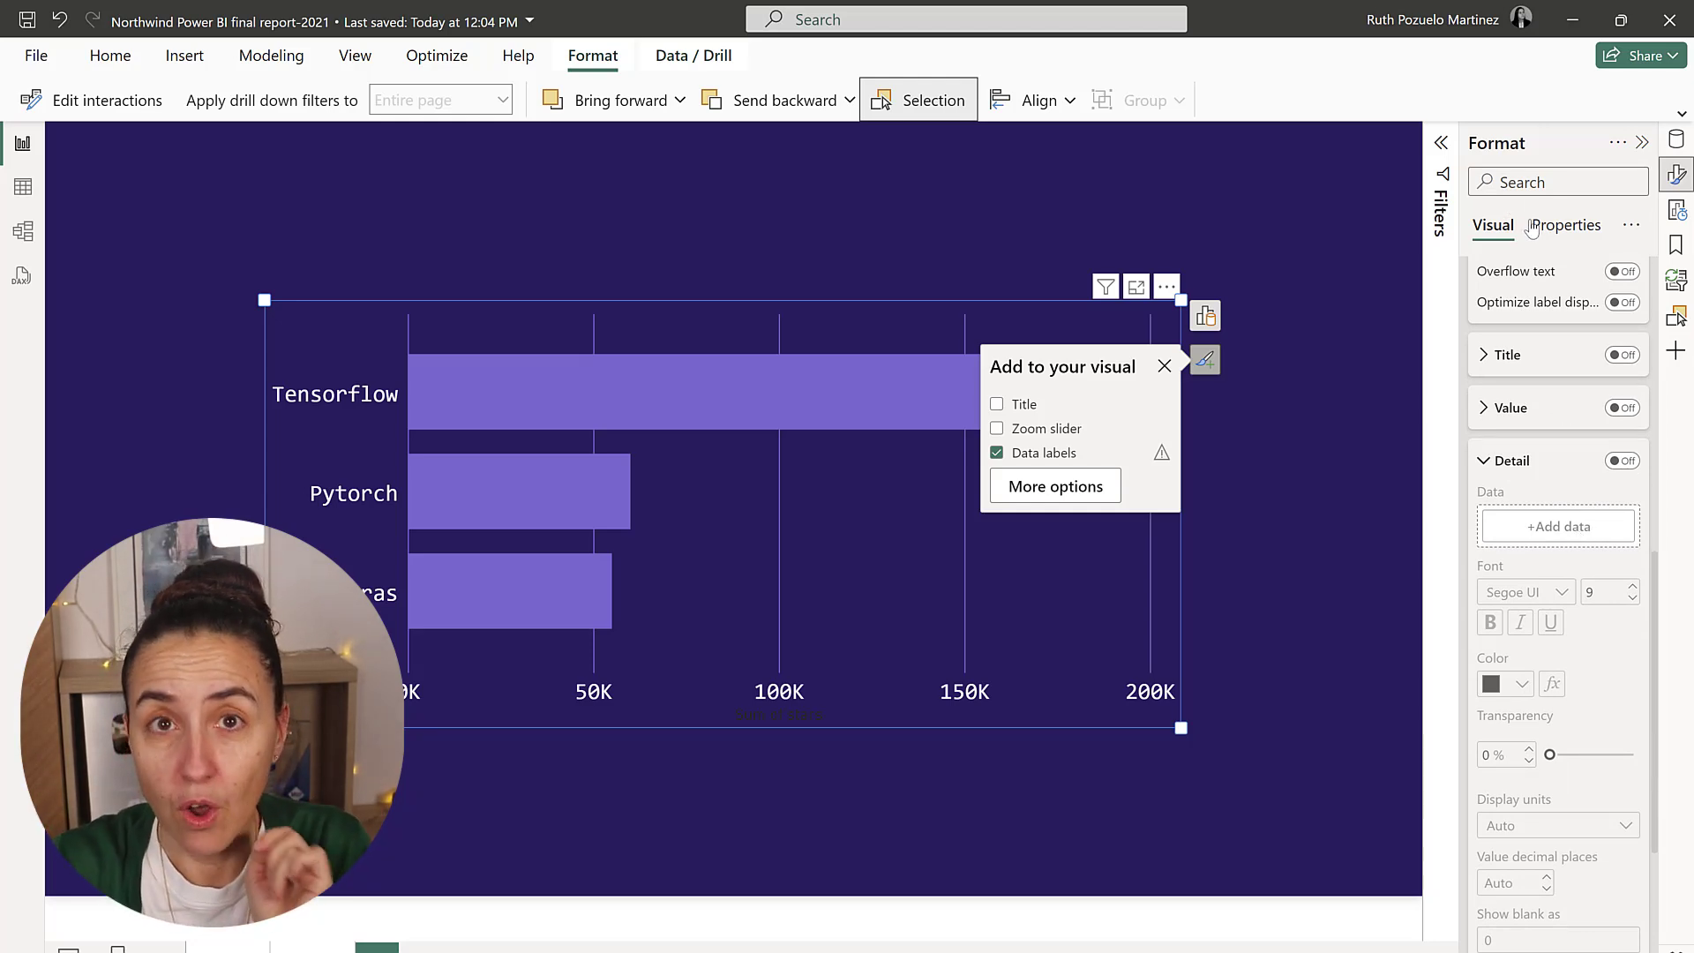
pyautogui.click(653, 280)
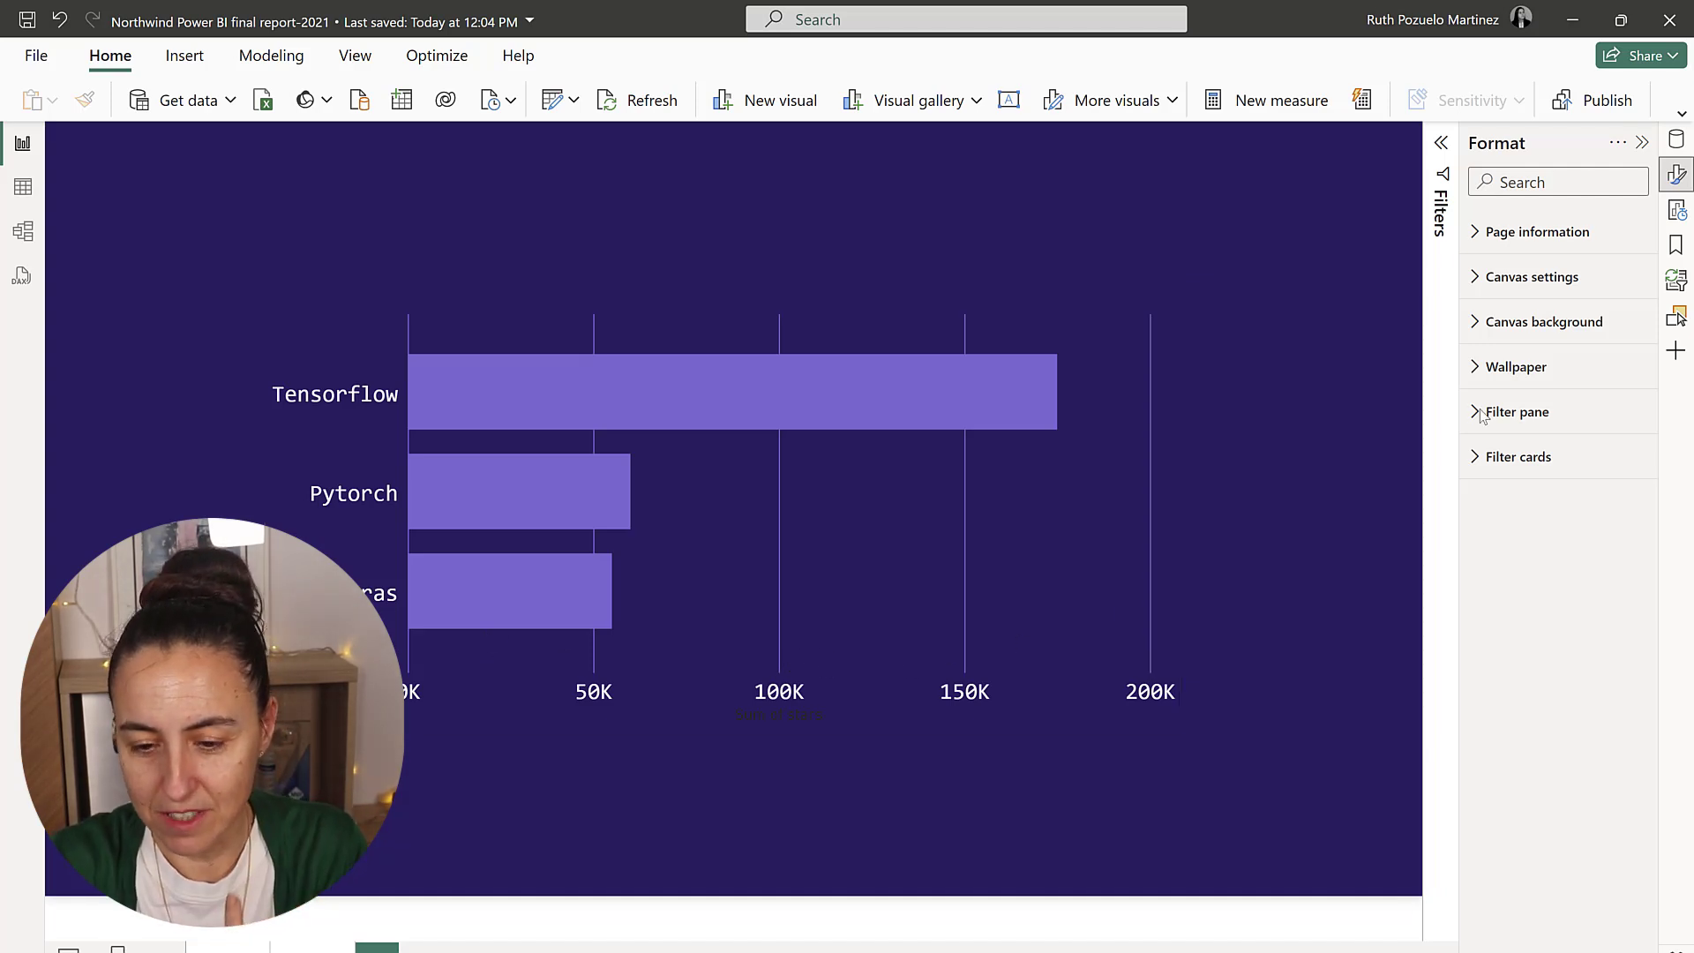
# - Start a 'rank package' measure on the Github table, beginning the formula with RANK(ALL(
pyautogui.click(1676, 138)
pyautogui.rightClick(1516, 226)
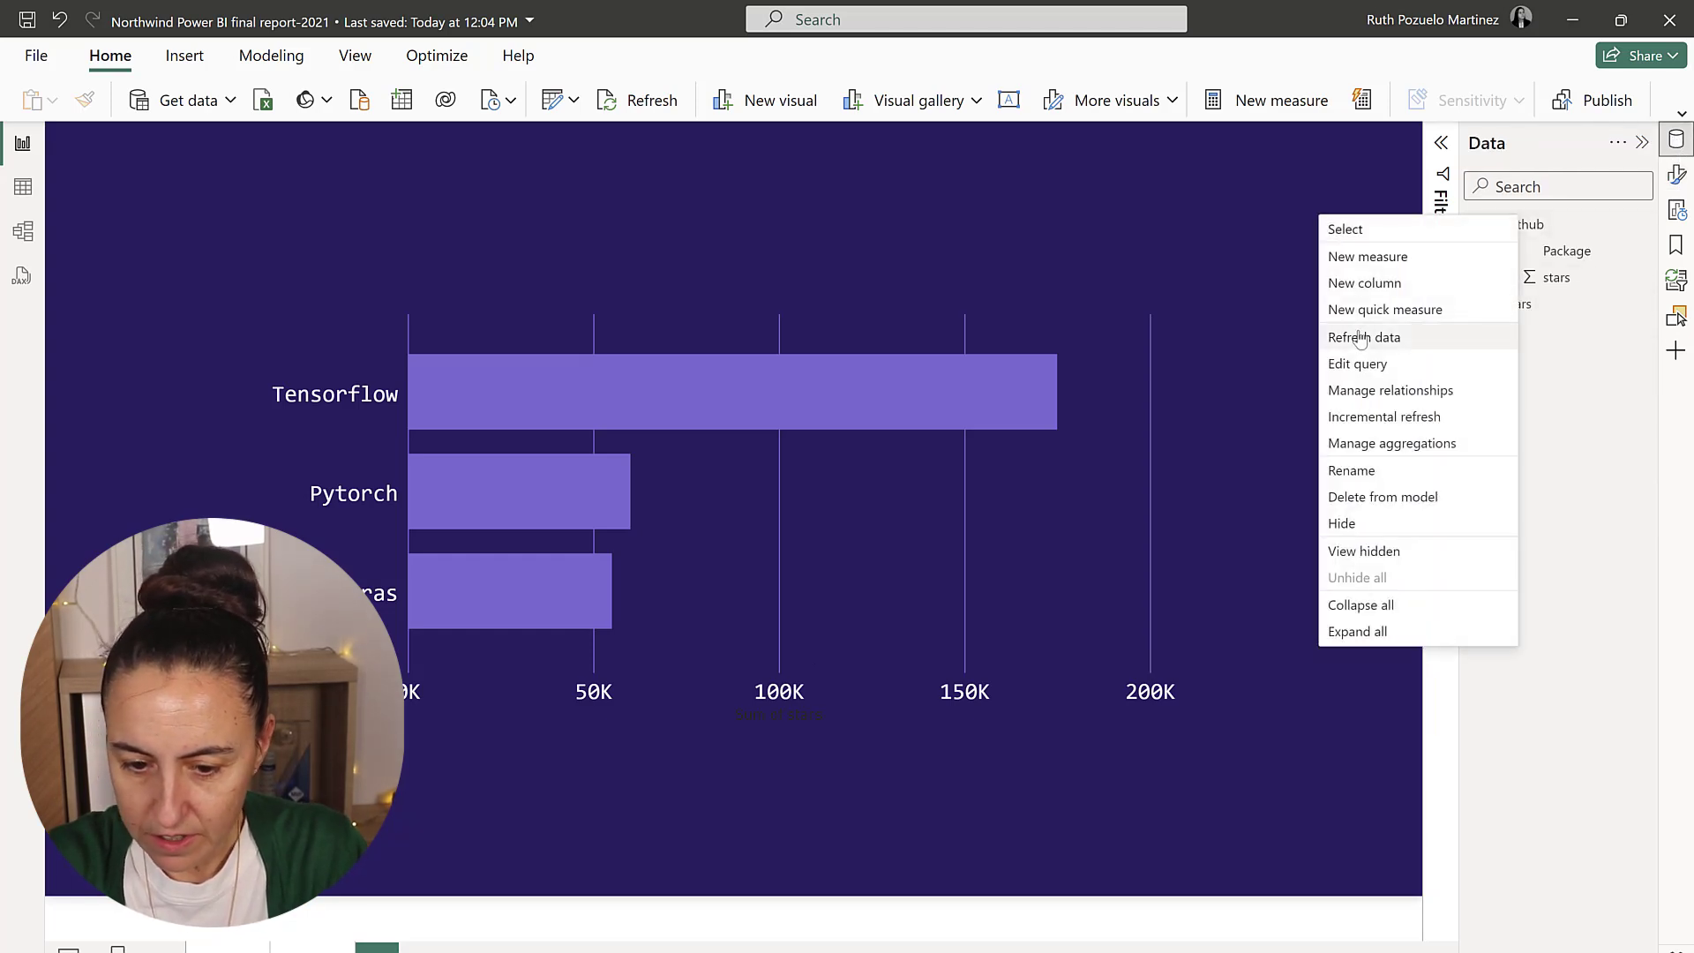
pyautogui.press('Escape')
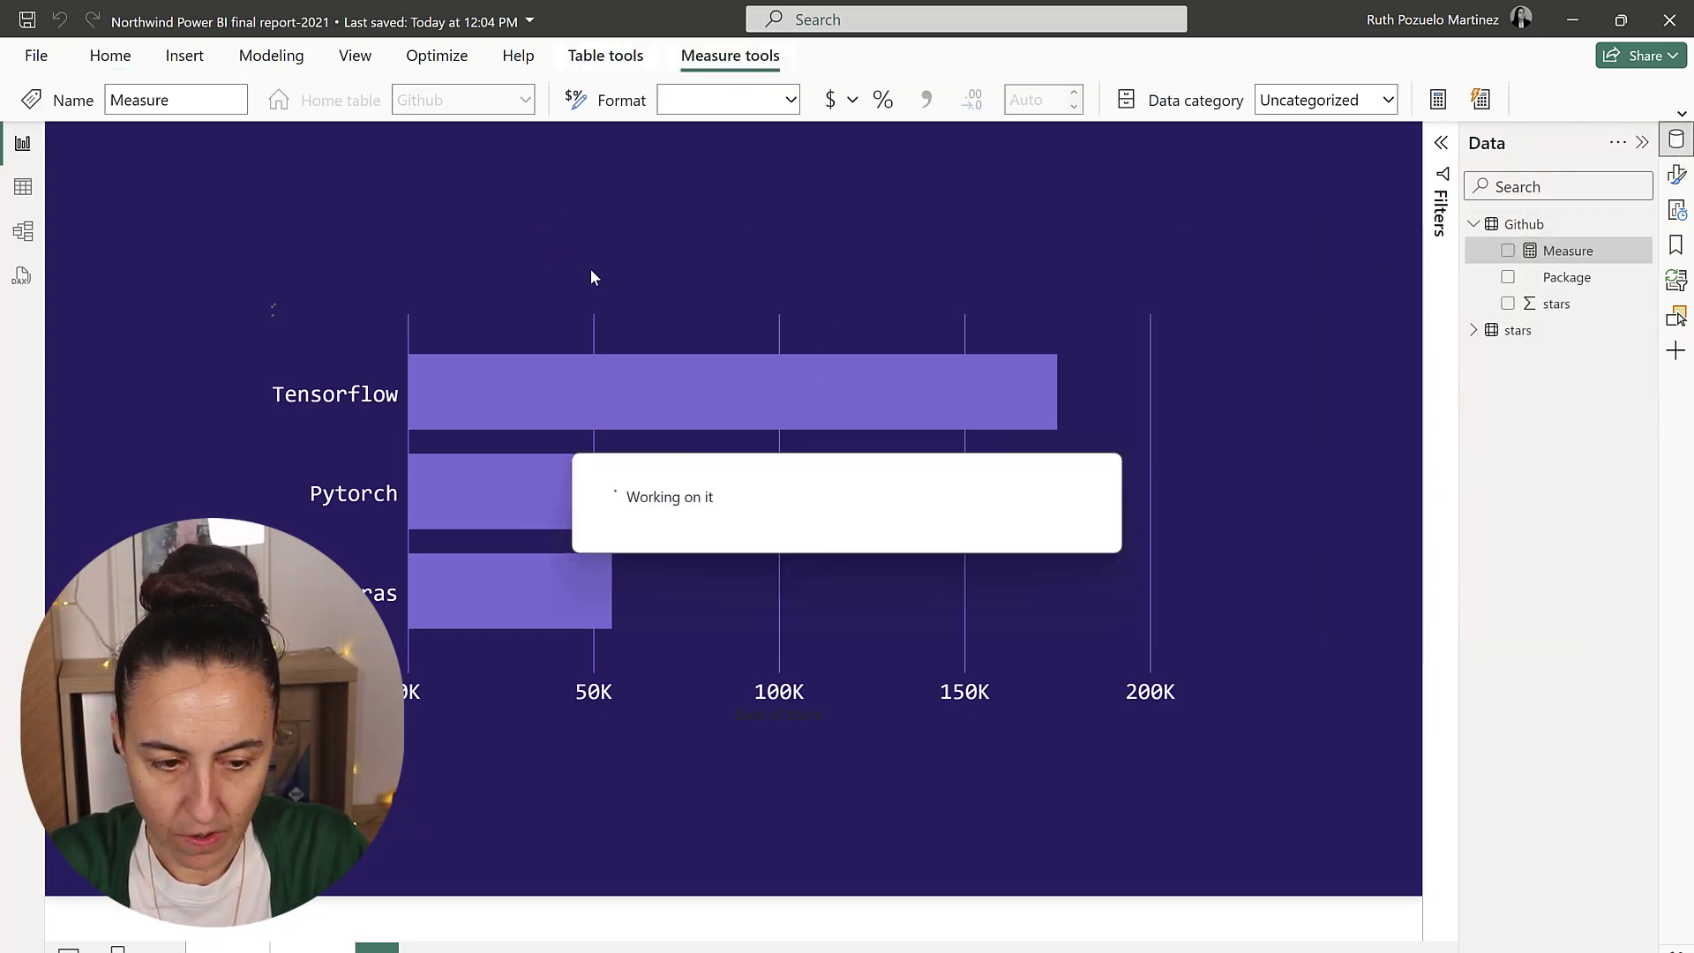
pyautogui.write('rank p')
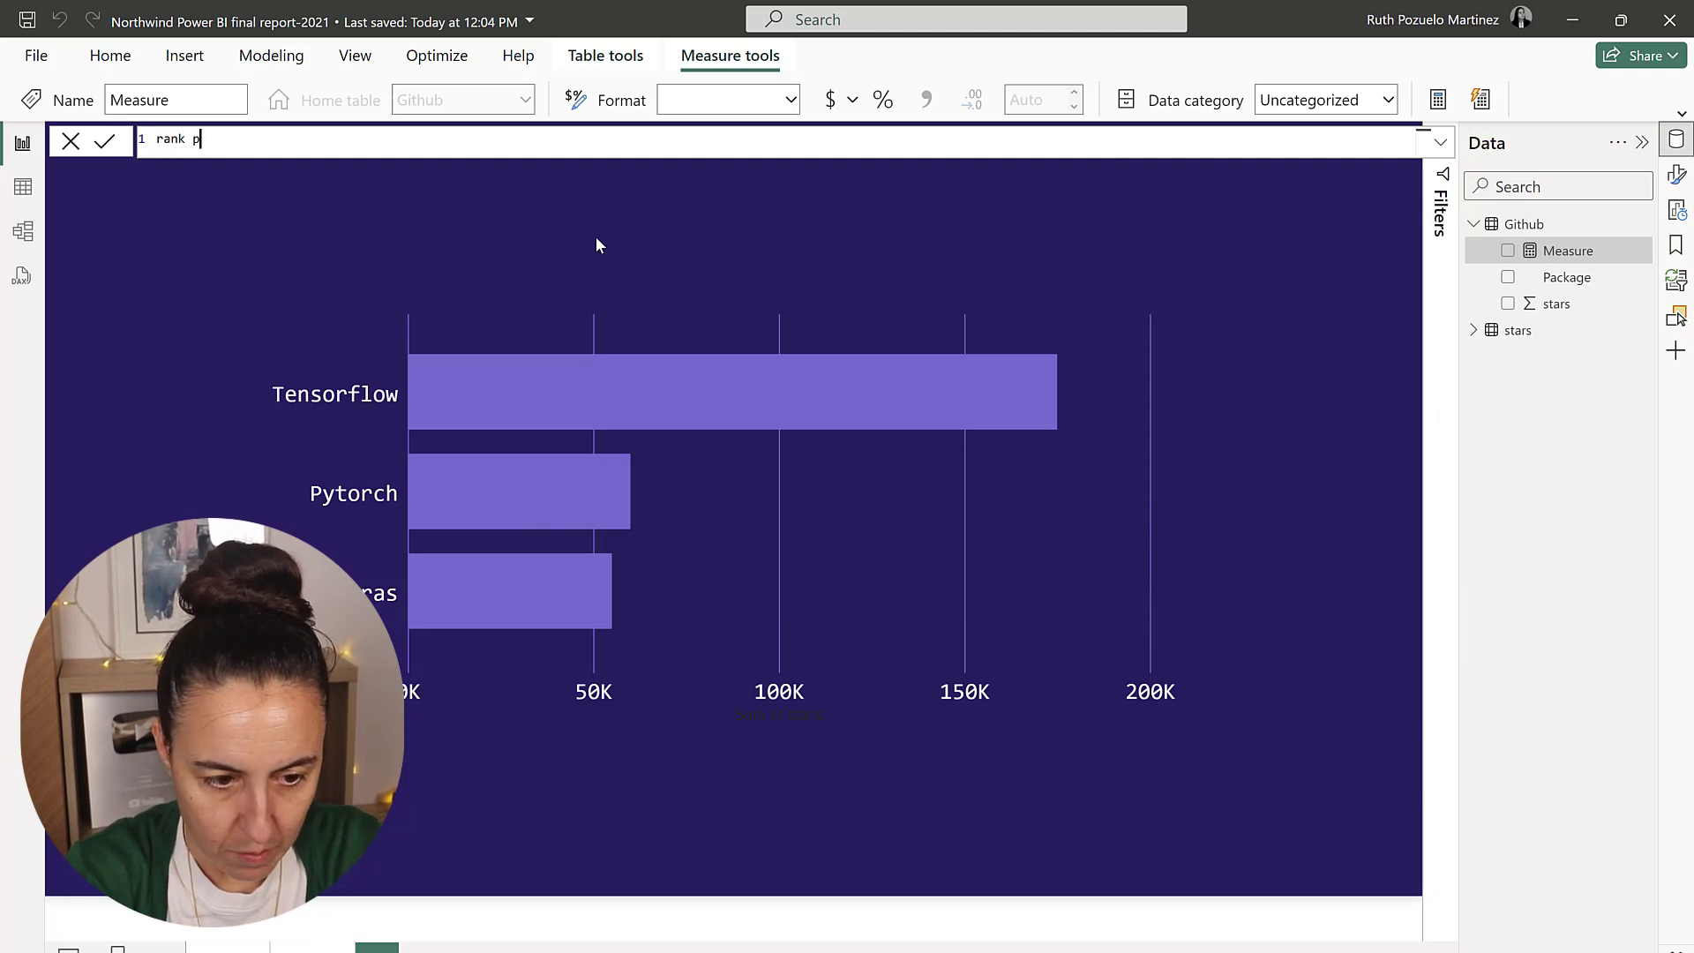
pyautogui.write('ackage =')
pyautogui.hotkey('shift', 'Return')
pyautogui.write('ran')
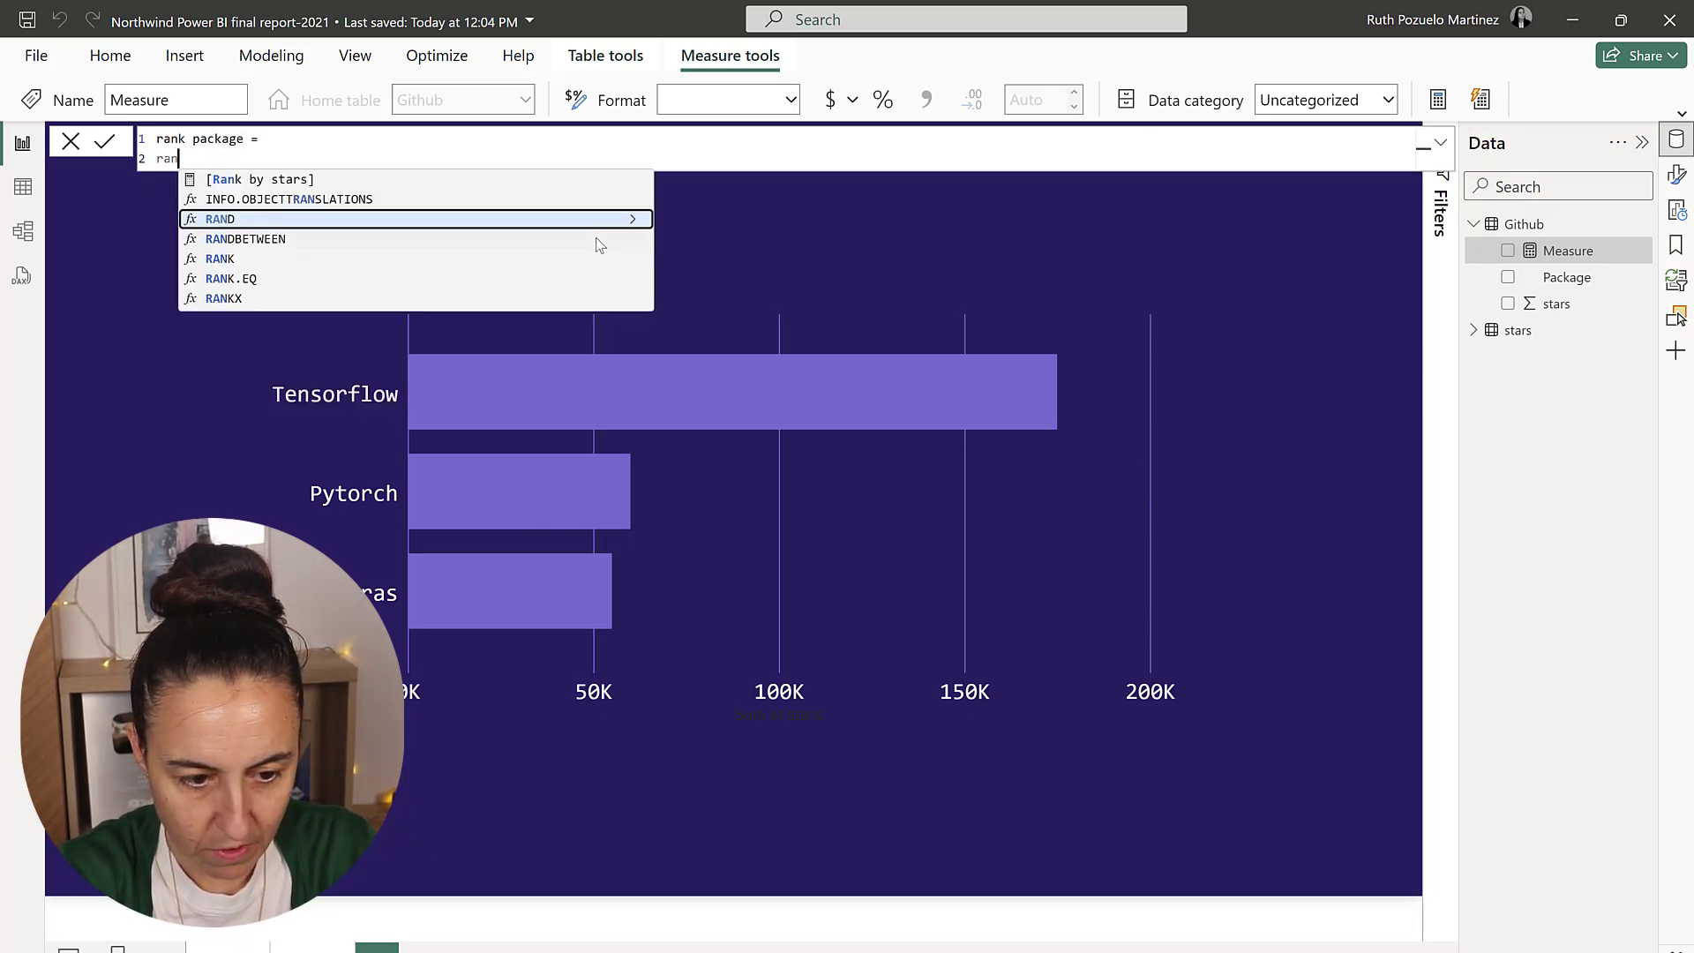
pyautogui.press('Down')
pyautogui.press('Down')
pyautogui.press('Tab')
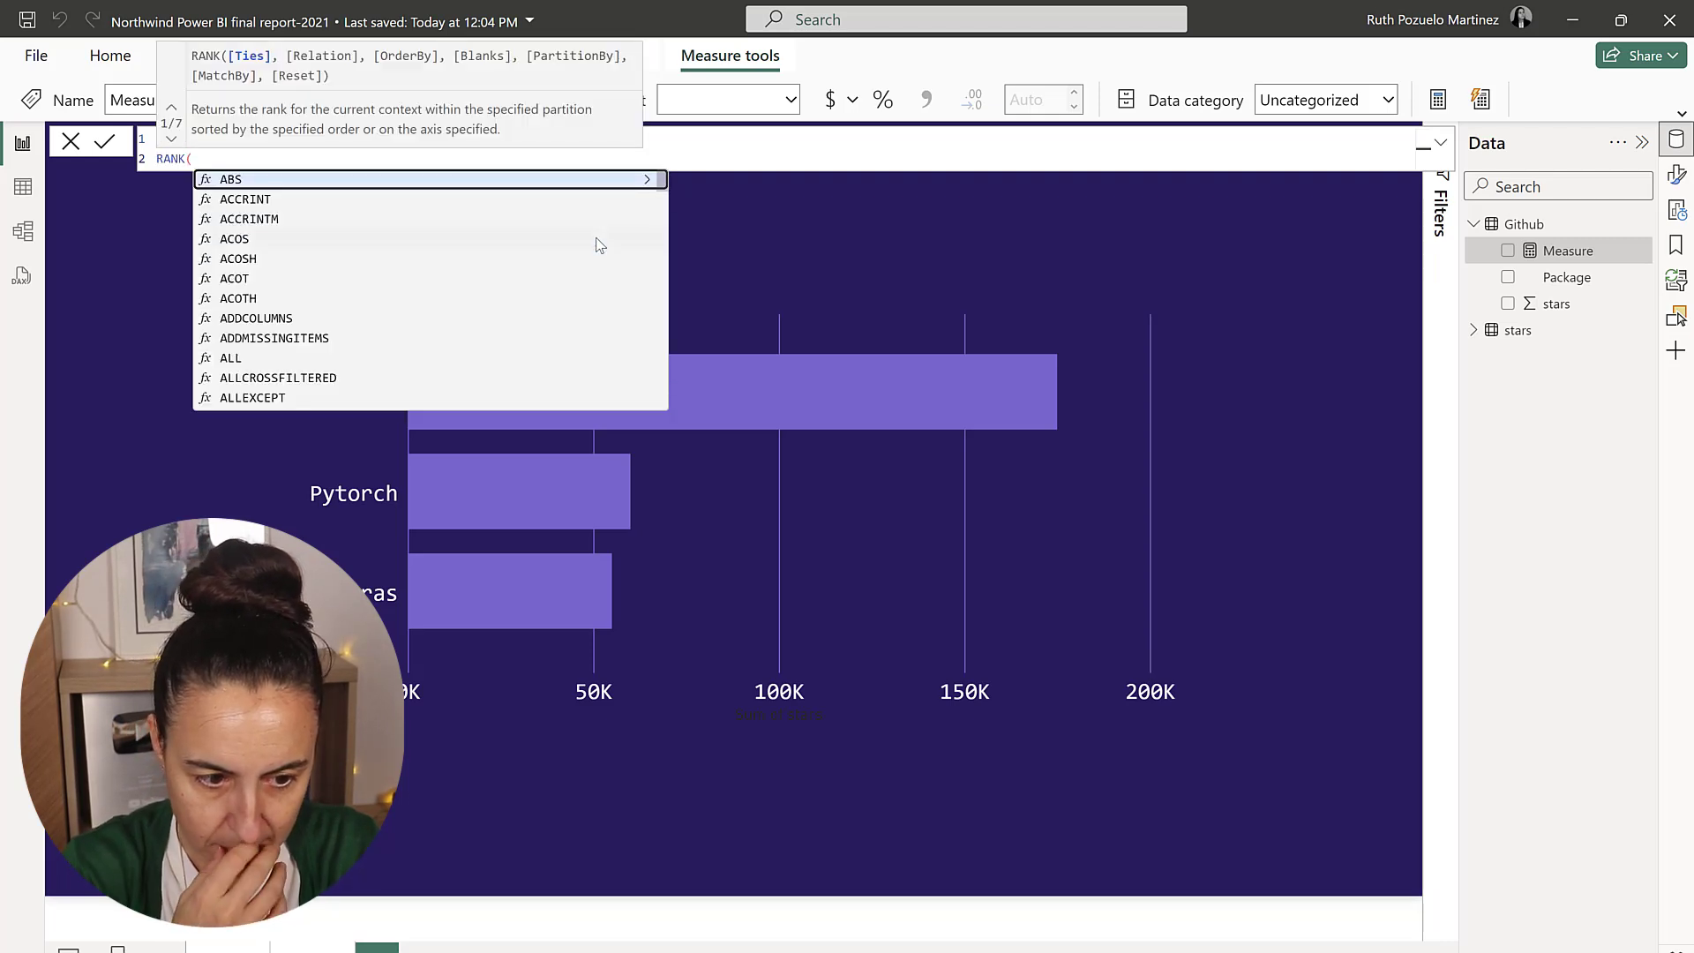
pyautogui.write('all')
pyautogui.press('Tab')
pyautogui.write('s')
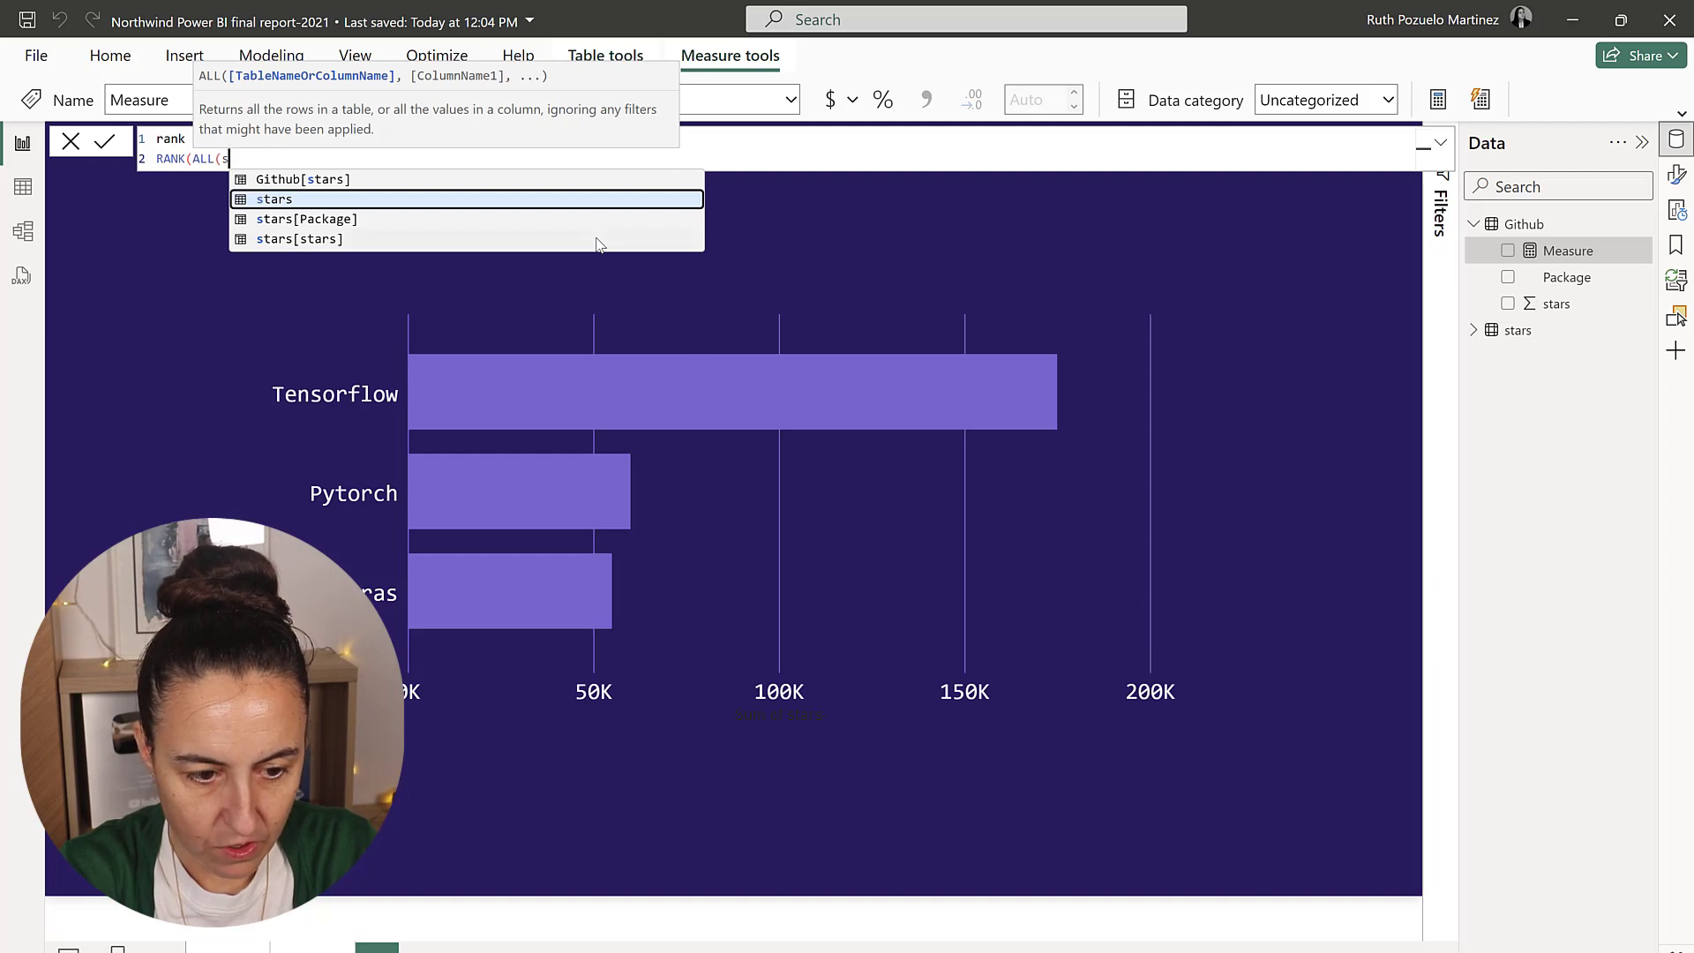
pyautogui.press('Tab')
# - Complete the formula as ALL(Github), CALCULATE(SUM(stars[stars])) and commit it
pyautogui.write('9')
pyautogui.press('BackSpace')
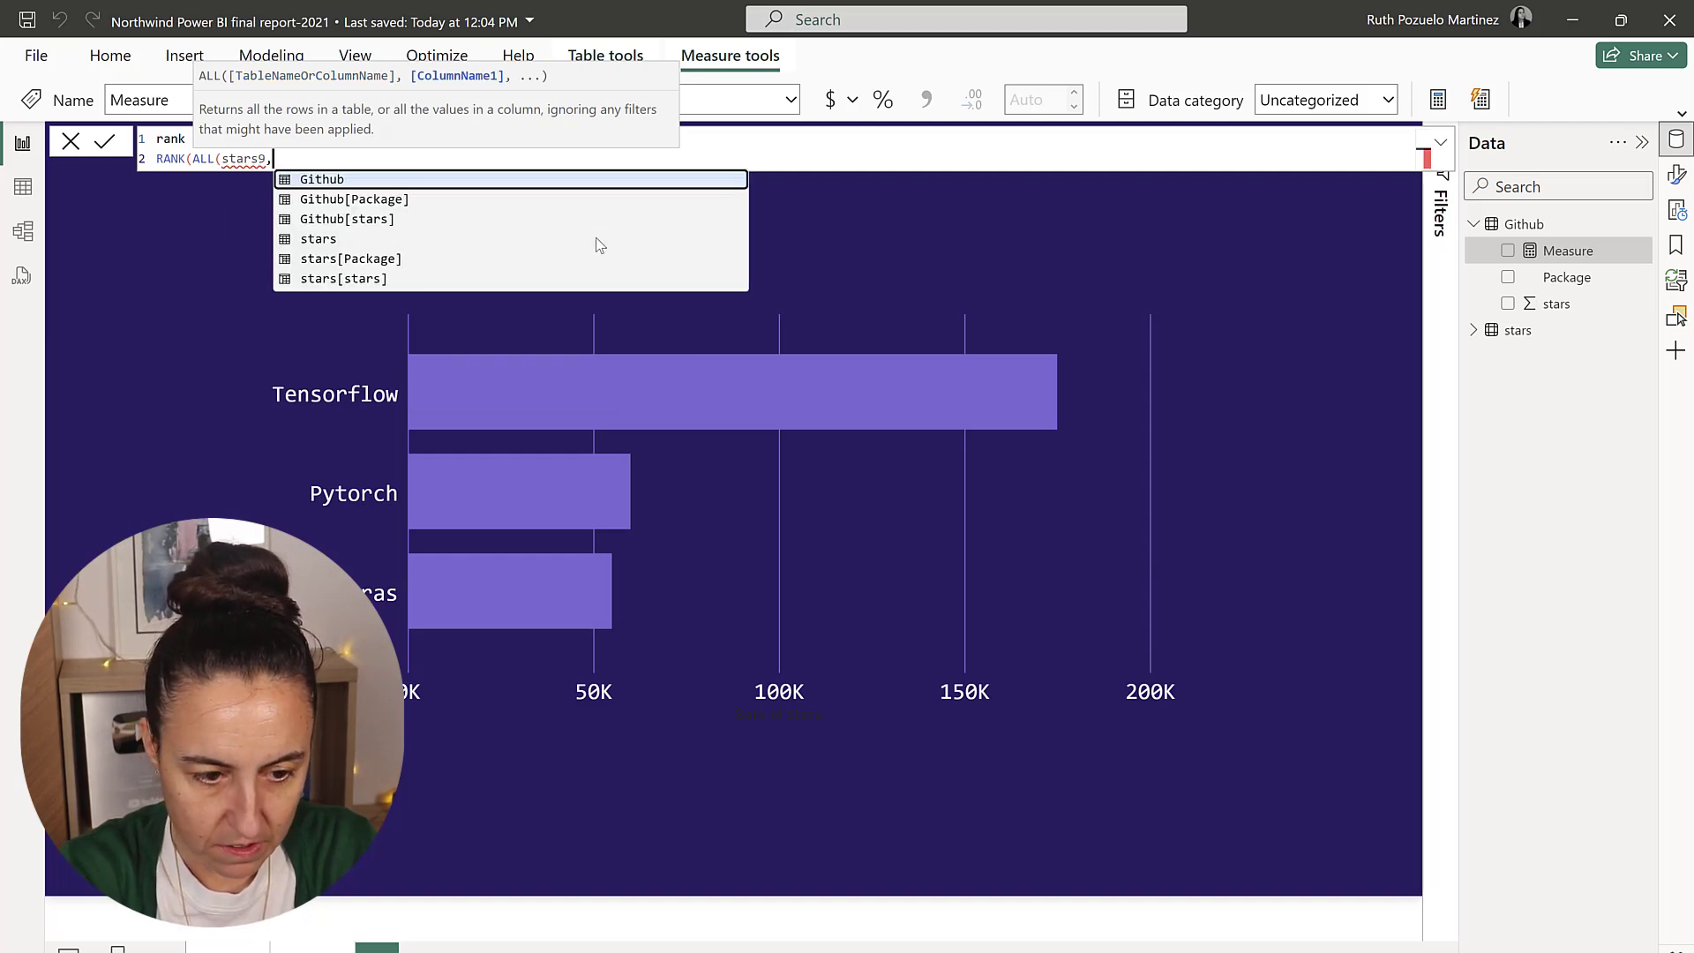
pyautogui.write(')')
pyautogui.press('BackSpace')
pyautogui.press('BackSpace')
pyautogui.press('BackSpace')
pyautogui.press('BackSpace')
pyautogui.press('BackSpace')
pyautogui.press('BackSpace')
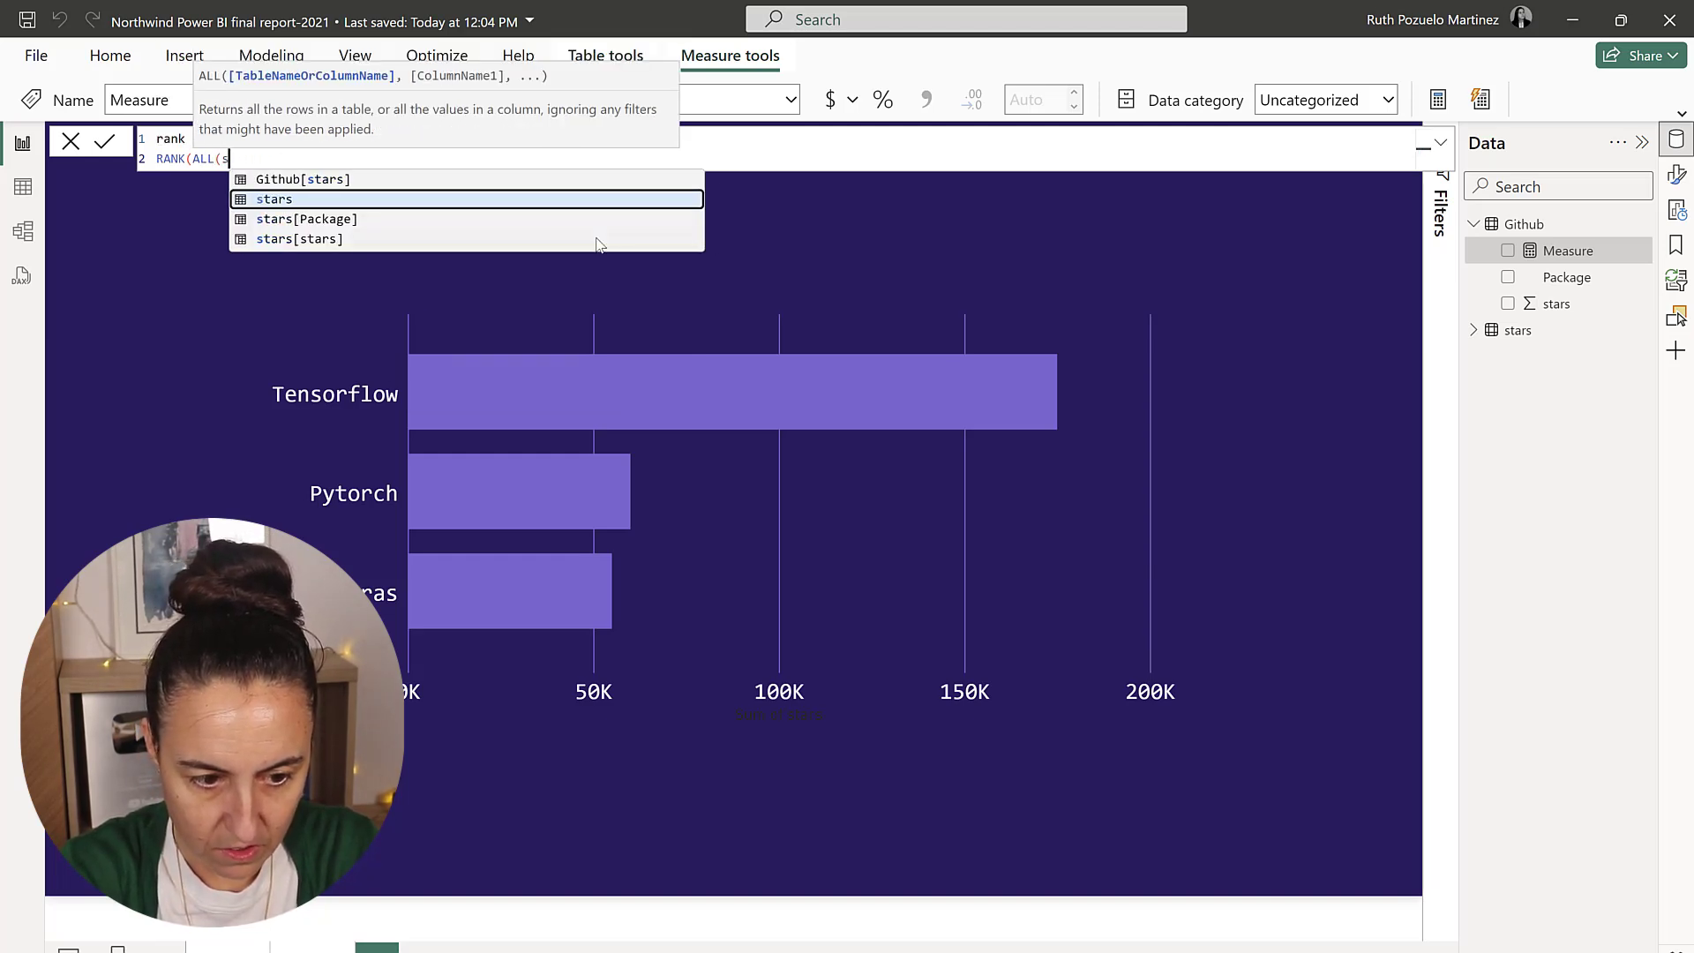
pyautogui.write('gut')
pyautogui.press('BackSpace')
pyautogui.press('BackSpace')
pyautogui.write('it')
pyautogui.press('Tab')
pyautogui.write(')')
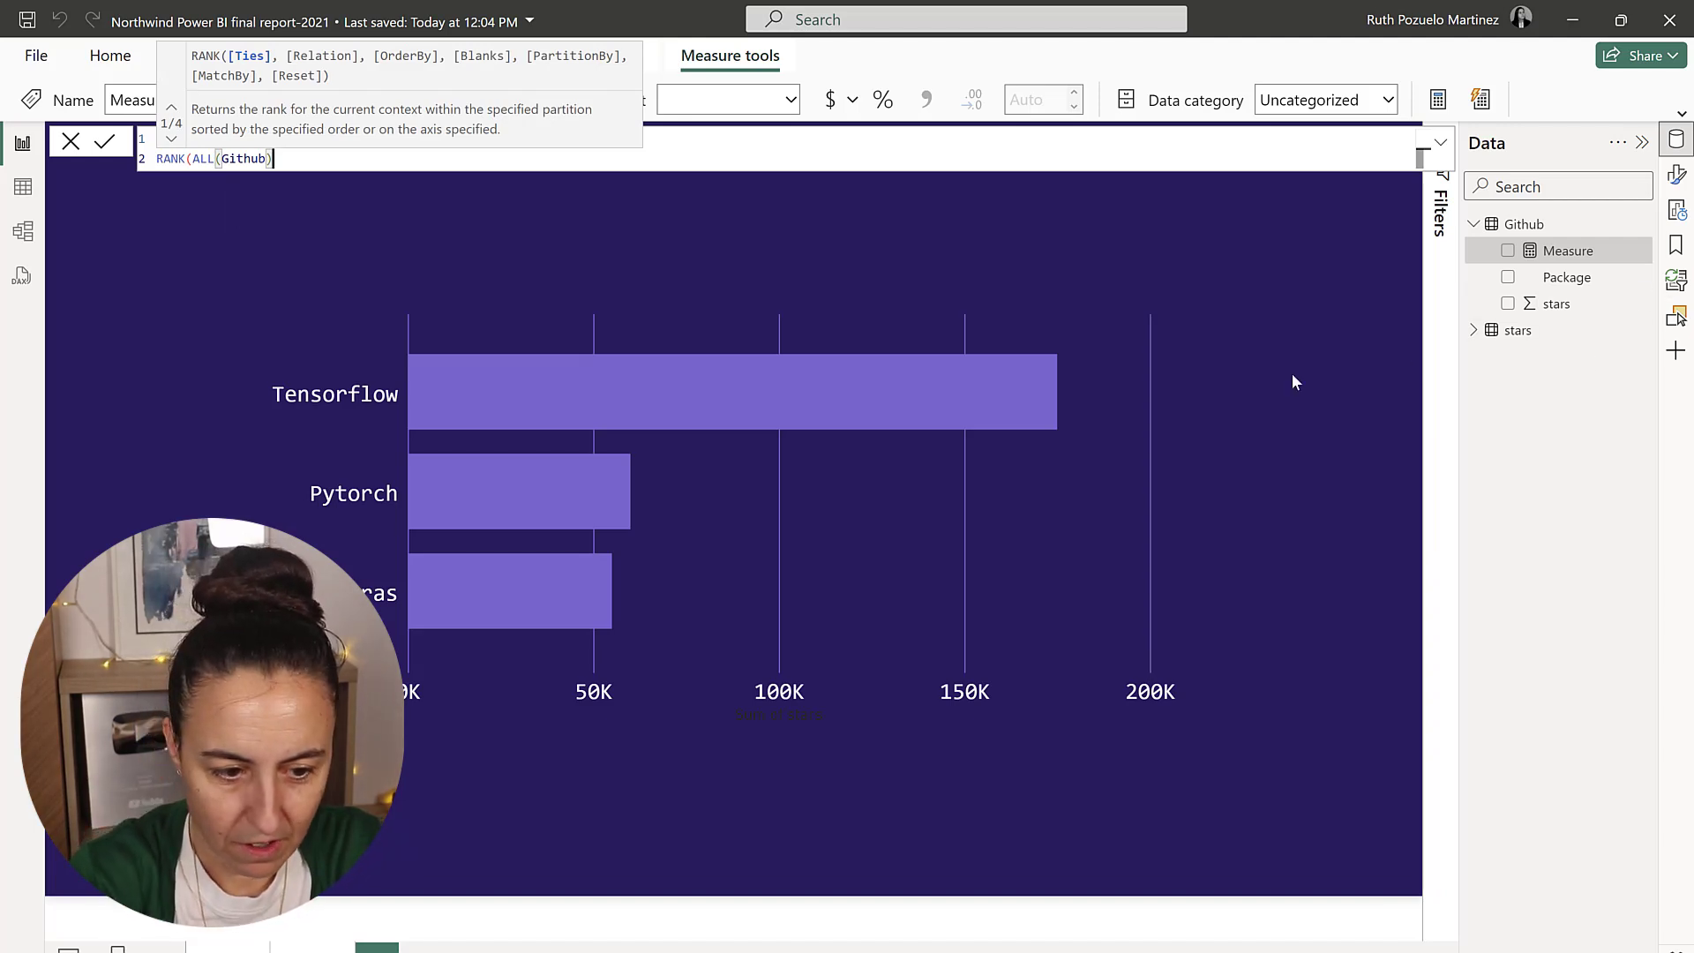
pyautogui.write(', ')
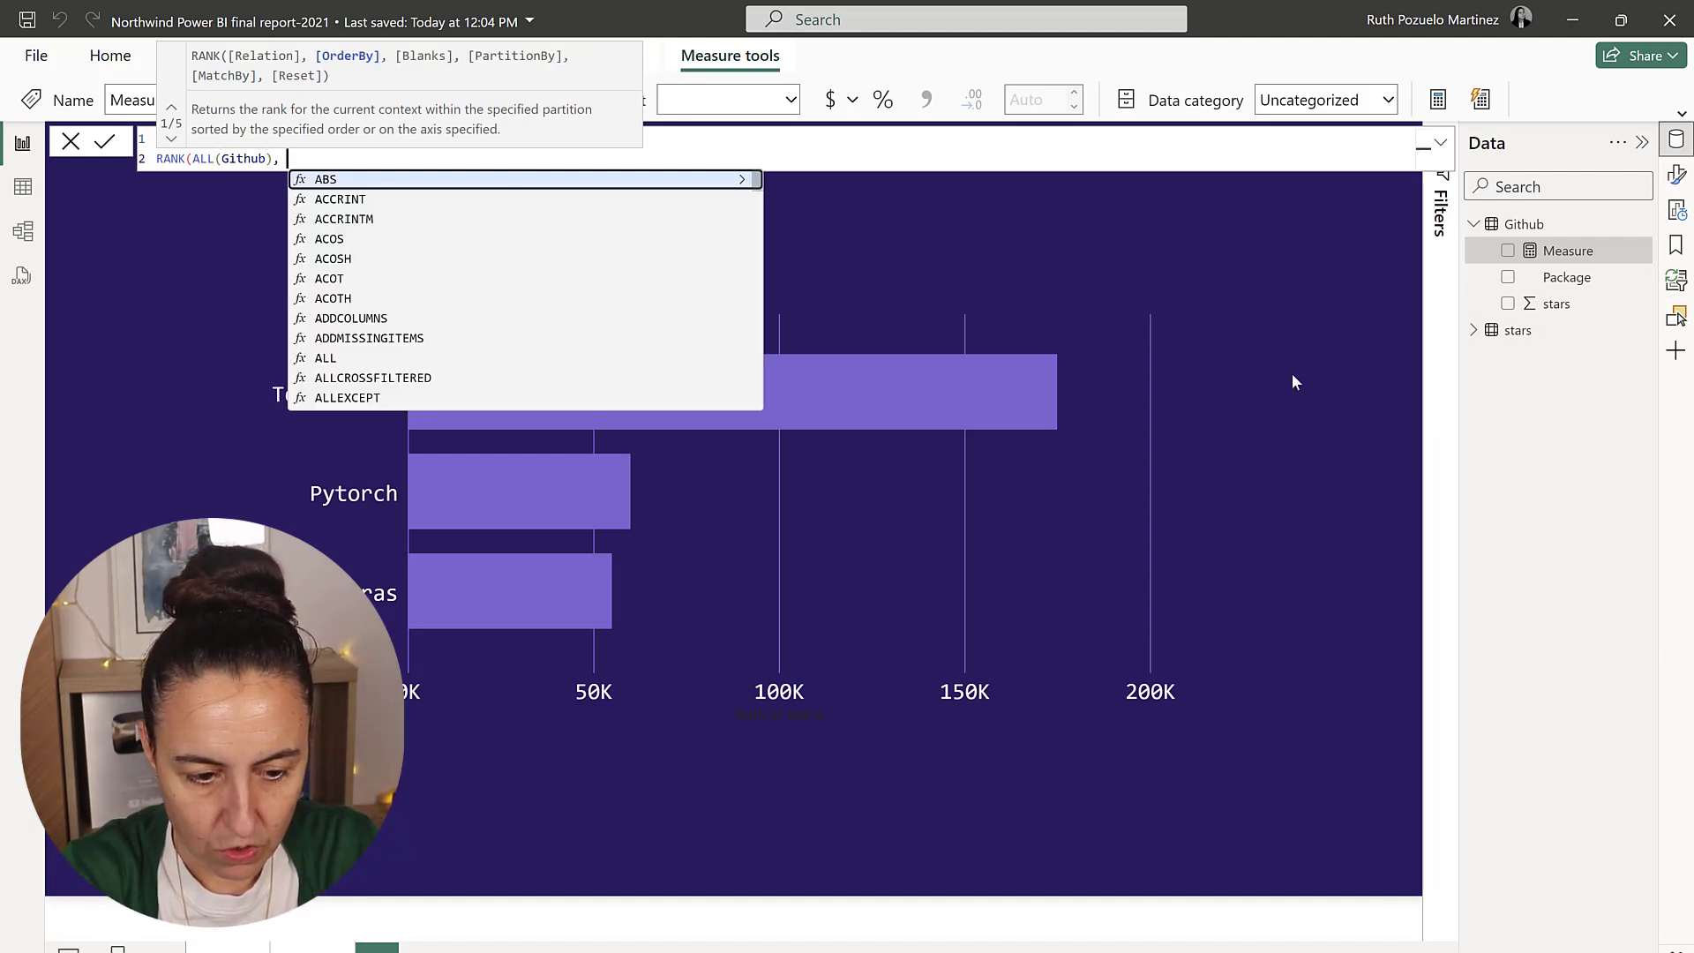
pyautogui.write('CALCULATE(SUM(')
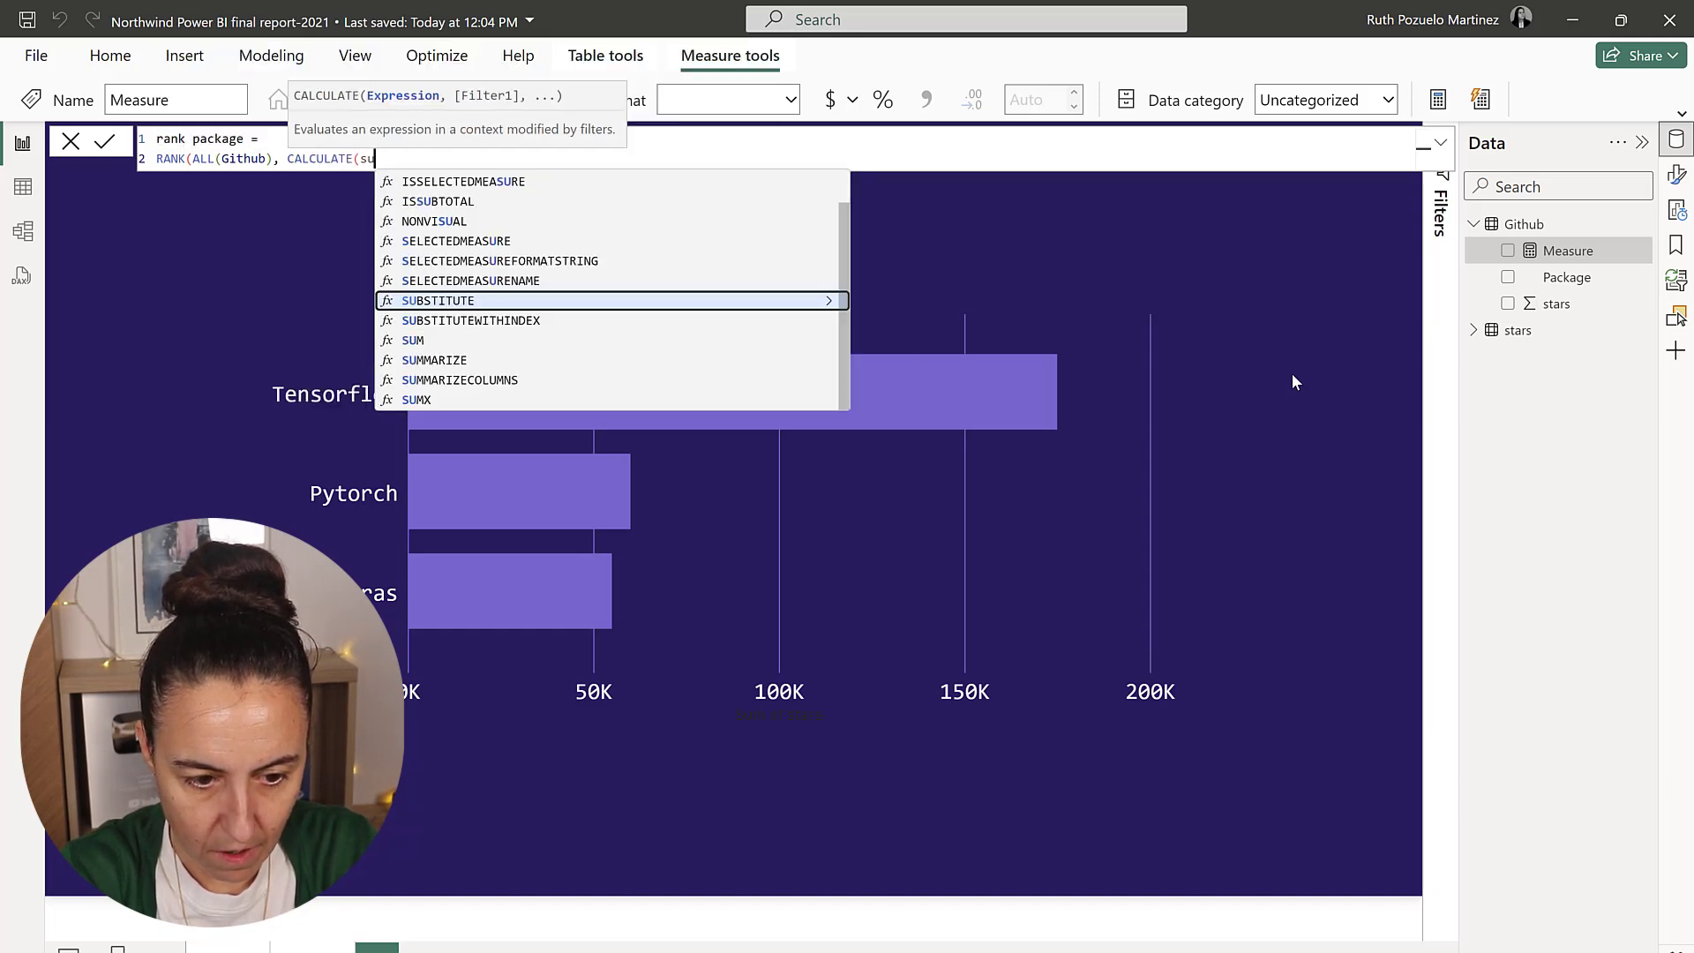
pyautogui.press('Down')
pyautogui.press('Down')
pyautogui.press('Down')
pyautogui.press('Down')
pyautogui.press('Down')
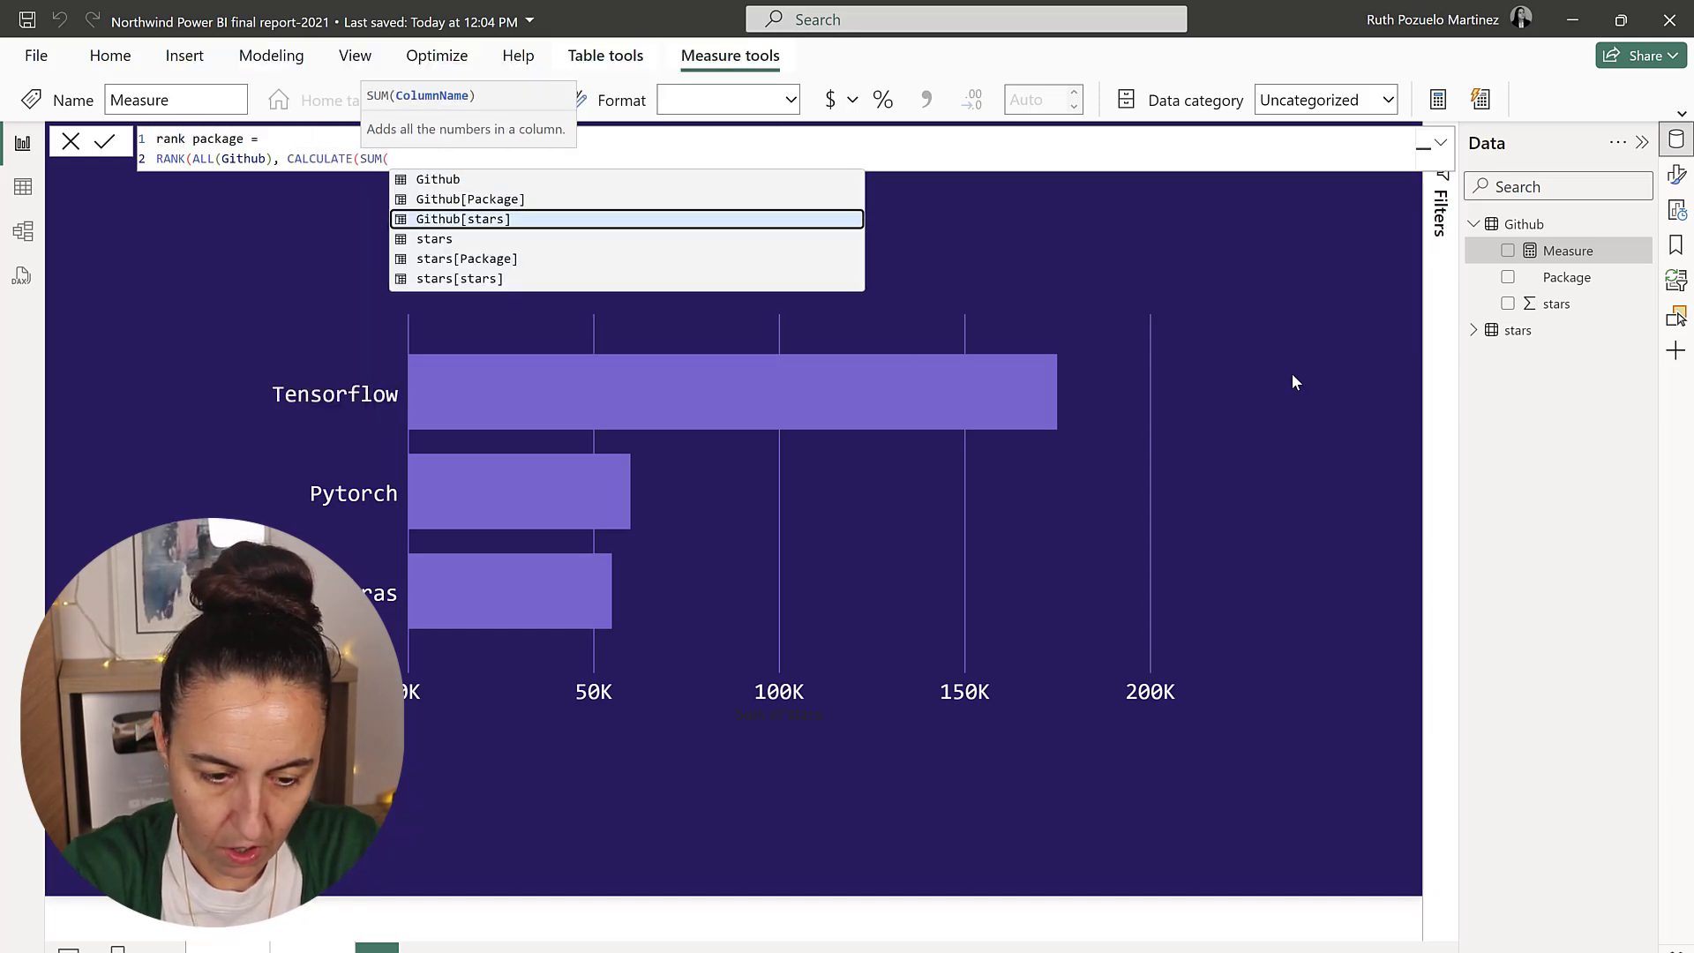
pyautogui.press('Tab')
pyautogui.write(')))')
pyautogui.press('Return')
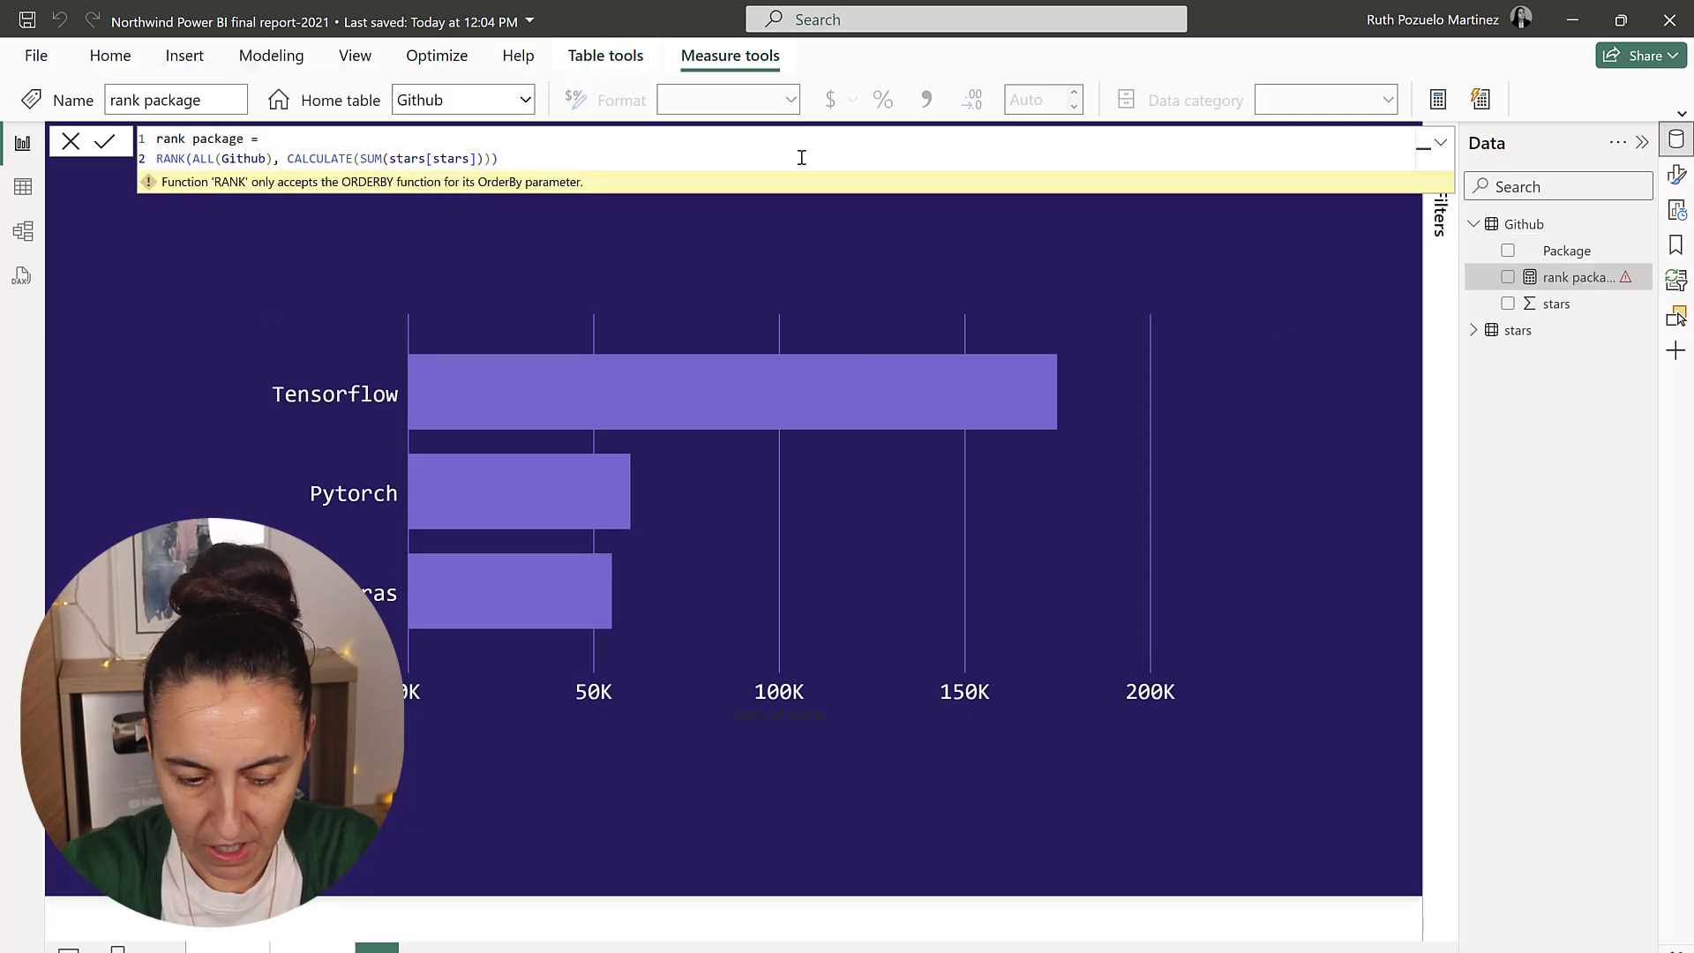
# - Correct RANK to RANKX and commit the rank package measure
pyautogui.click(182, 161)
pyautogui.write('x')
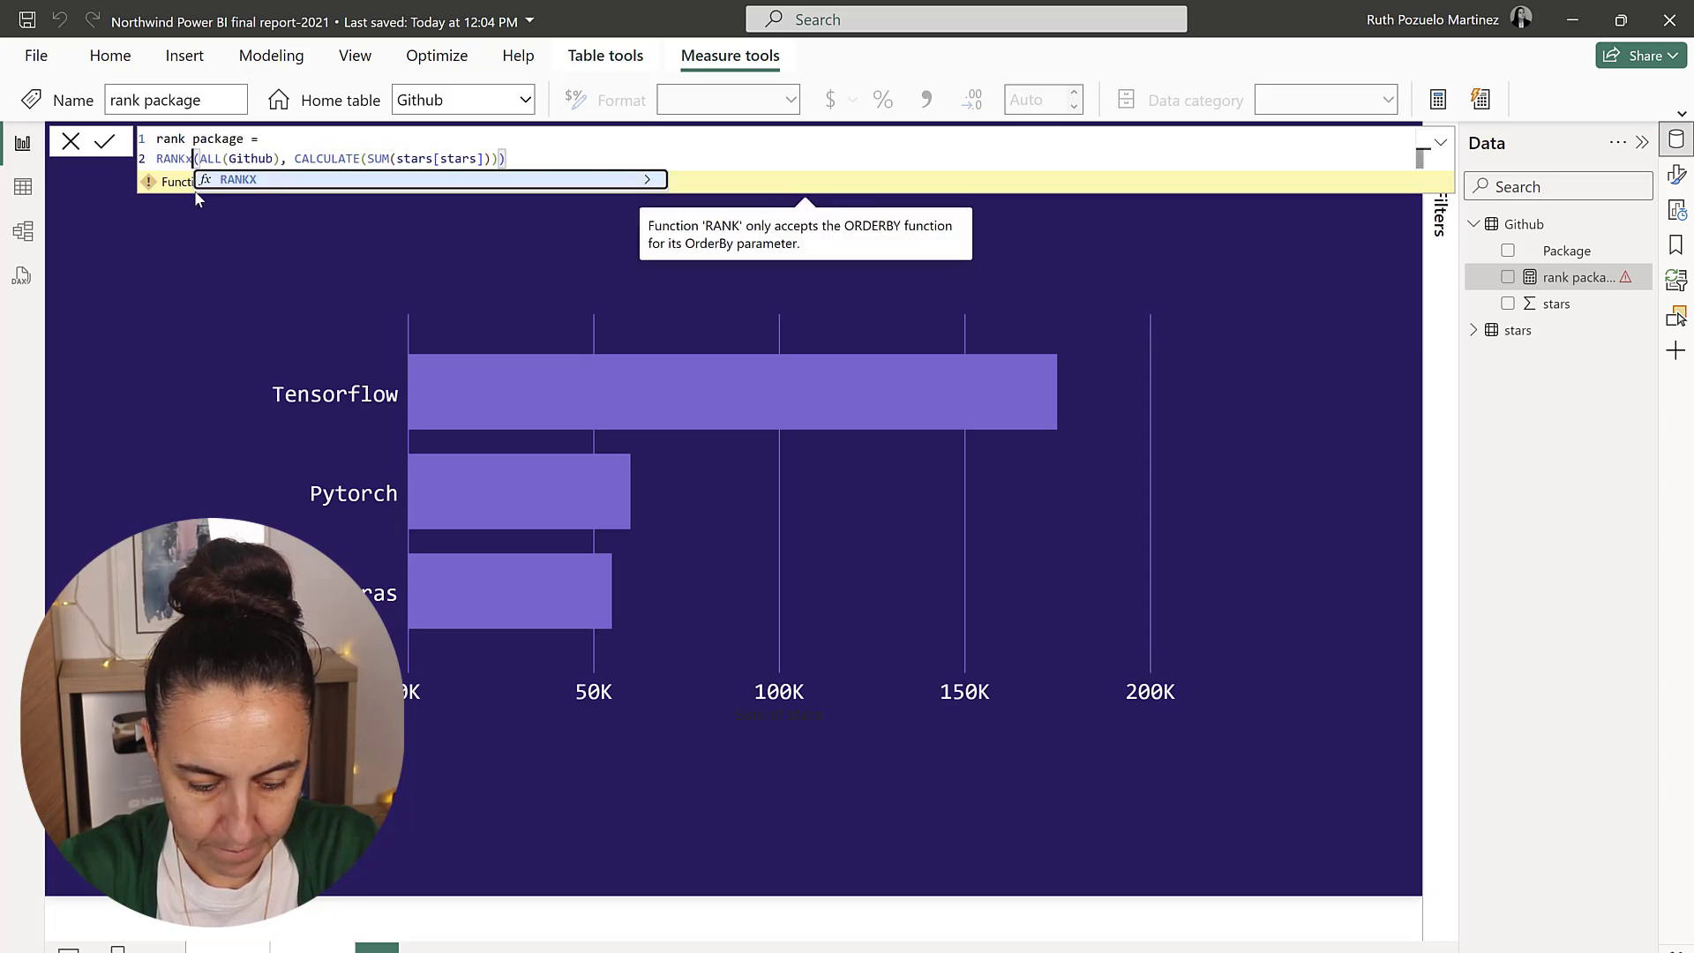
pyautogui.click(377, 140)
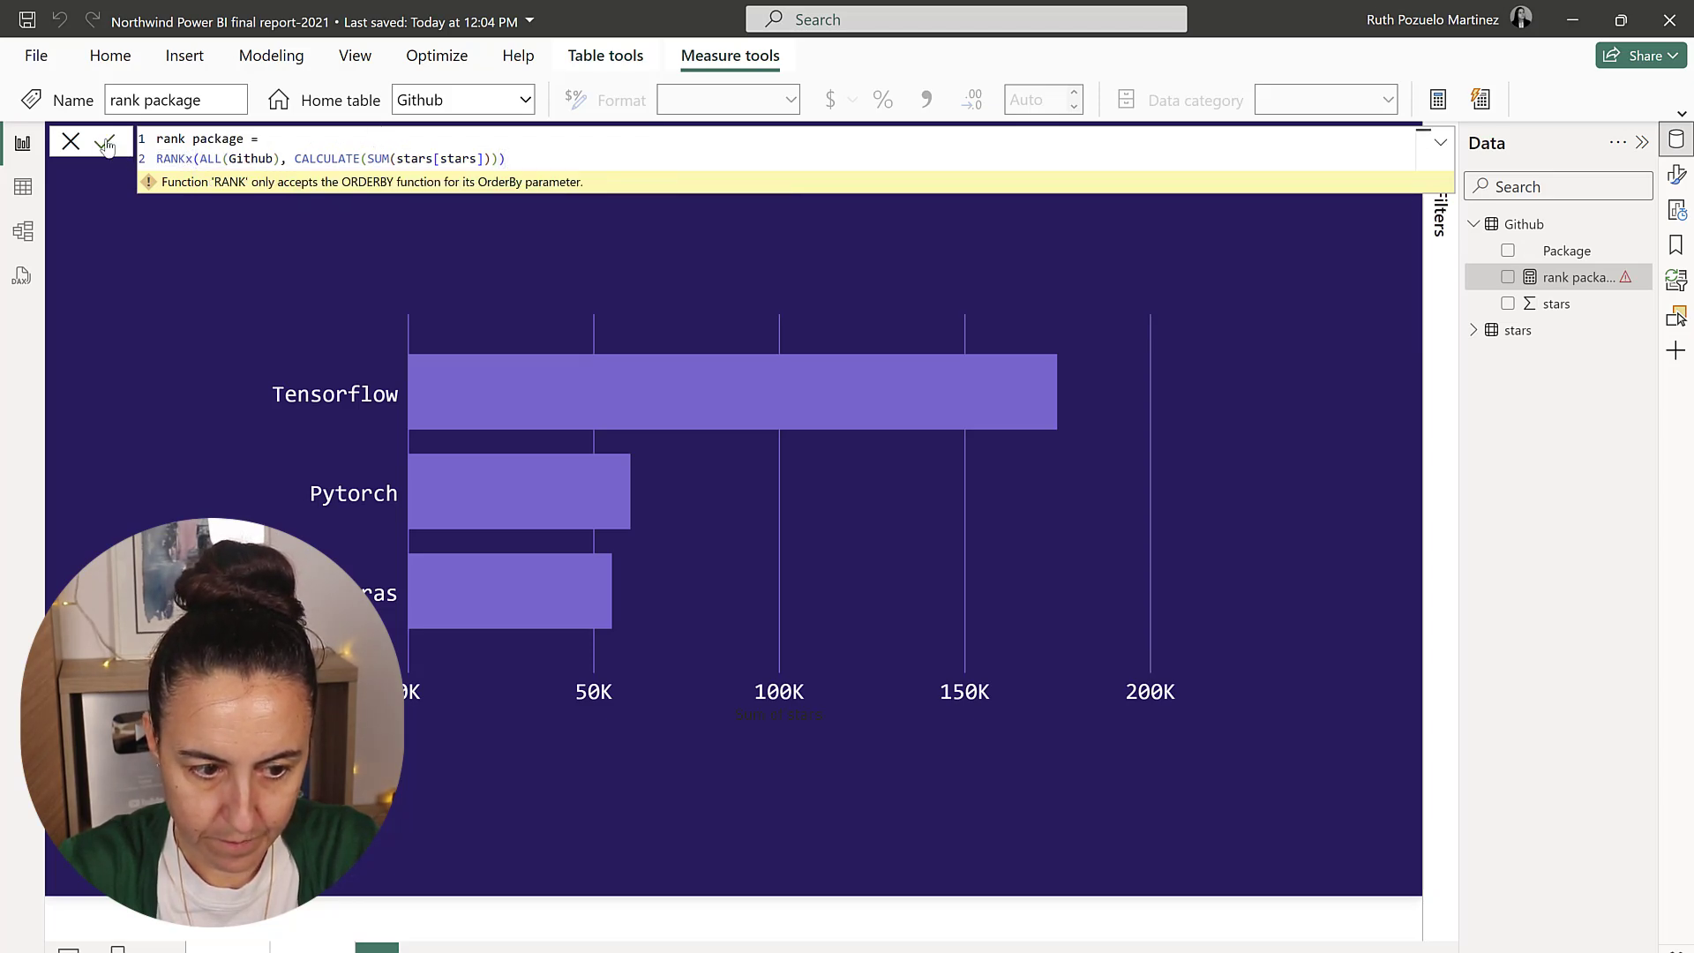
pyautogui.click(105, 144)
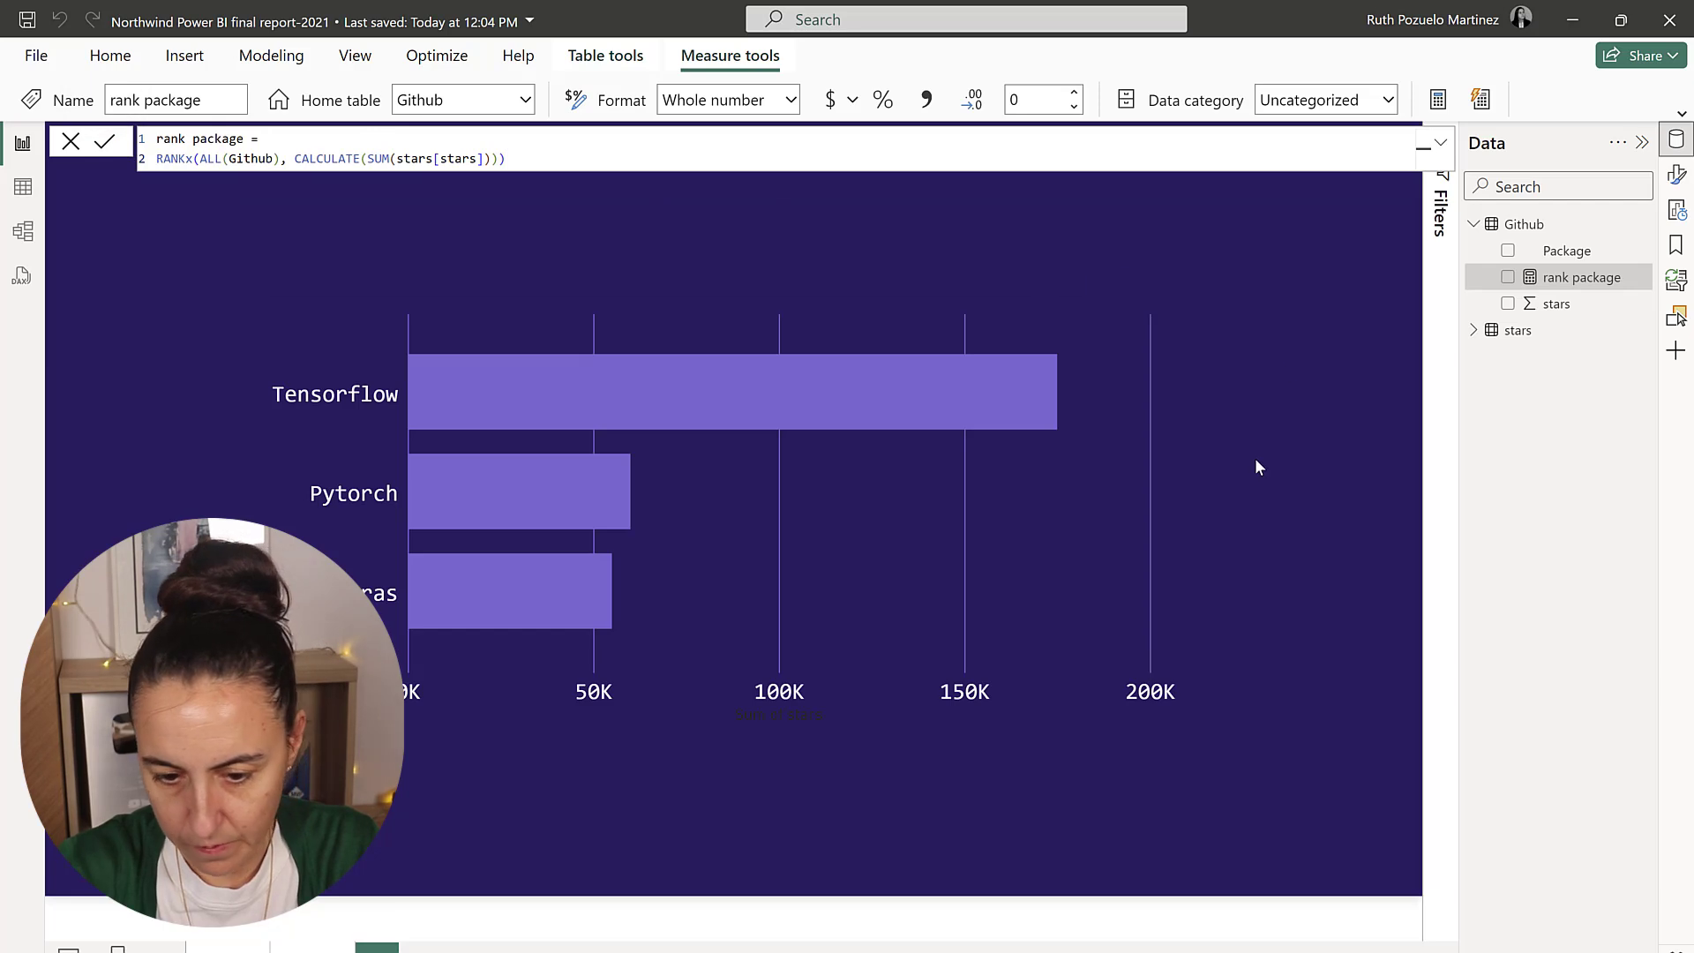
pyautogui.click(1286, 456)
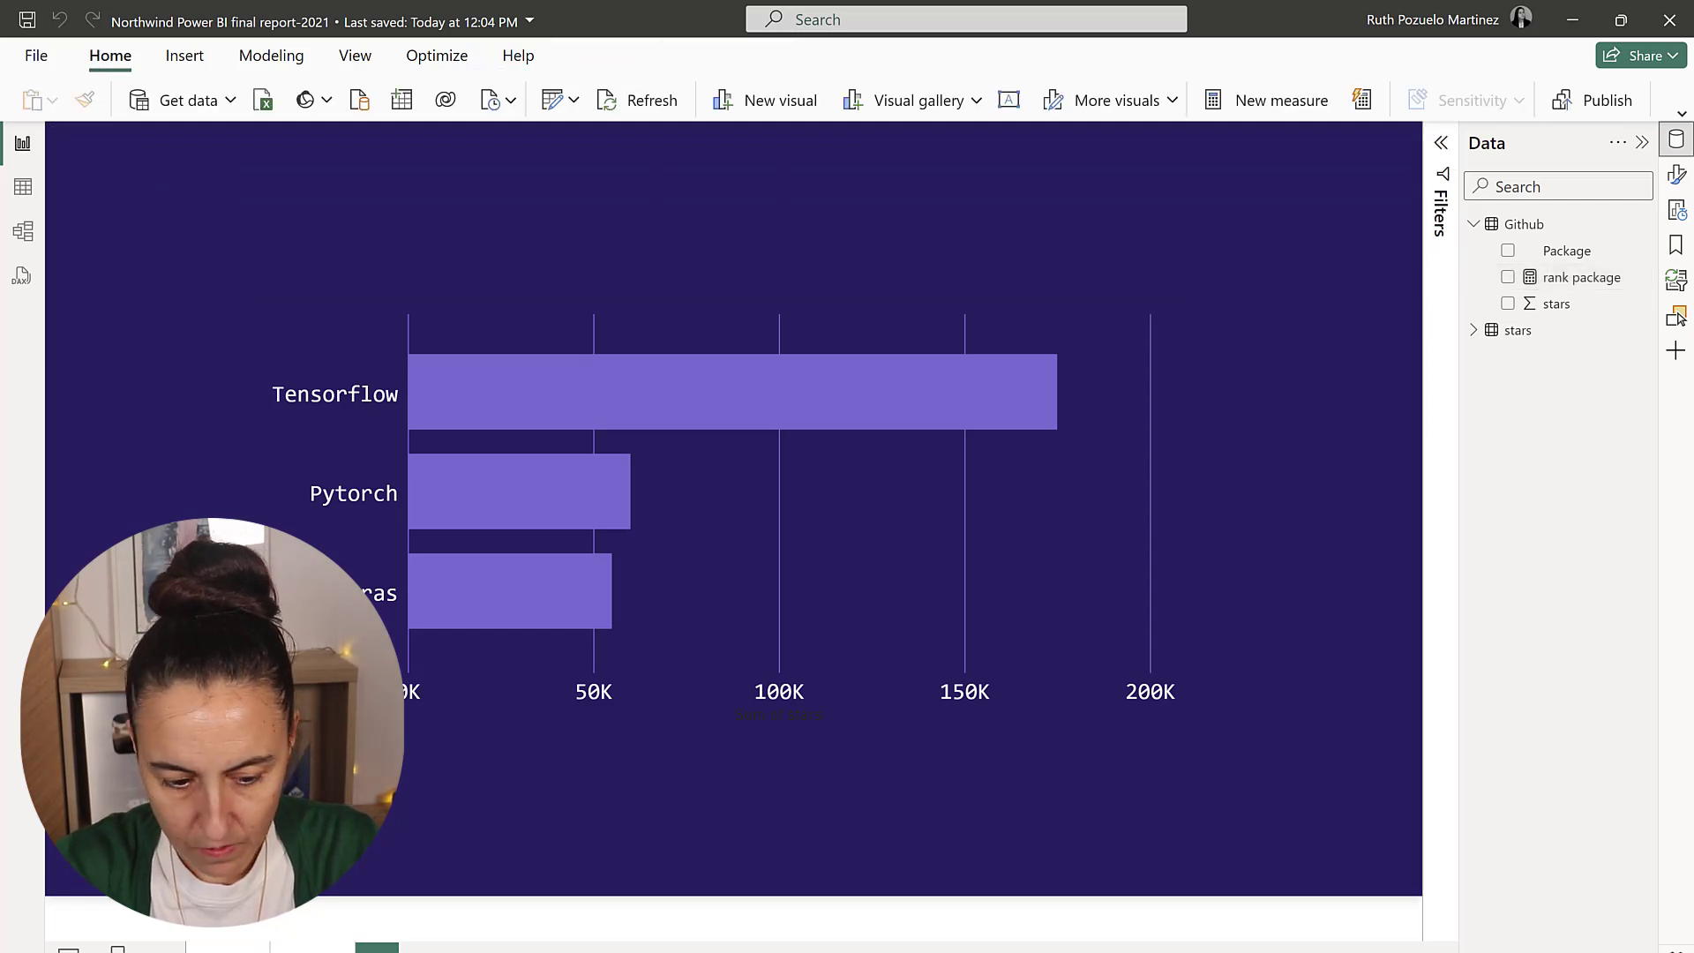
# - On a new report page, build a table visual of Package and rank package
pyautogui.click(422, 948)
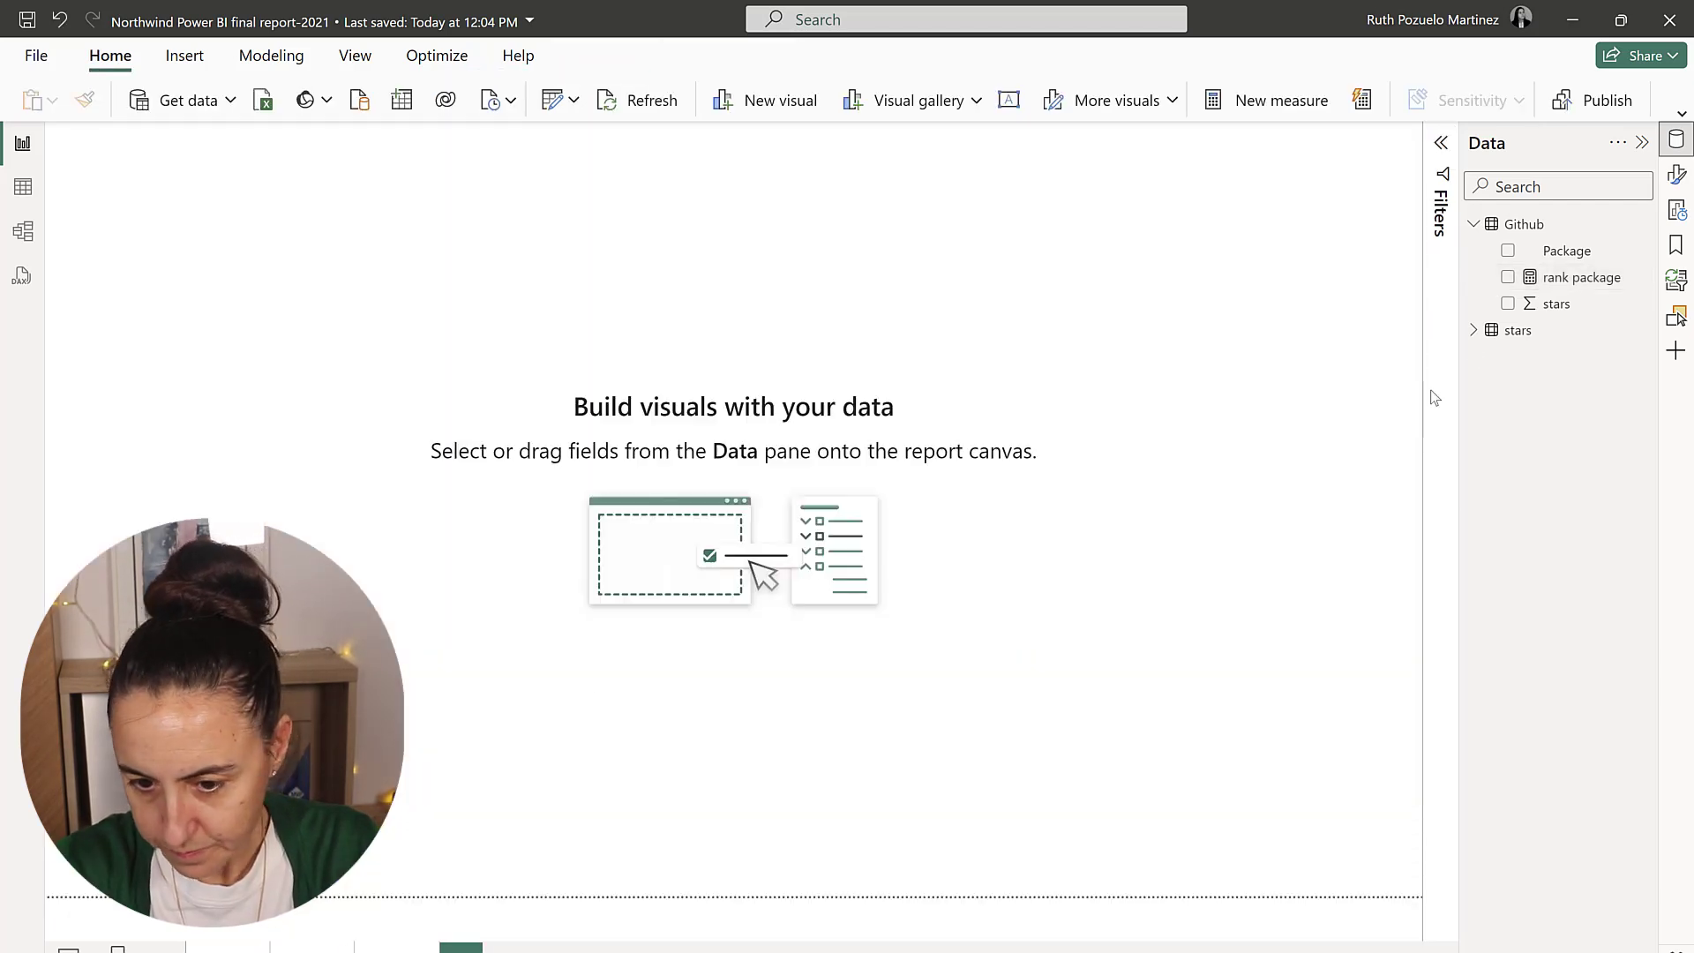
pyautogui.moveTo(1567, 250); pyautogui.dragTo(834, 388)
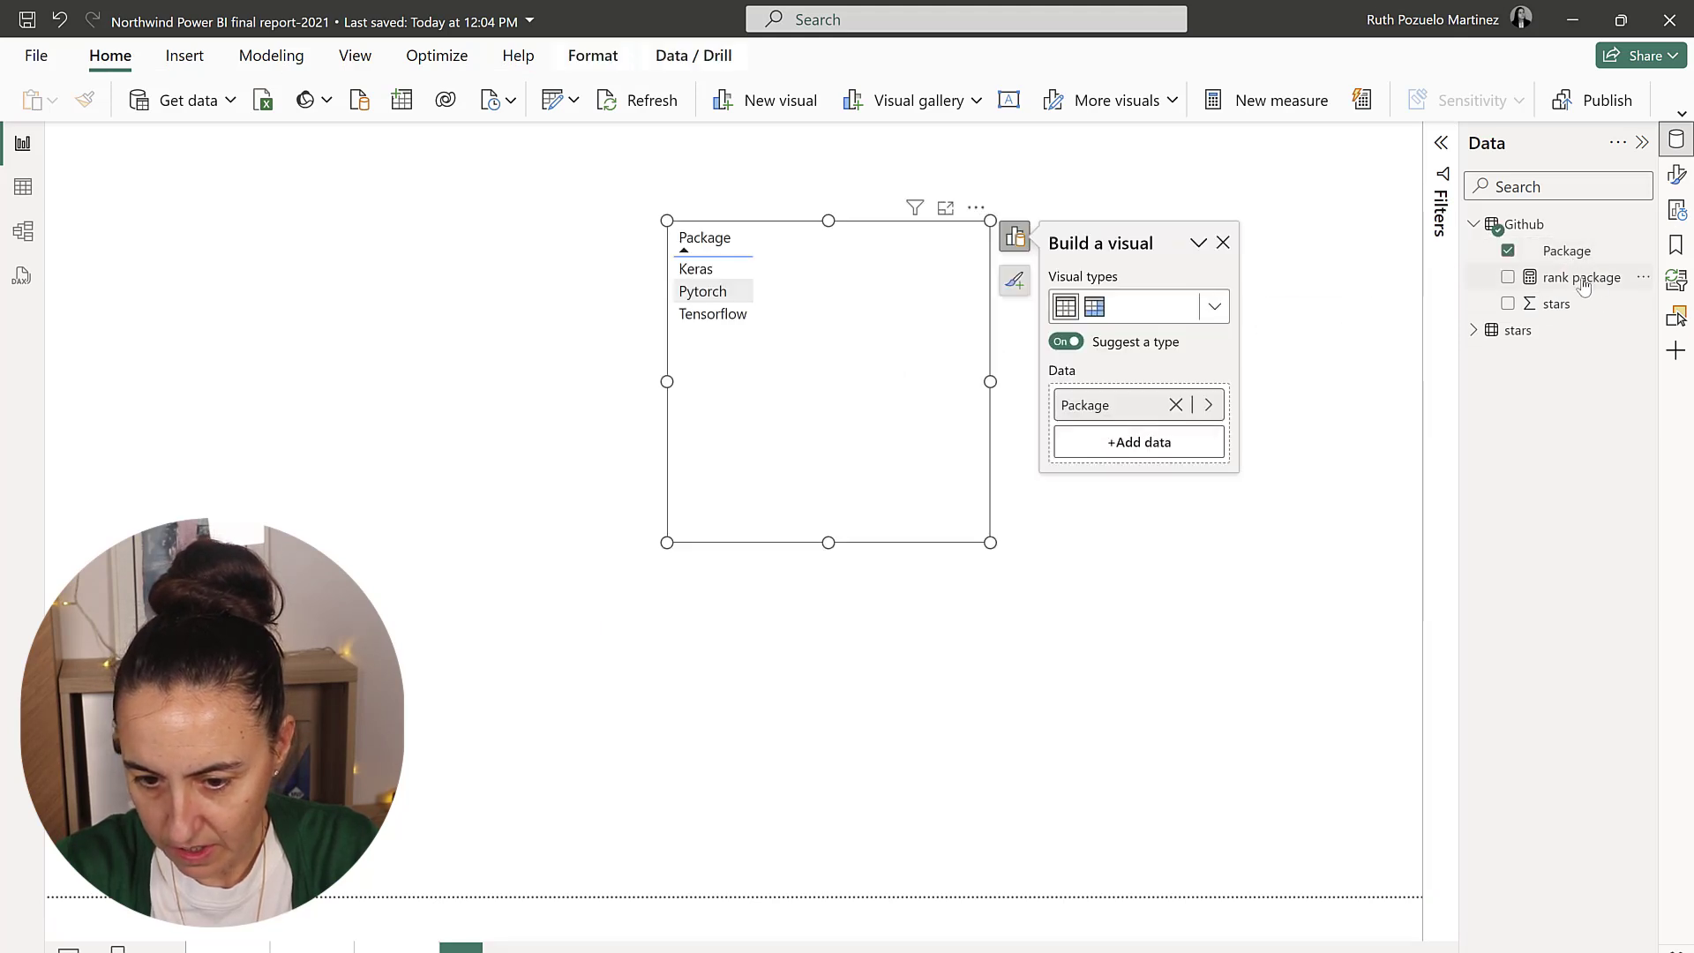
pyautogui.moveTo(1517, 281); pyautogui.dragTo(909, 393)
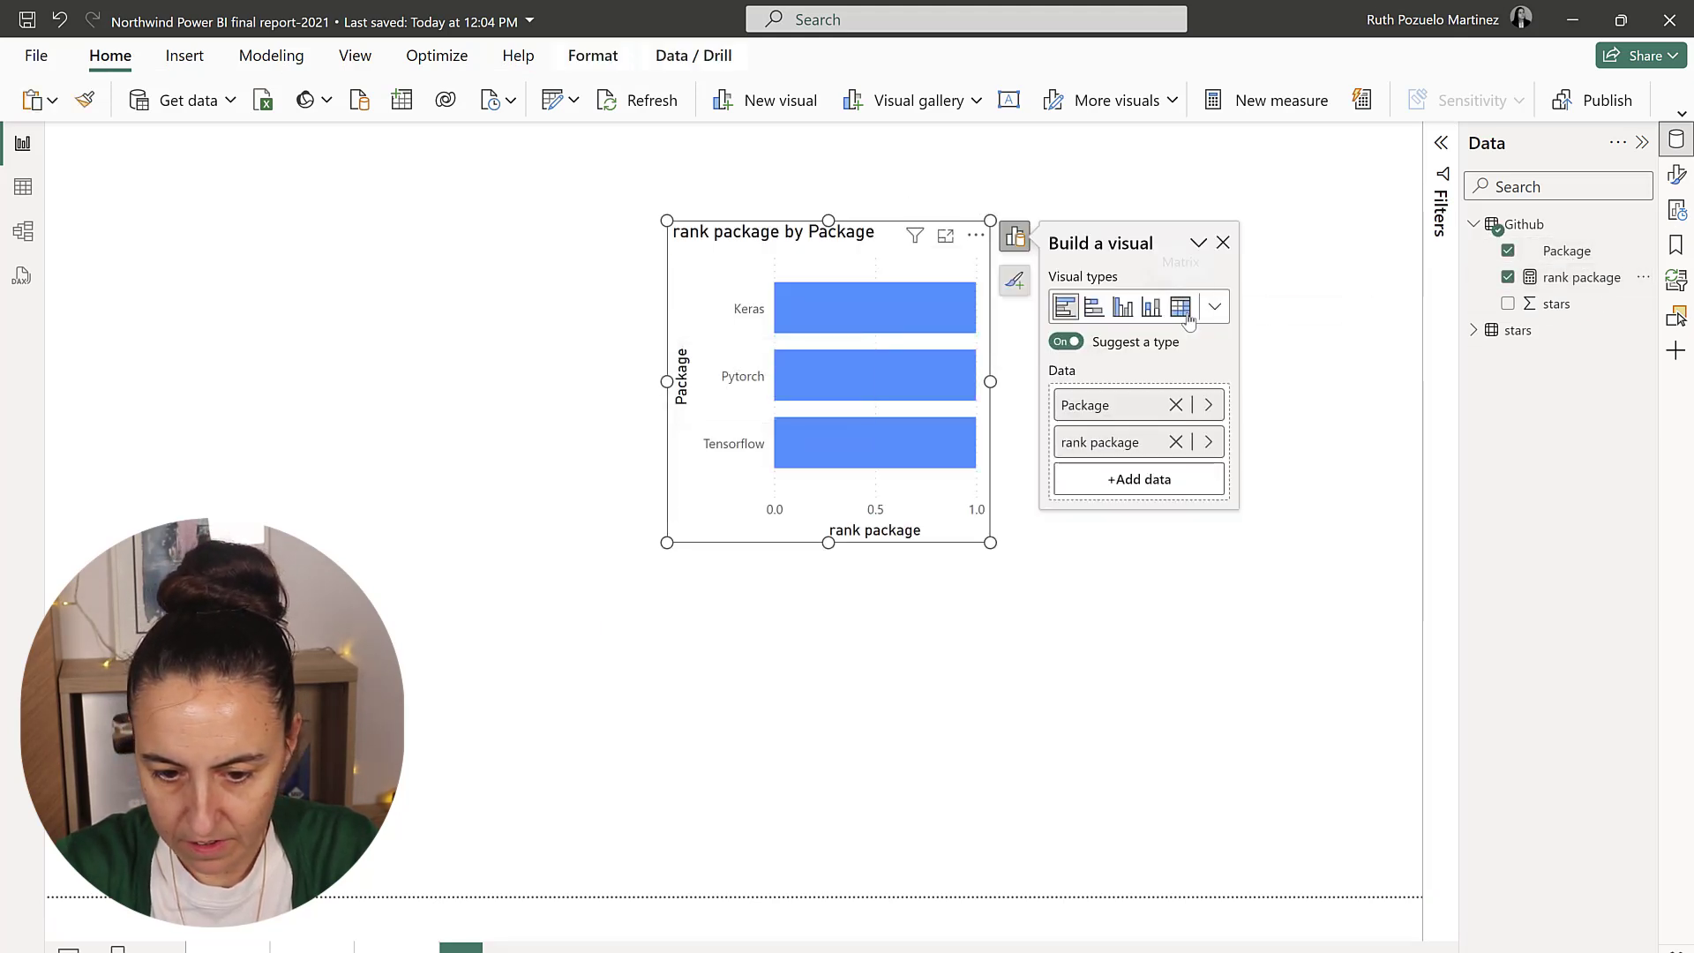
pyautogui.click(1215, 308)
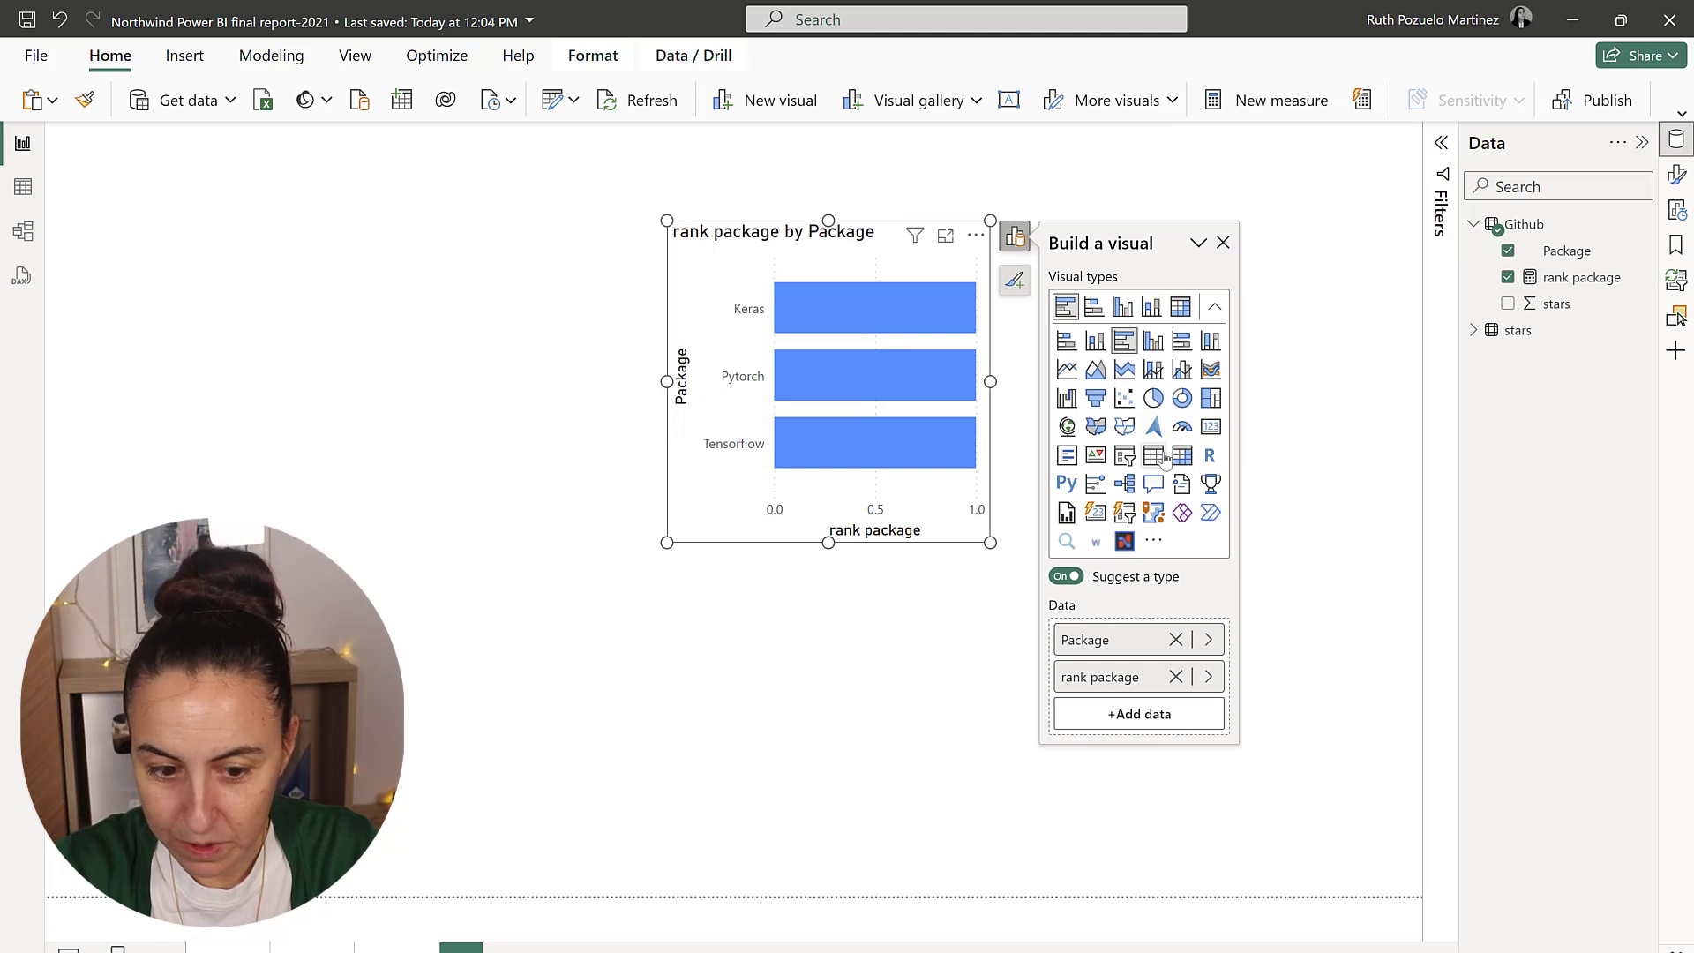
pyautogui.click(1163, 459)
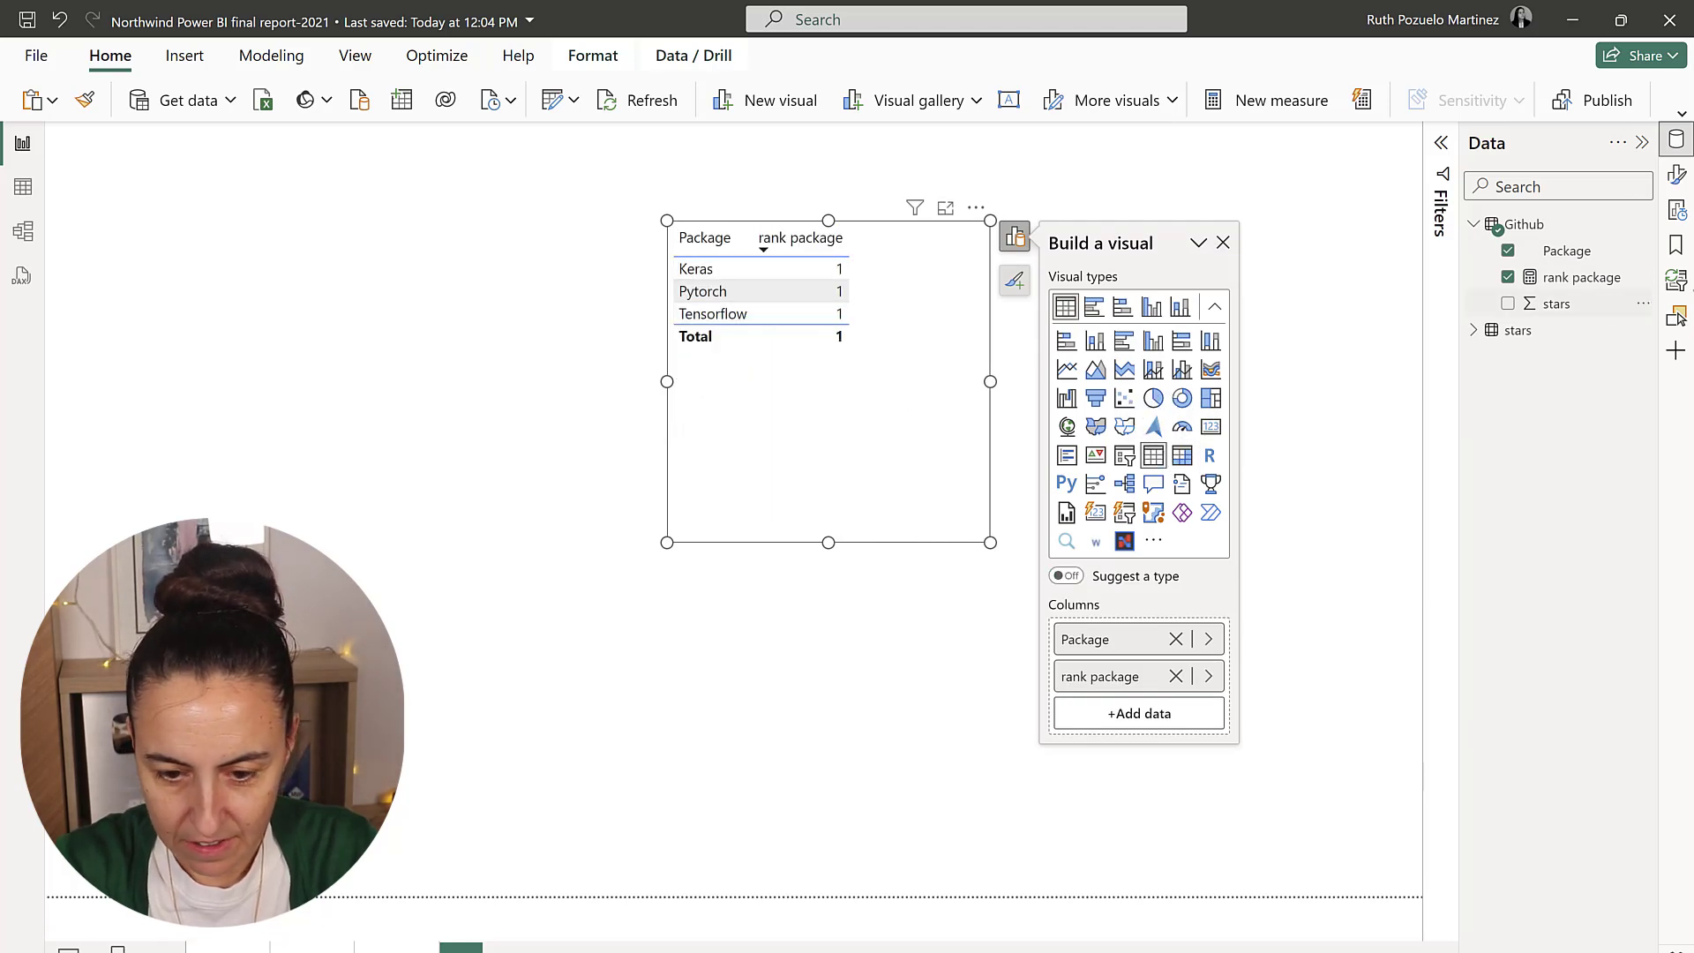
# - Point the measure's SUM at Github[stars], commit it, and sort the table ascending by rank
pyautogui.click(1566, 279)
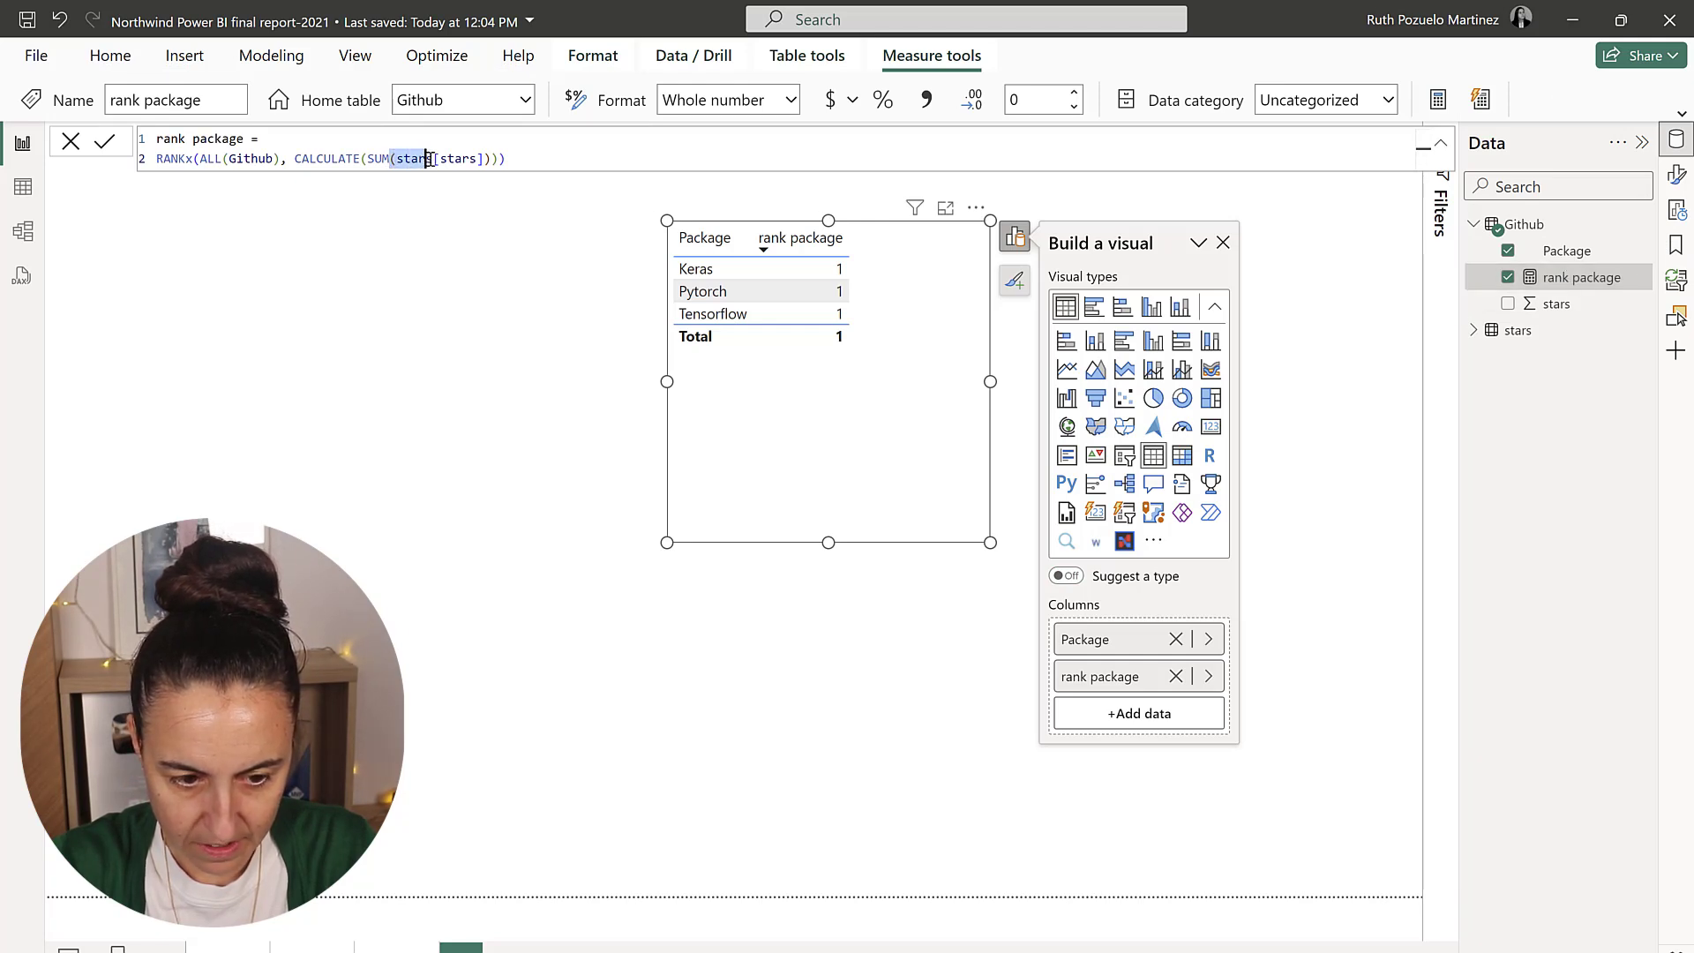
pyautogui.doubleClick(430, 160)
pyautogui.write('git')
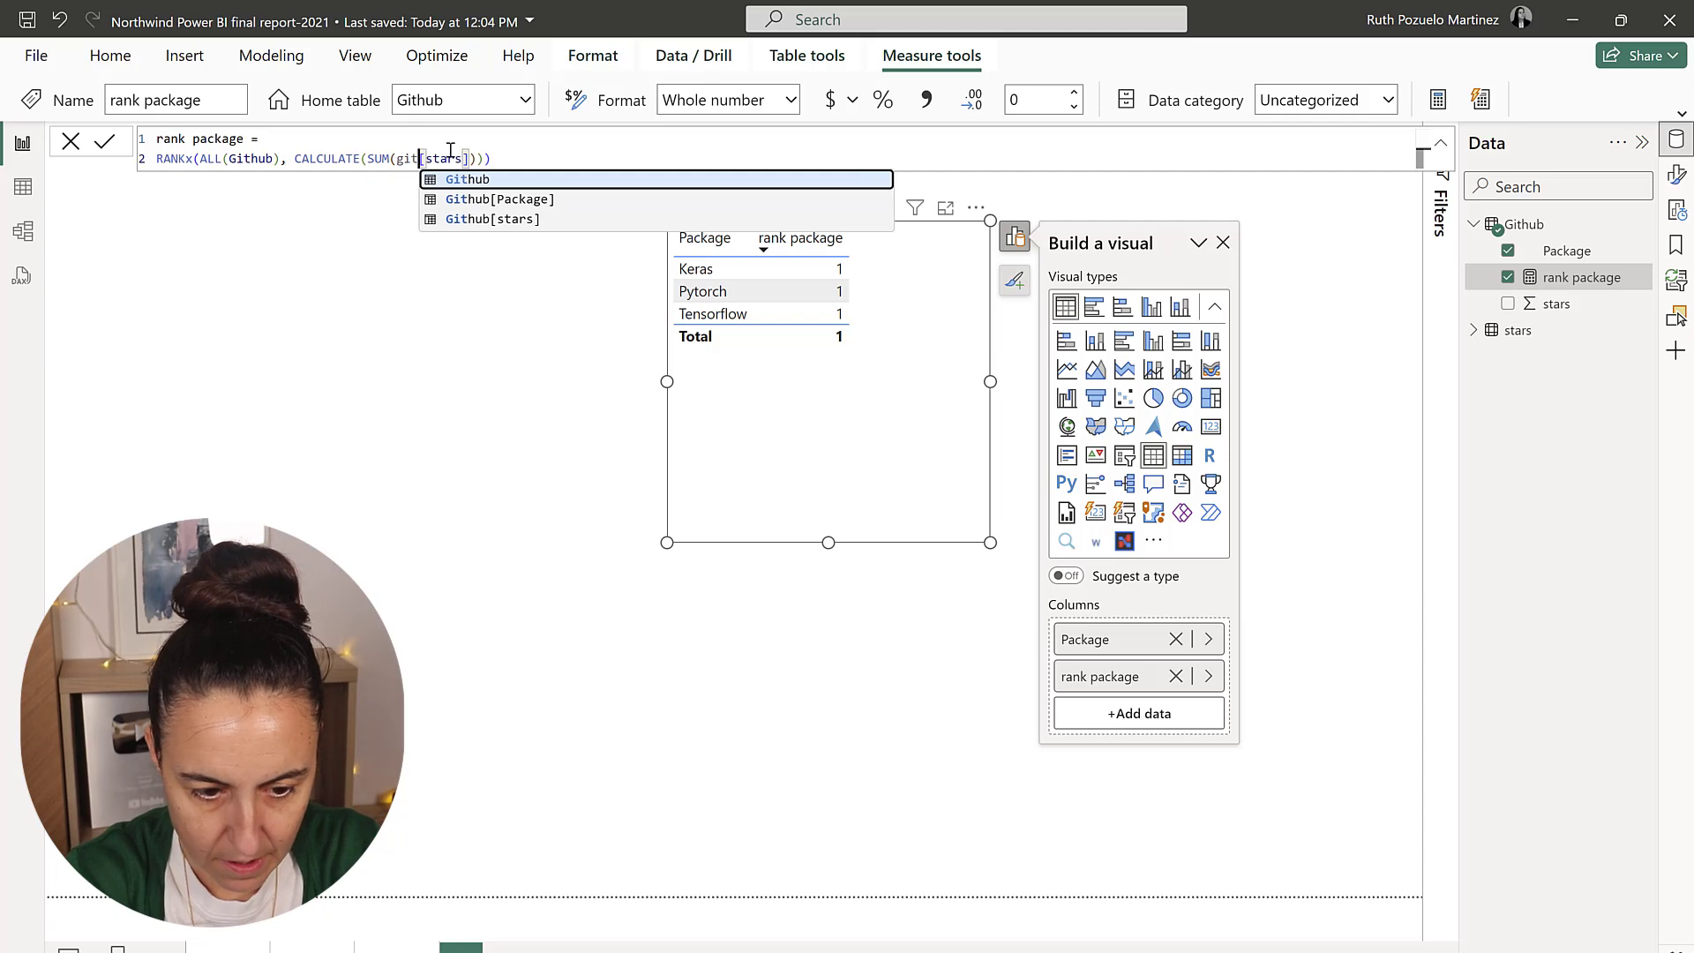
pyautogui.press('Down')
pyautogui.press('Down')
pyautogui.press('Tab')
pyautogui.press('Right')
pyautogui.press('Delete')
pyautogui.press('Delete')
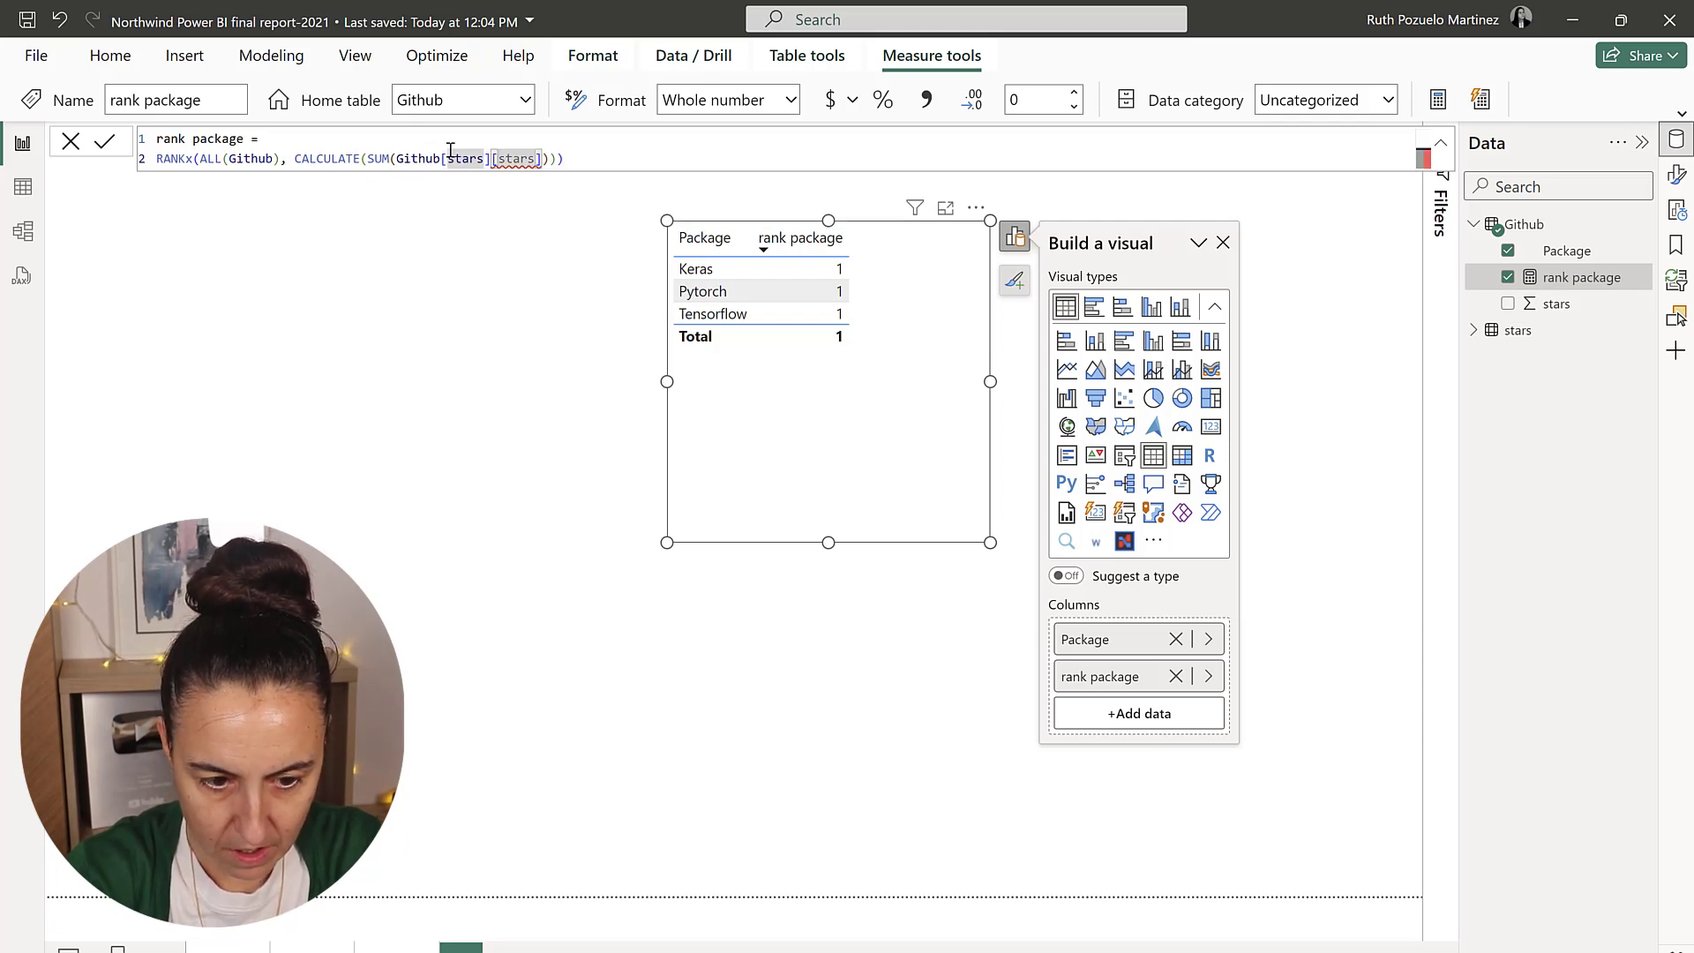
pyautogui.press('Delete')
pyautogui.press('Delete')
pyautogui.press('Delete')
pyautogui.press('Delete')
pyautogui.press('BackSpace')
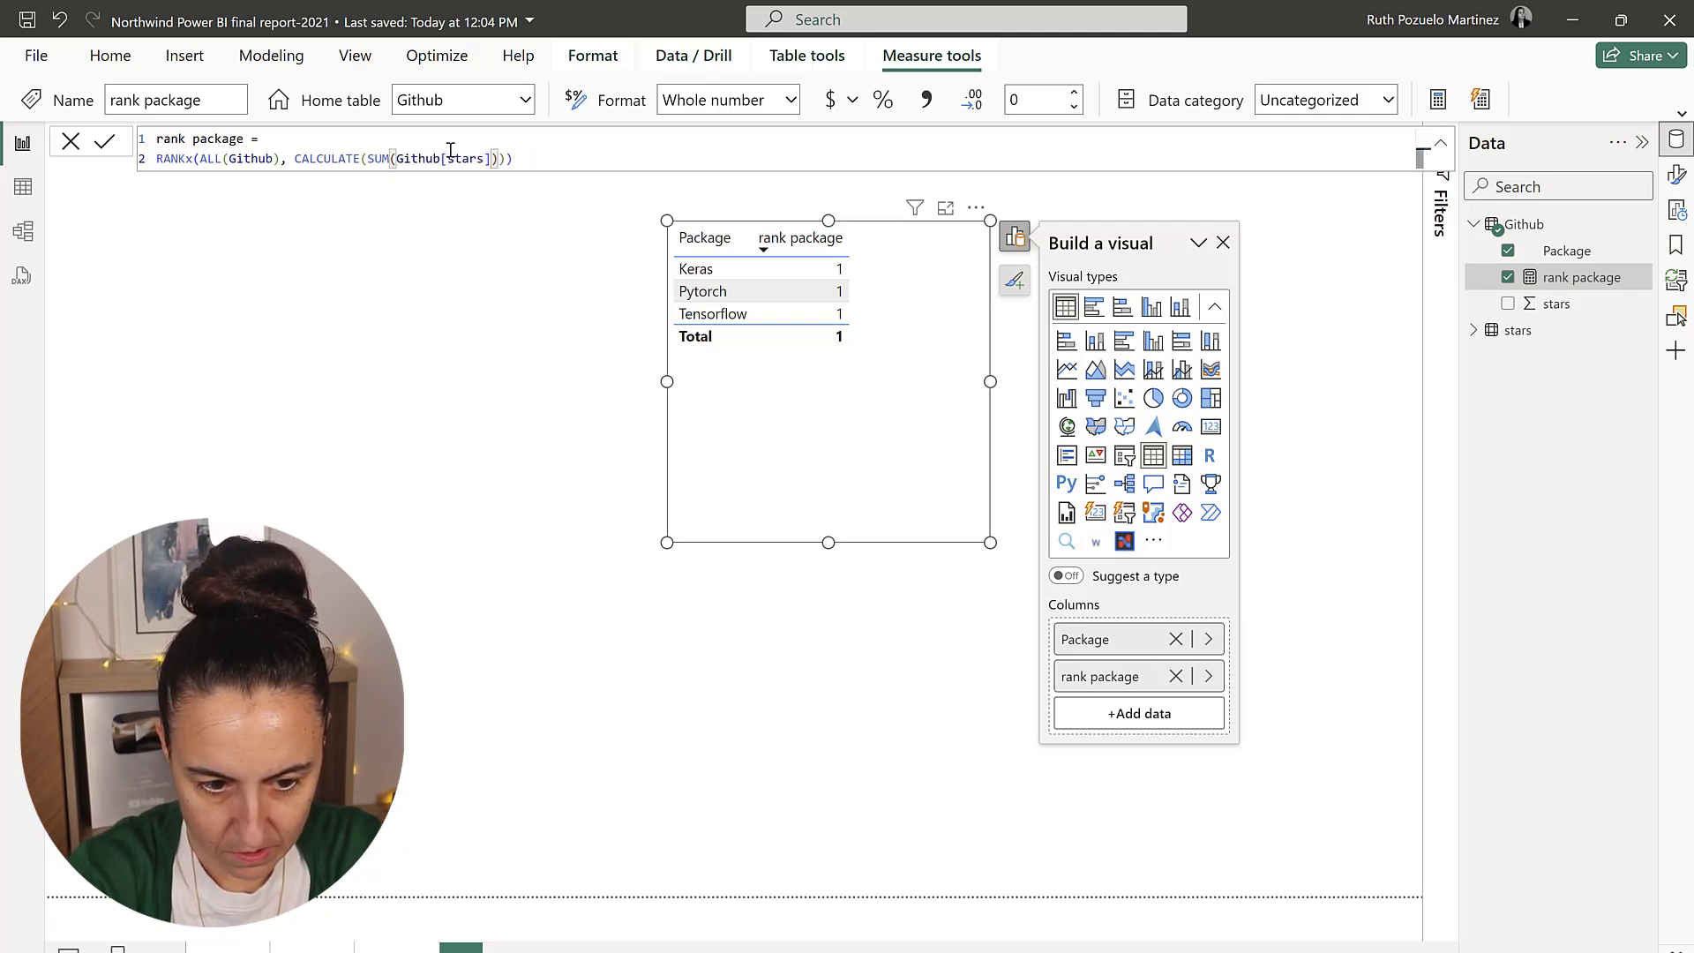
pyautogui.press('Return')
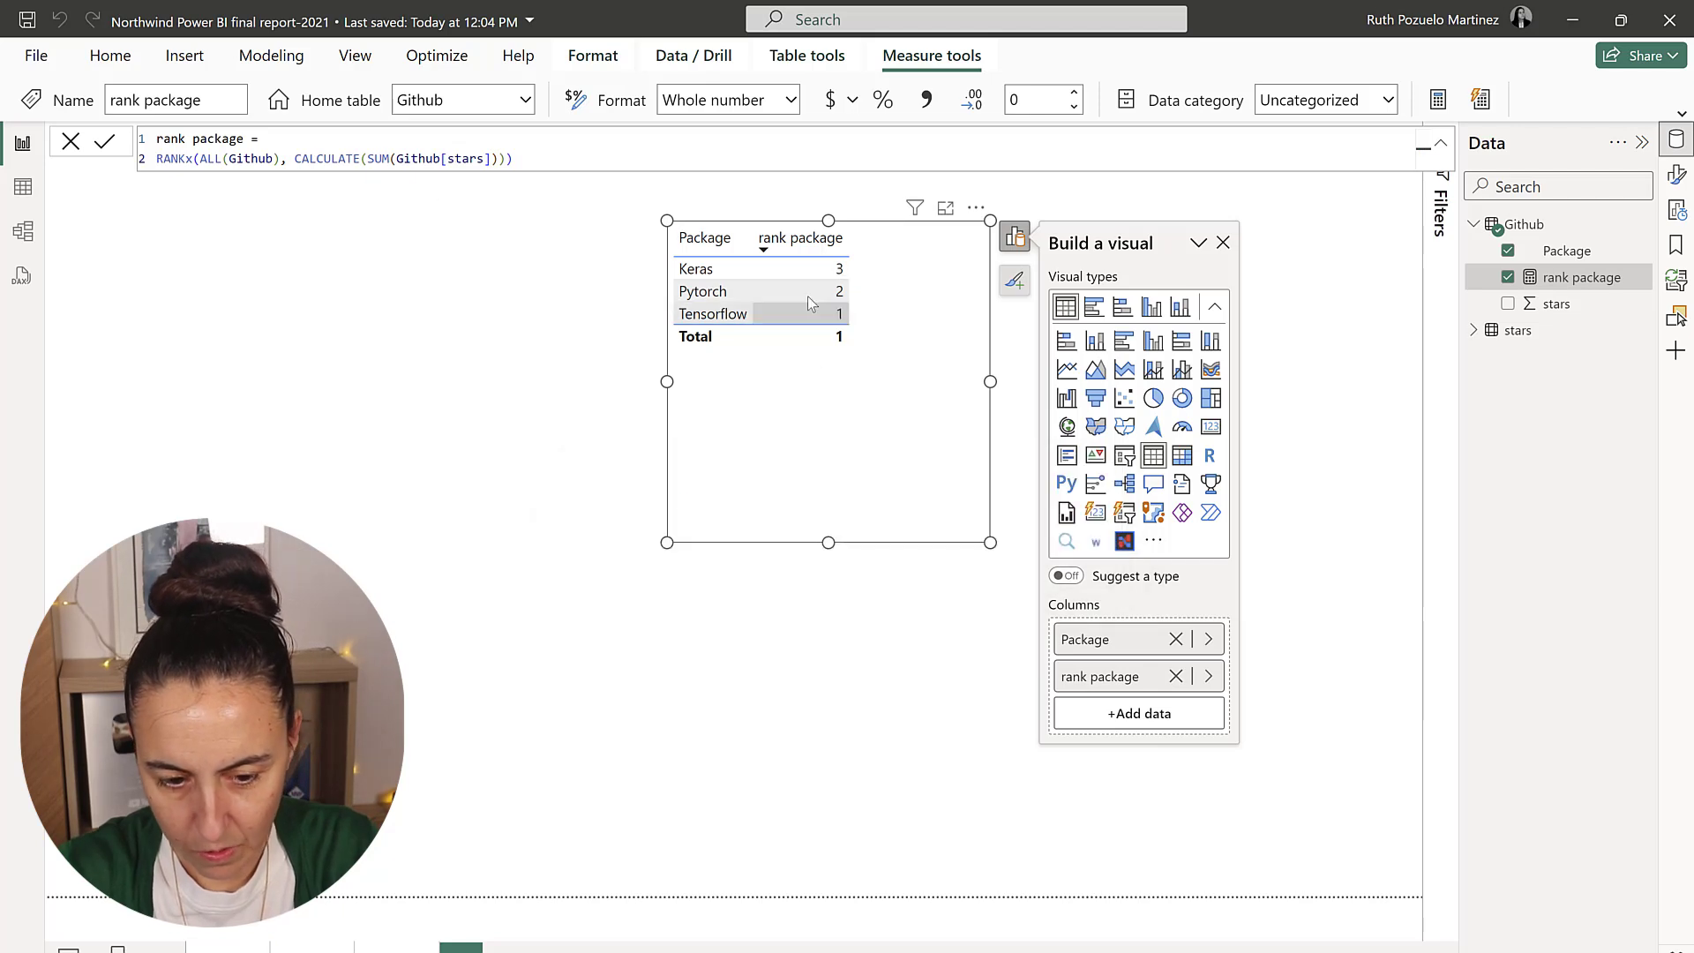
pyautogui.click(797, 244)
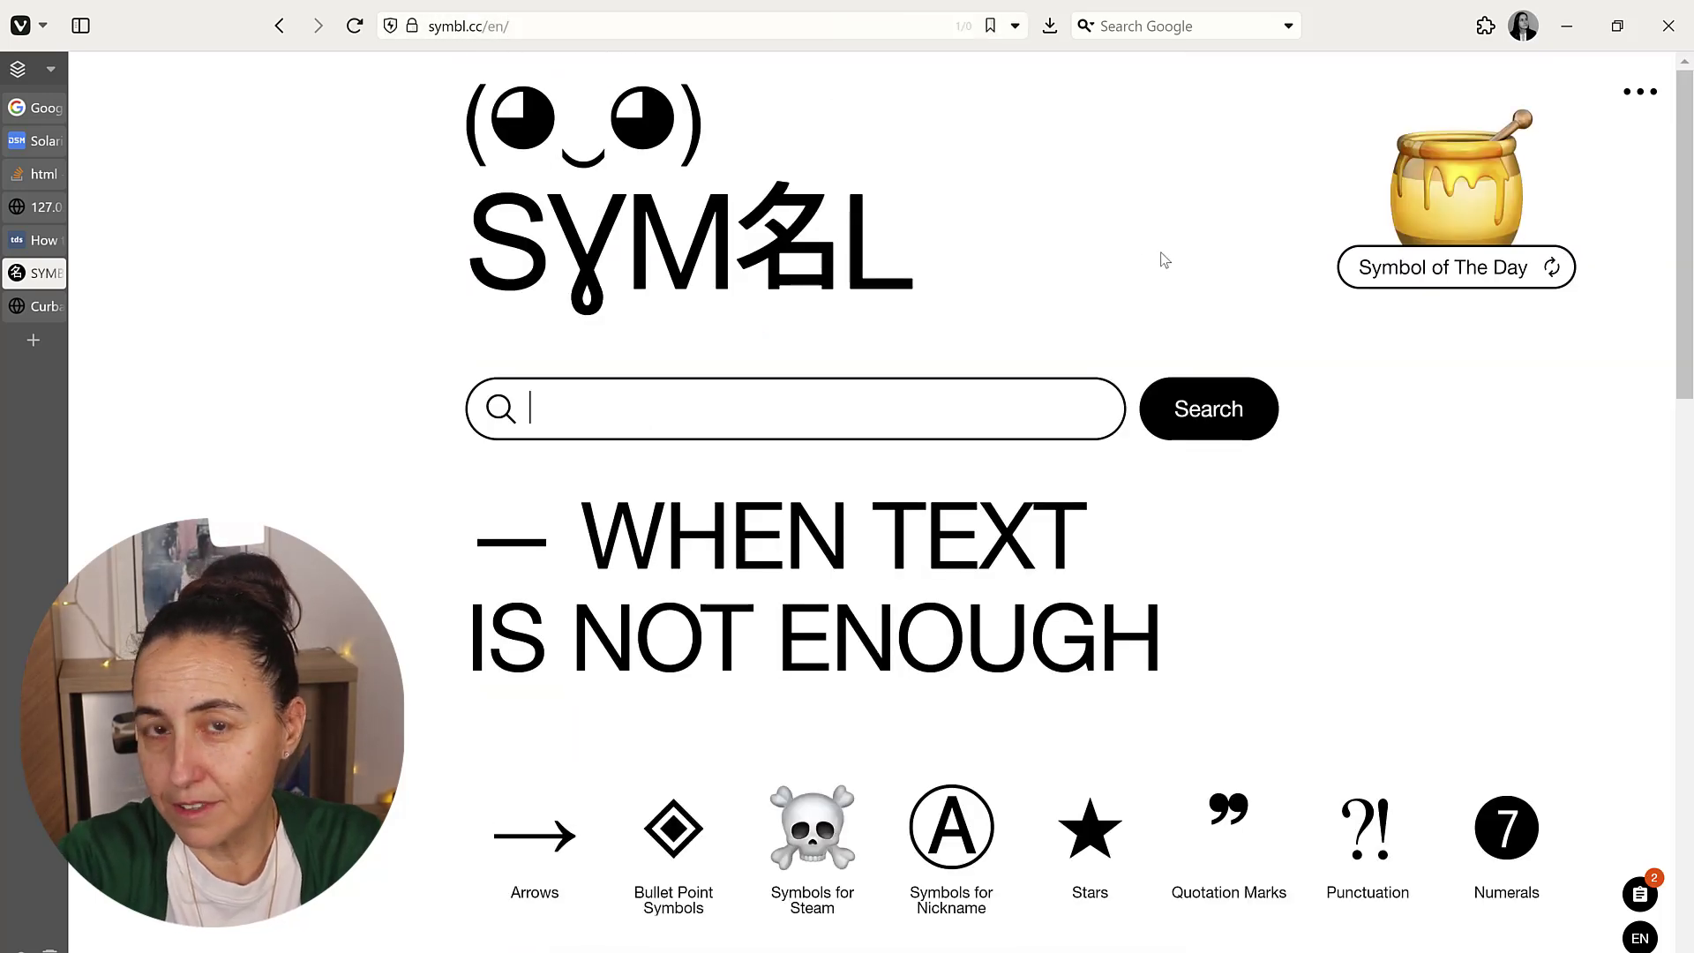
# - Search symbl.cc for 'medal' and copy the First Place Medal code &#129351;
pyautogui.press('Return')
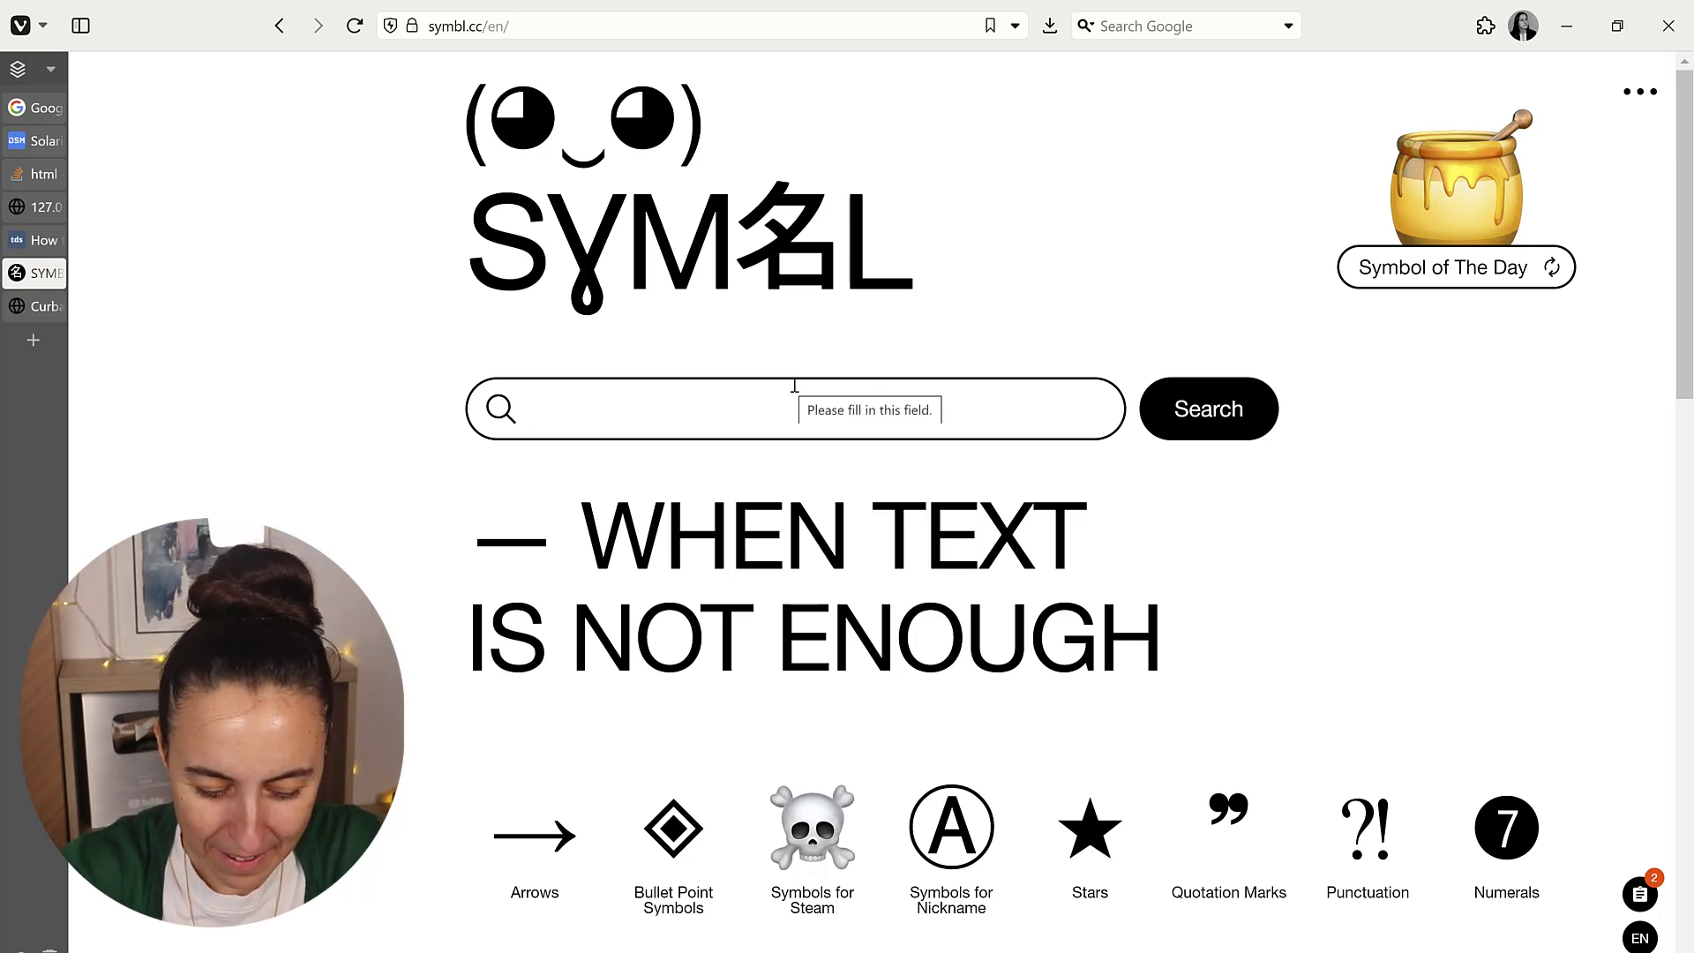
pyautogui.write('medal')
pyautogui.press('Return')
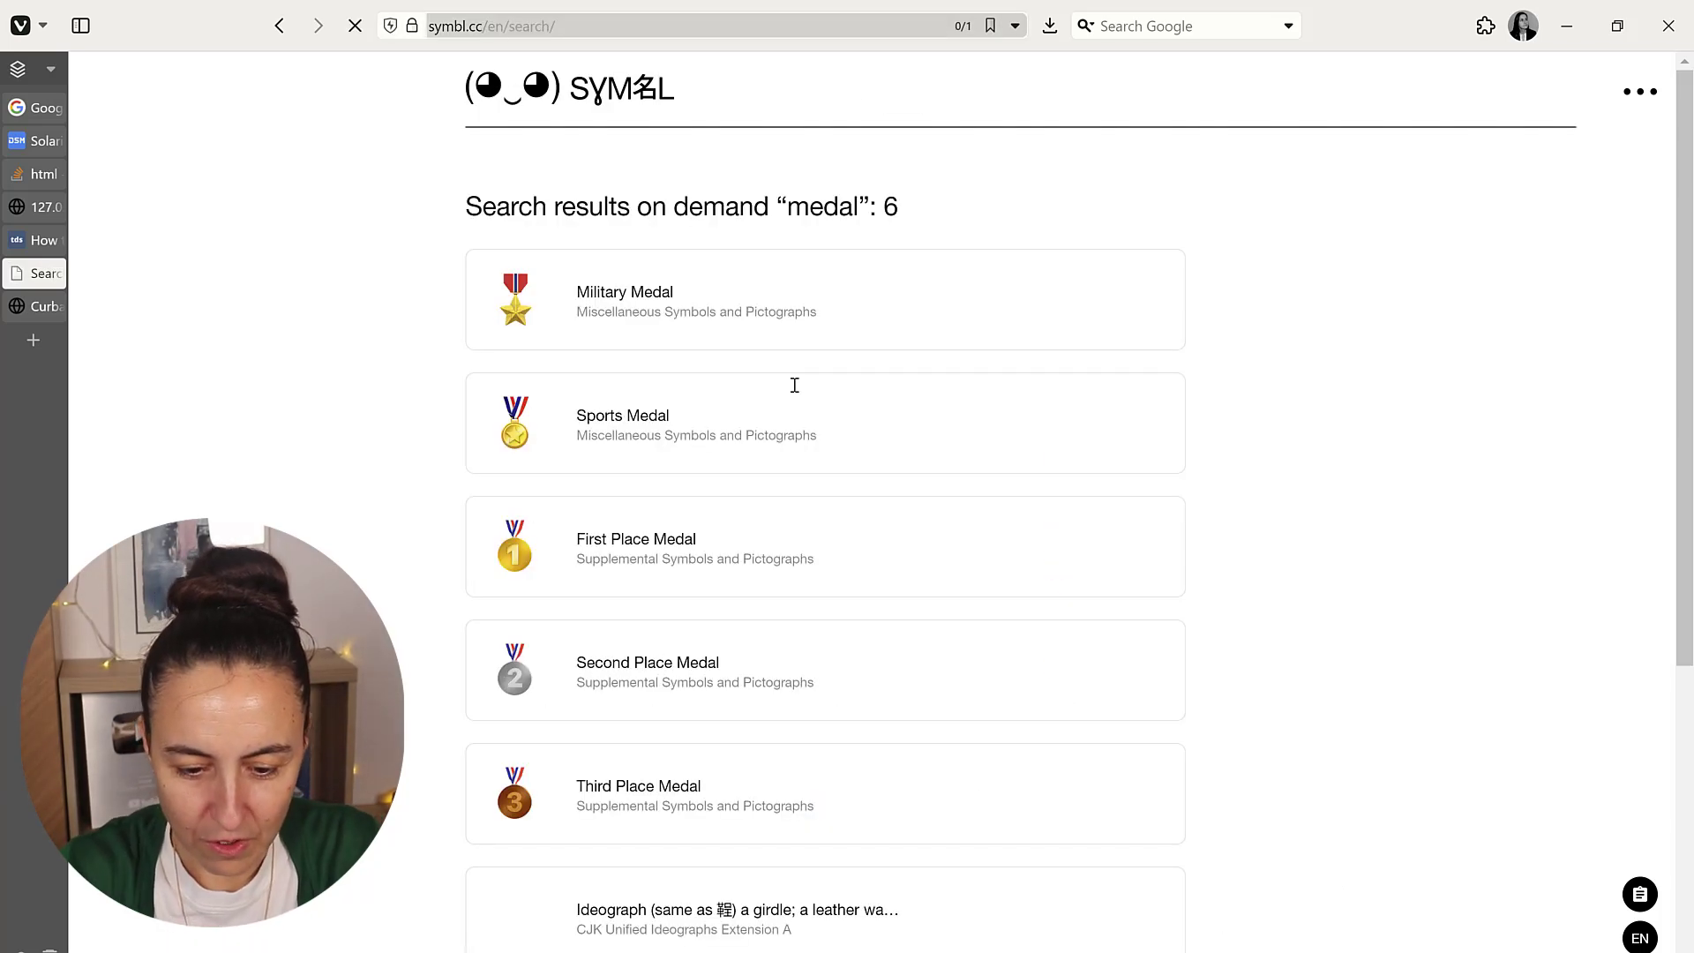
pyautogui.scroll(-3, 794, 578)
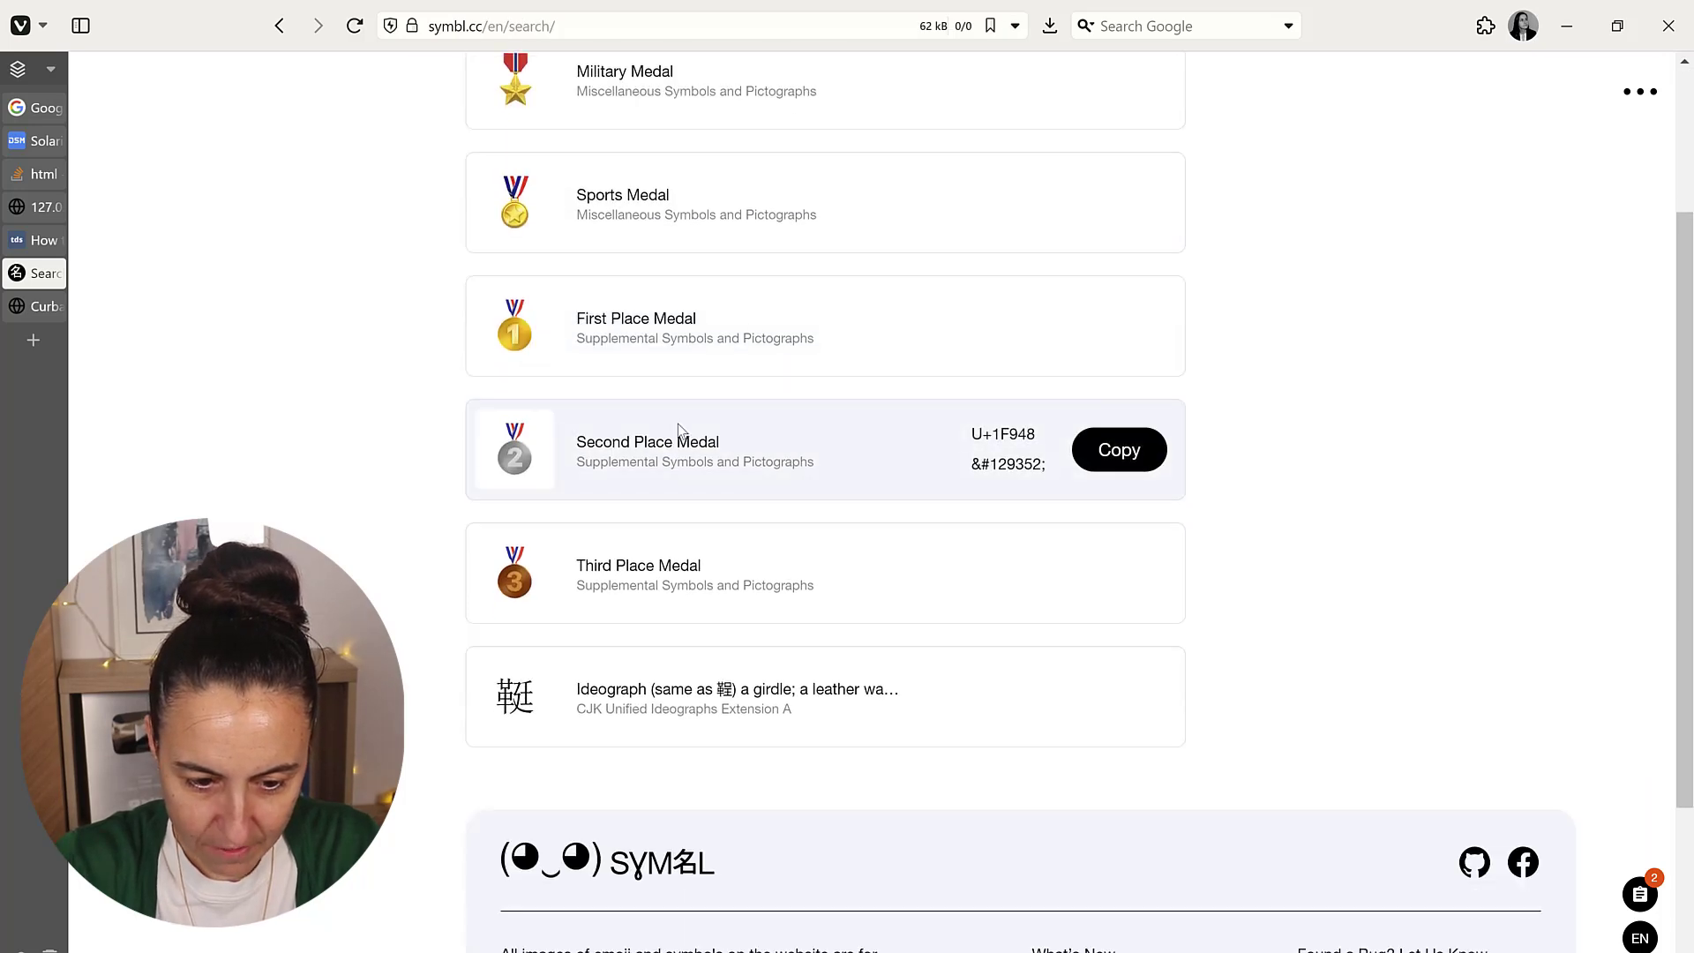
pyautogui.click(964, 354)
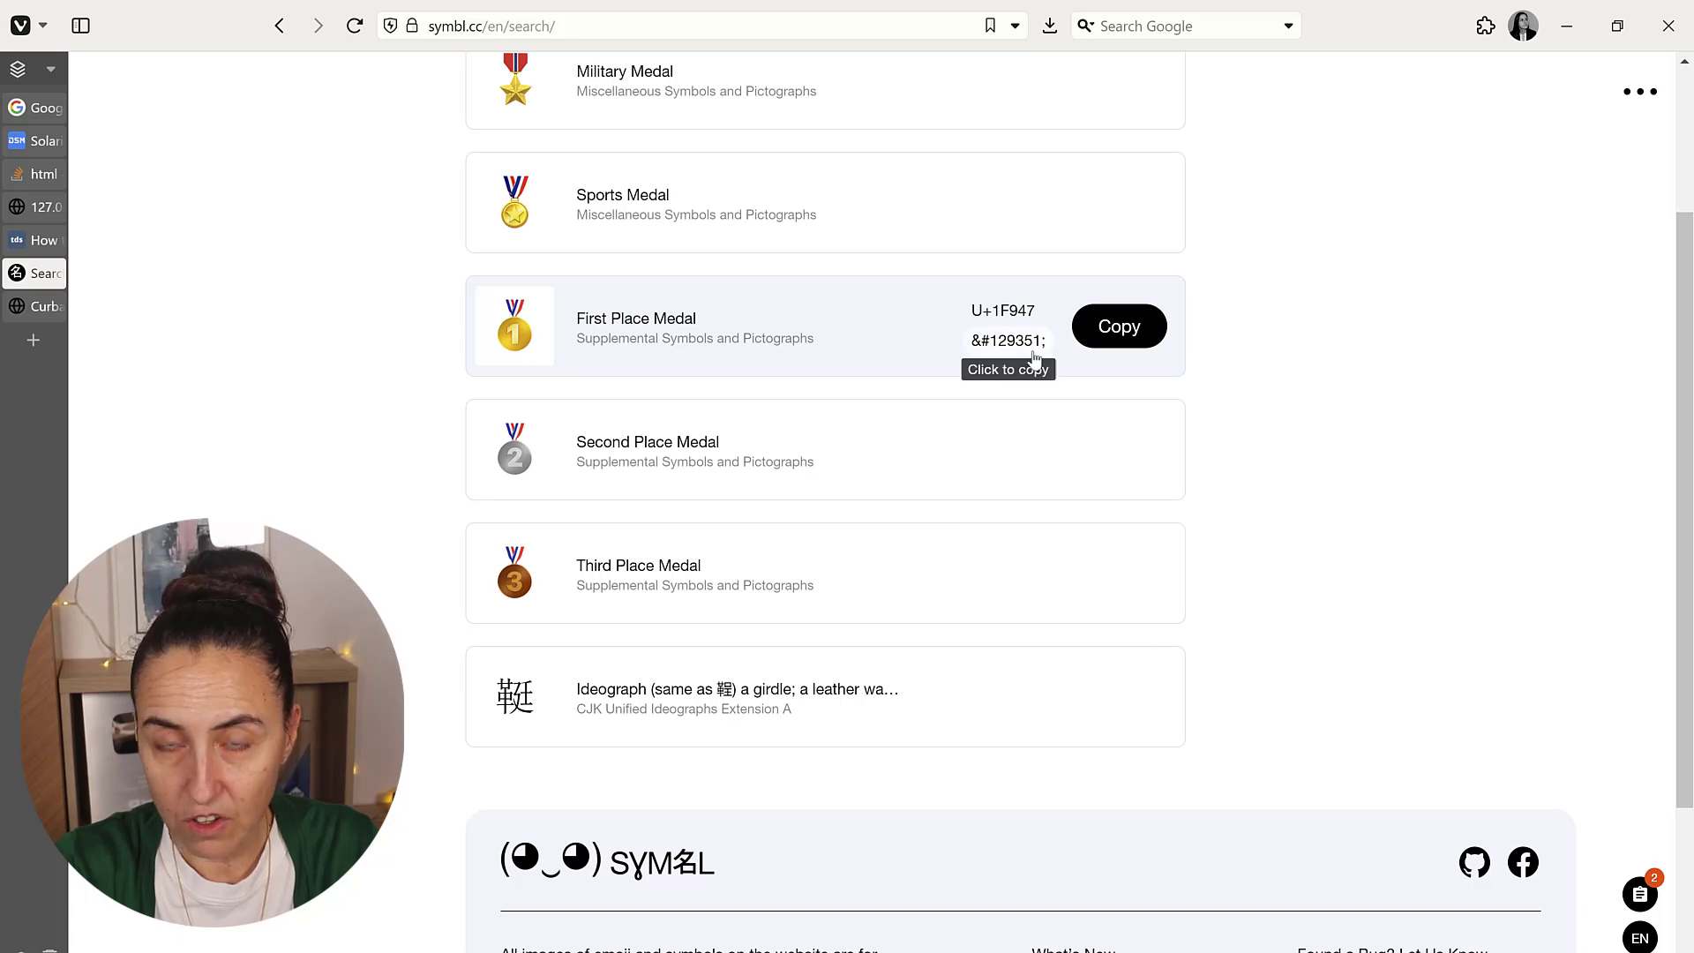
pyautogui.hotkey('alt', 'Tab')
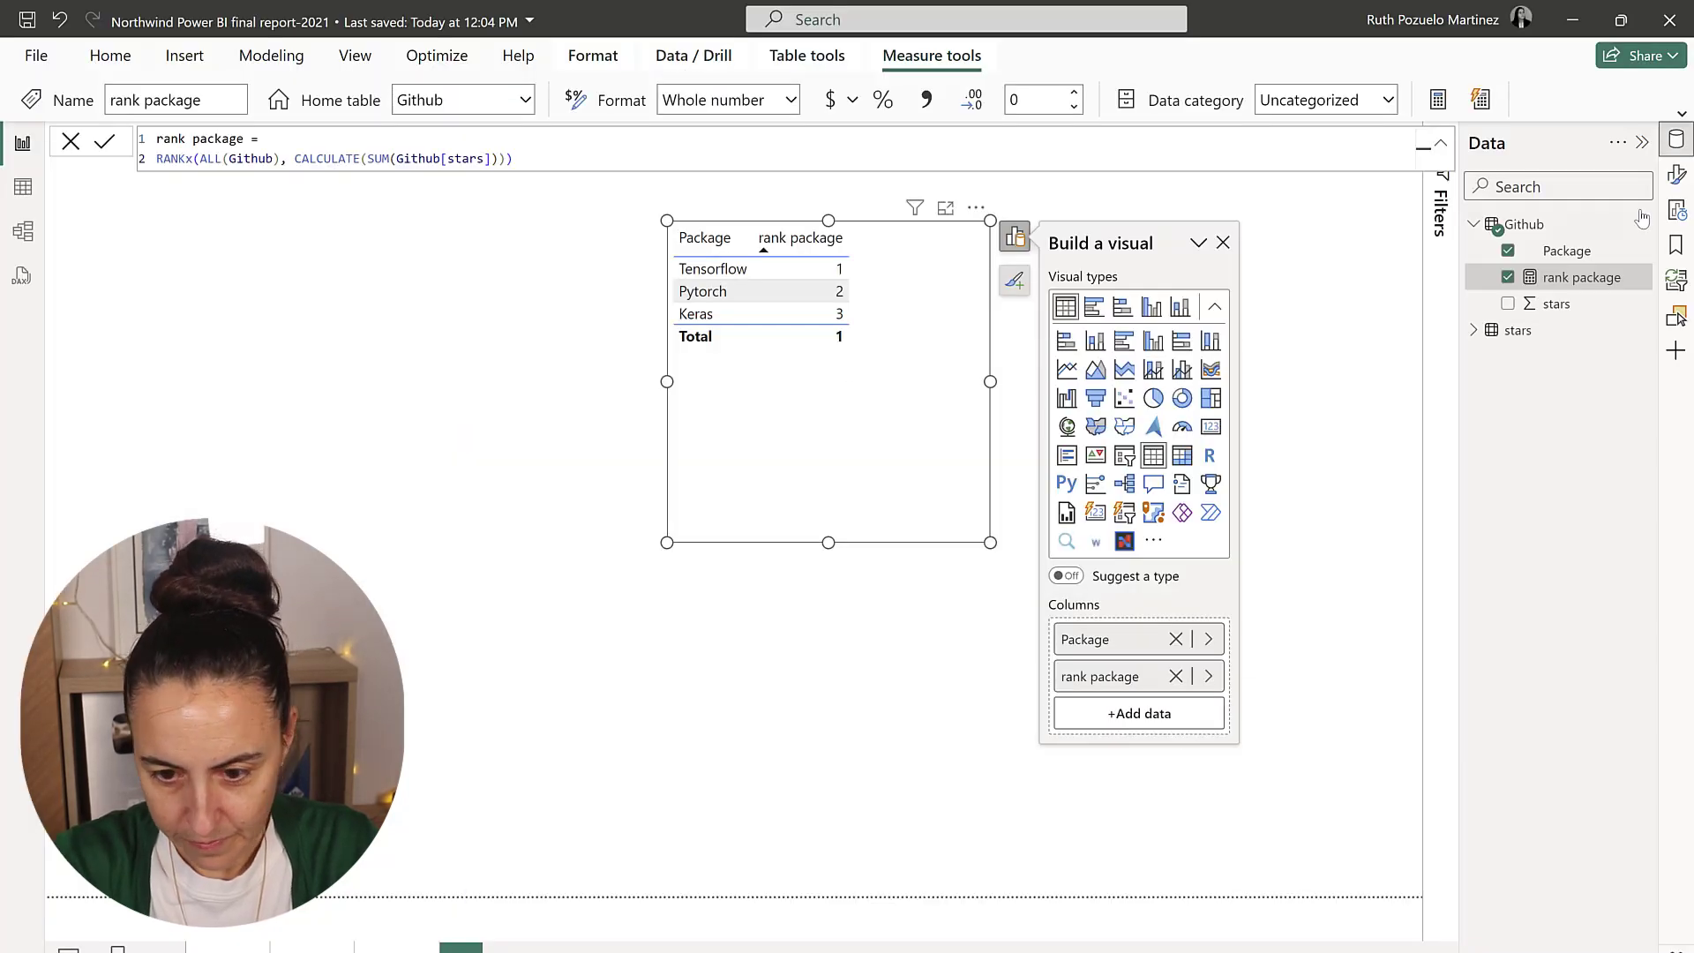
# - Create a 'datalabel' measure on Github starting SWITCH([rank package], 1, UNICHAR(),
pyautogui.rightClick(1551, 228)
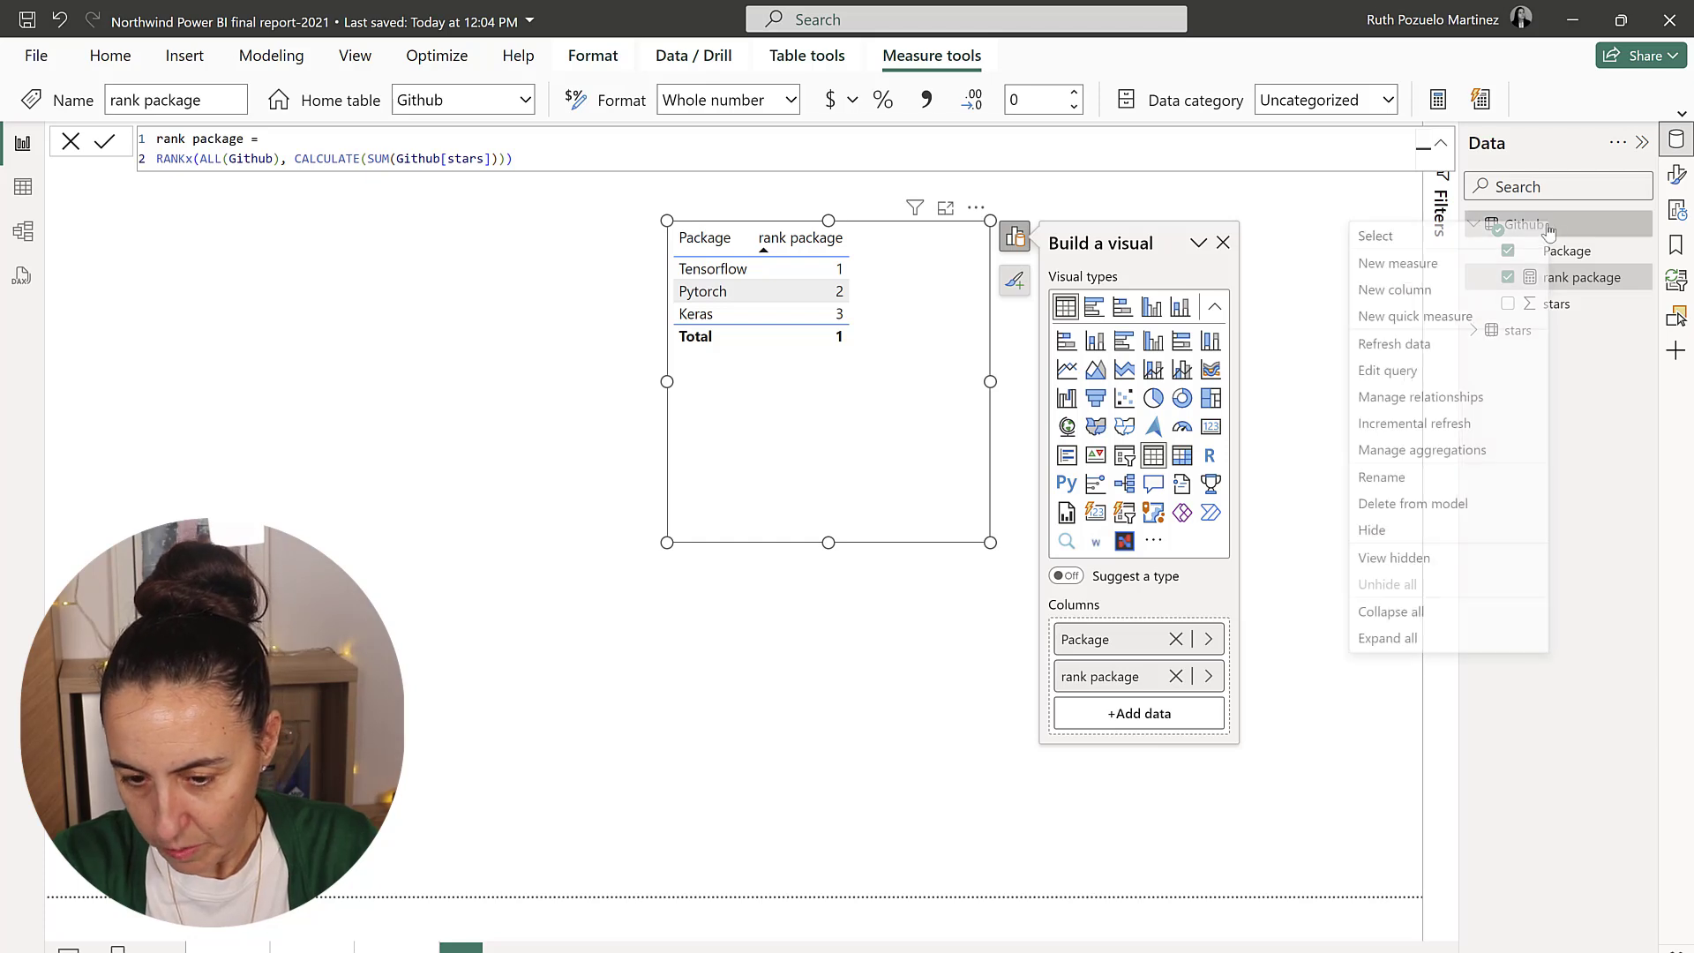
pyautogui.click(1443, 262)
pyautogui.write('data')
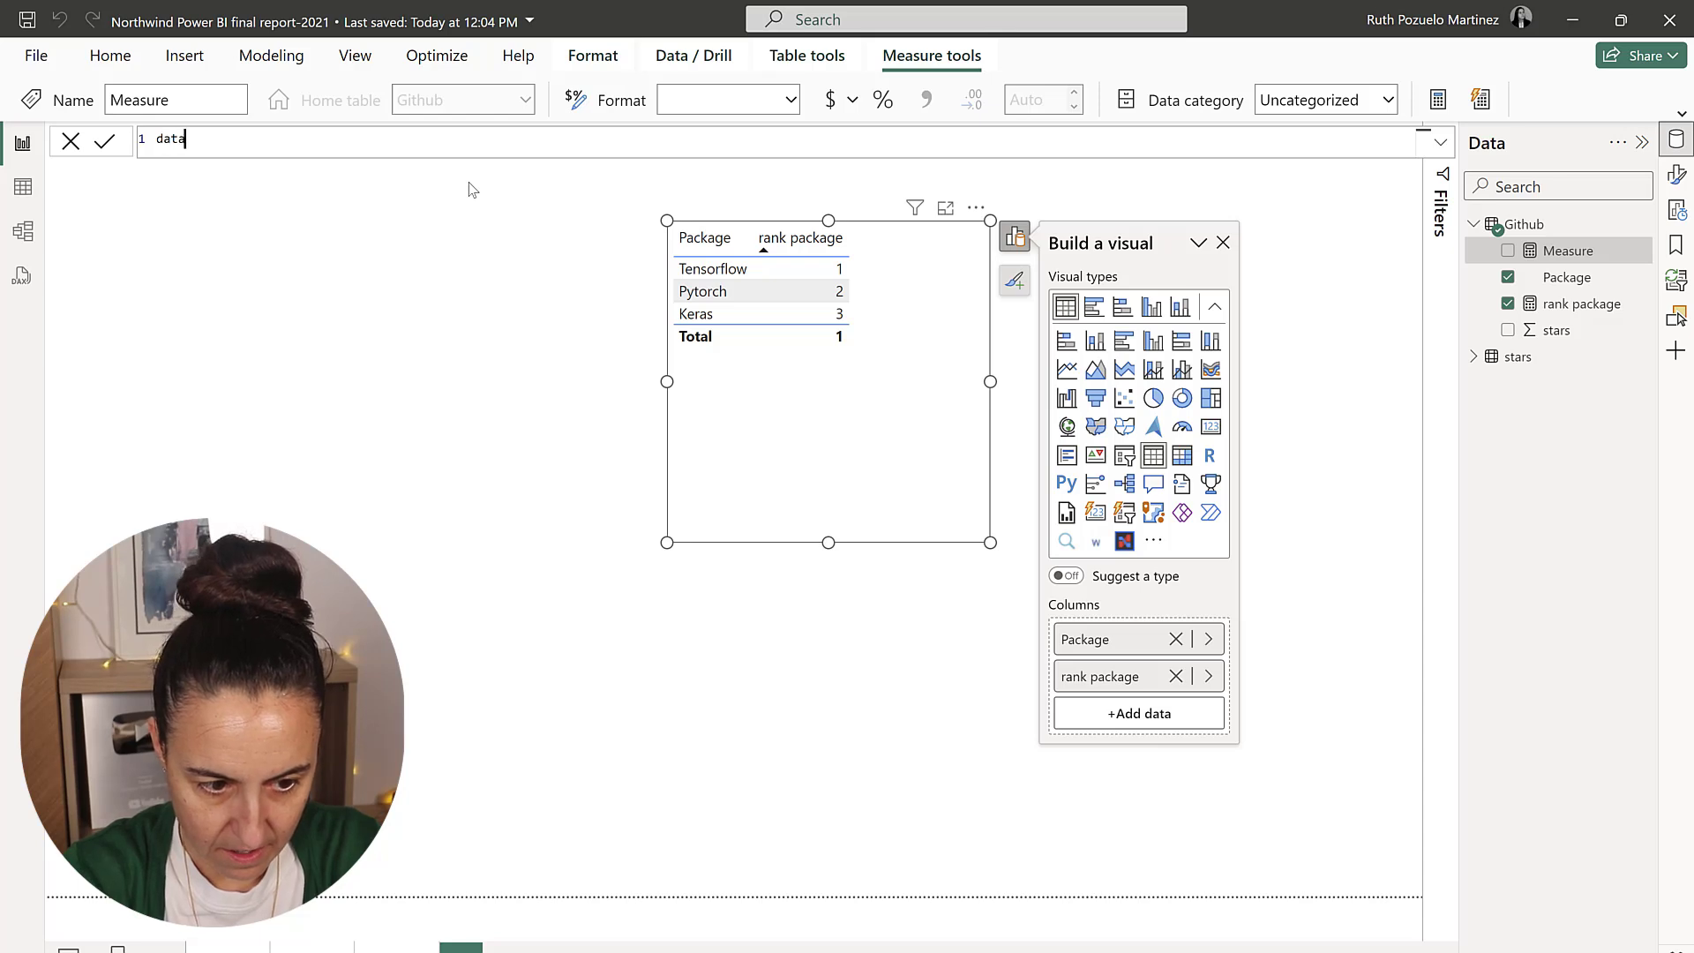
pyautogui.write('label =')
pyautogui.hotkey('shift', 'Return')
pyautogui.write('sw')
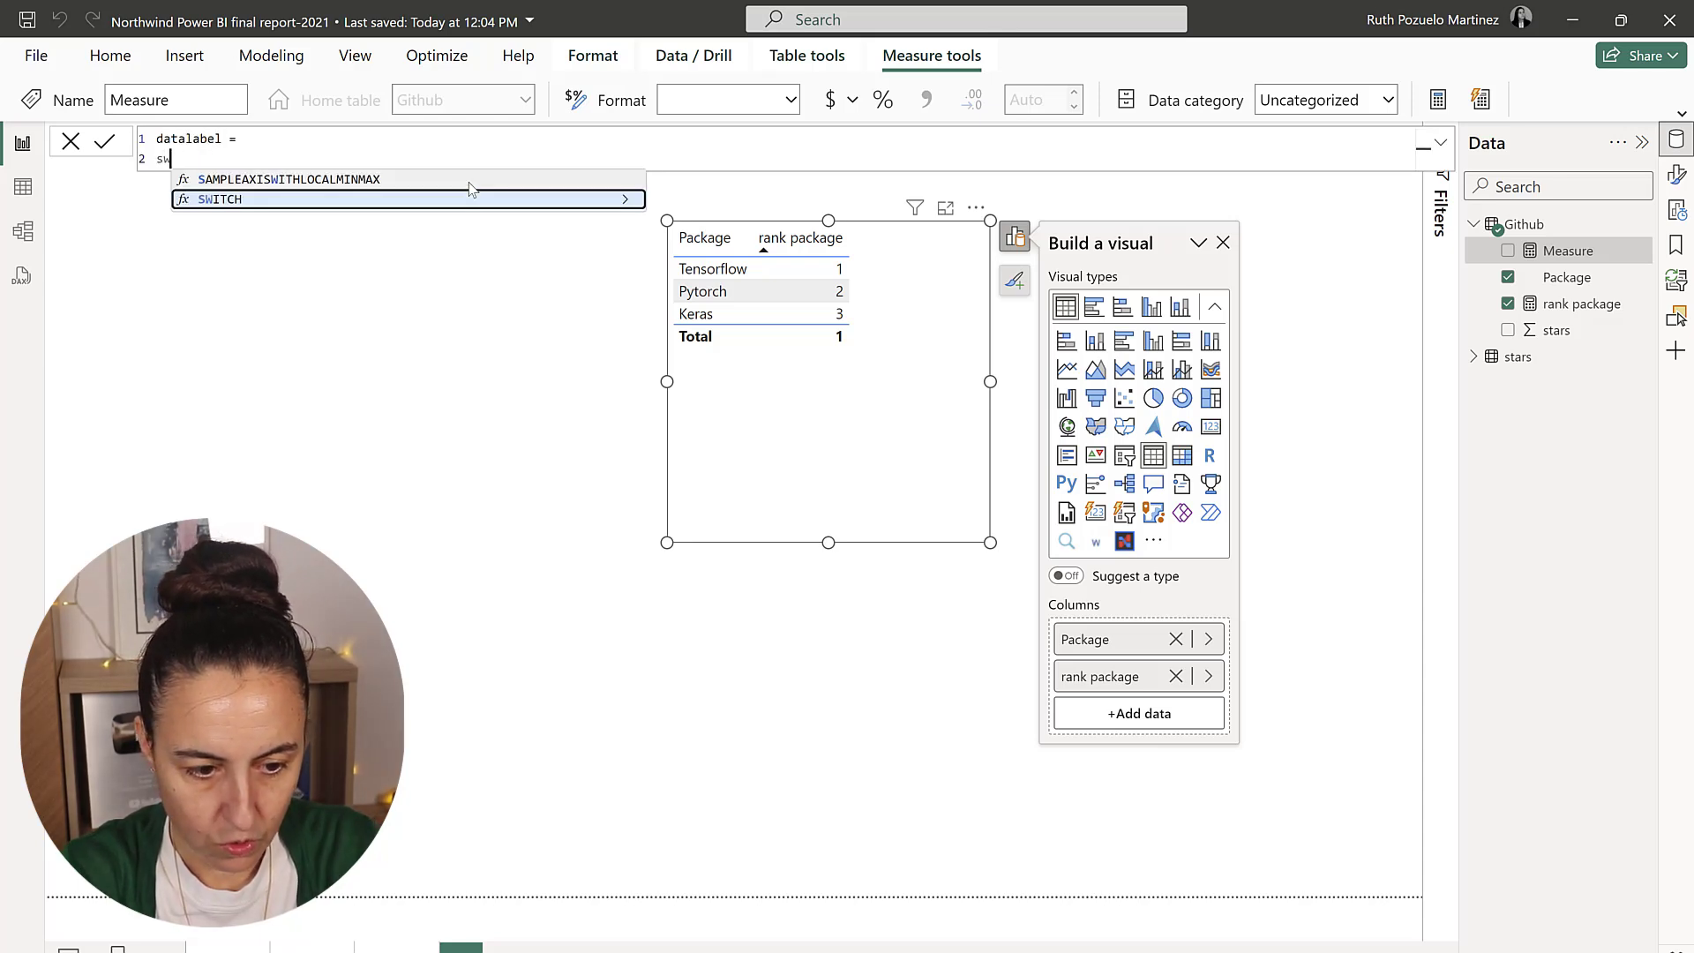
pyautogui.press('Tab')
pyautogui.write('[r')
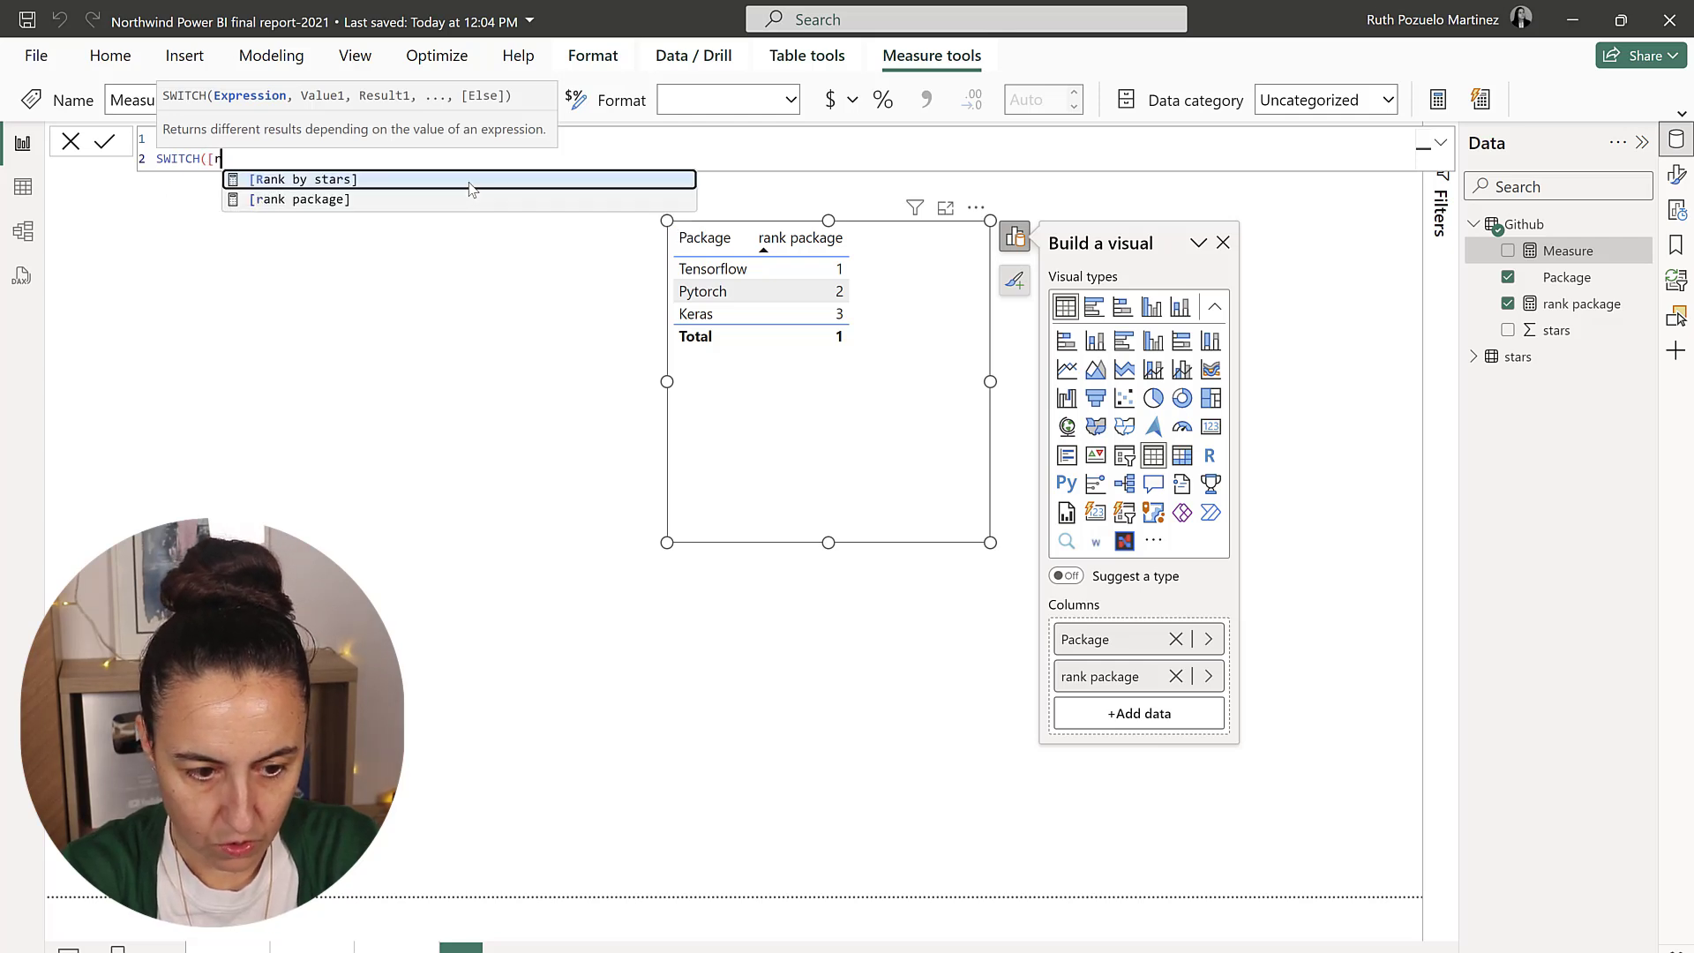
pyautogui.press('Down')
pyautogui.press('Tab')
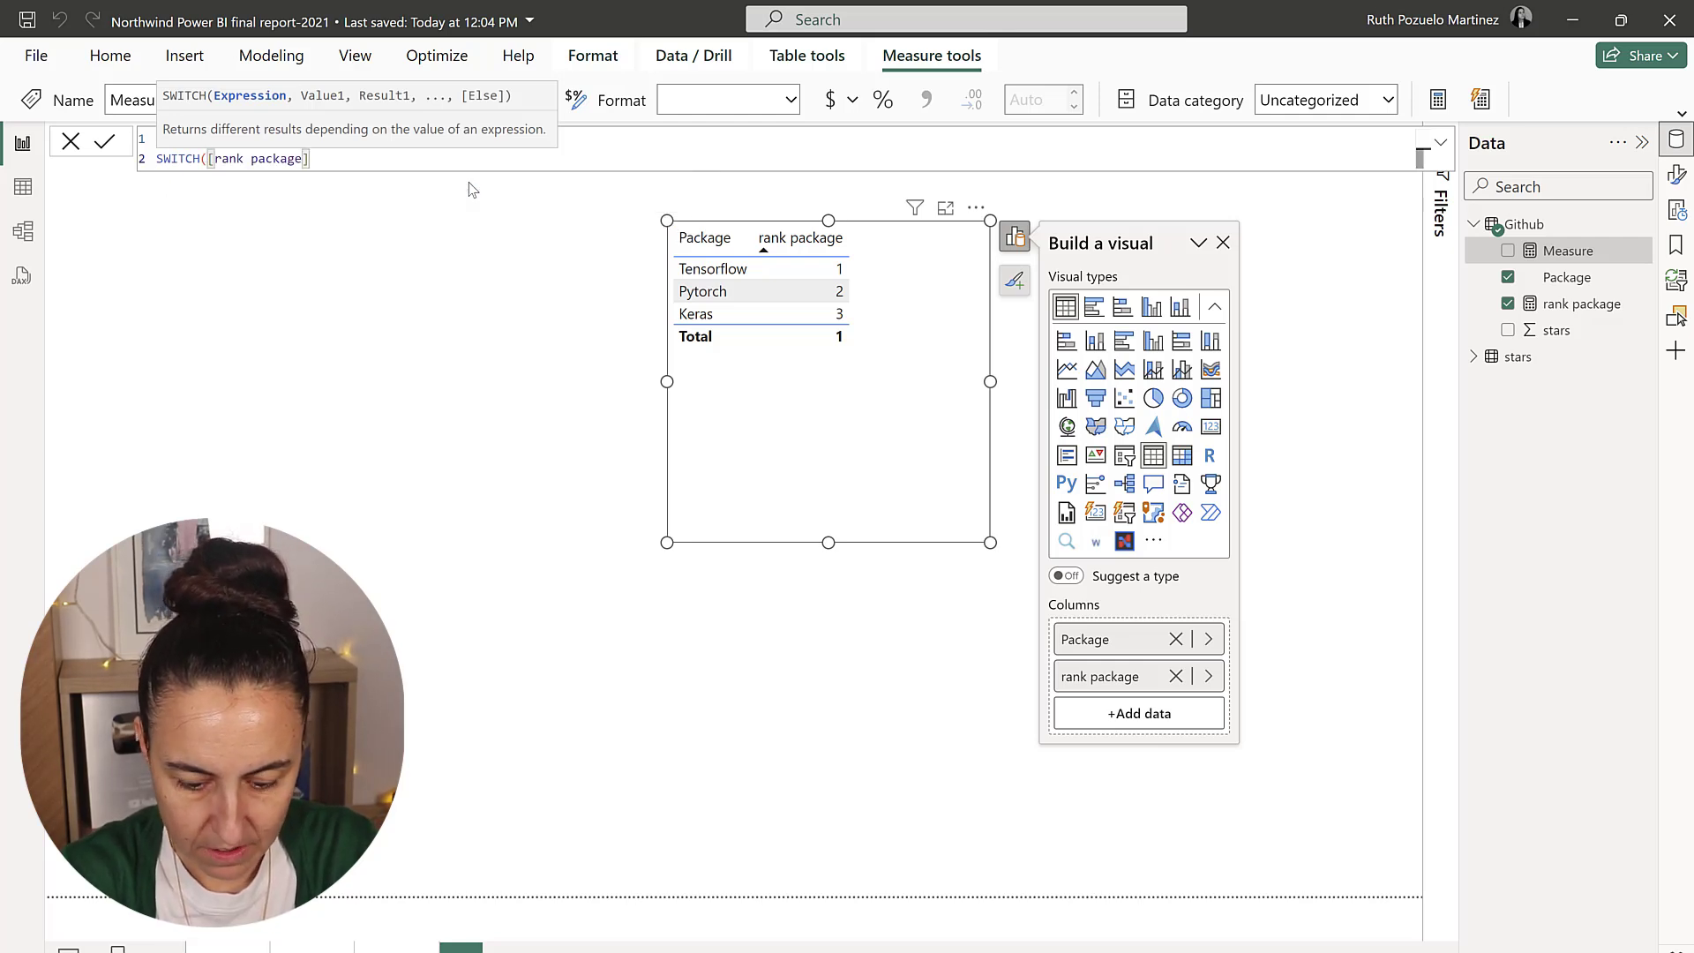
pyautogui.write(',')
pyautogui.hotkey('shift', 'Return')
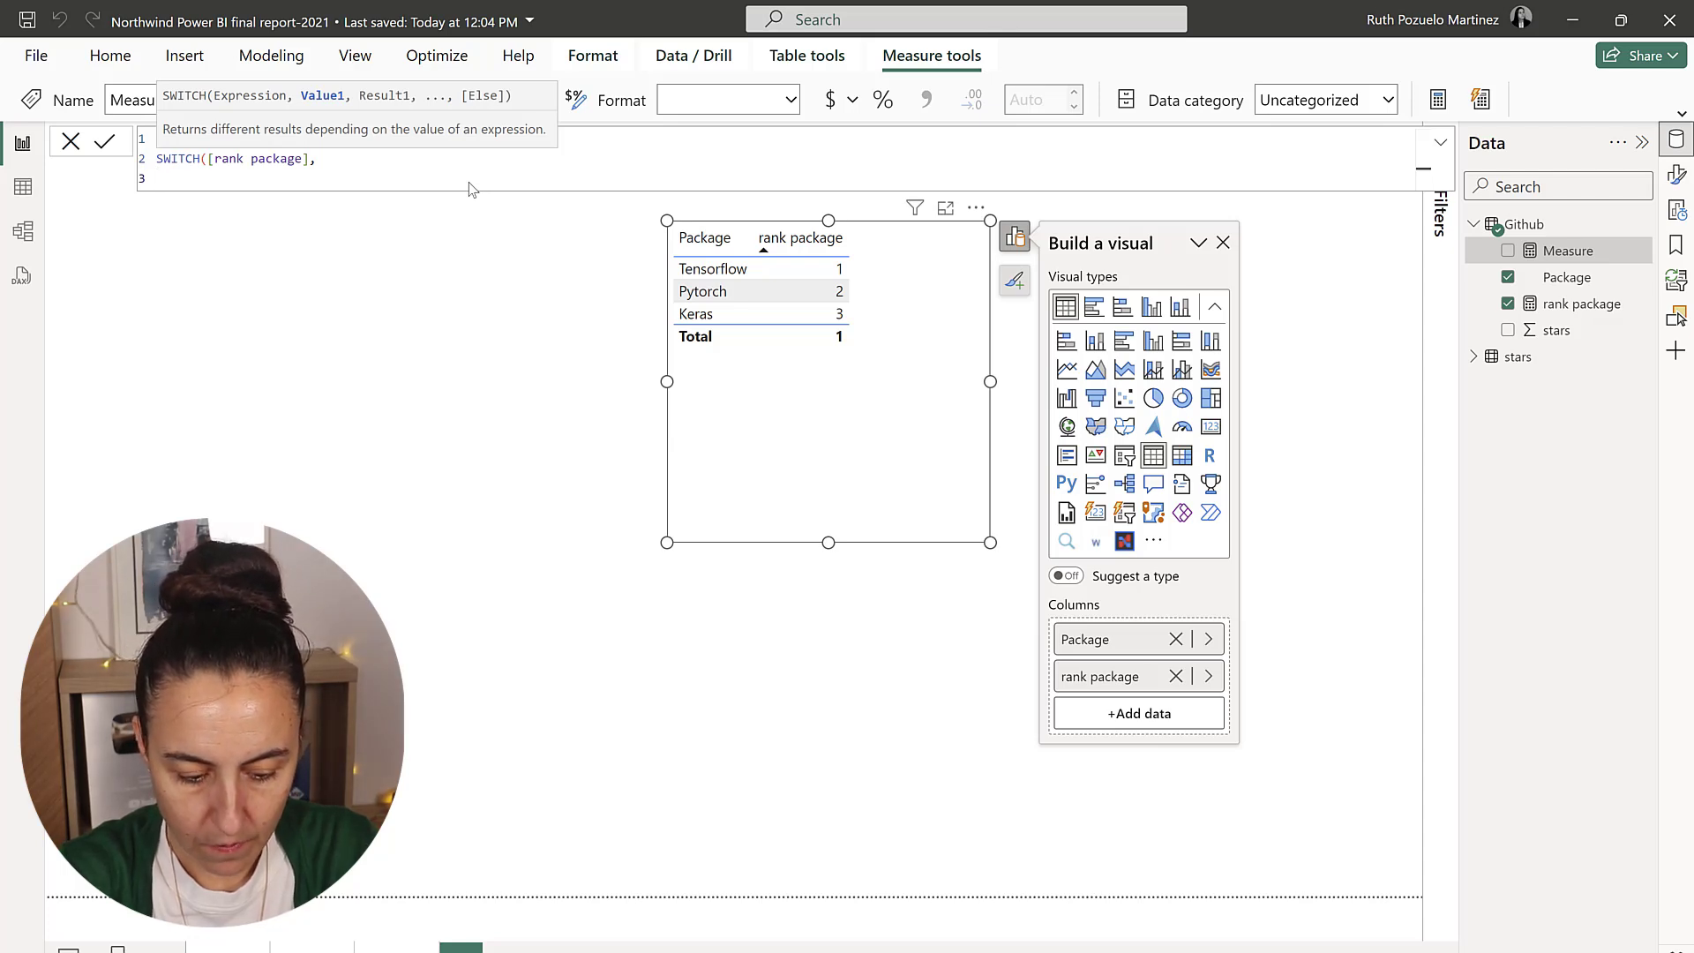
pyautogui.write('1, uni')
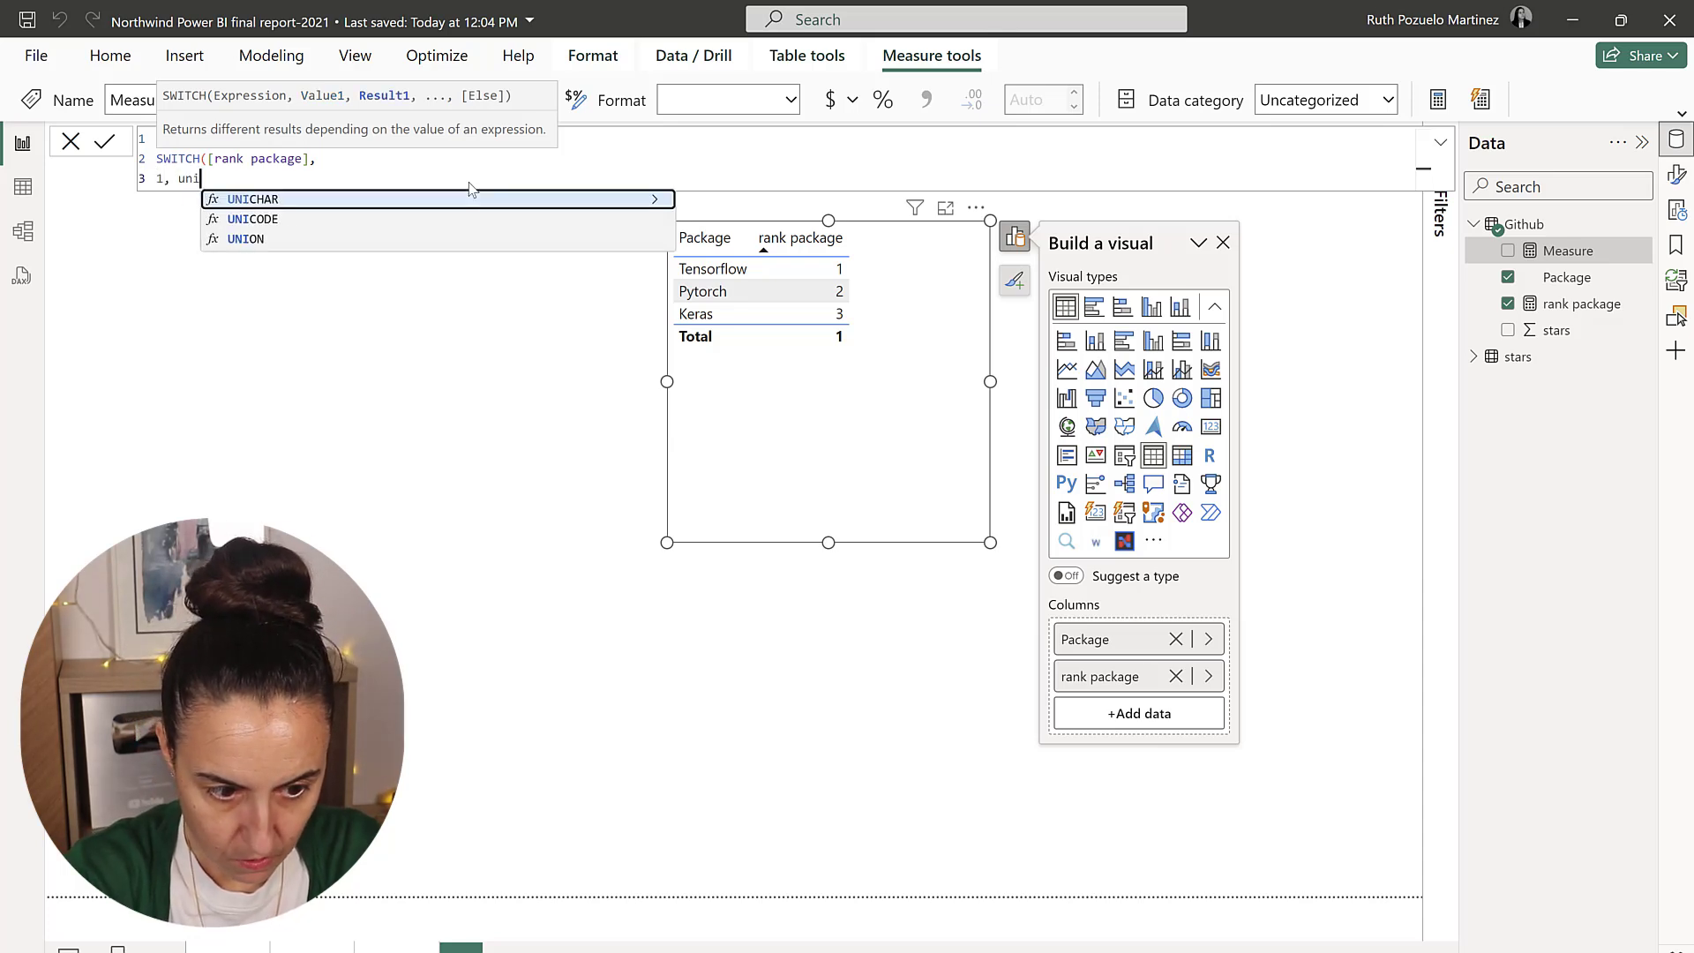
pyautogui.press('Tab')
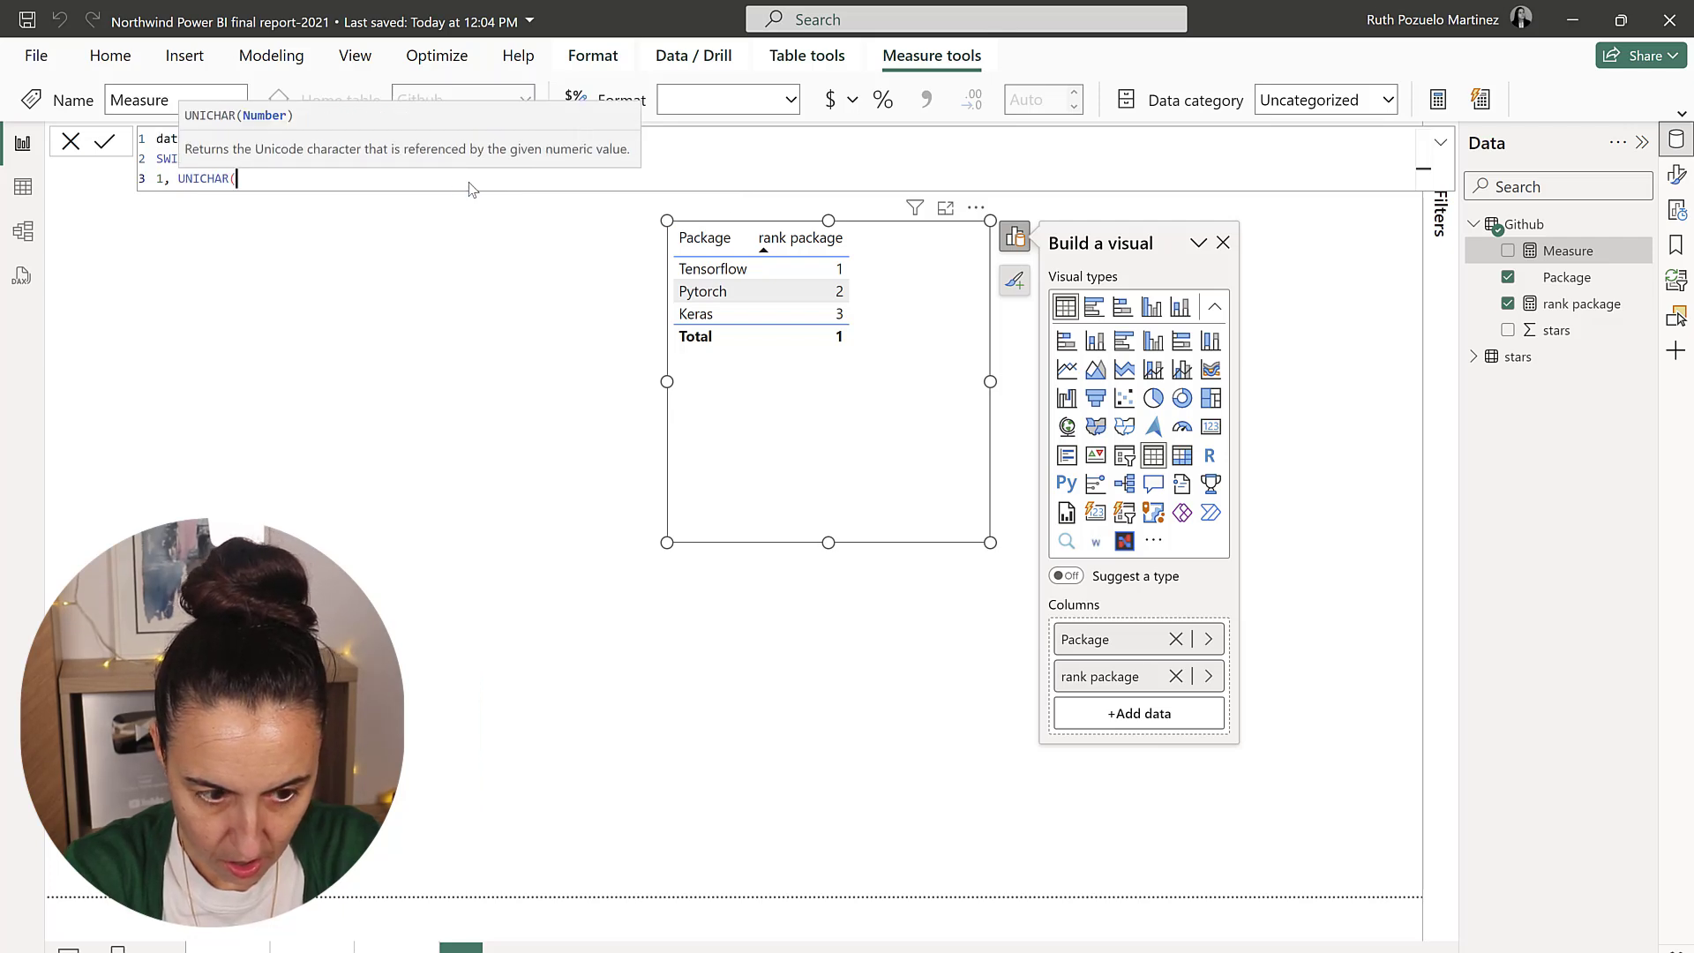
pyautogui.write('),')
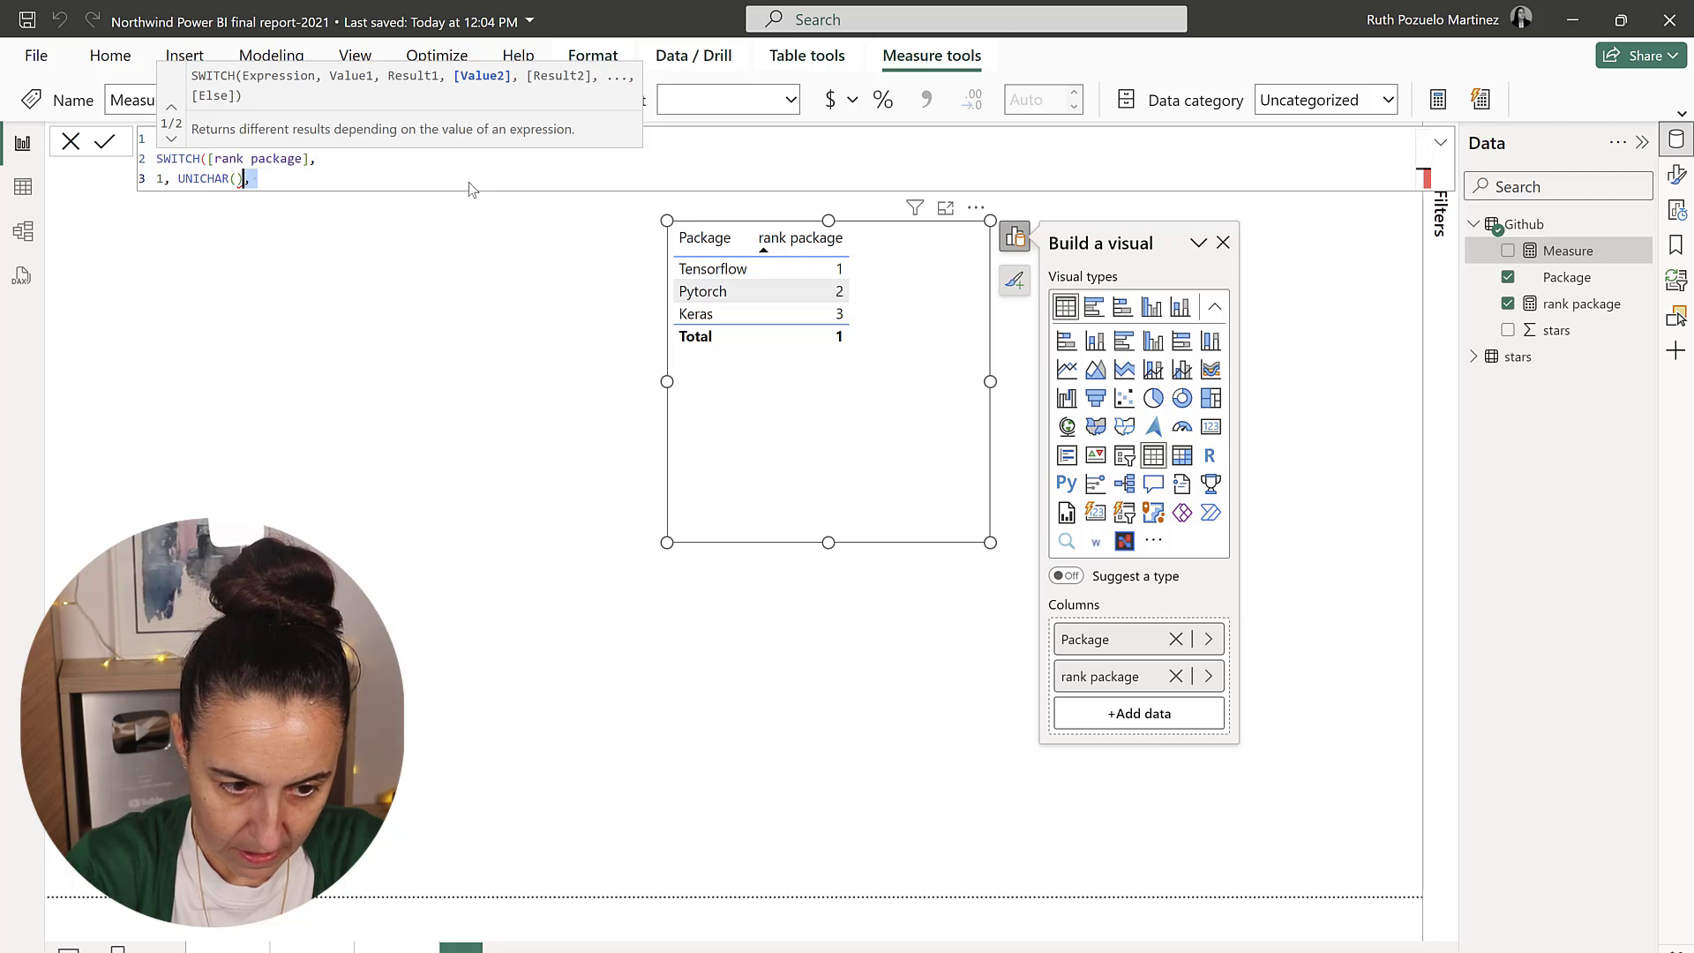
# - Duplicate the UNICHAR case for ranks 2 and 3 and close the SWITCH
pyautogui.hotkey('ctrl', 'shift', 'Left')
pyautogui.hotkey('ctrl', 'shift', 'Left')
pyautogui.hotkey('ctrl', 'shift', 'Left')
pyautogui.hotkey('ctrl', 'shift', 'Left')
pyautogui.hotkey('ctrl', 'c')
pyautogui.press('Left')
pyautogui.press('Right')
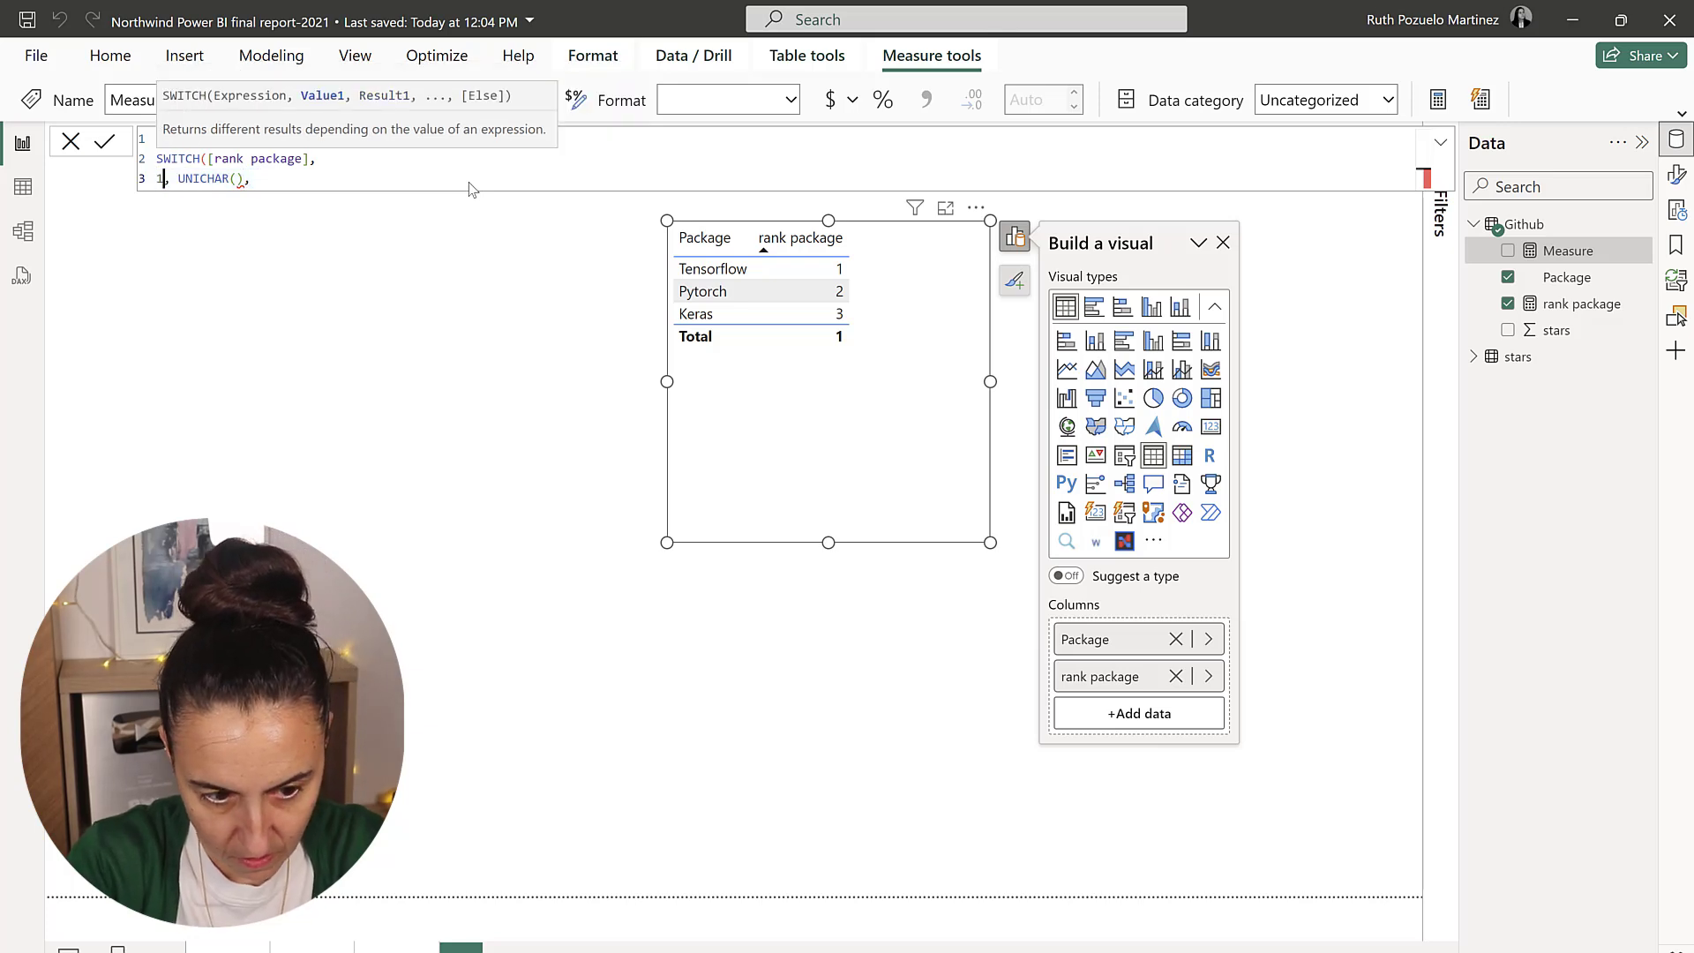
pyautogui.click(367, 172)
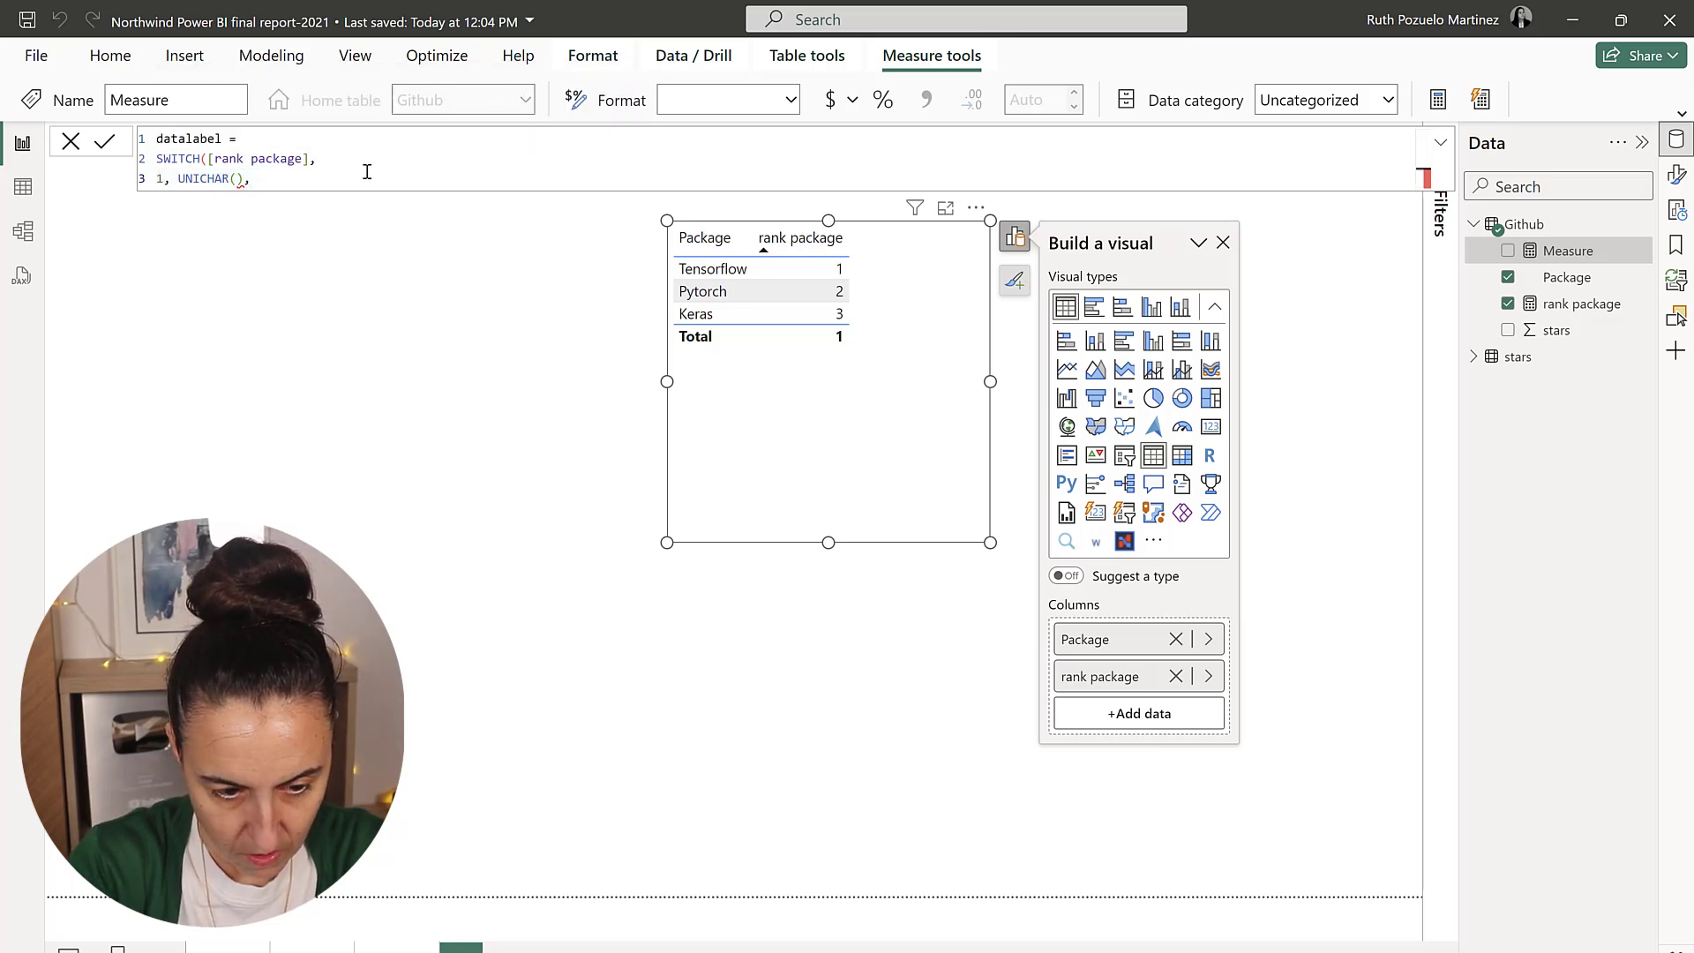
pyautogui.press('Return')
pyautogui.hotkey('ctrl', 'v')
pyautogui.press('Return')
pyautogui.hotkey('ctrl', 'v')
pyautogui.press('BackSpace')
pyautogui.press('BackSpace')
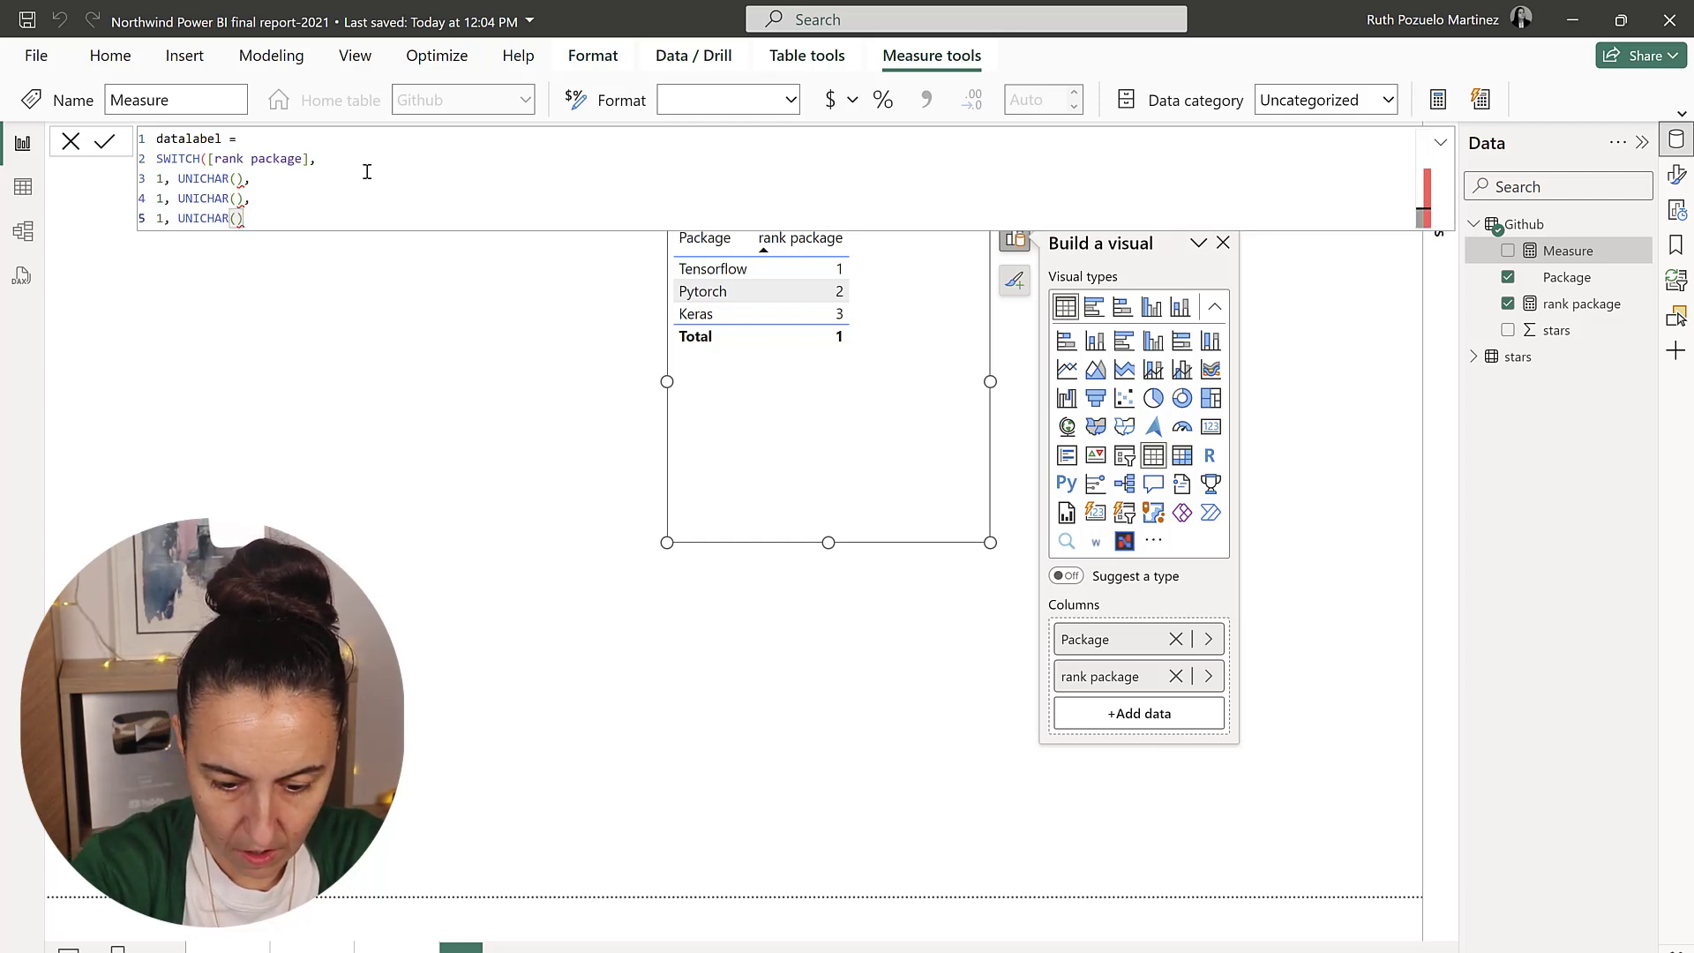
pyautogui.write(')')
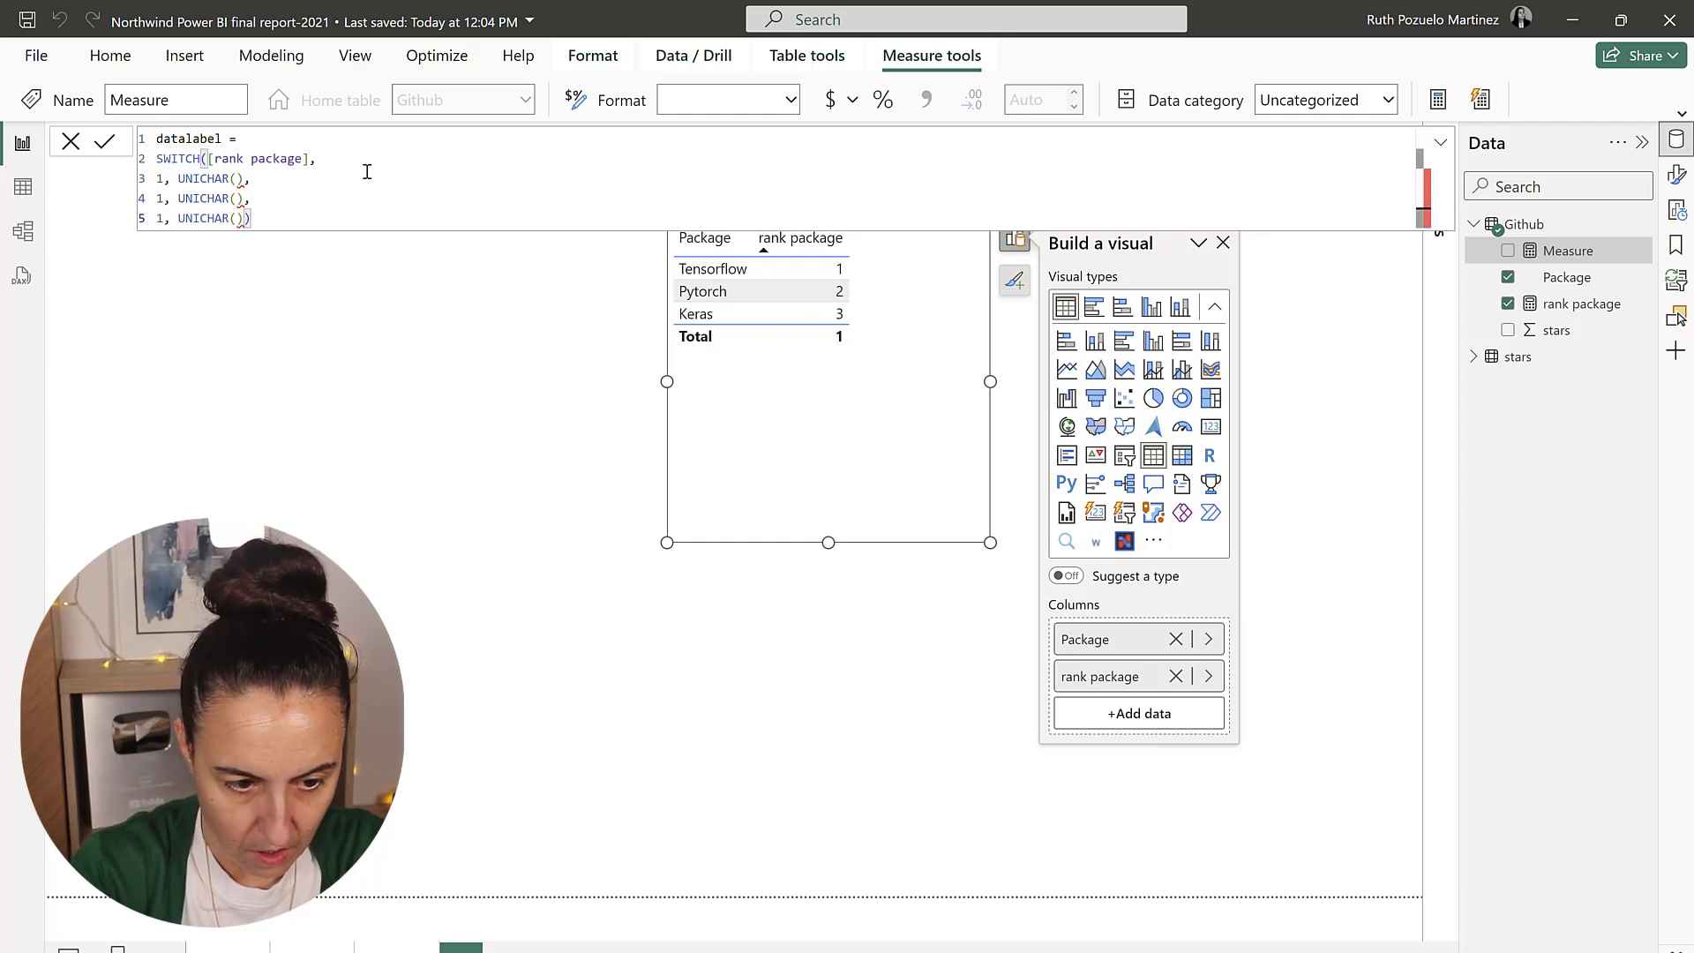
pyautogui.doubleClick(160, 197)
pyautogui.write('2')
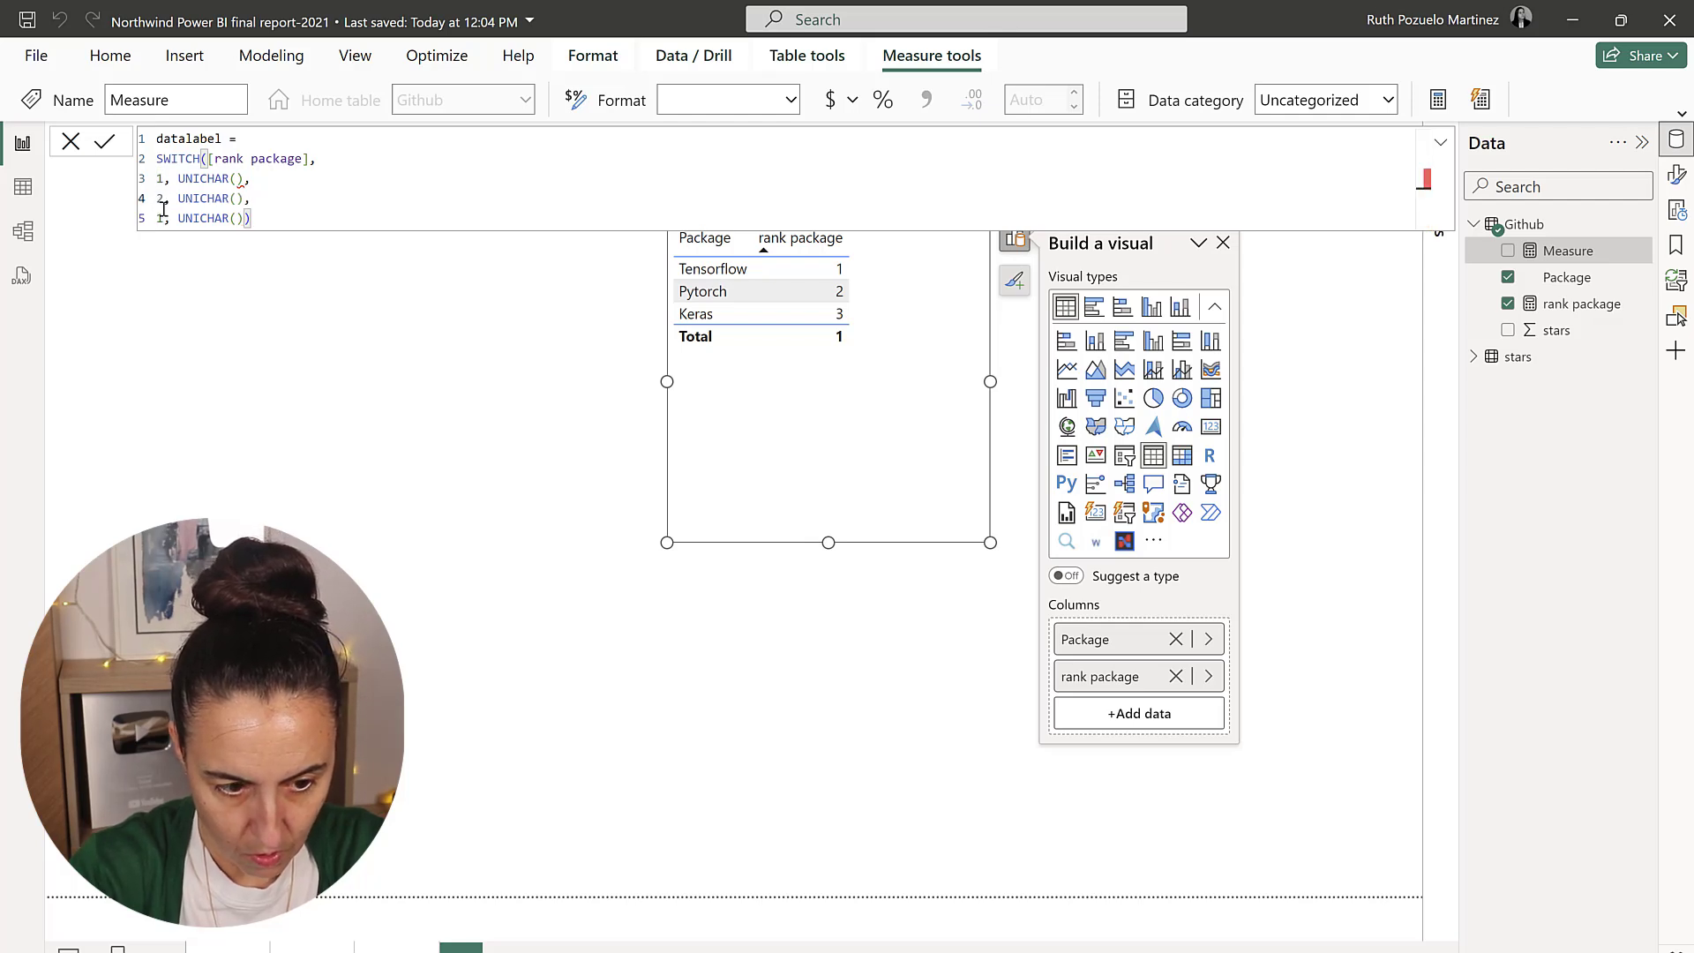
pyautogui.doubleClick(161, 218)
# - Set the third case to rank 3 and paste the copied medal code into UNICHAR
pyautogui.write('3')
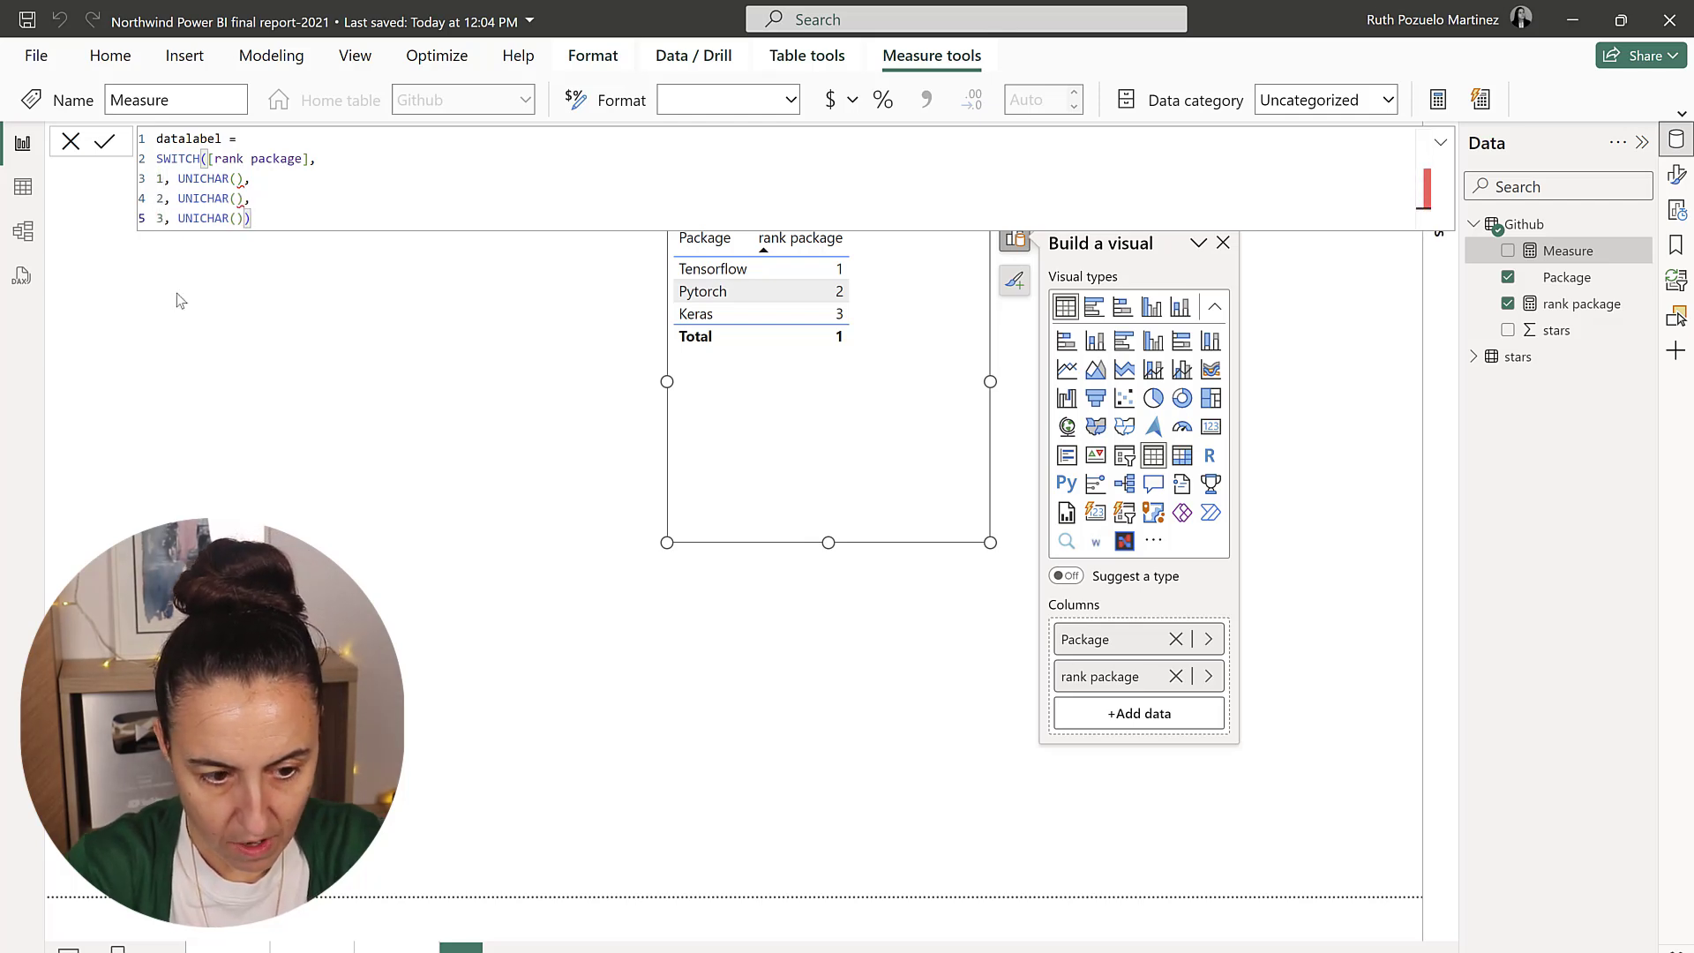
pyautogui.hotkey('alt', 'Tab')
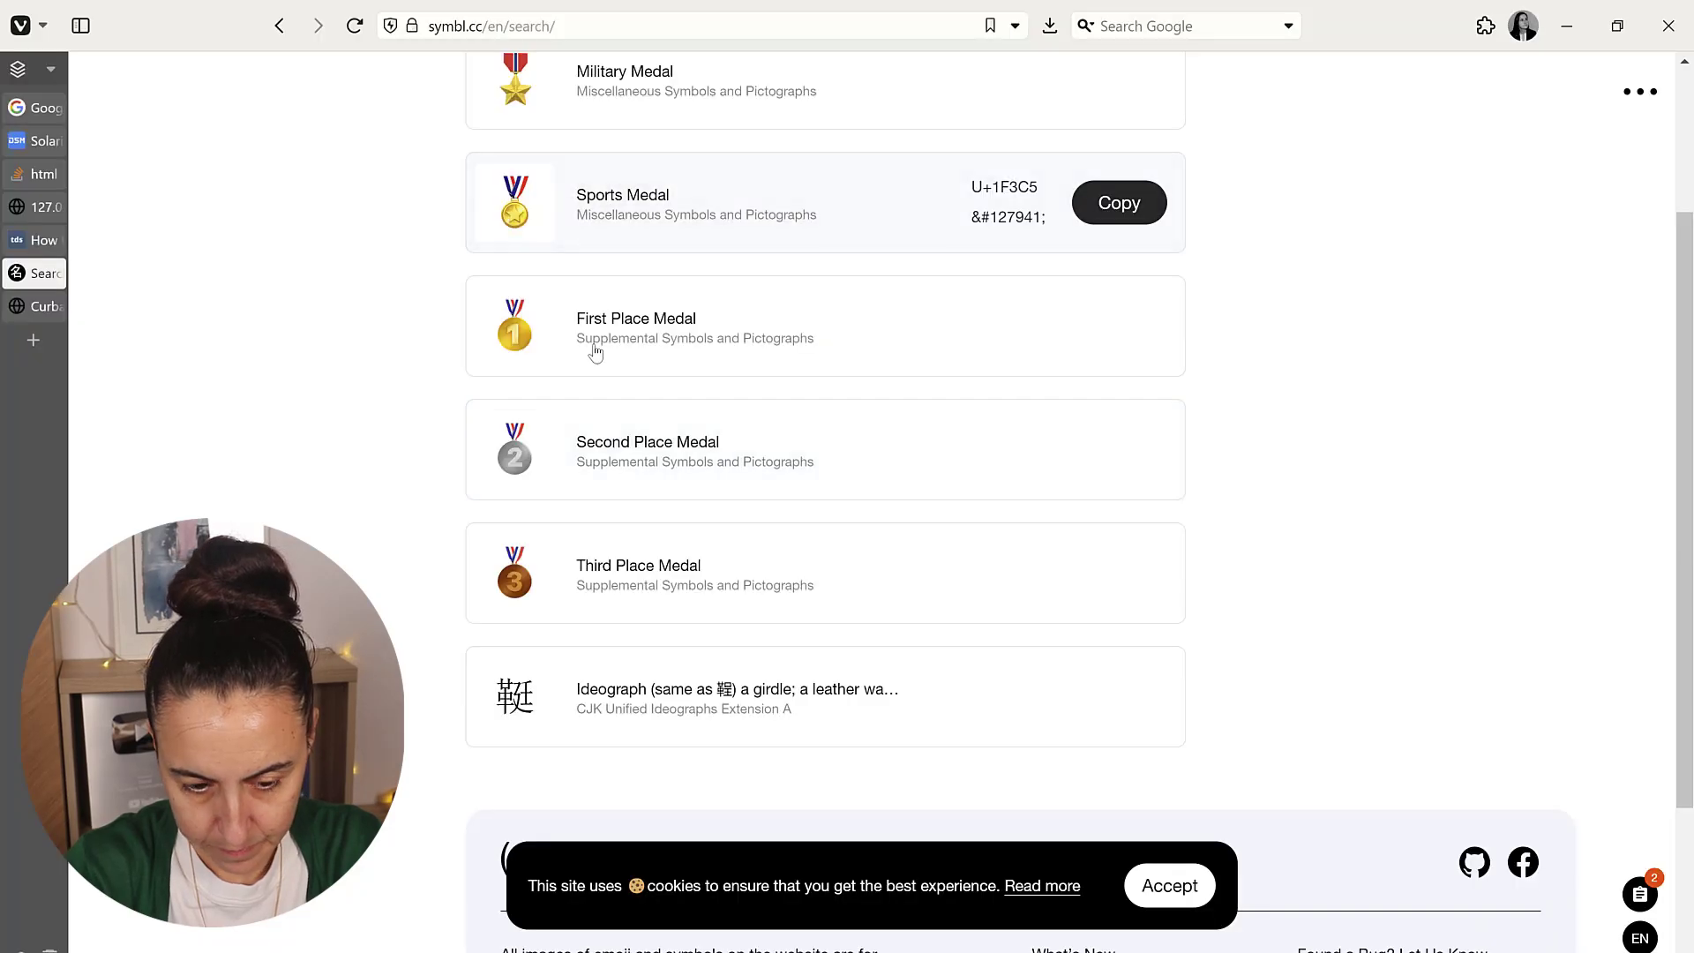
pyautogui.click(1007, 342)
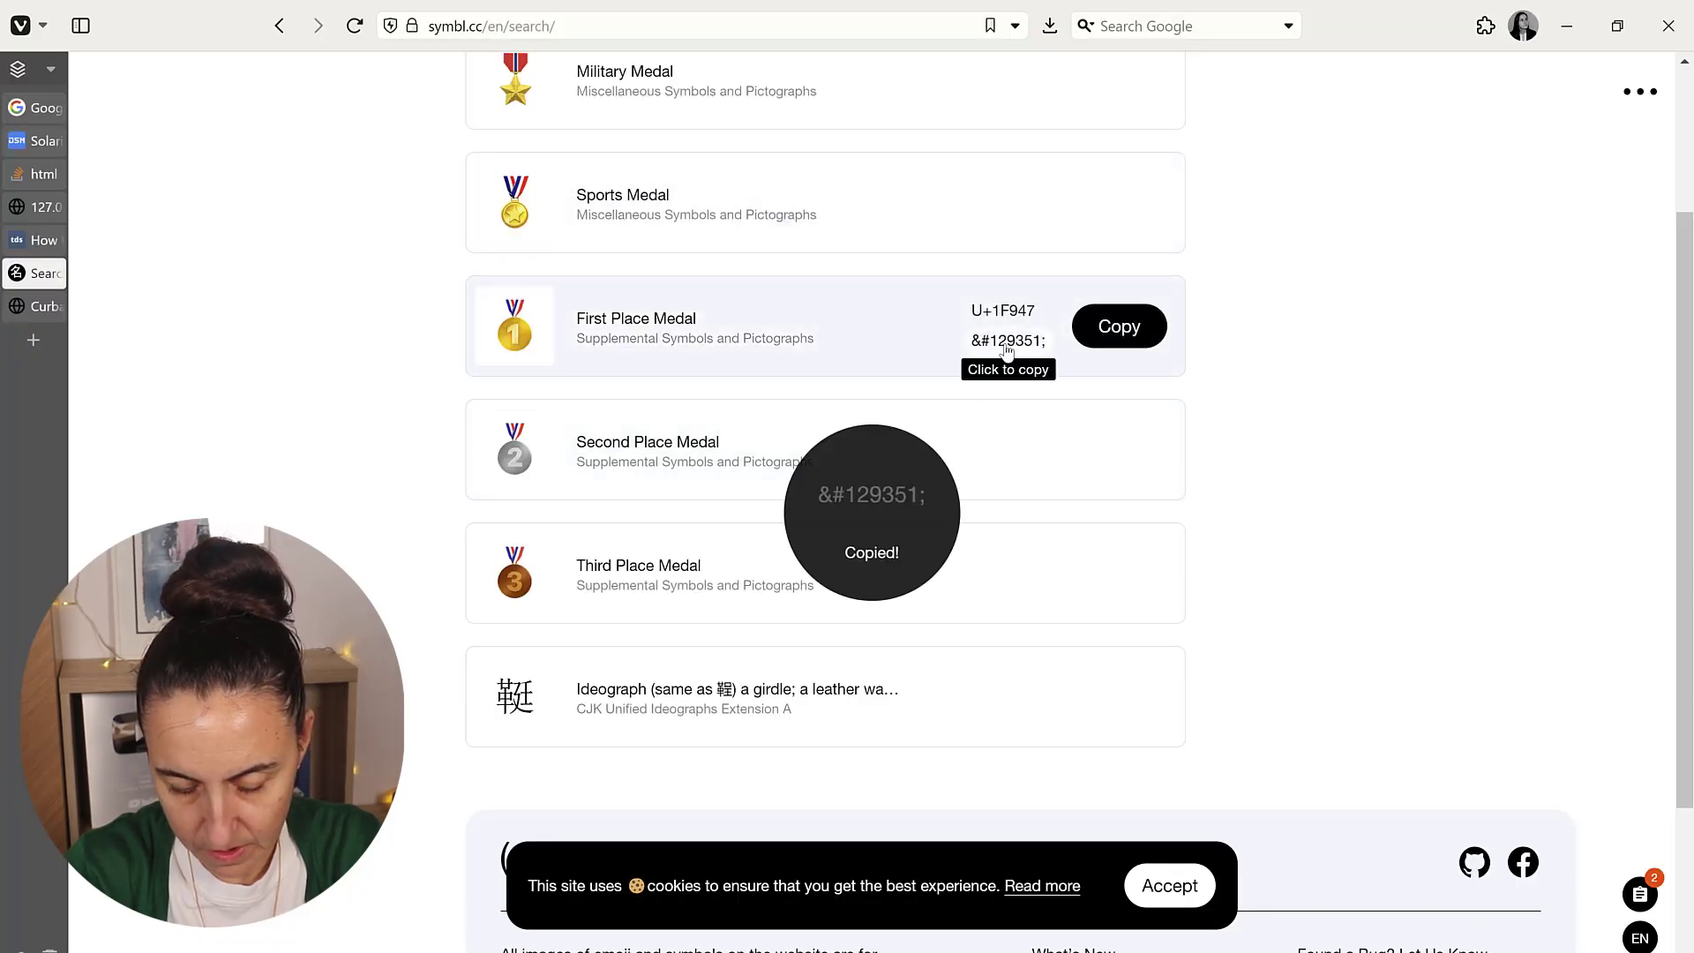
pyautogui.hotkey('alt', 'Tab')
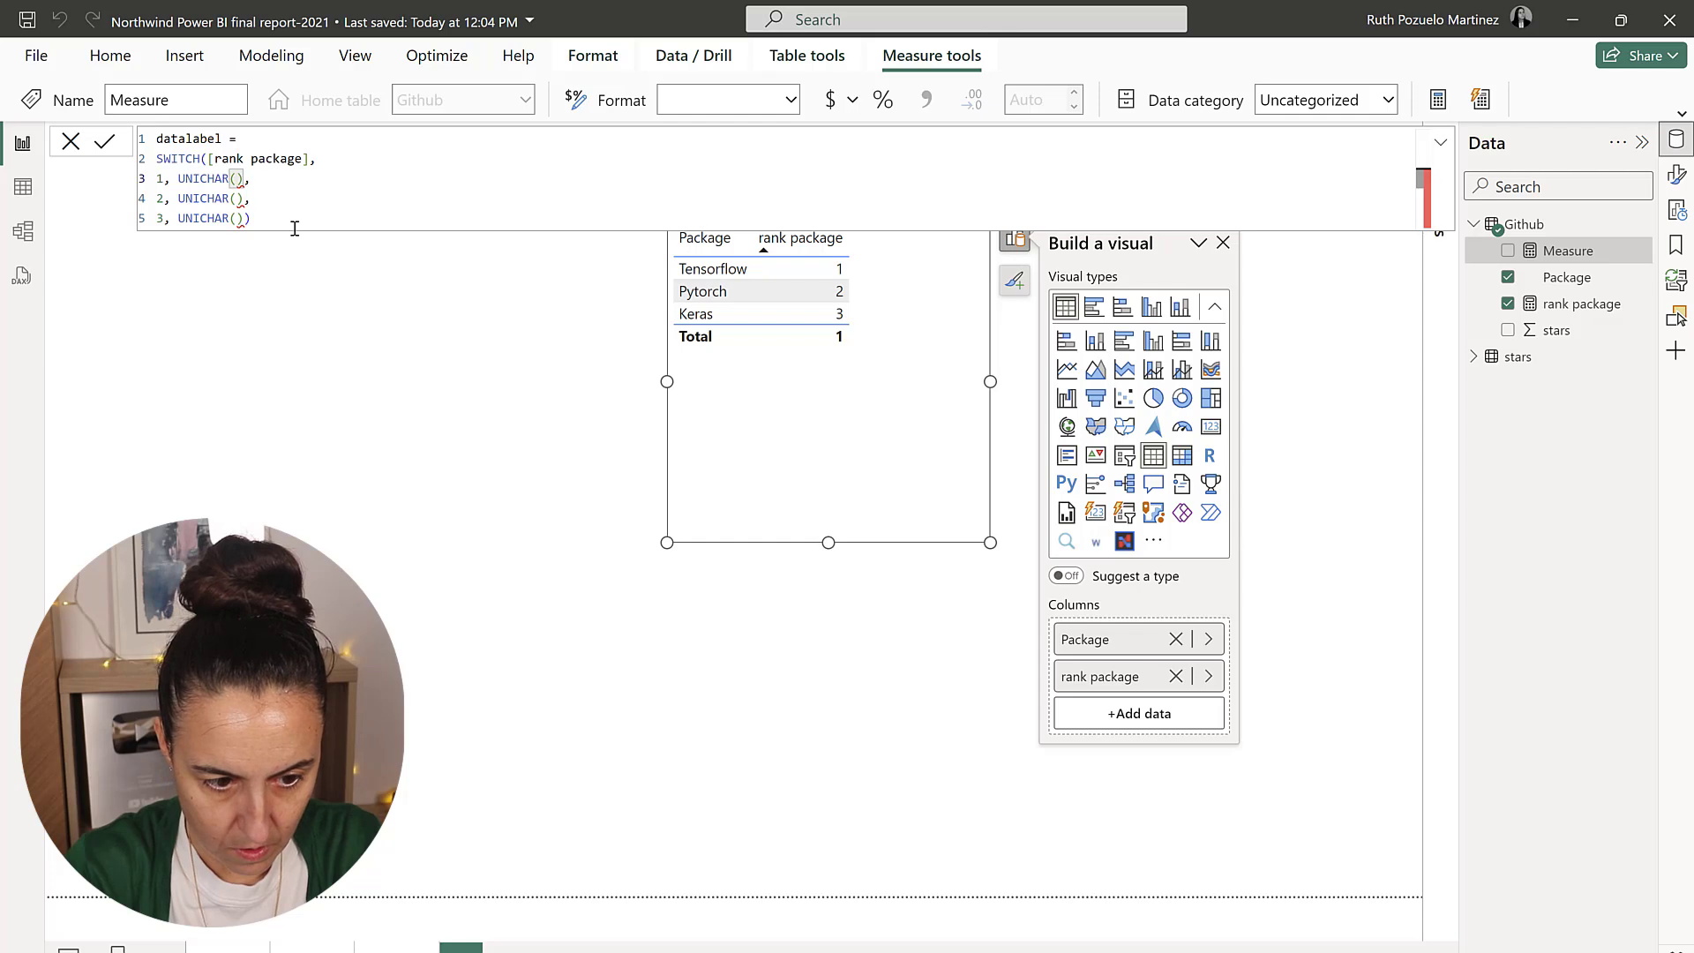
pyautogui.write('&#129351')
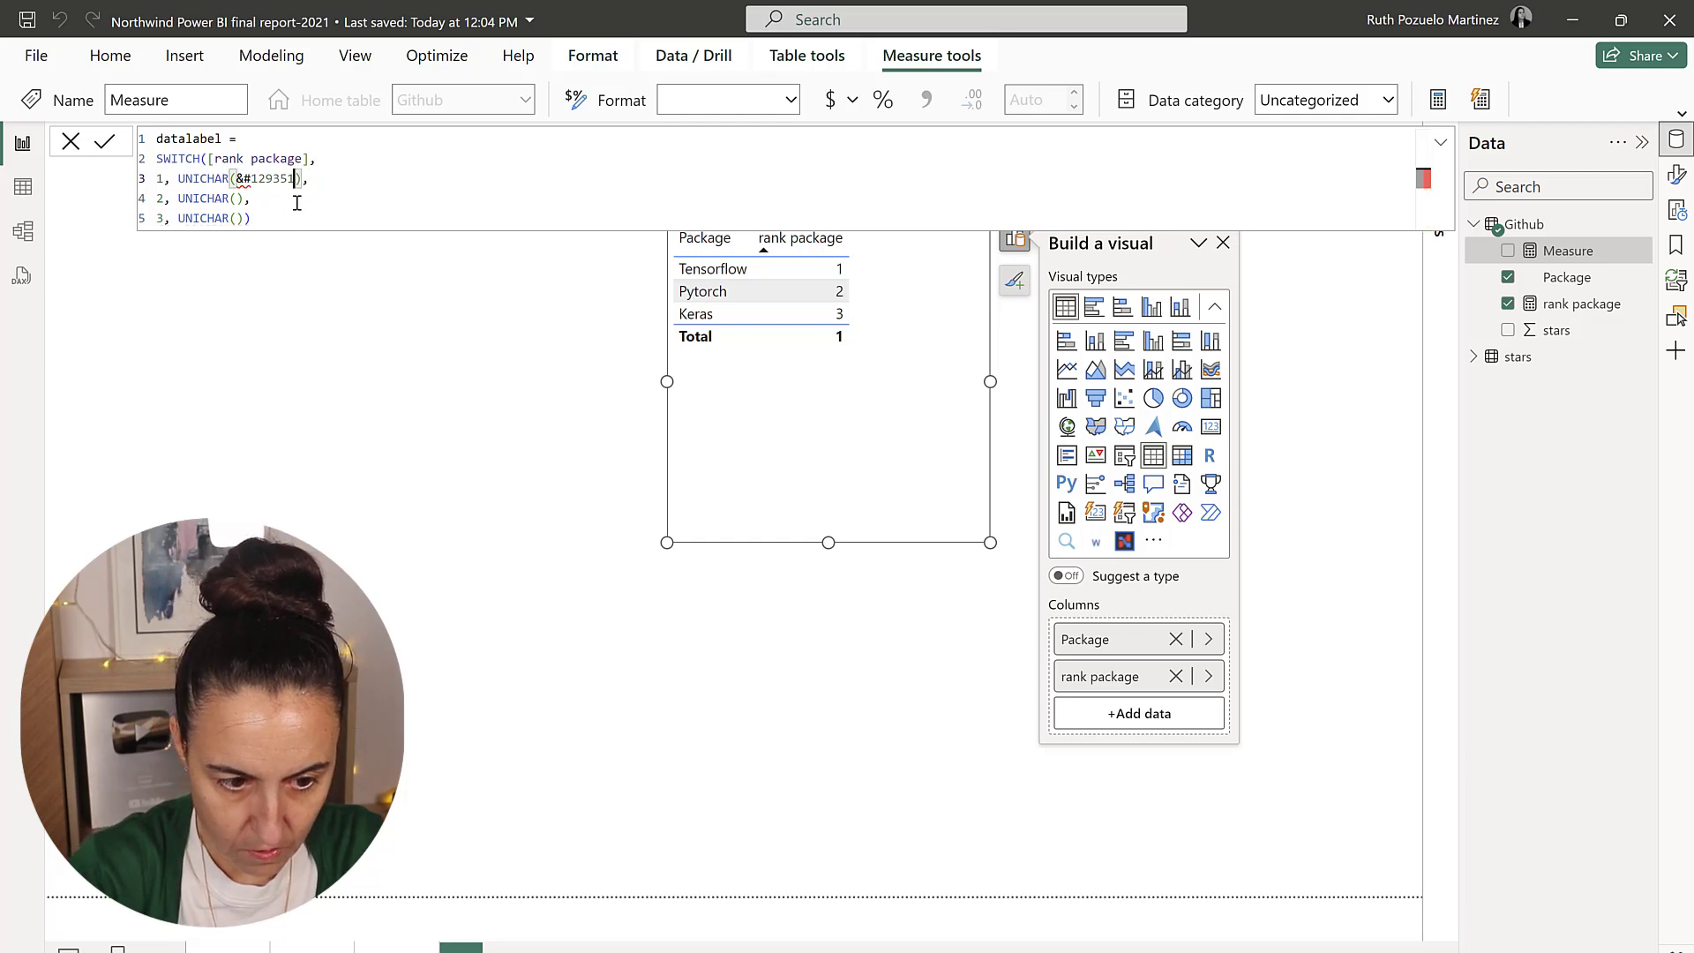
# - Strip the &# prefixes so codes read 129351, 129352, 129353, and commit datalabel
pyautogui.scroll(2, 297, 203)
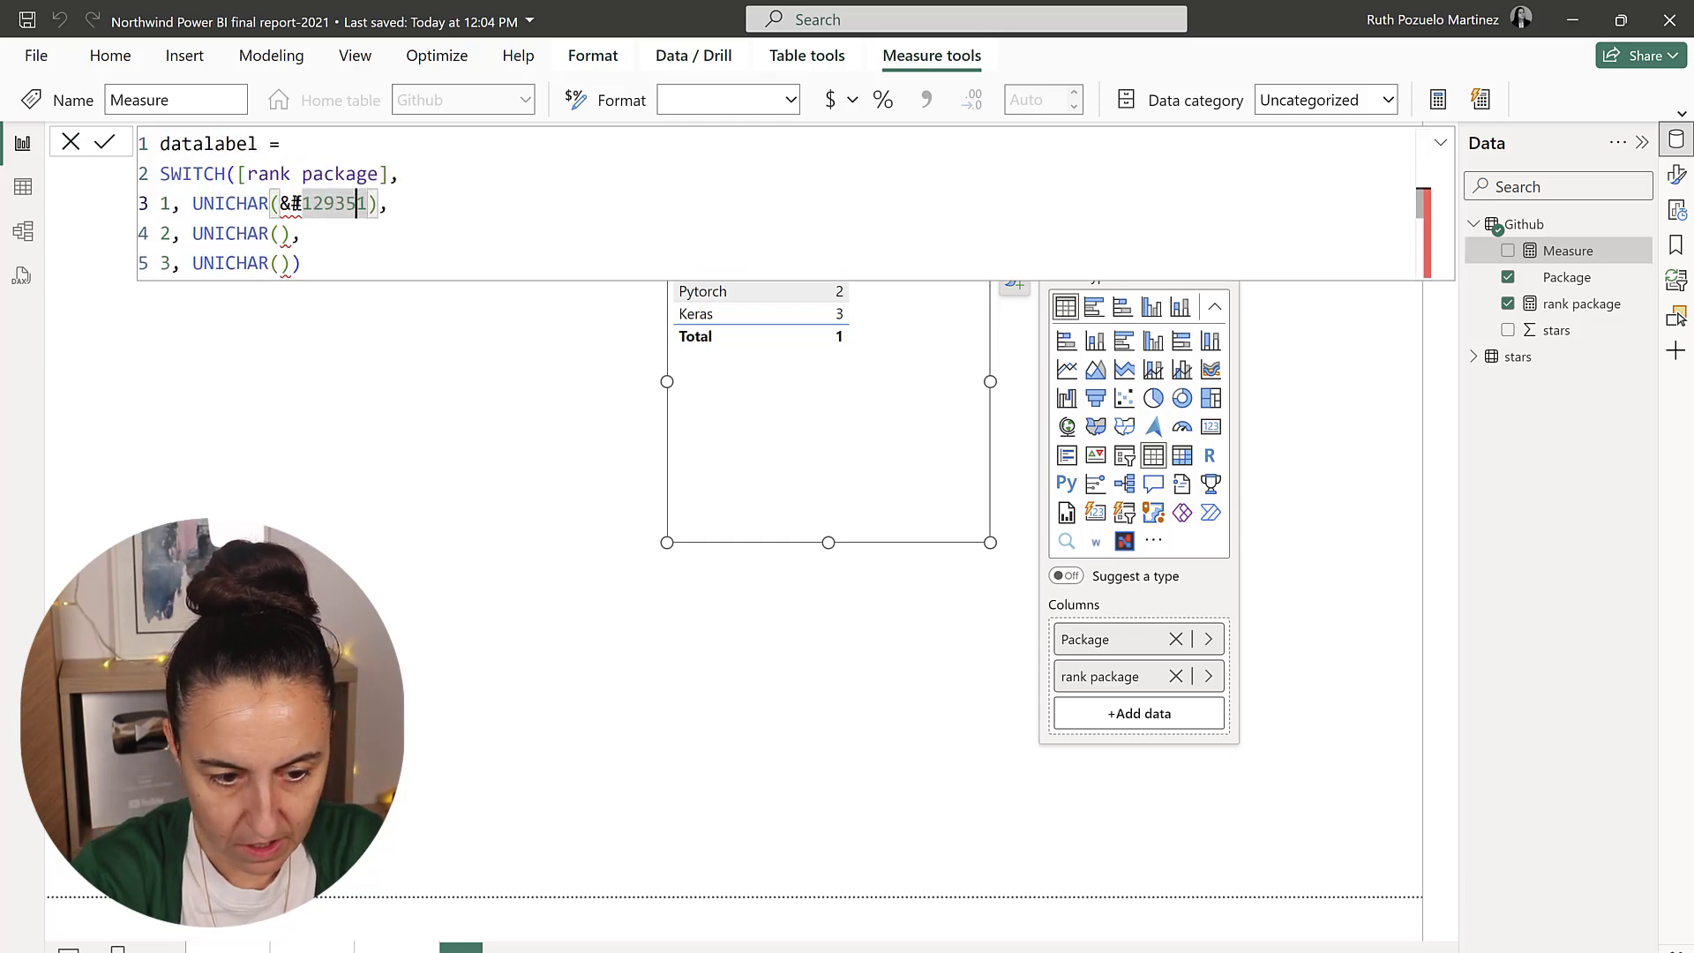
pyautogui.scroll(3, 296, 203)
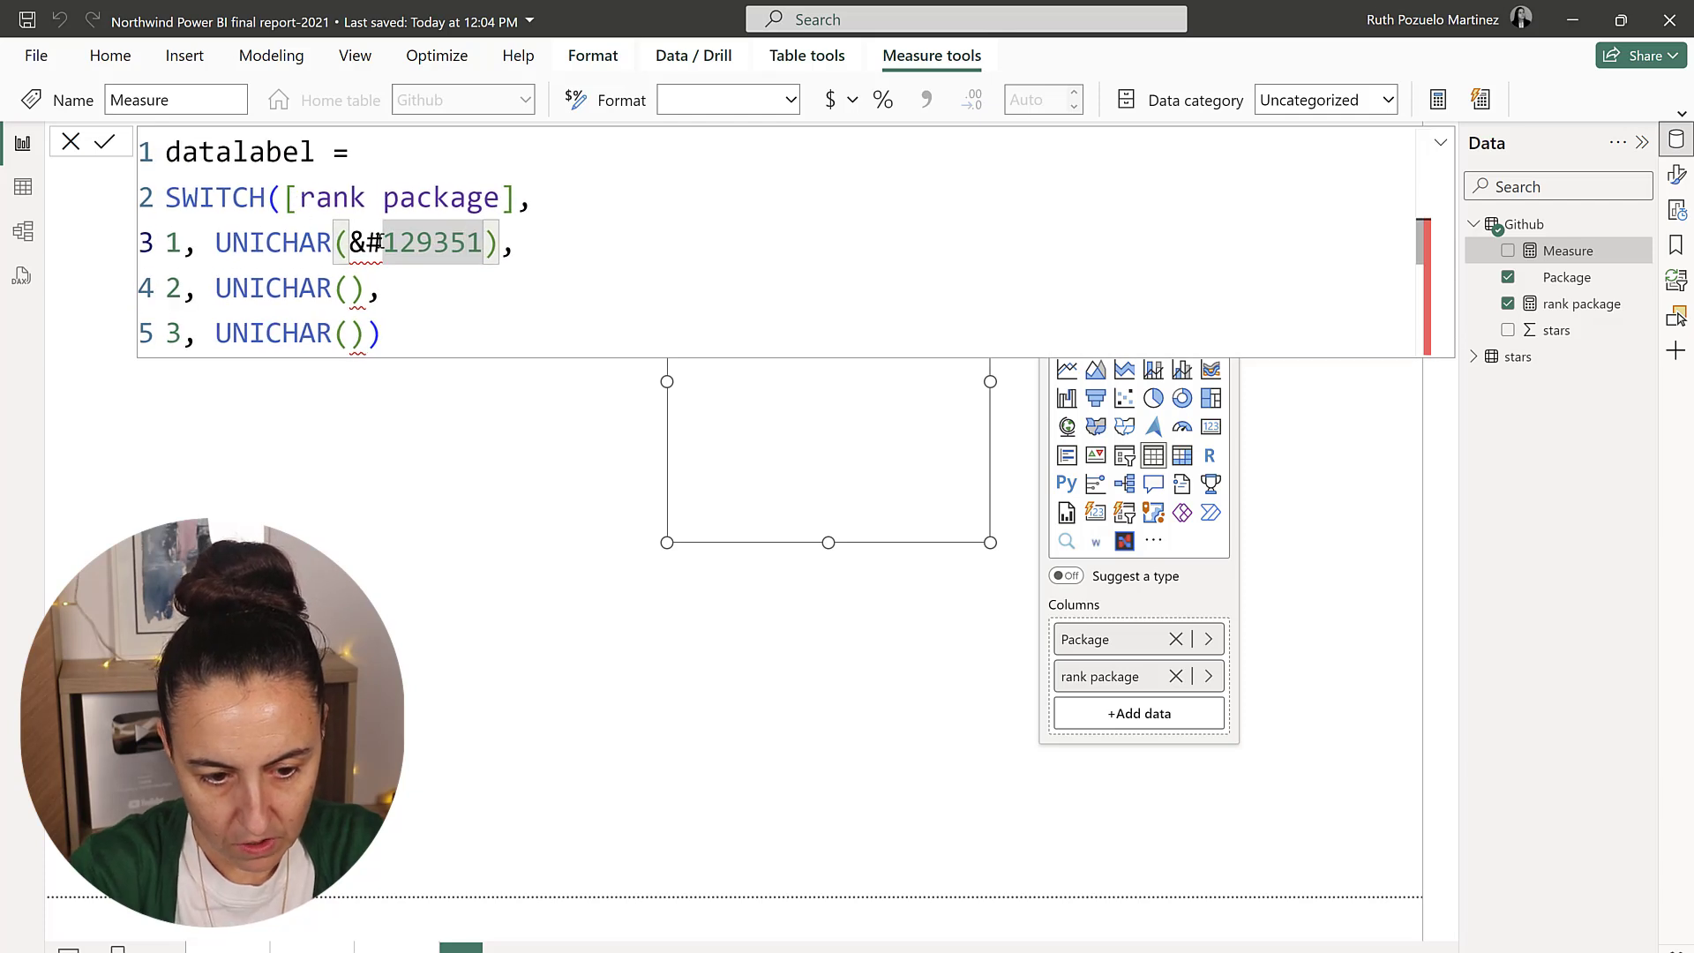
pyautogui.press('Left')
pyautogui.press('Left')
pyautogui.press('Left')
pyautogui.press('Left')
pyautogui.press('Left')
pyautogui.press('BackSpace')
pyautogui.press('BackSpace')
pyautogui.click(433, 277)
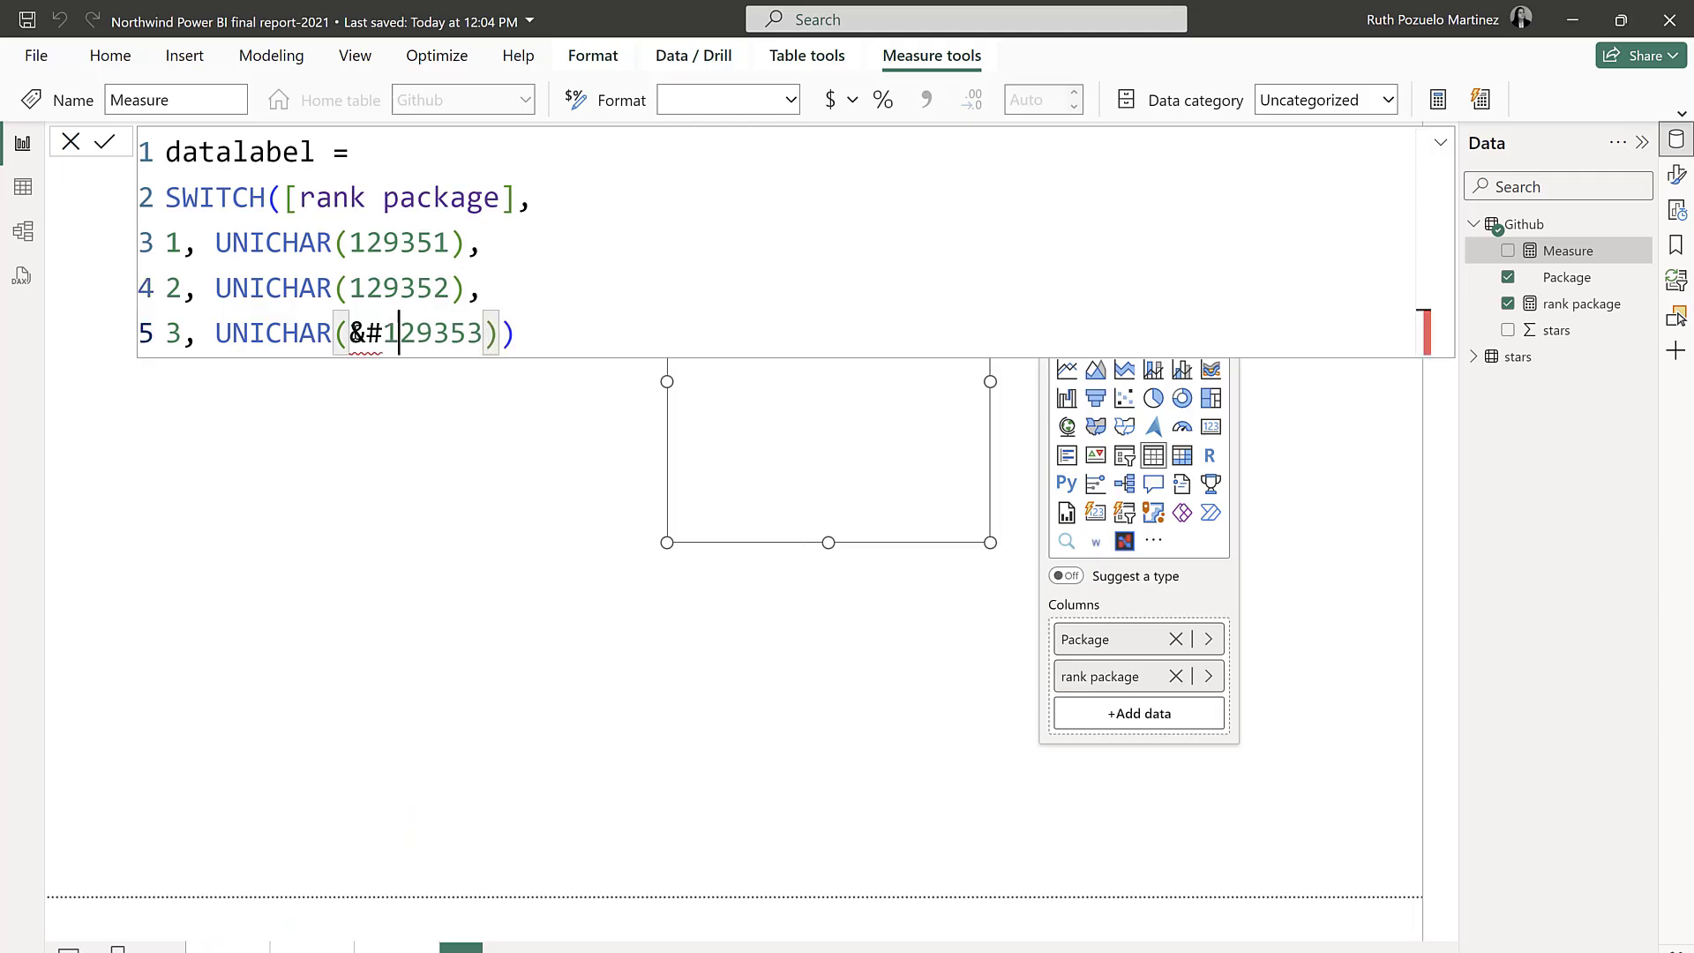
pyautogui.press('Left')
pyautogui.press('BackSpace')
pyautogui.press('BackSpace')
pyautogui.press('Return')
# - Leave the formula editor, pick the datalabel measure, and select the rank table visual
pyautogui.click(335, 522)
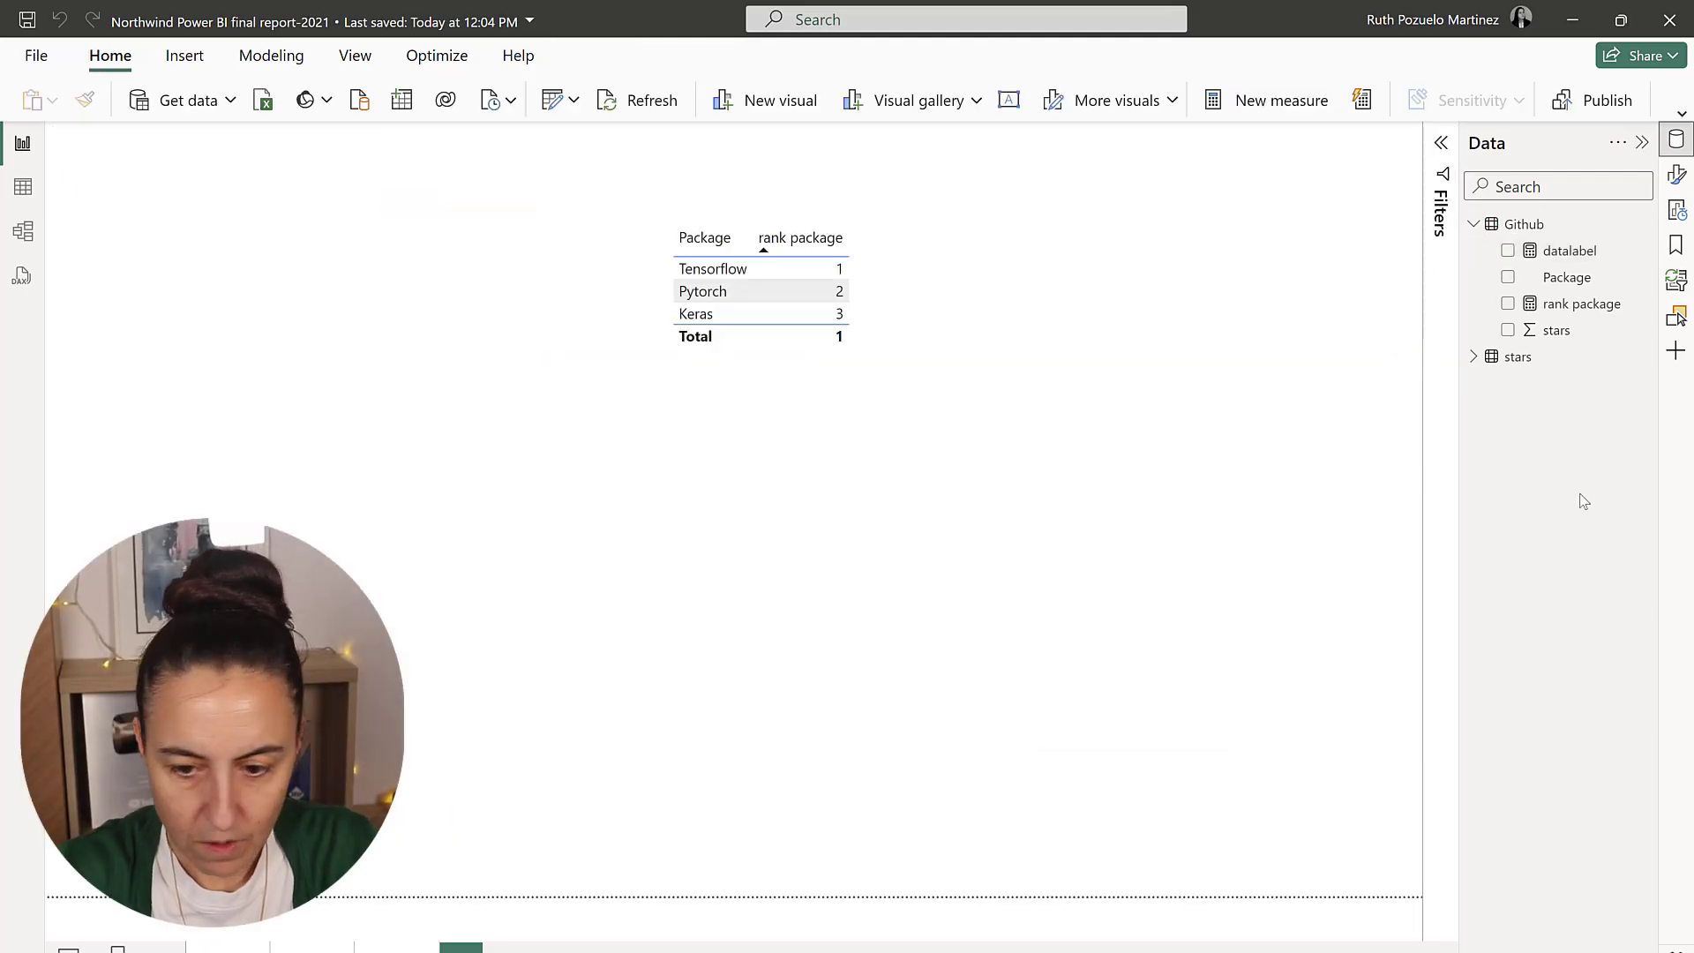
pyautogui.click(1575, 251)
pyautogui.click(781, 320)
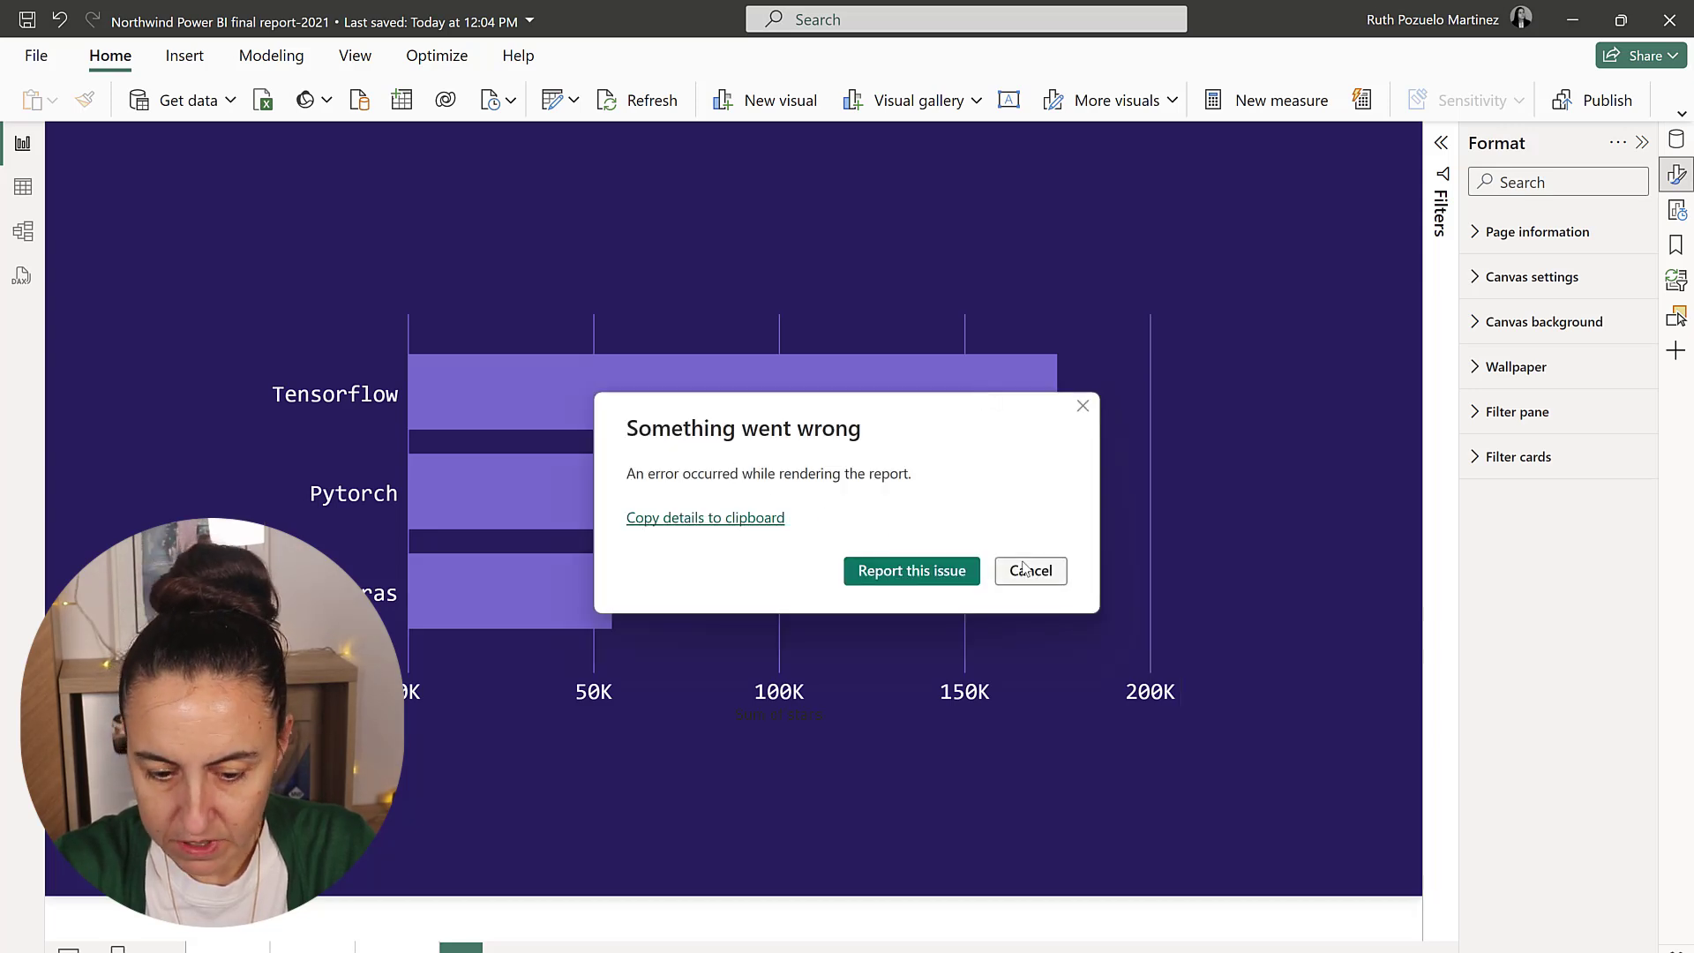
# - Dismiss the error and turn on Detail data labels using the datalabel field
pyautogui.click(1016, 569)
pyautogui.click(979, 393)
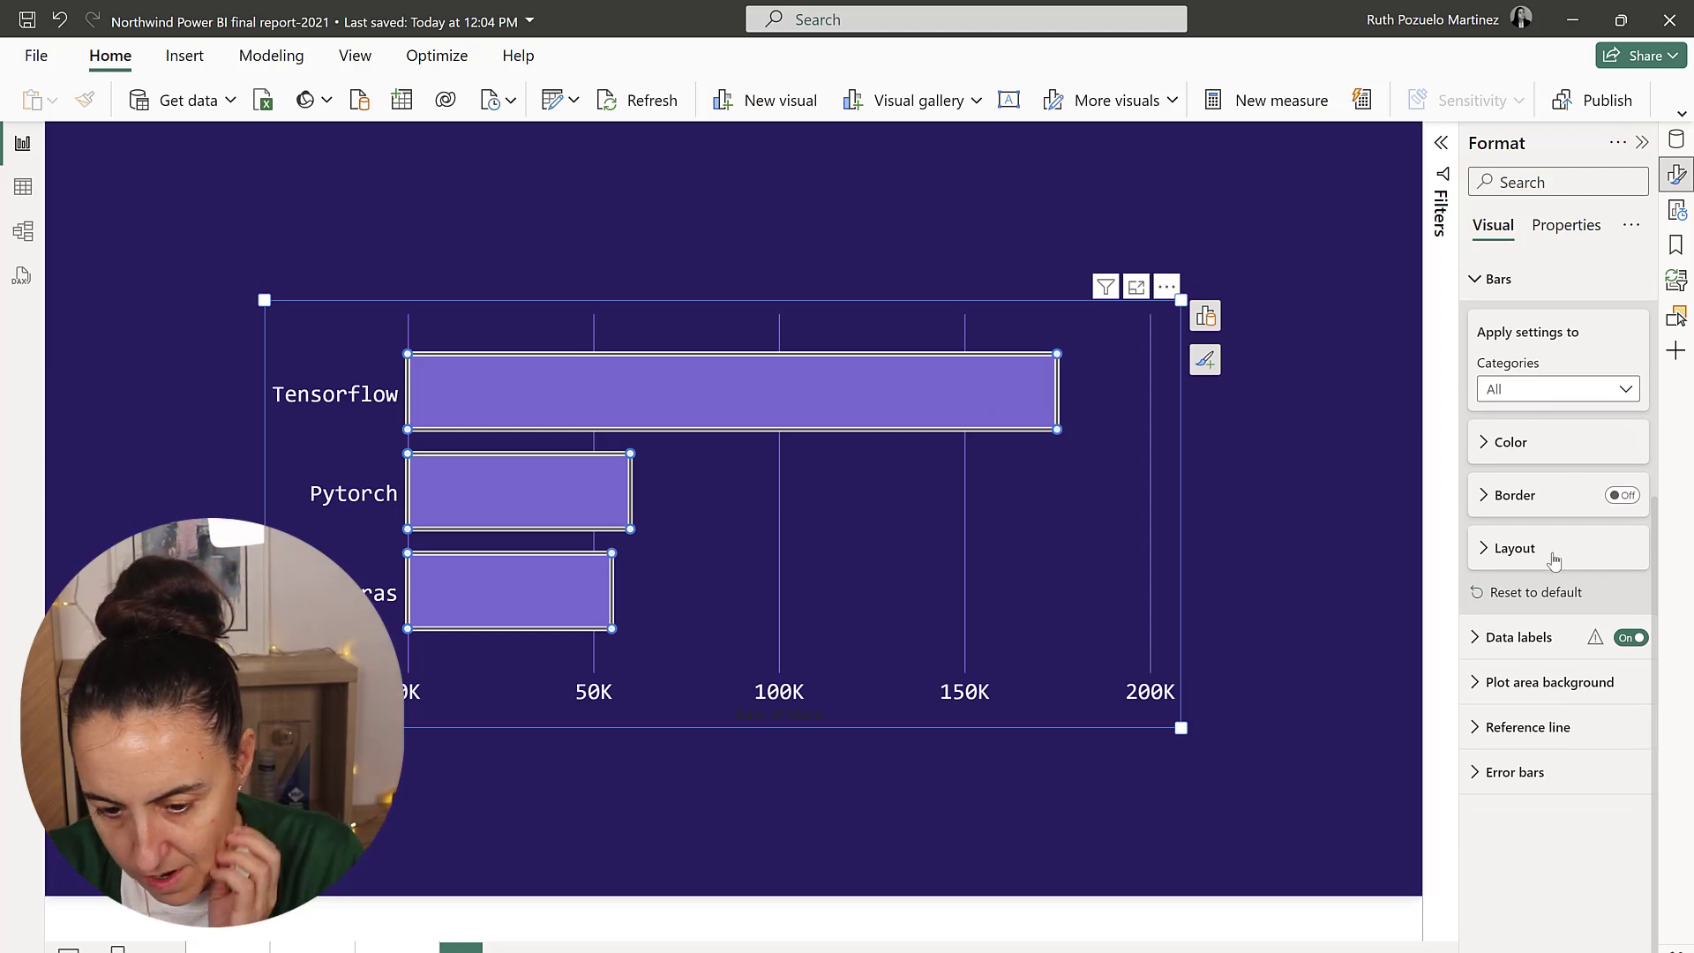
pyautogui.click(1514, 634)
pyautogui.scroll(-5, 1551, 414)
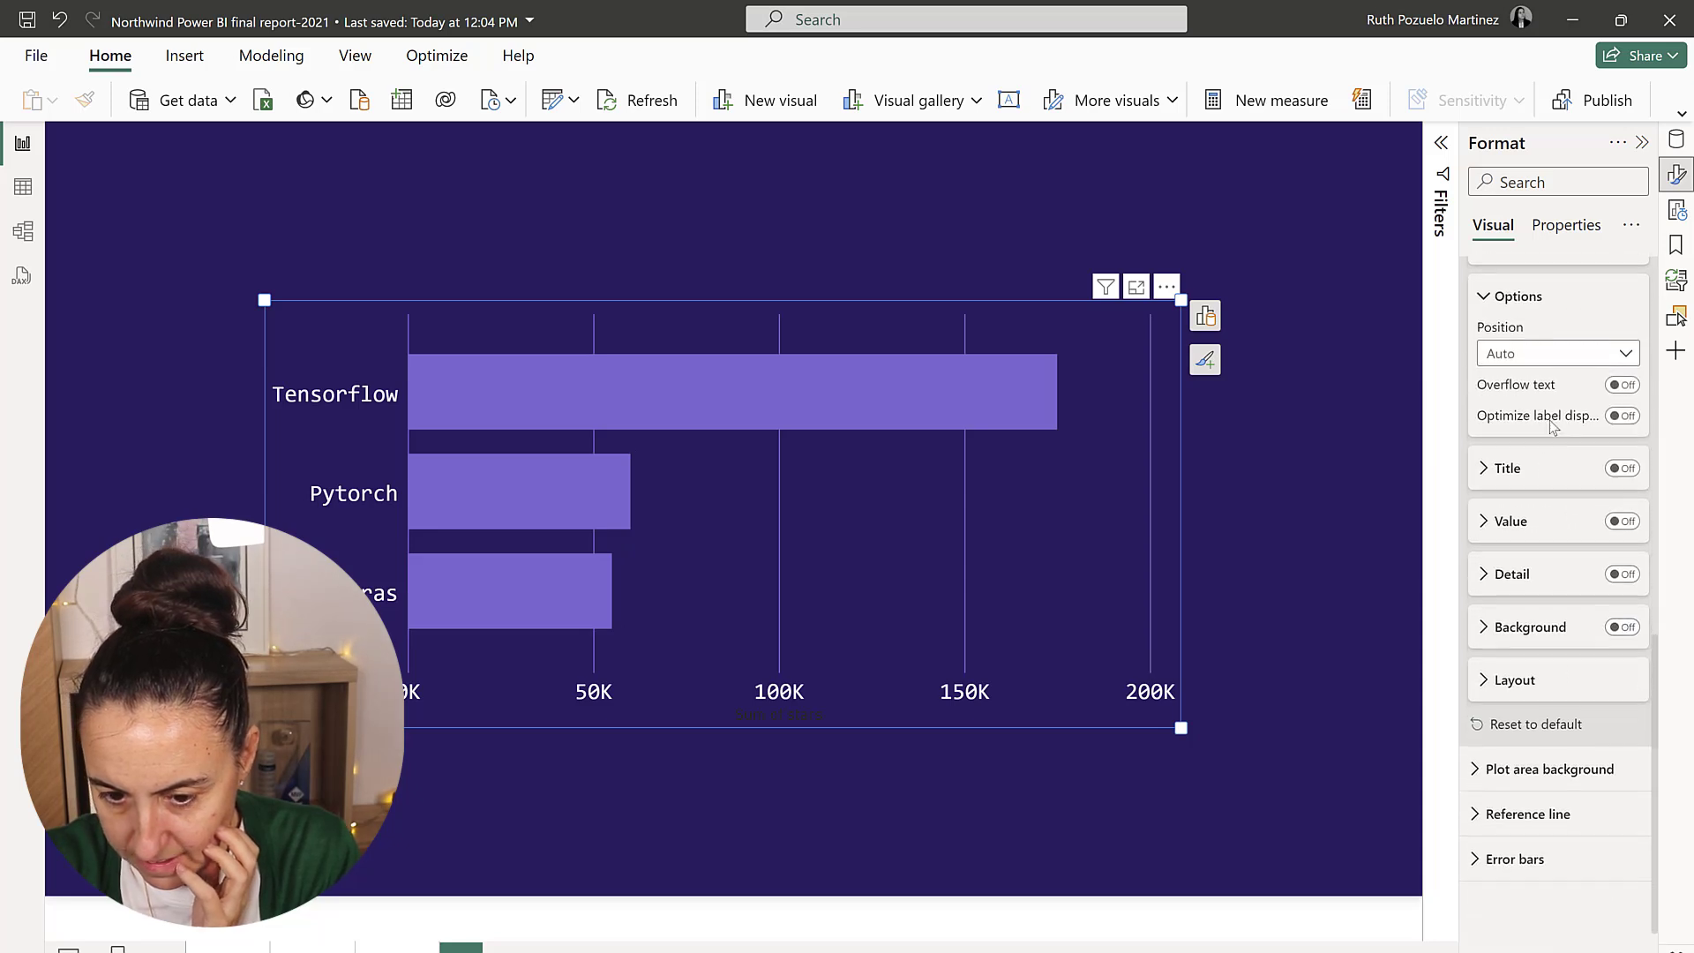
pyautogui.click(1528, 575)
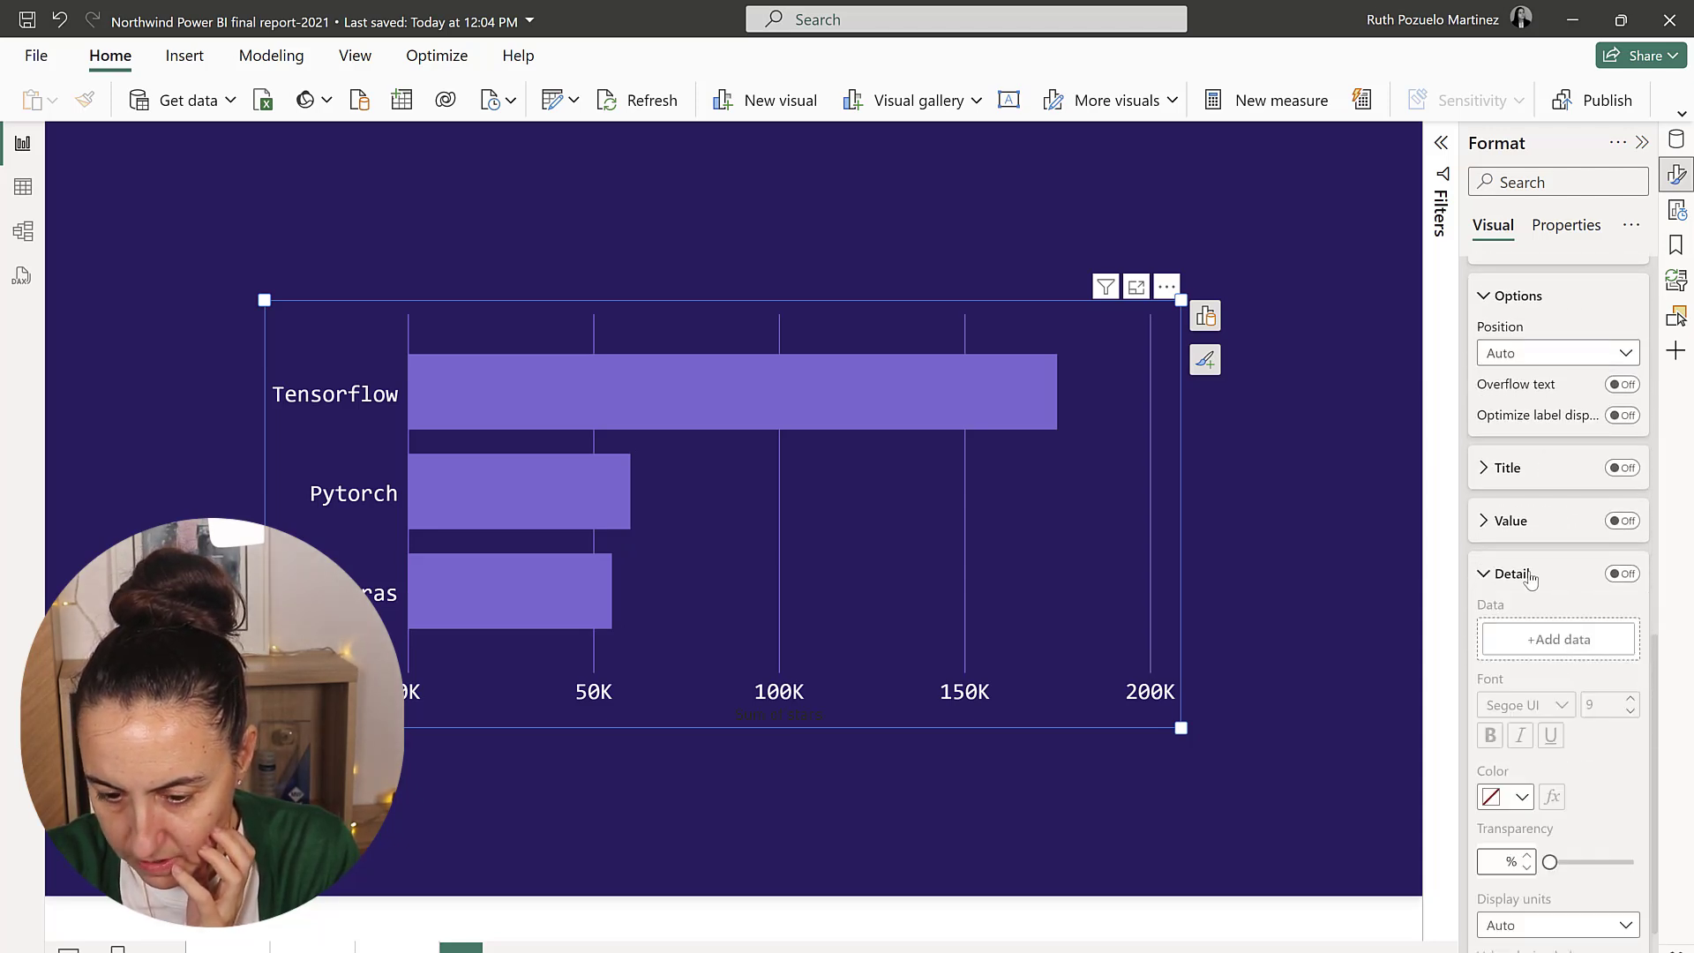
pyautogui.click(1618, 574)
pyautogui.click(1558, 639)
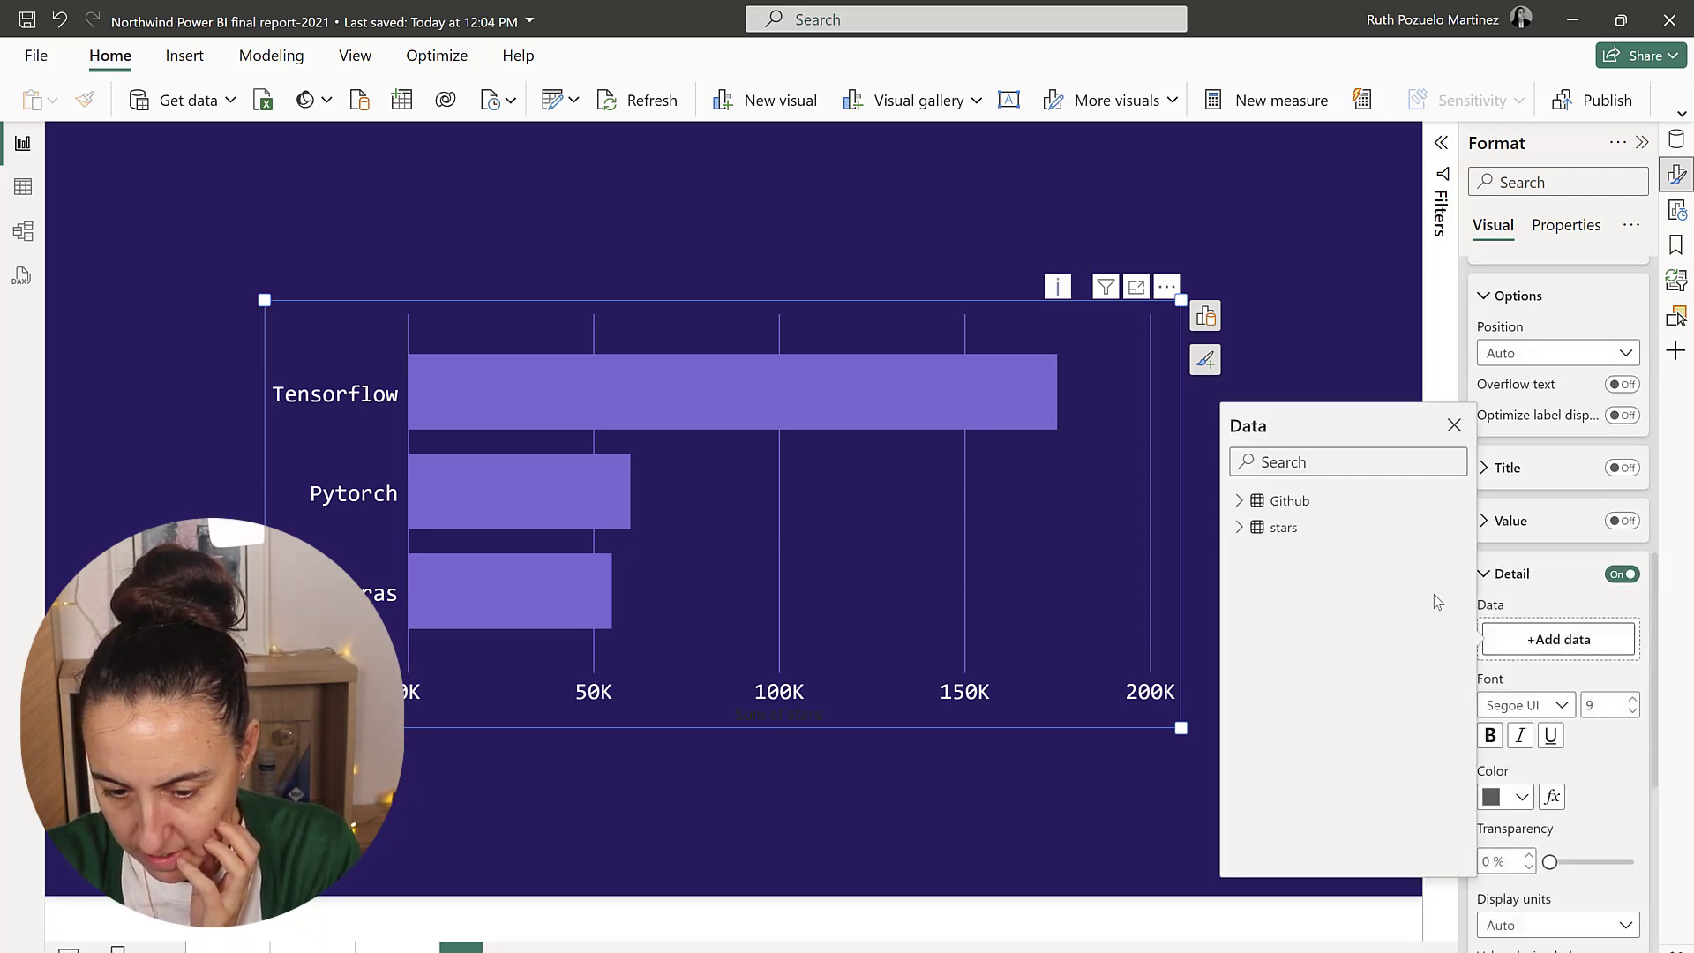
pyautogui.click(1240, 501)
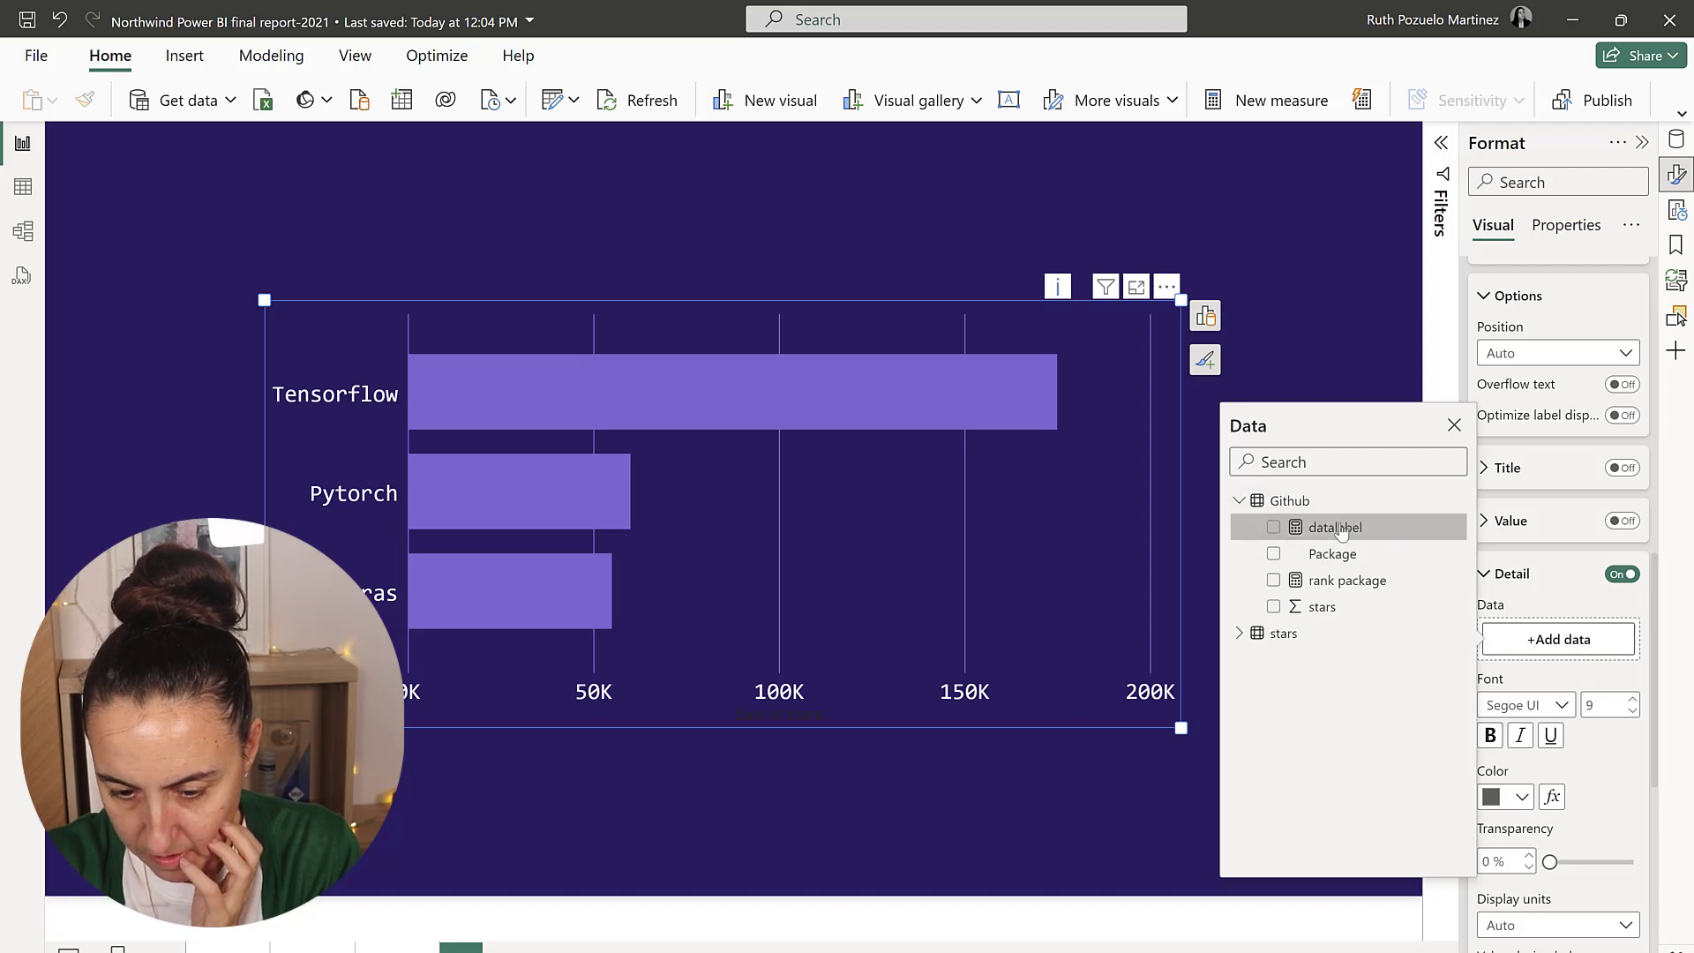
pyautogui.click(1273, 527)
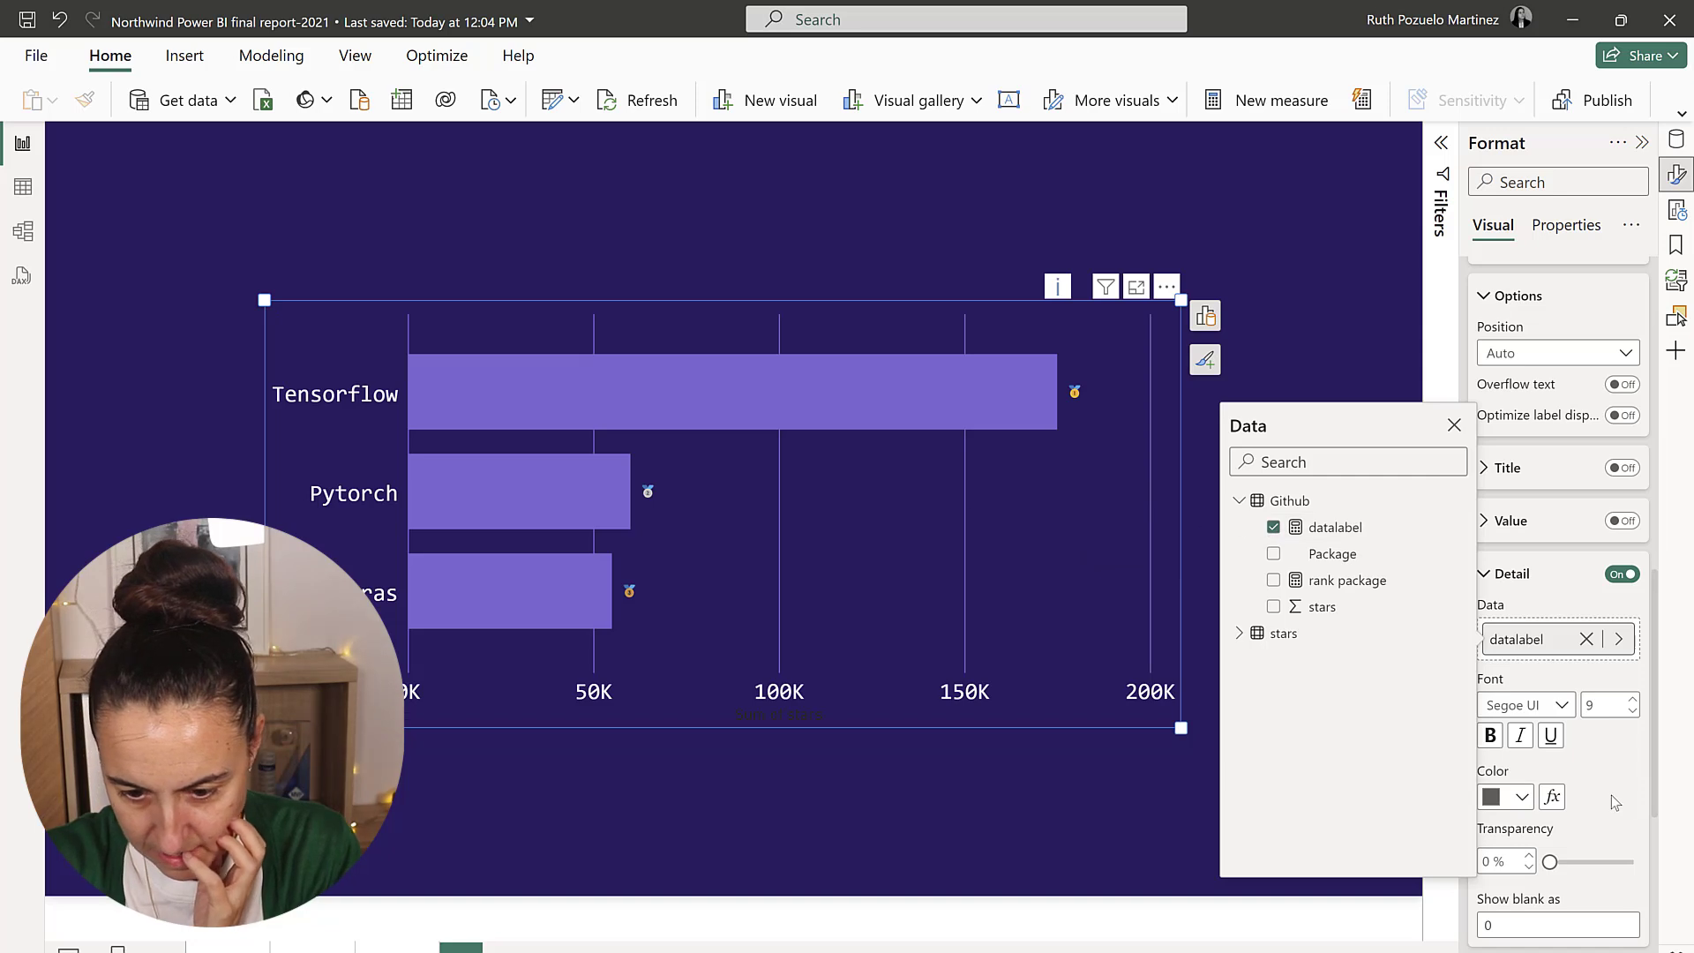
# - Raise the medal labels' font size repeatedly so the emoji appear large
pyautogui.click(1633, 700)
pyautogui.click(1633, 700)
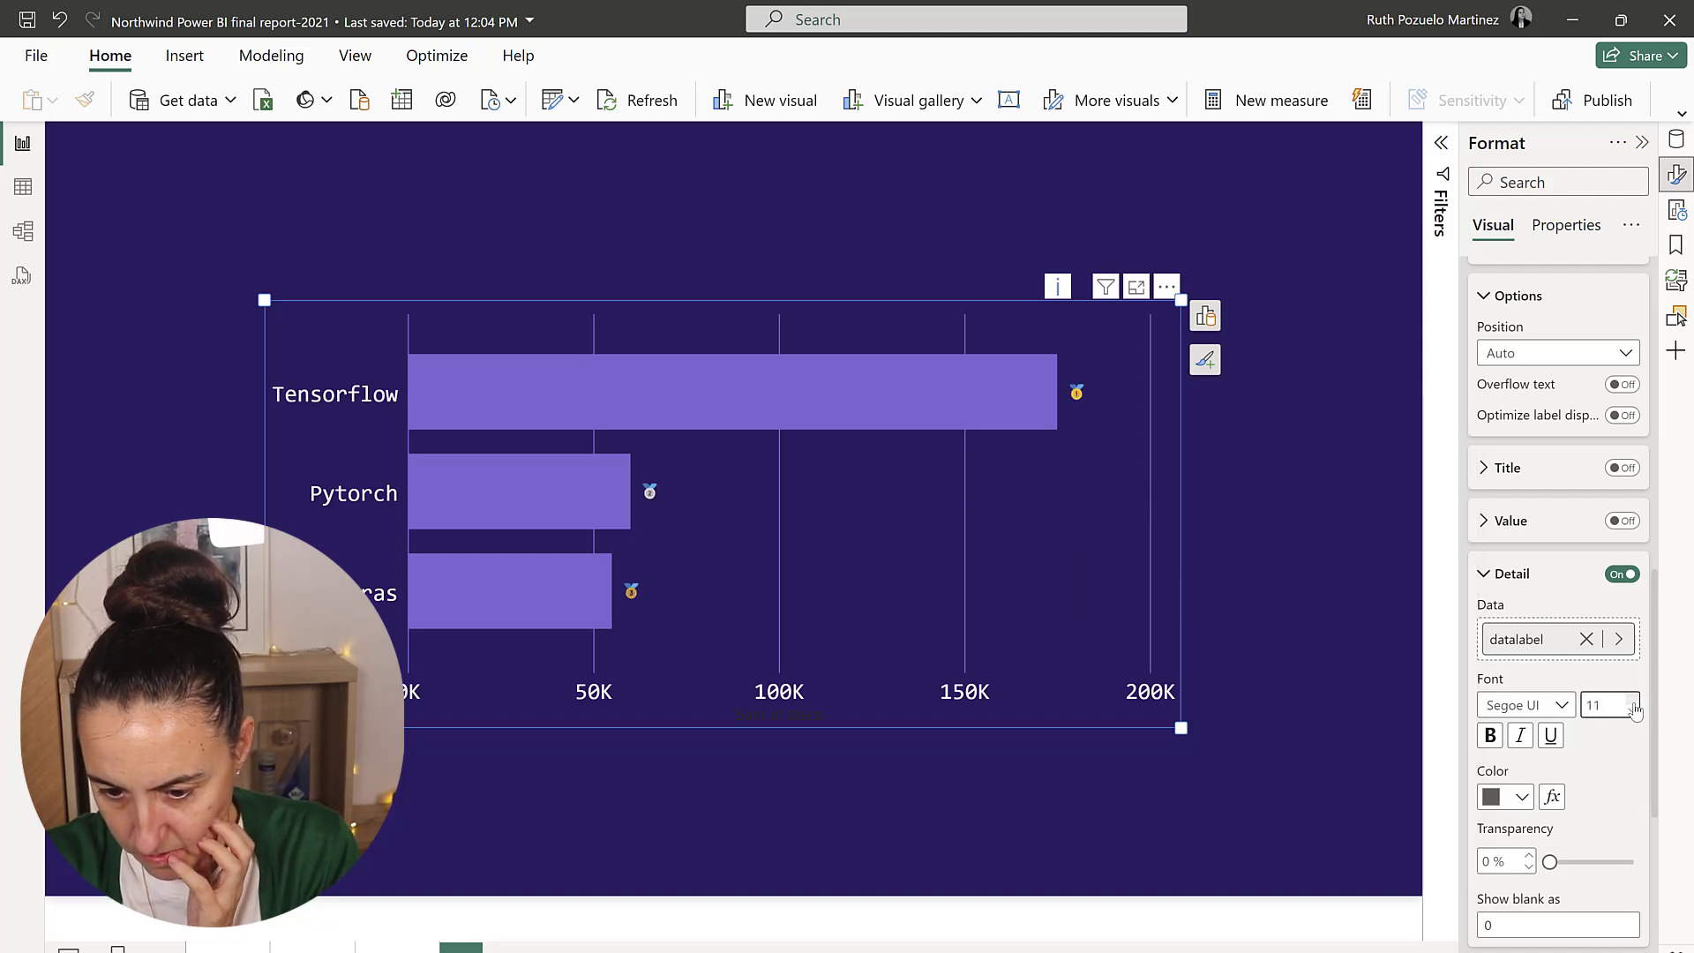
pyautogui.click(1633, 701)
pyautogui.click(1633, 701)
pyautogui.click(1633, 701)
pyautogui.click(1633, 701)
pyautogui.click(1633, 700)
pyautogui.click(1633, 700)
pyautogui.click(1633, 701)
pyautogui.click(1633, 701)
pyautogui.click(1634, 701)
pyautogui.click(1633, 701)
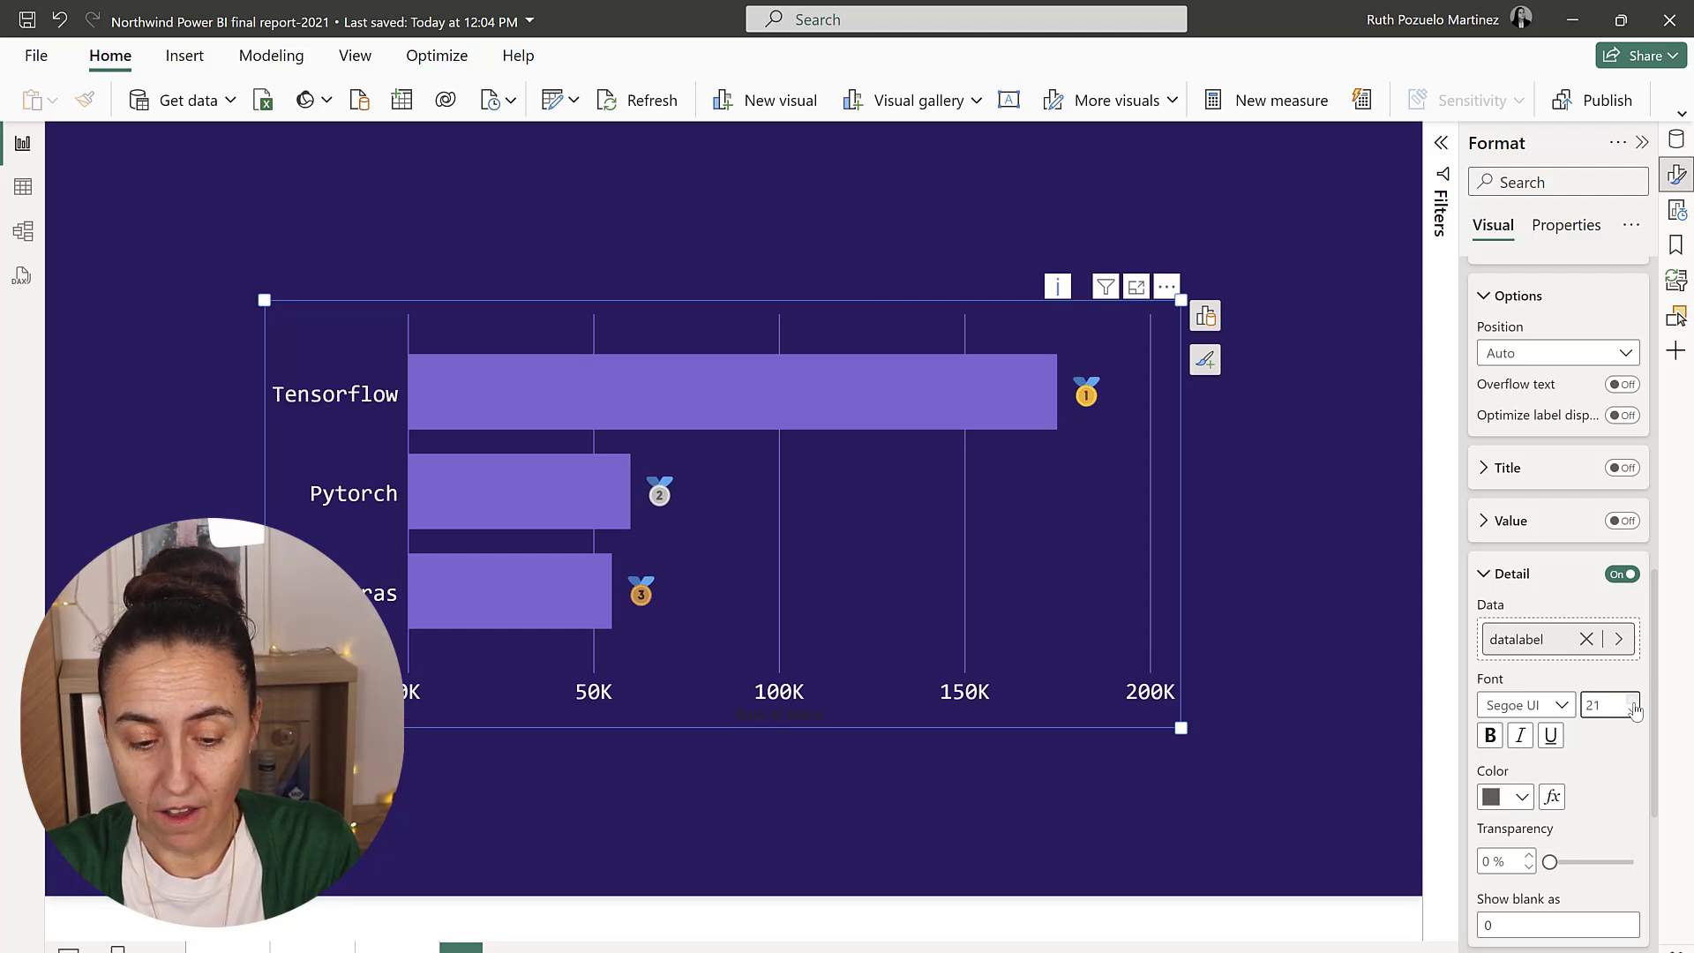
pyautogui.click(1633, 700)
pyautogui.click(1633, 701)
pyautogui.click(1633, 701)
pyautogui.click(1633, 701)
pyautogui.click(1633, 701)
pyautogui.click(1634, 701)
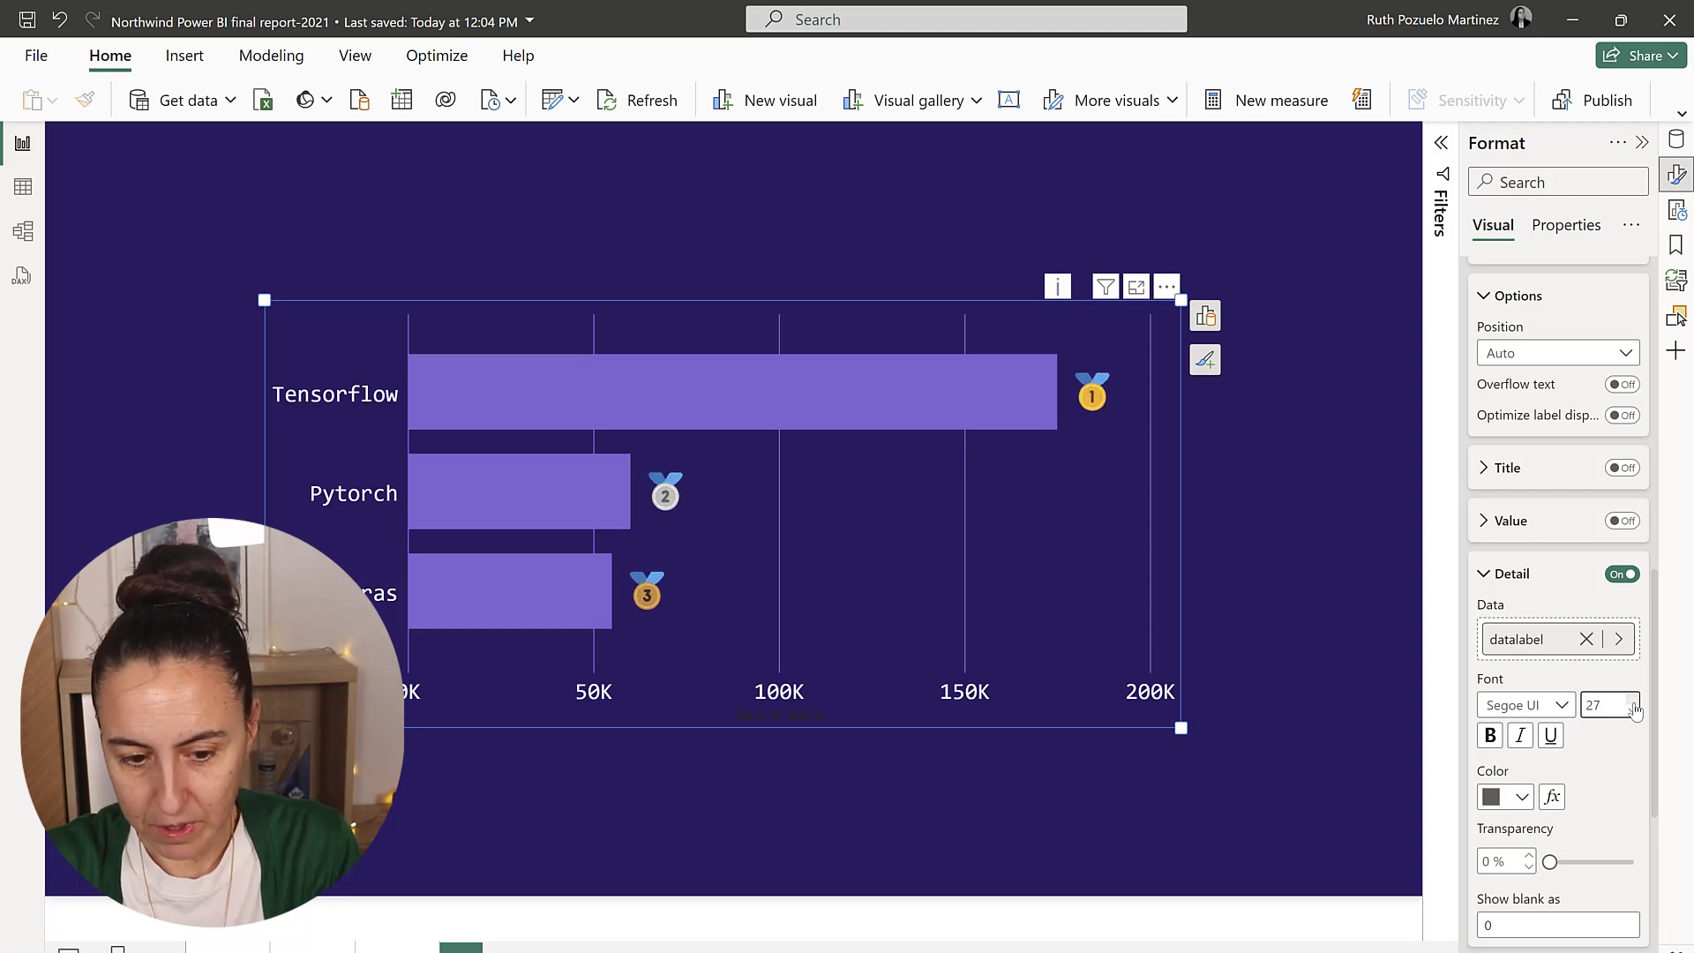
pyautogui.click(1634, 700)
pyautogui.click(1634, 701)
pyautogui.click(1633, 700)
pyautogui.click(1633, 701)
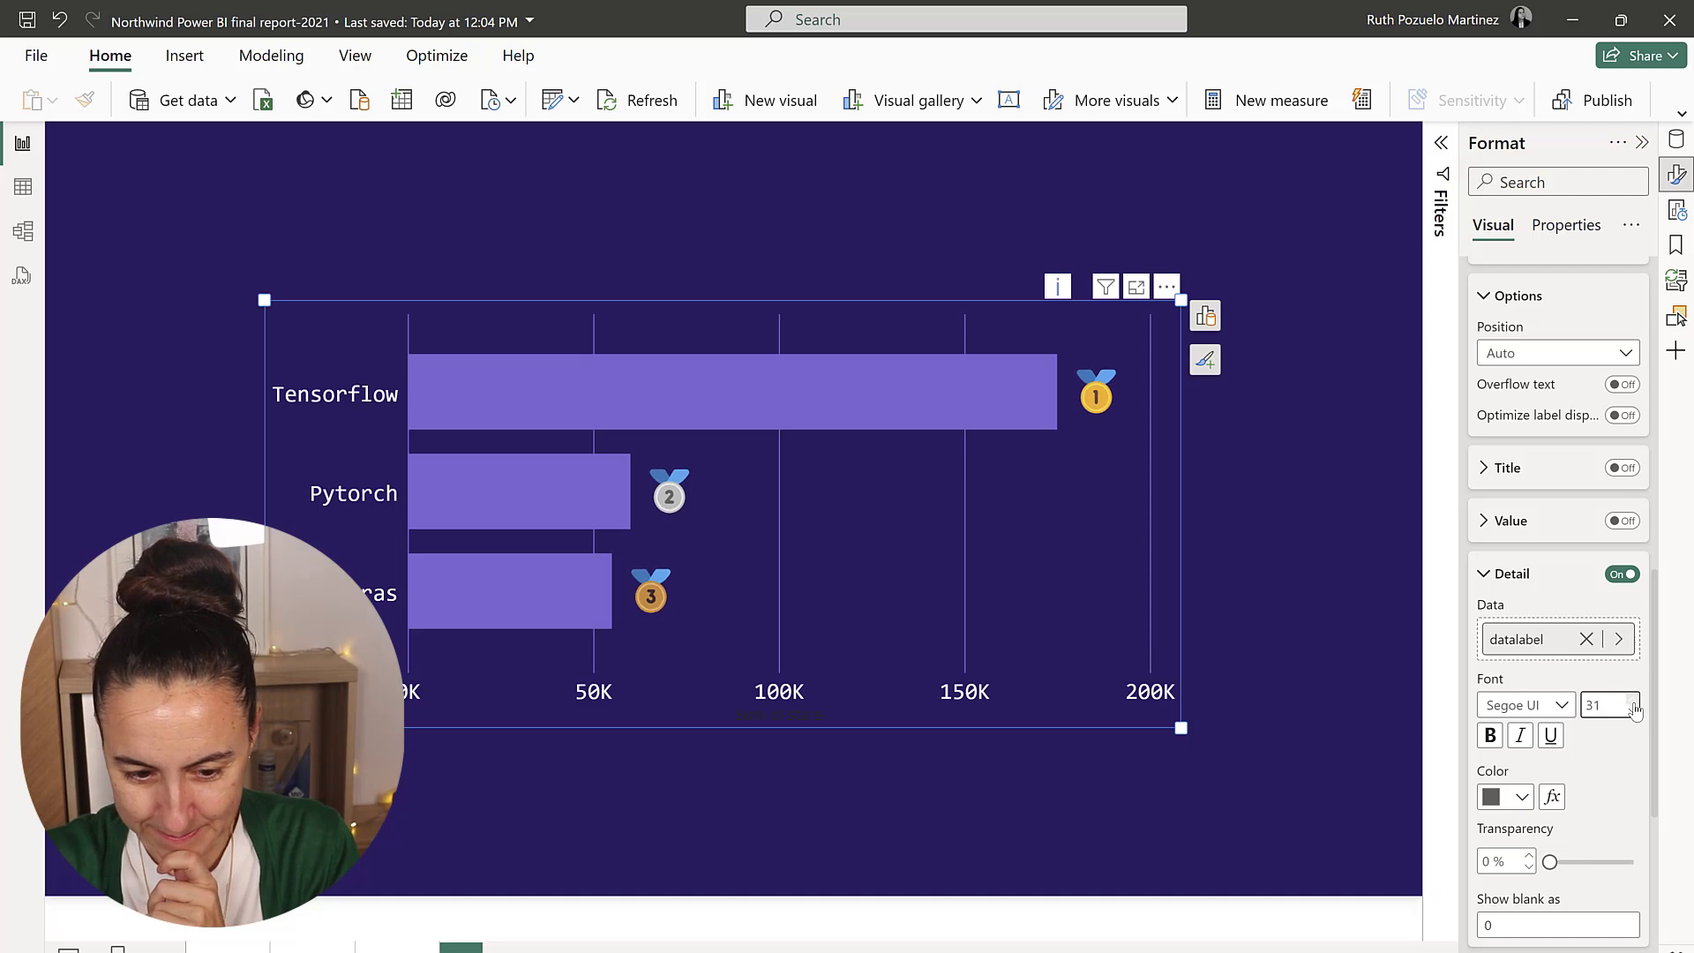
pyautogui.click(1633, 701)
pyautogui.click(1633, 701)
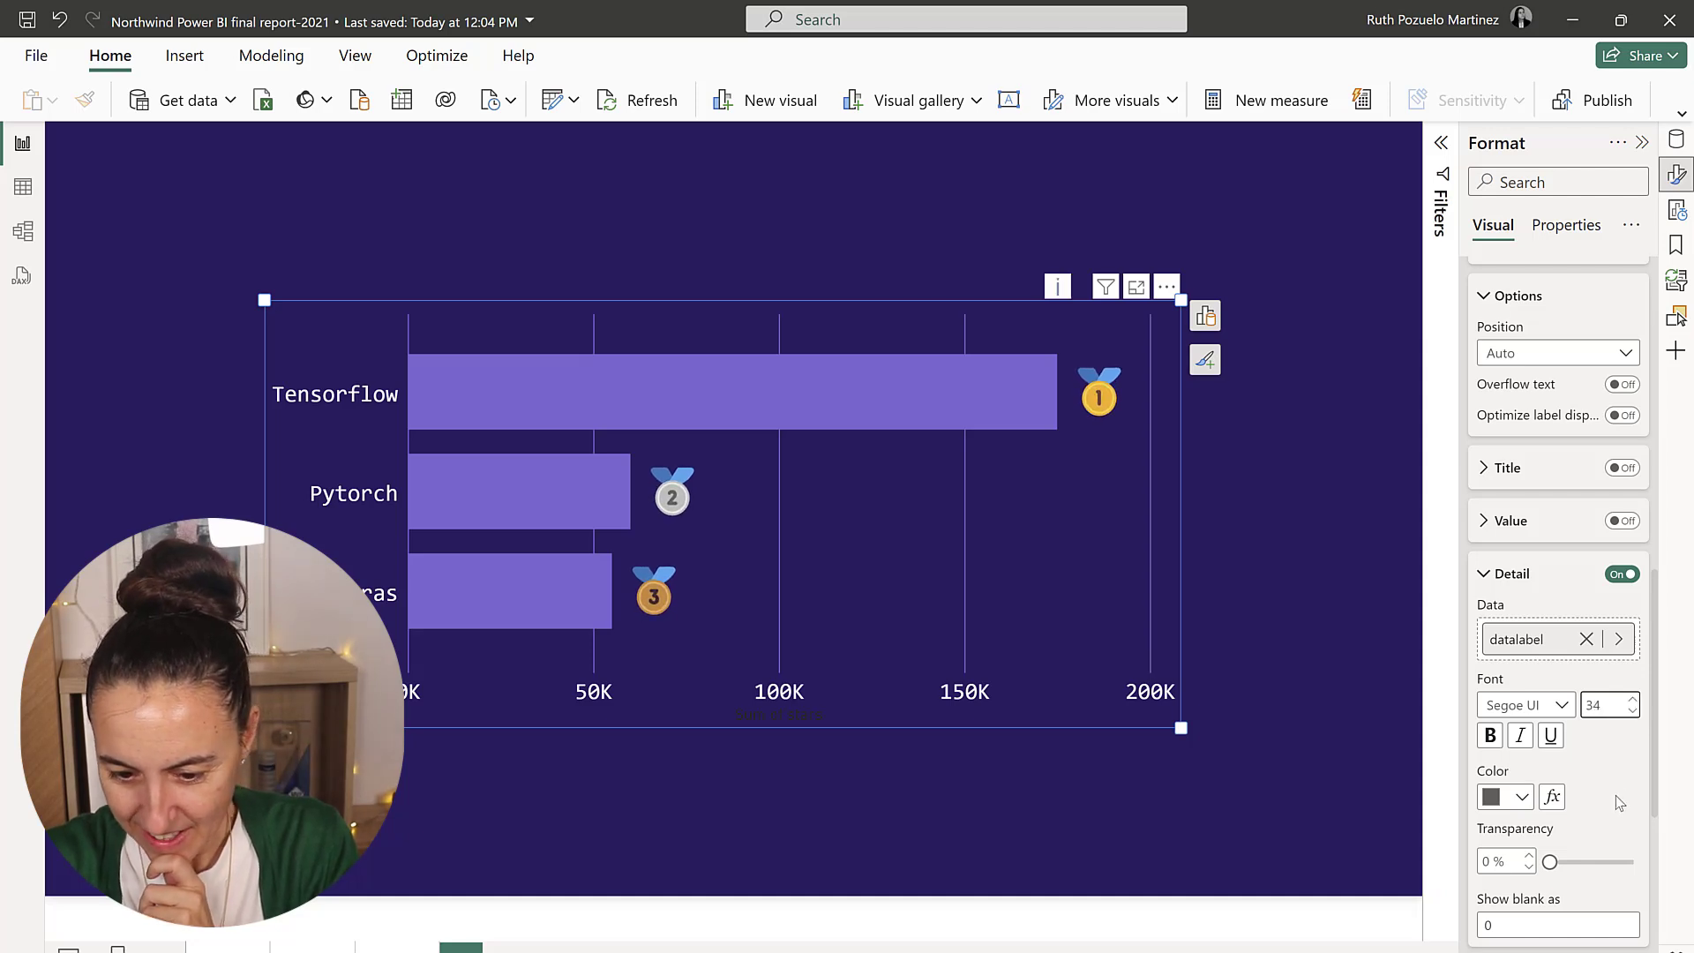
# - Turn on bar borders and set them to White, 2 px, then deselect the chart
pyautogui.click(1511, 574)
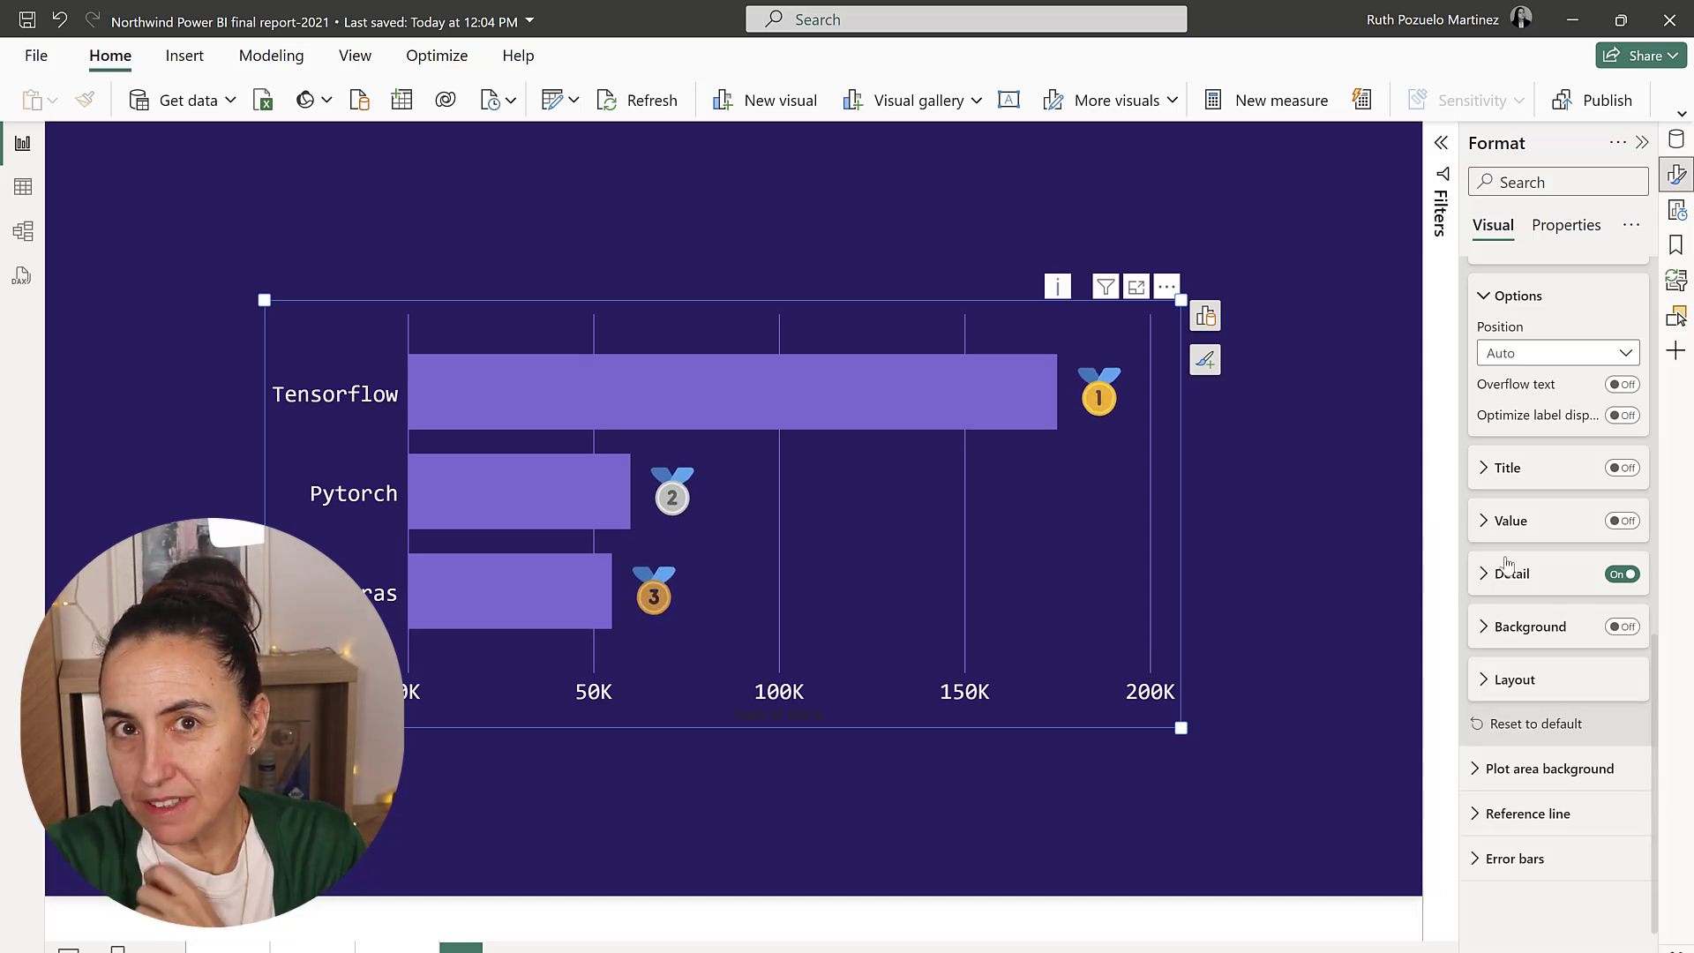
pyautogui.scroll(-1, 1506, 573)
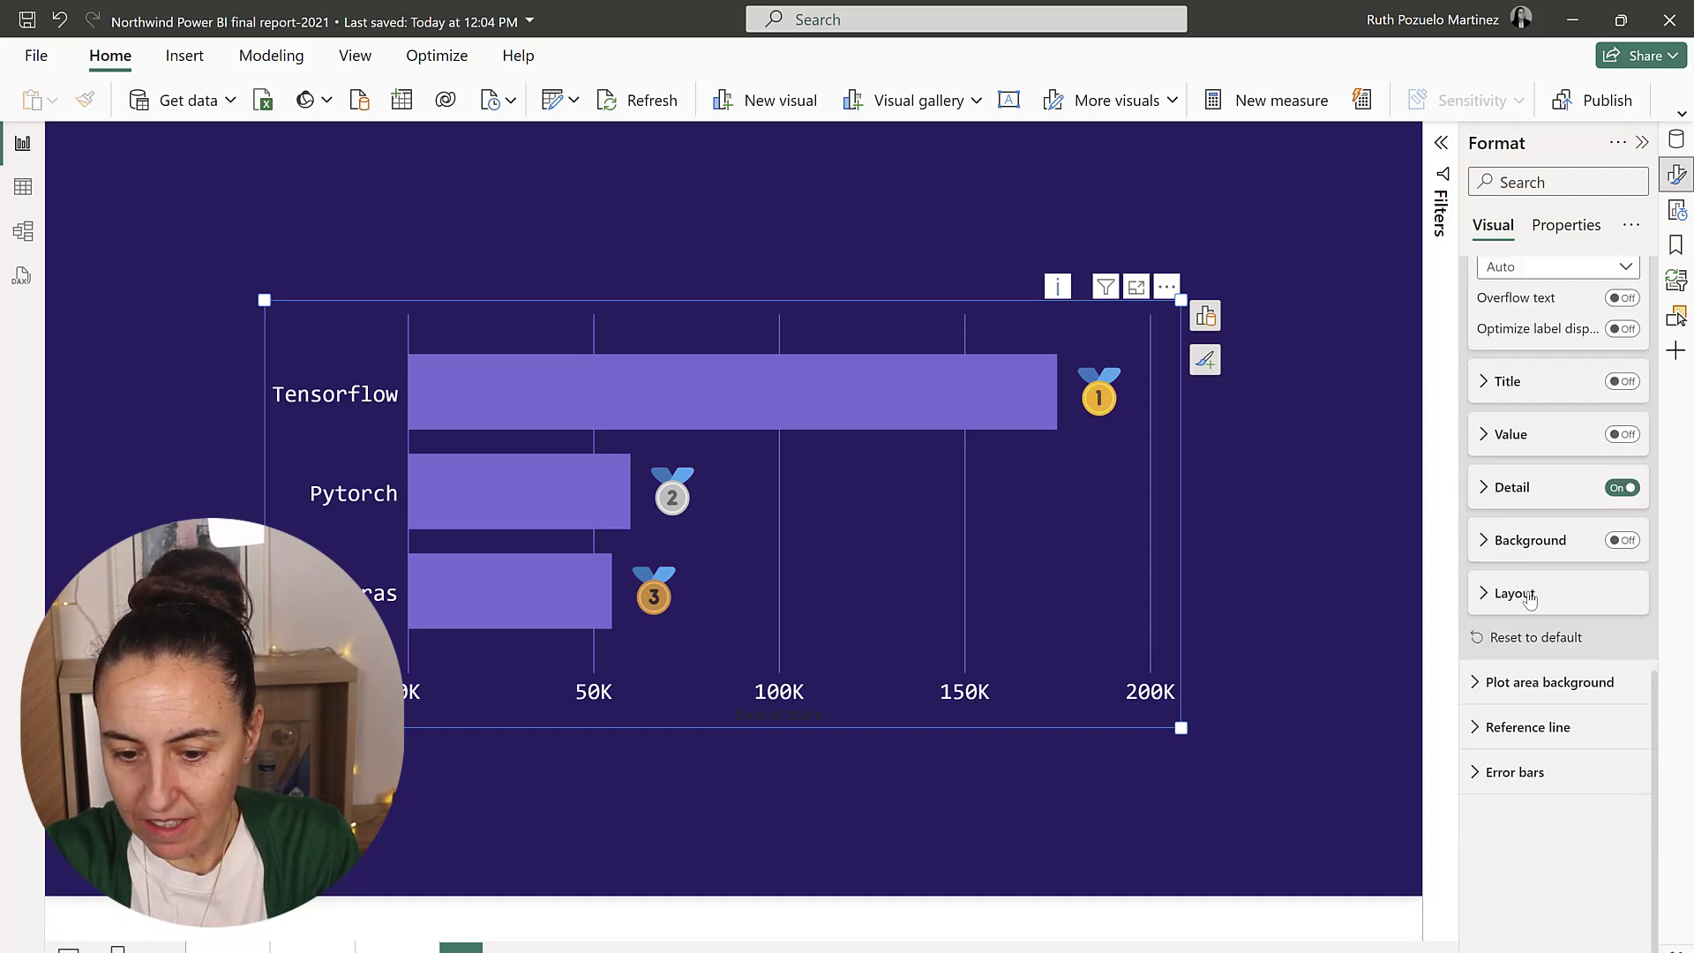
pyautogui.click(899, 406)
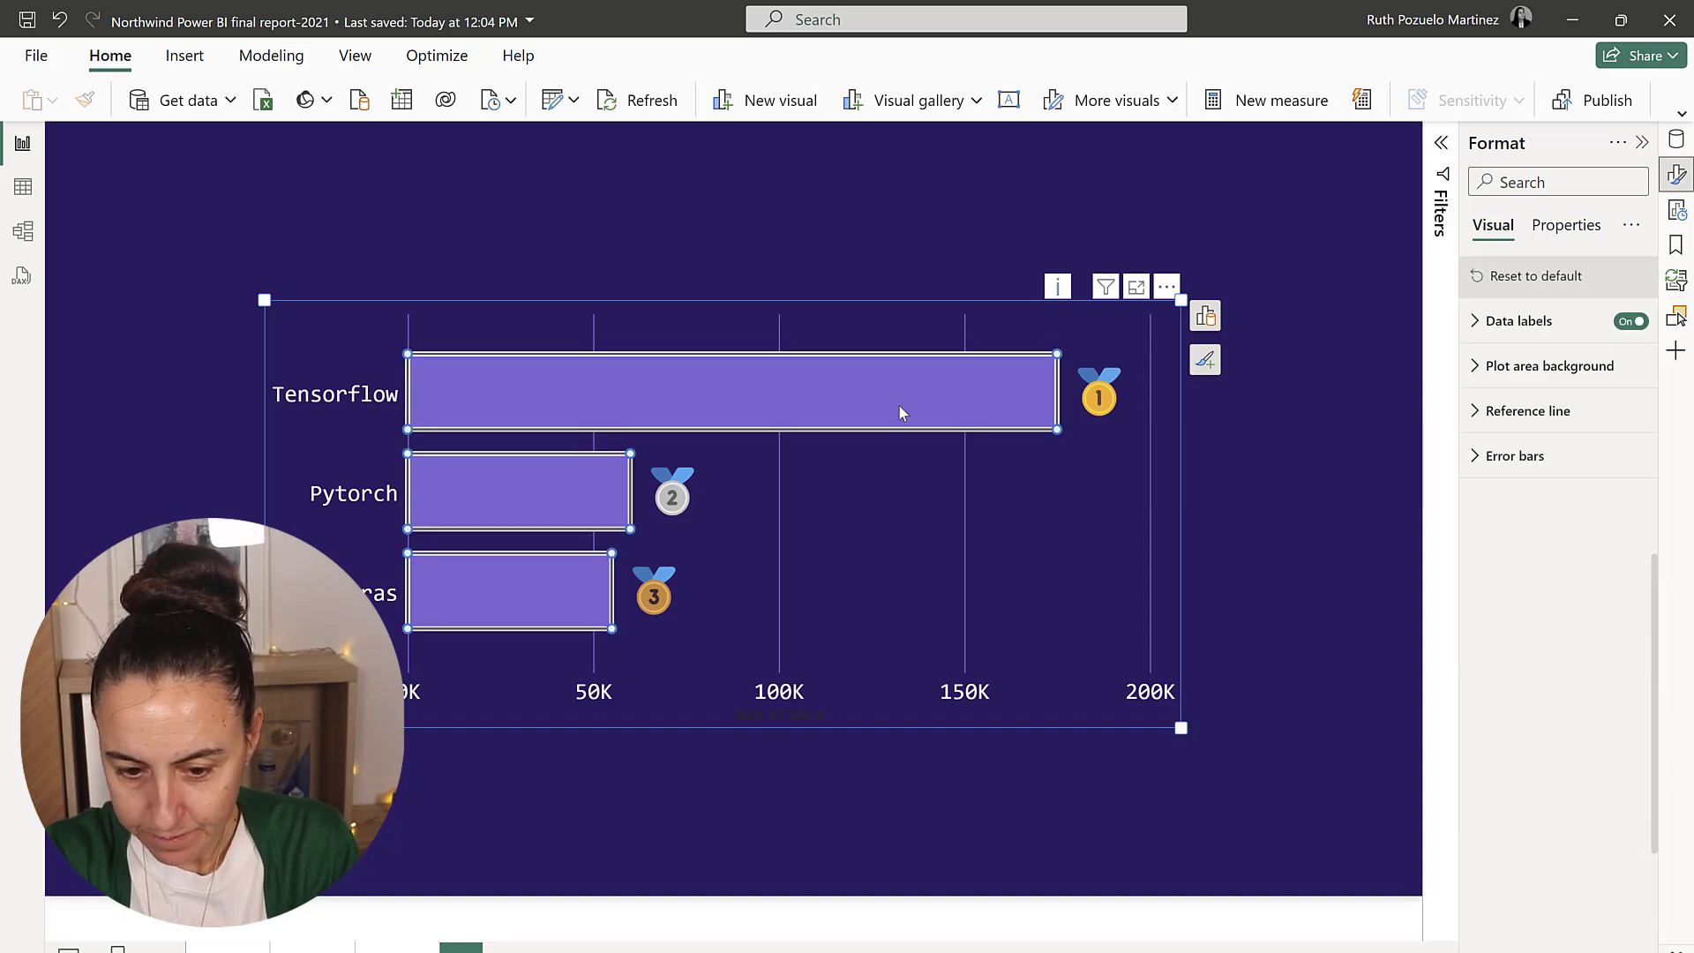
pyautogui.click(1622, 495)
pyautogui.click(1526, 598)
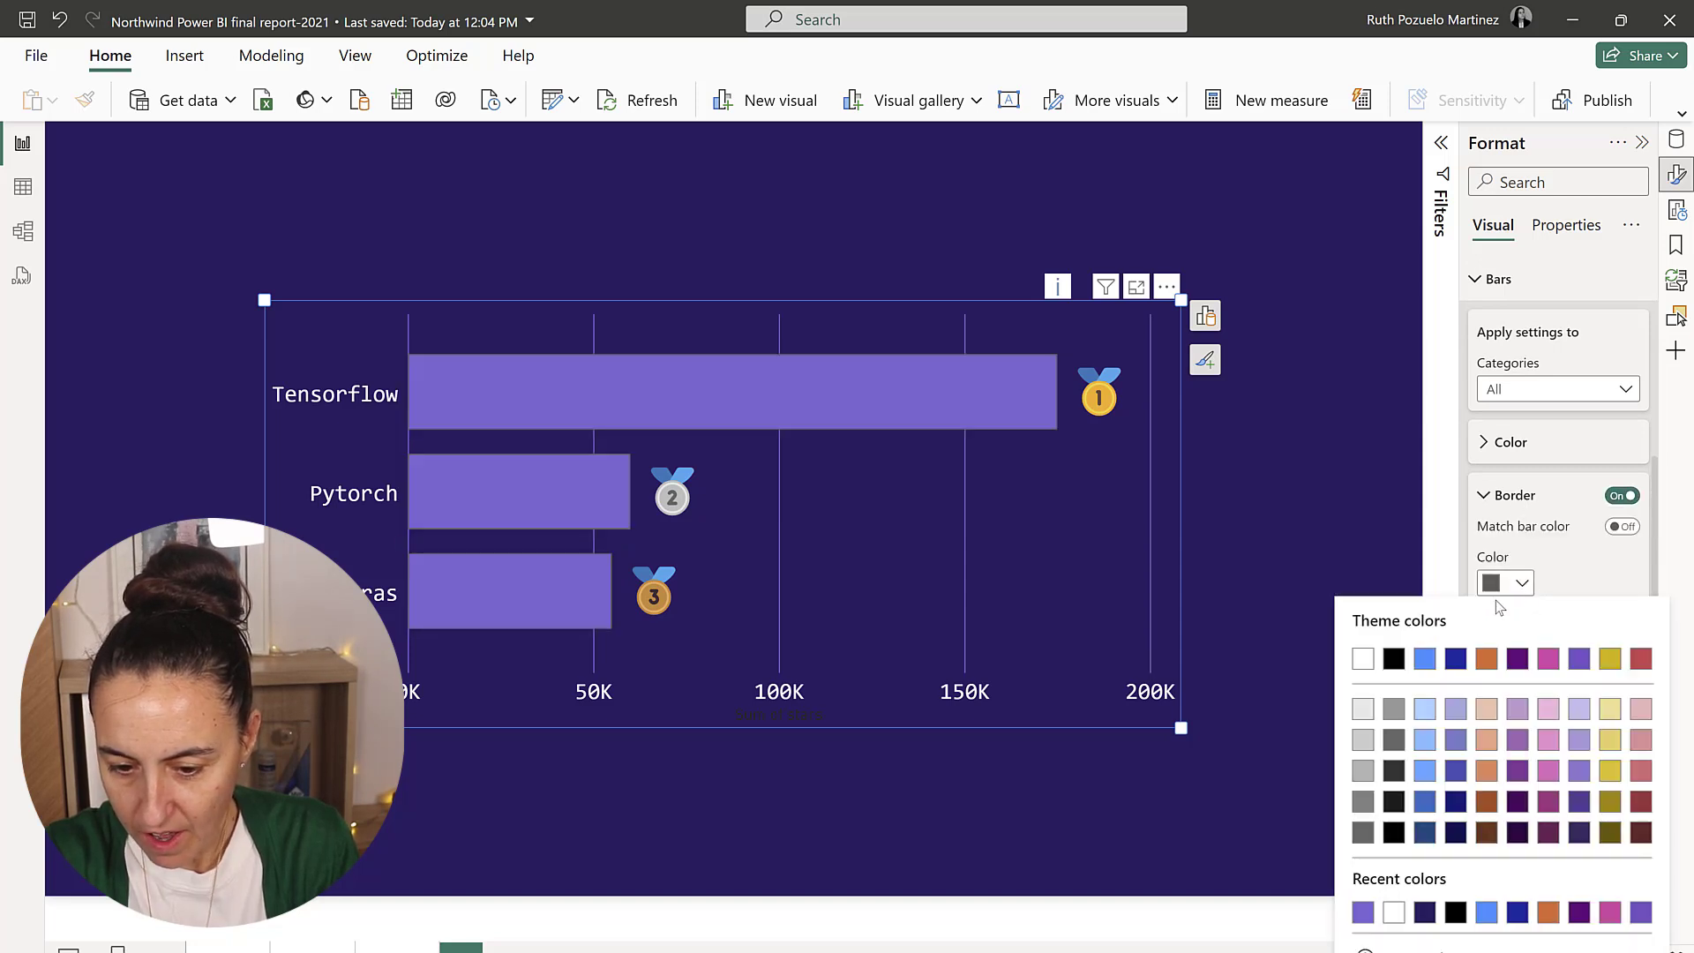
pyautogui.click(1365, 662)
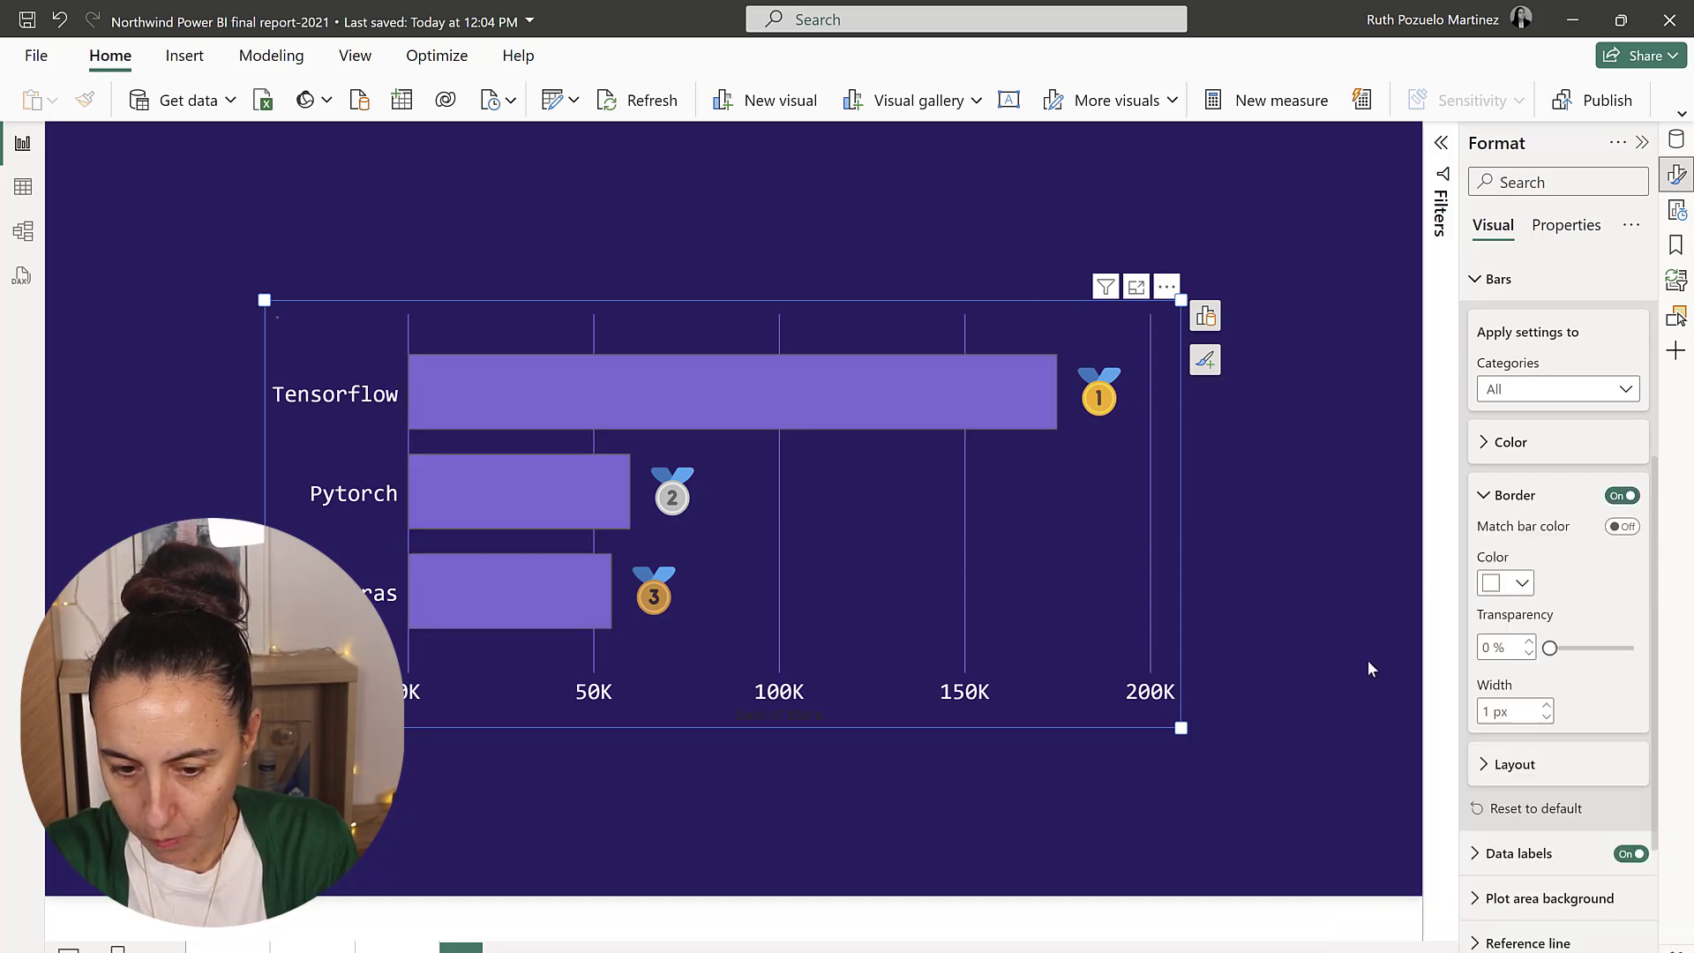
pyautogui.click(1540, 706)
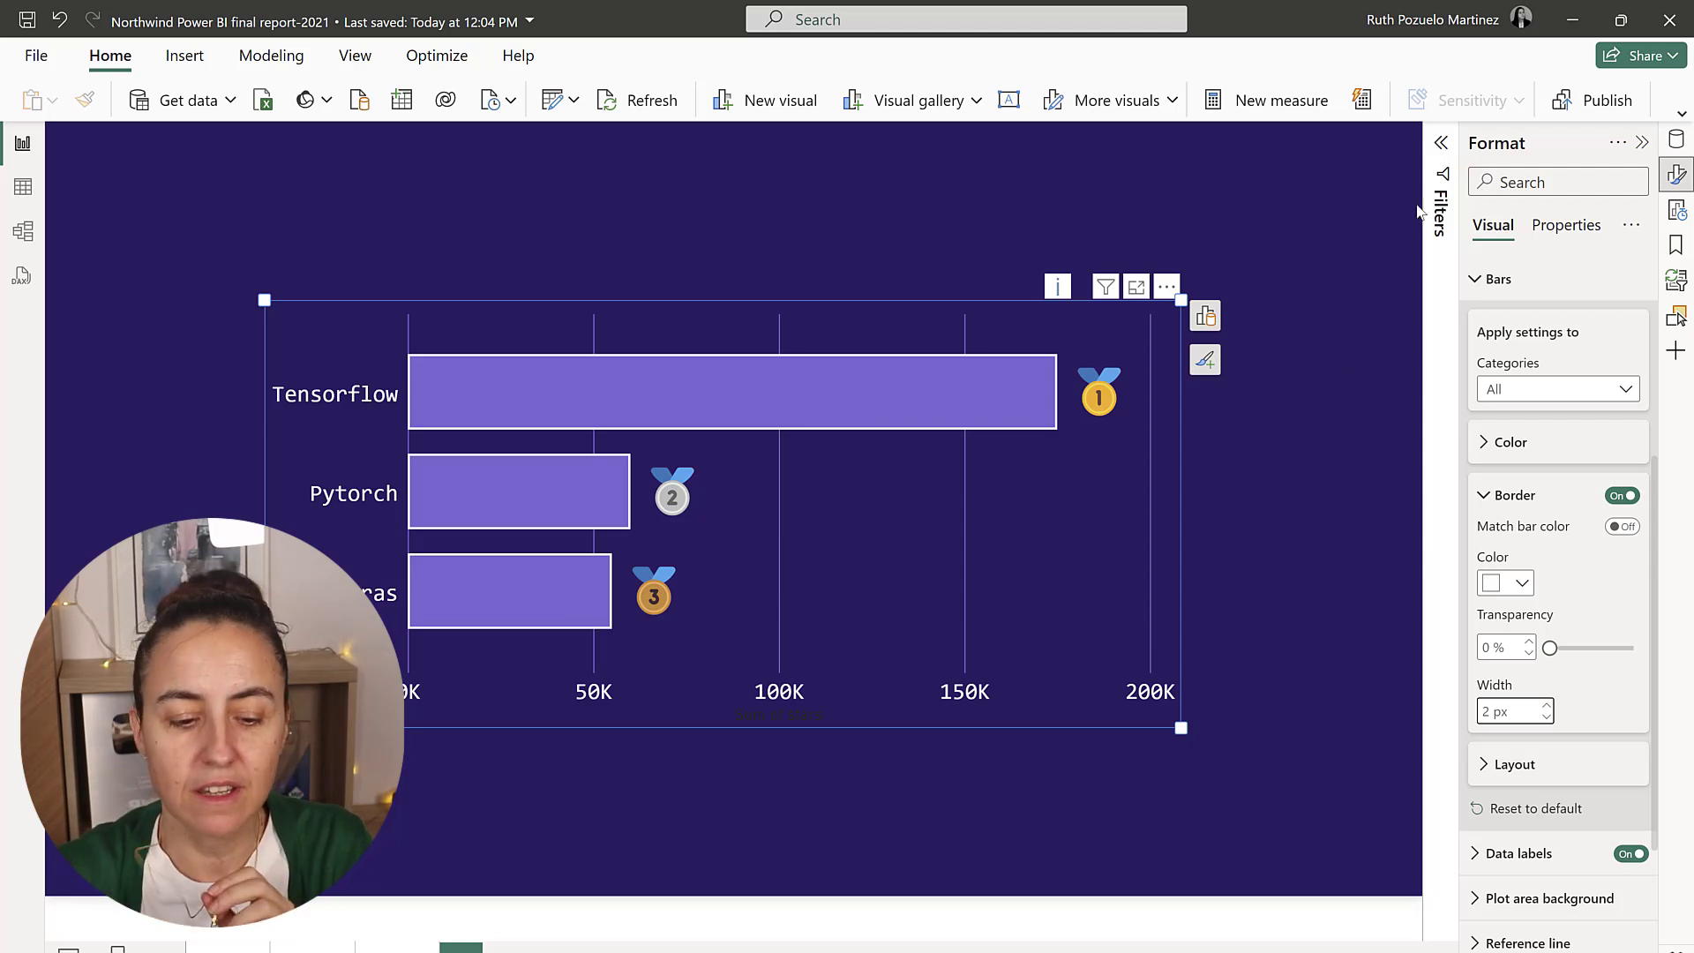
pyautogui.click(1257, 527)
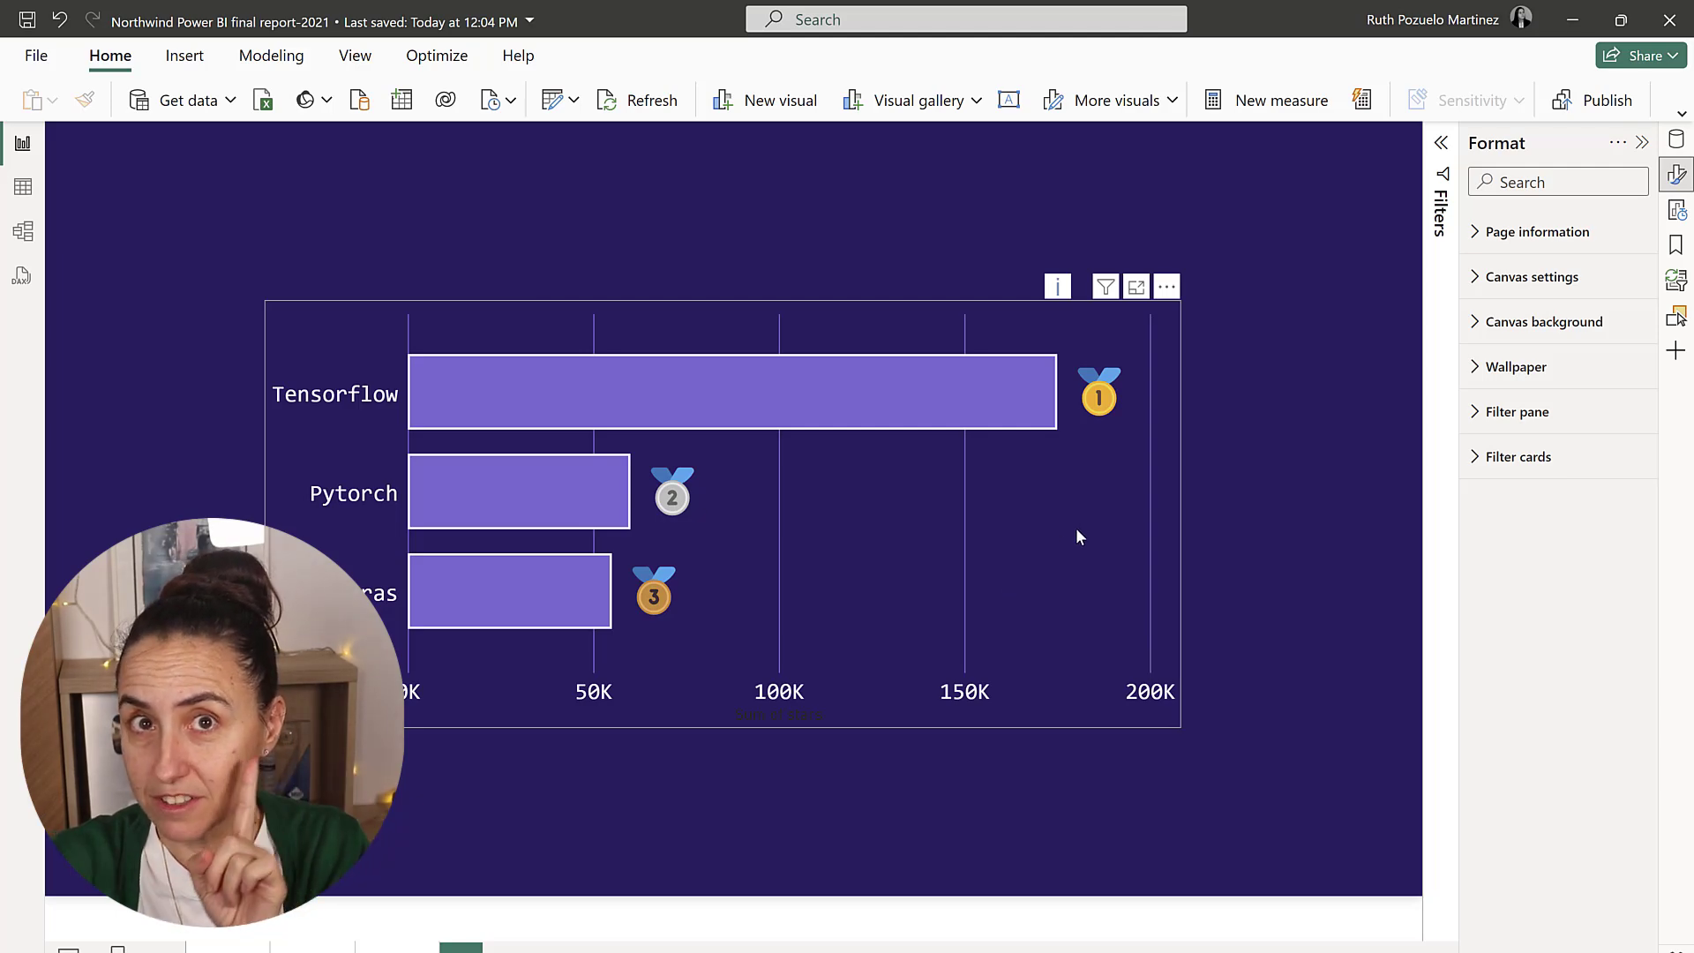
# - Search Symbl for 'star' and copy the White Medium Star's &#11088; HTML code
pyautogui.hotkey('alt', 'Tab')
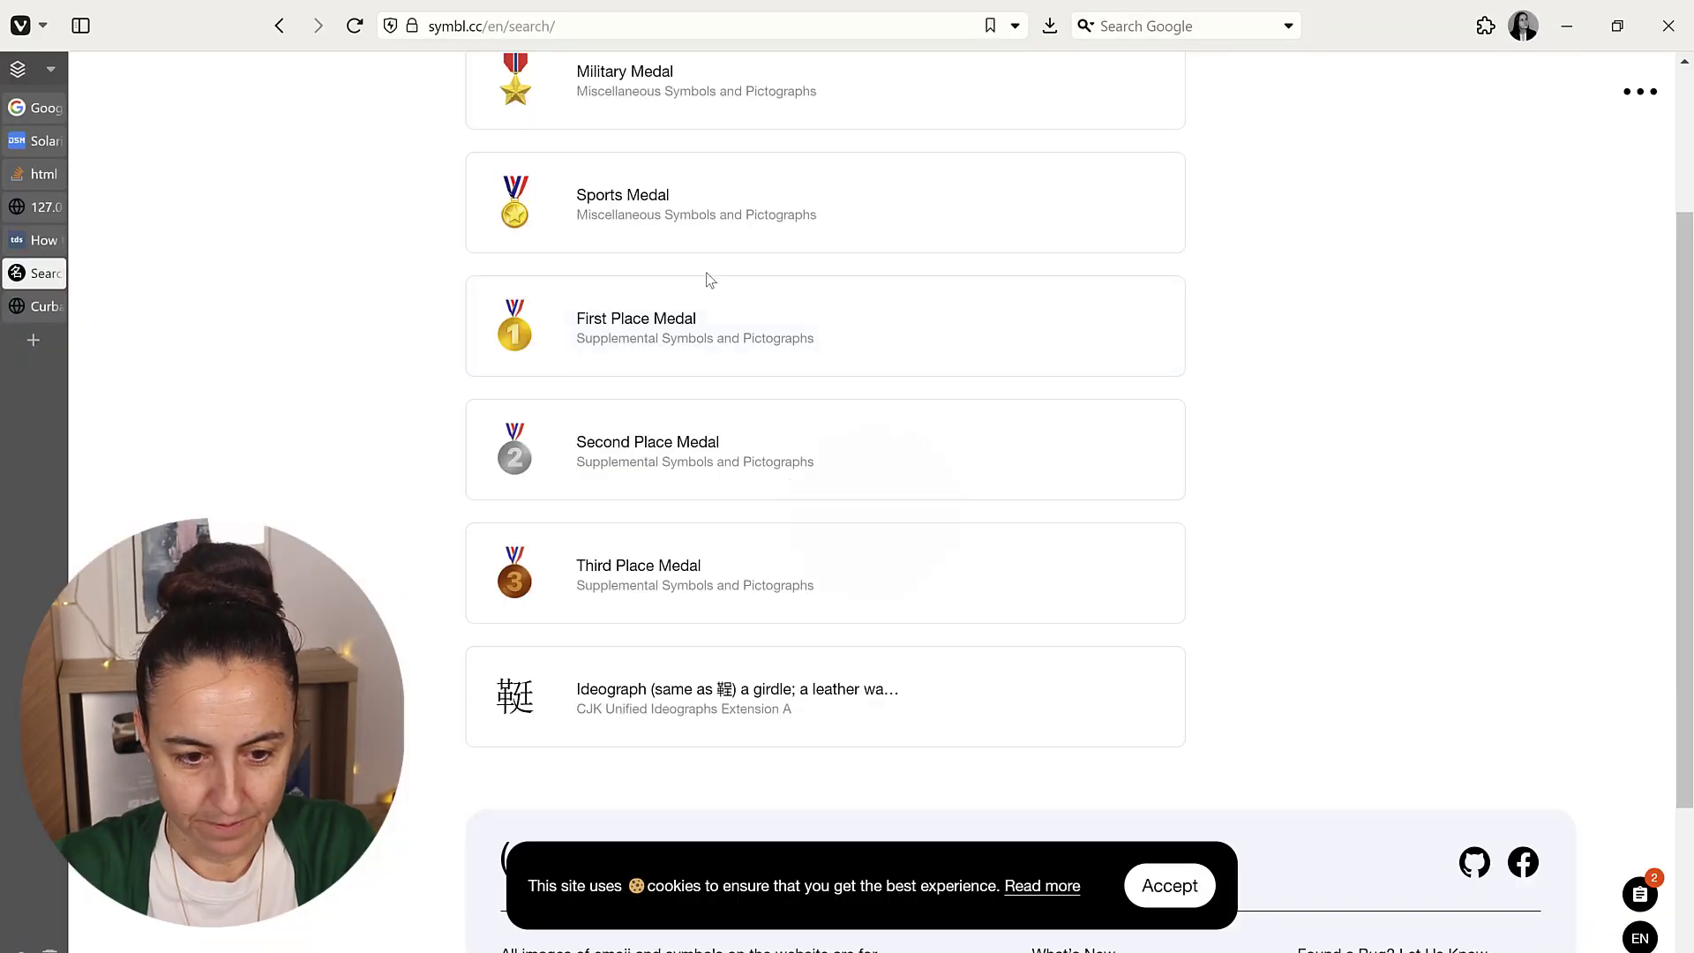
pyautogui.scroll(3, 718, 231)
pyautogui.moveTo(934, 97); pyautogui.dragTo(800, 80)
pyautogui.write('star')
pyautogui.press('Return')
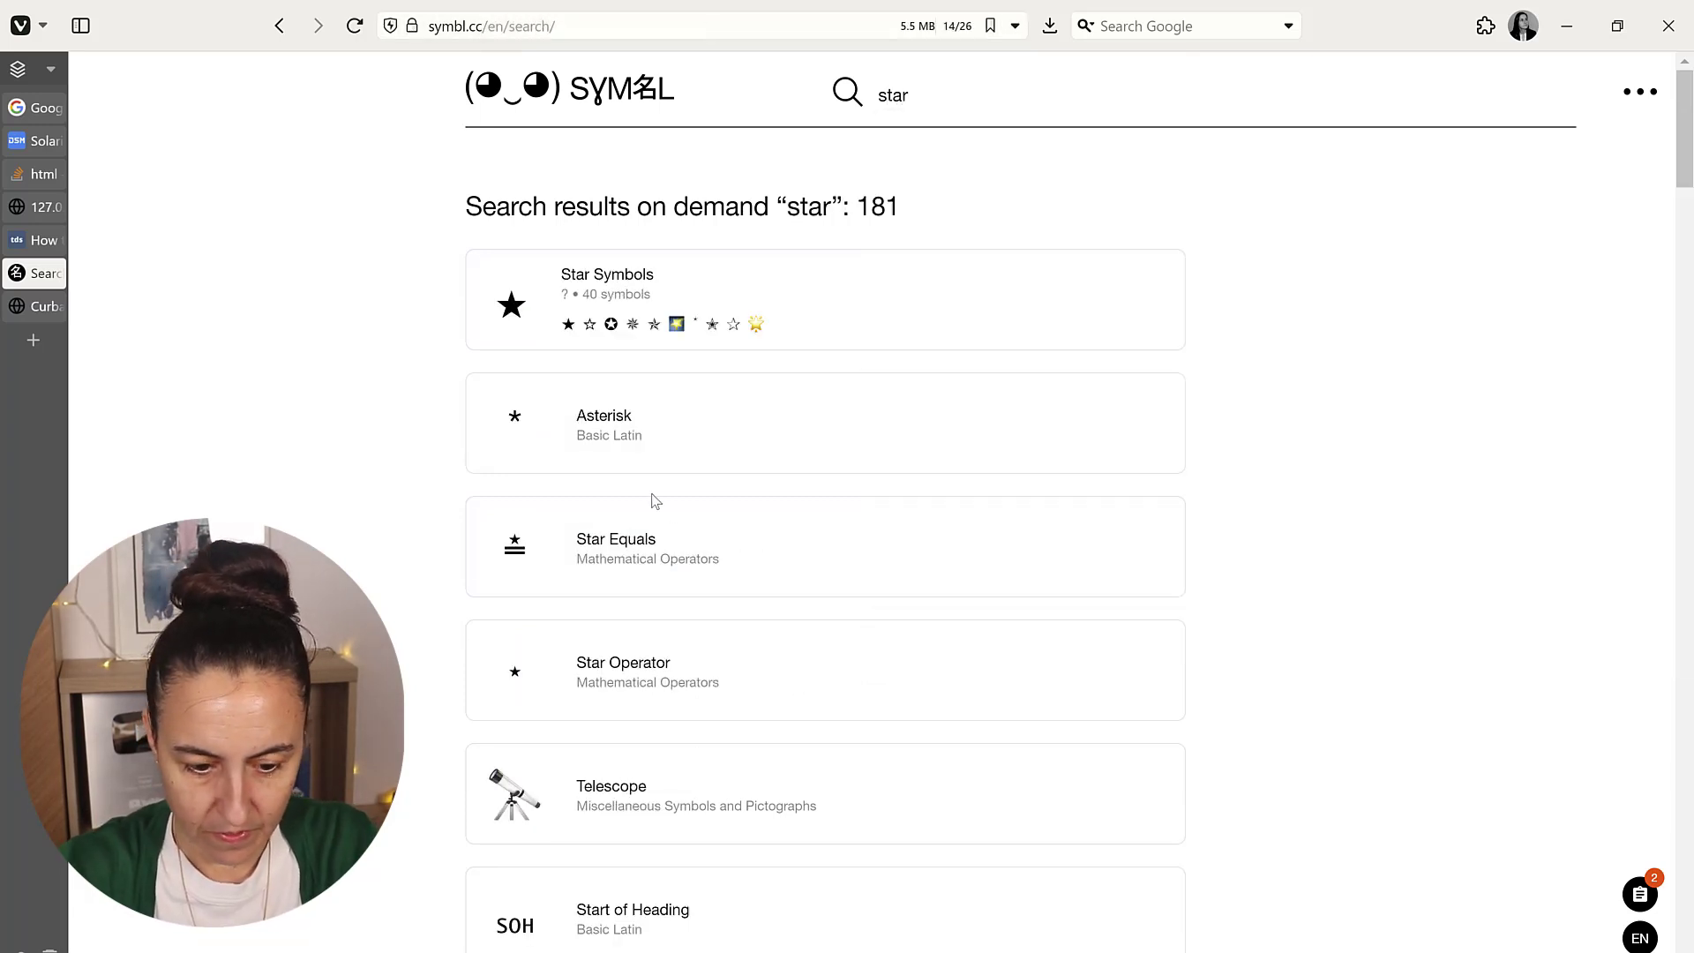
pyautogui.scroll(-11, 665, 507)
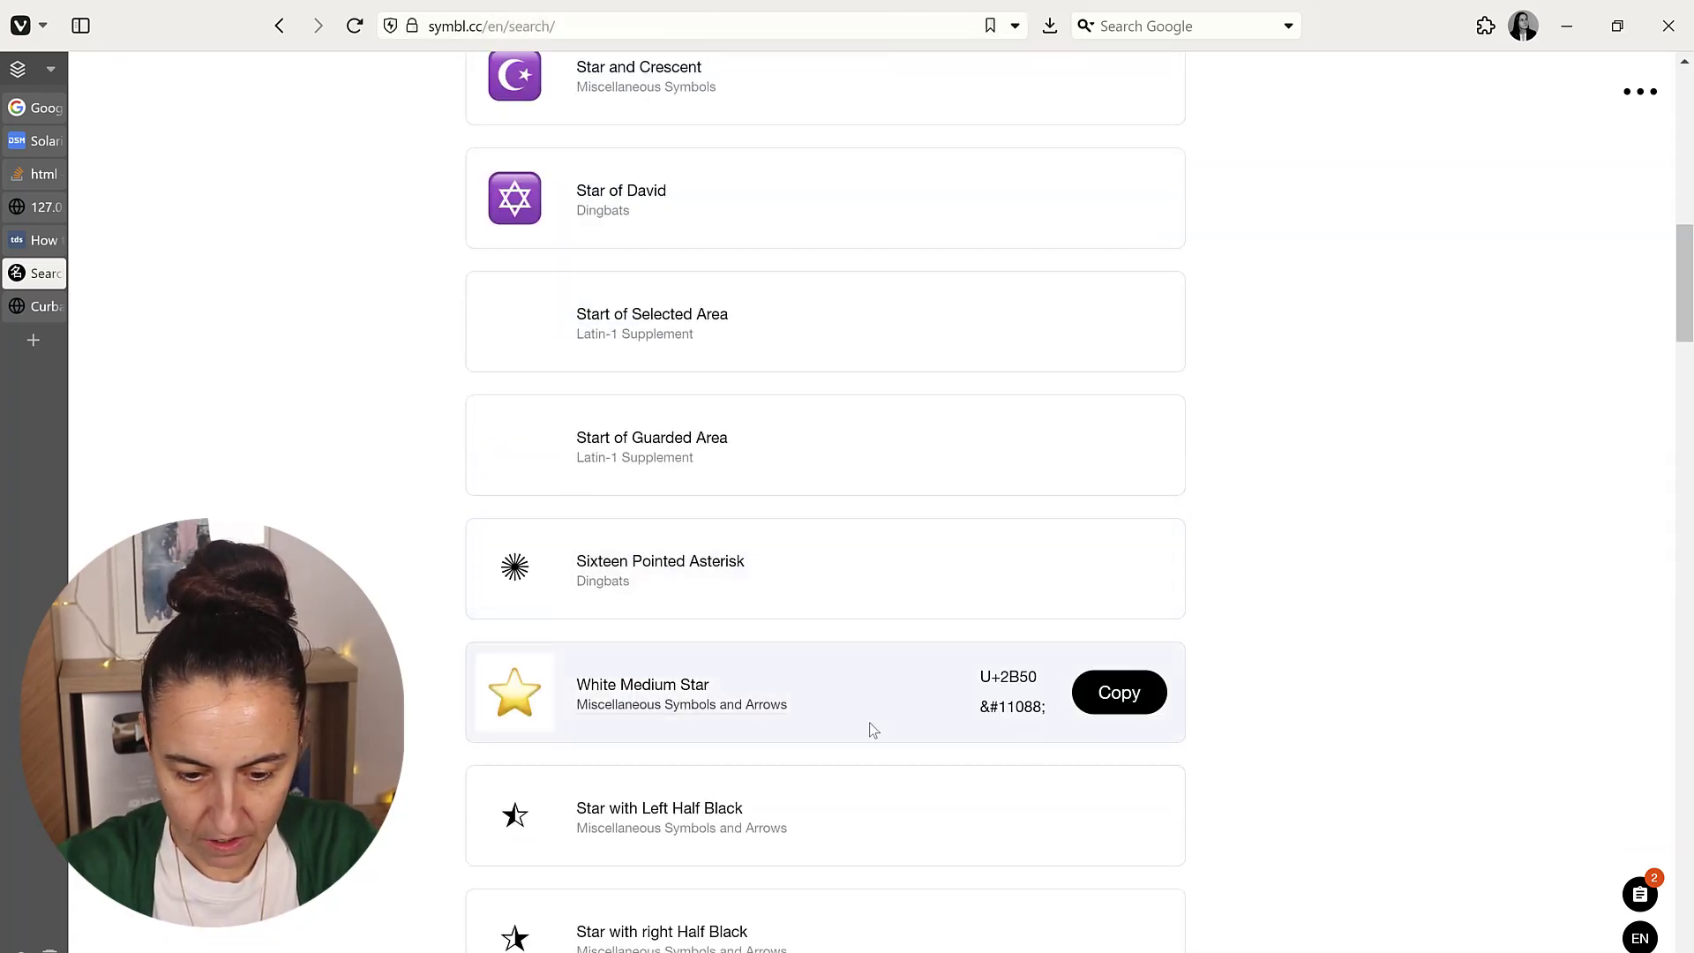
pyautogui.click(1010, 704)
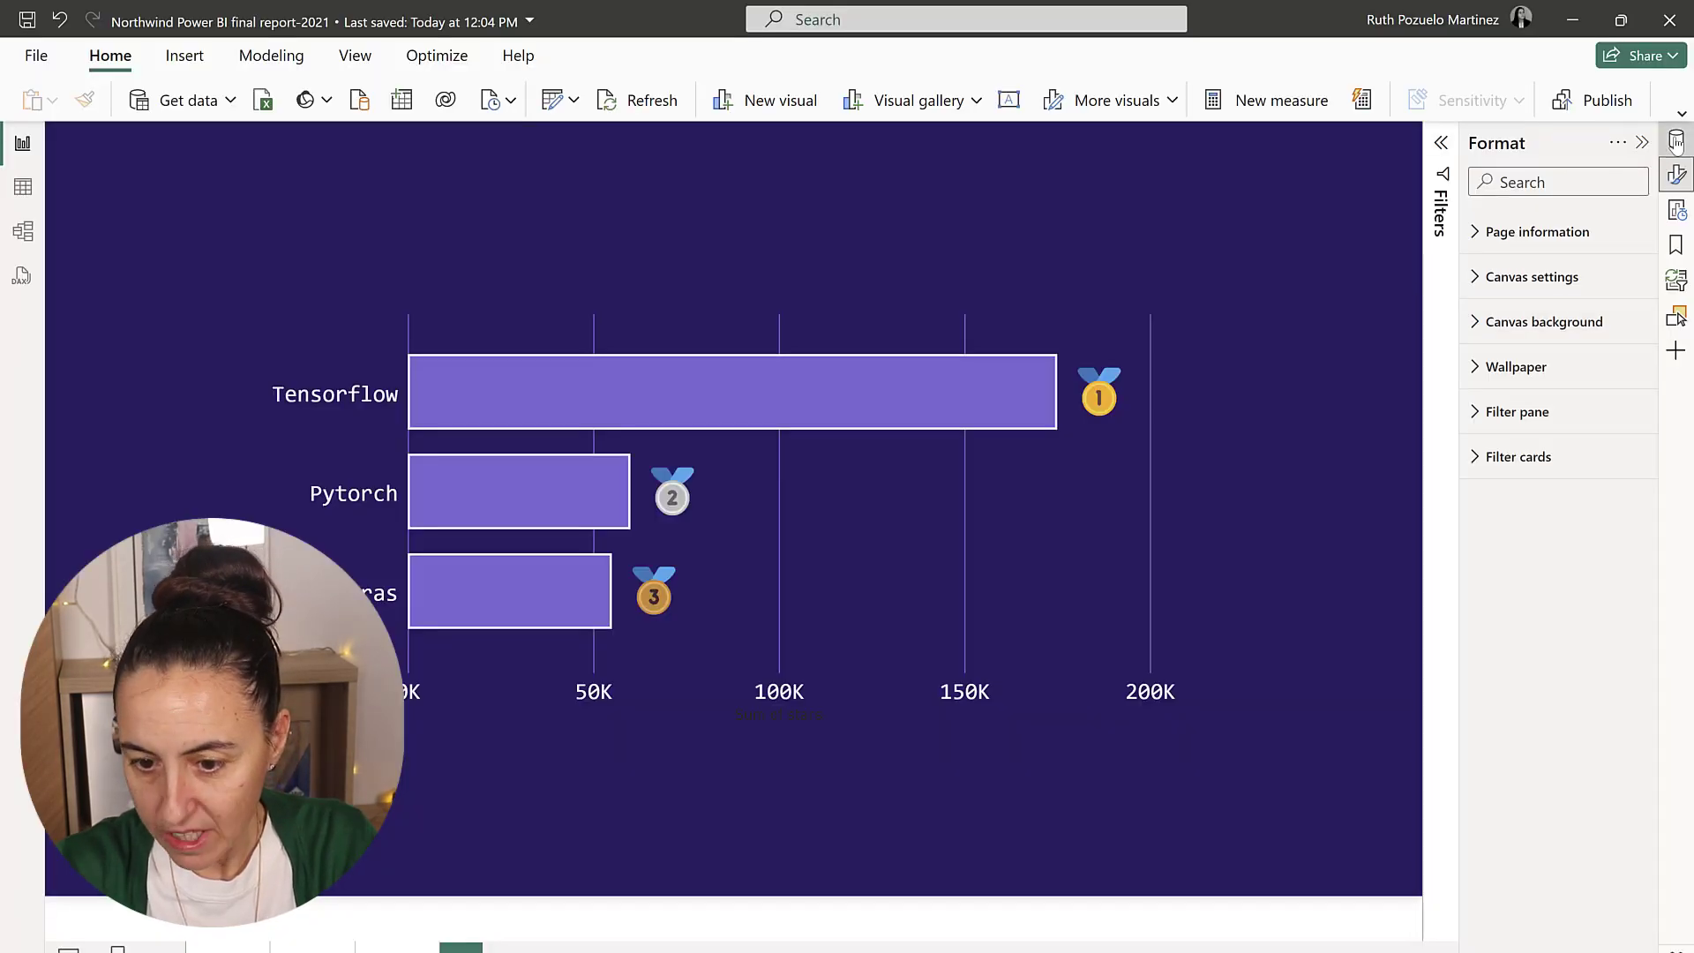
# - Start a new measure in the Github table, beginning its formula with 'Title ='
pyautogui.click(1676, 141)
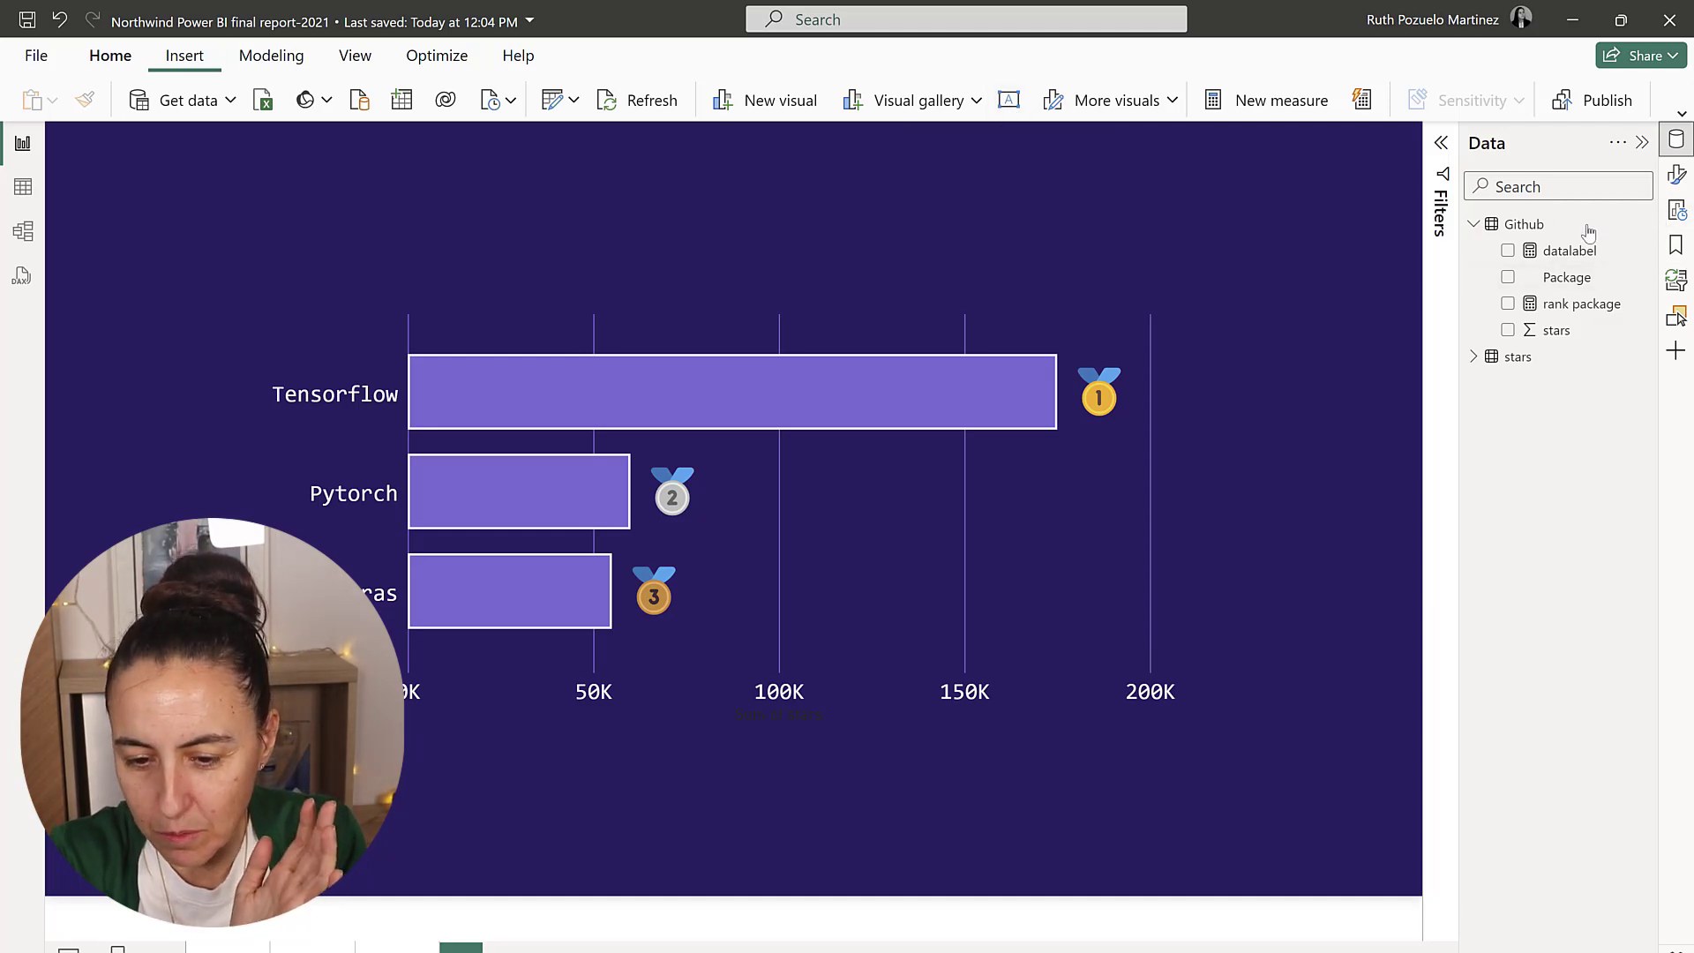
pyautogui.rightClick(1530, 228)
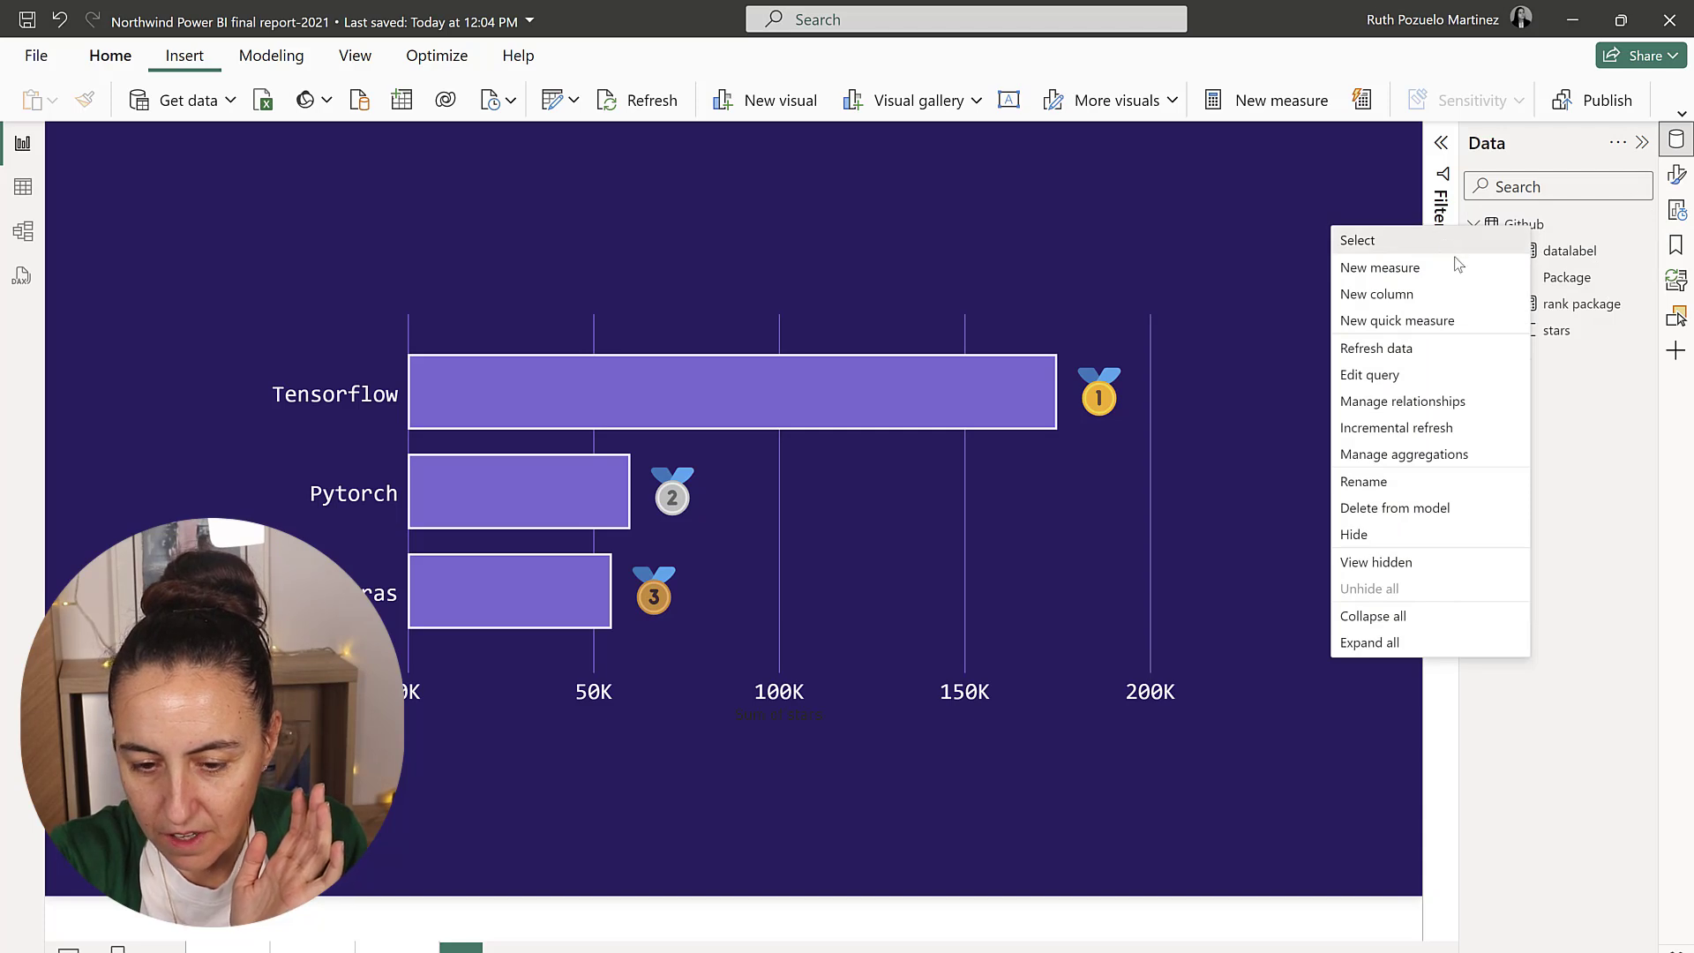
pyautogui.click(1454, 269)
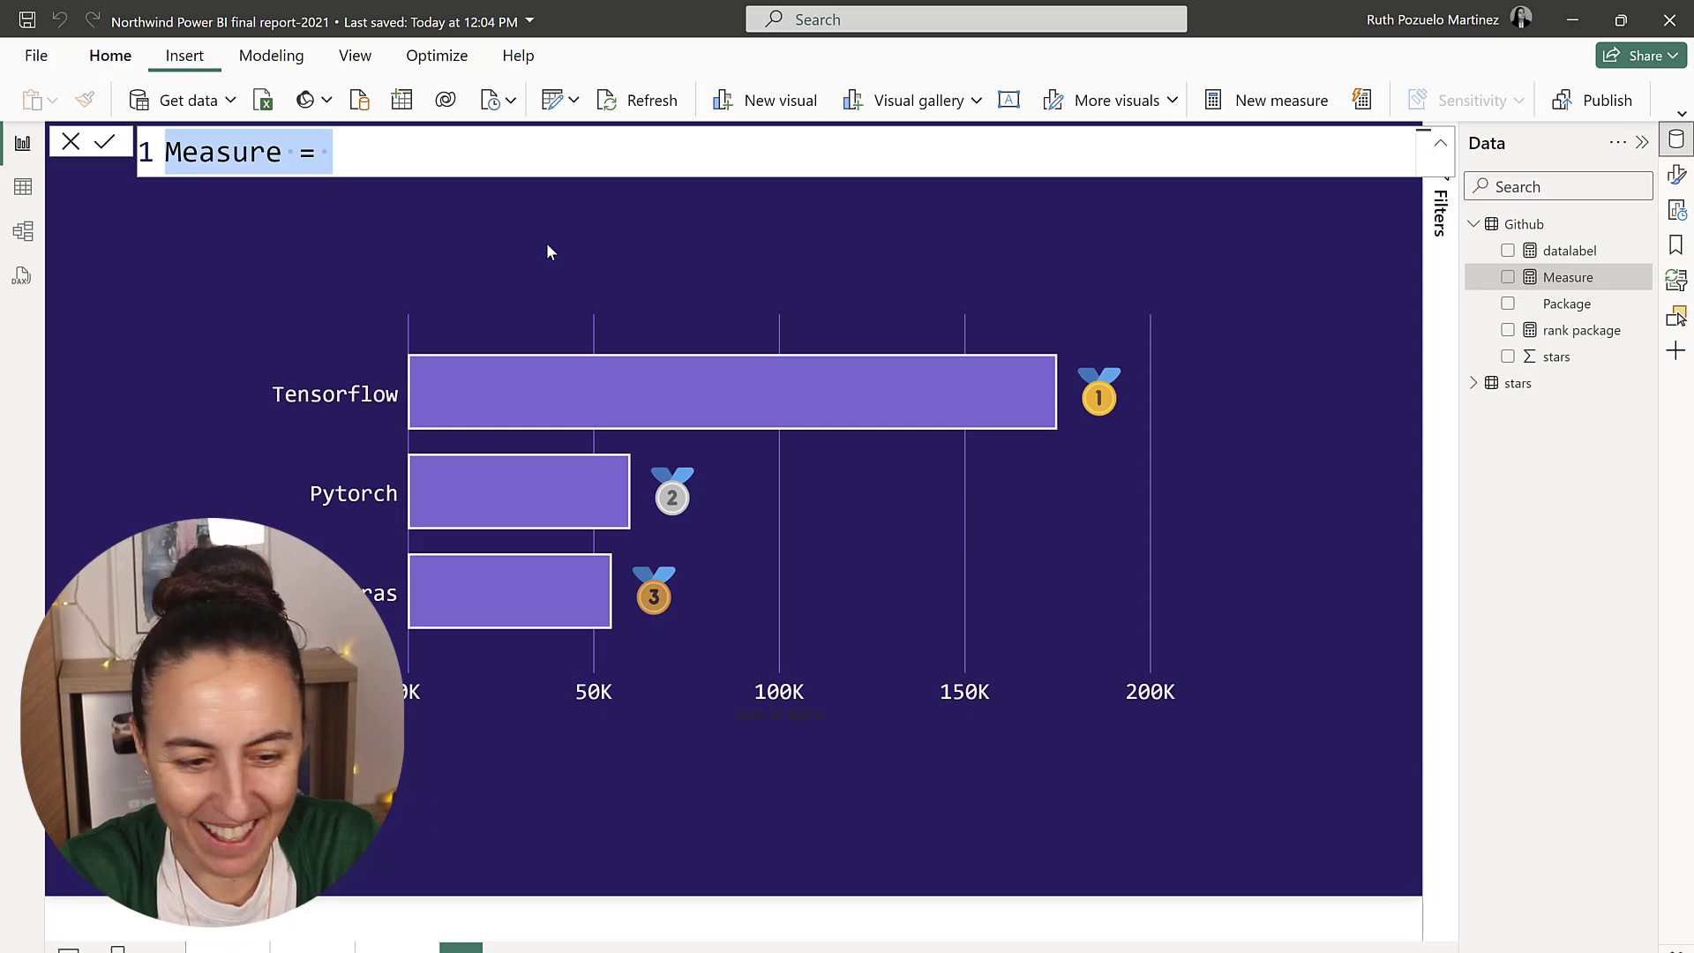
pyautogui.write('Title =')
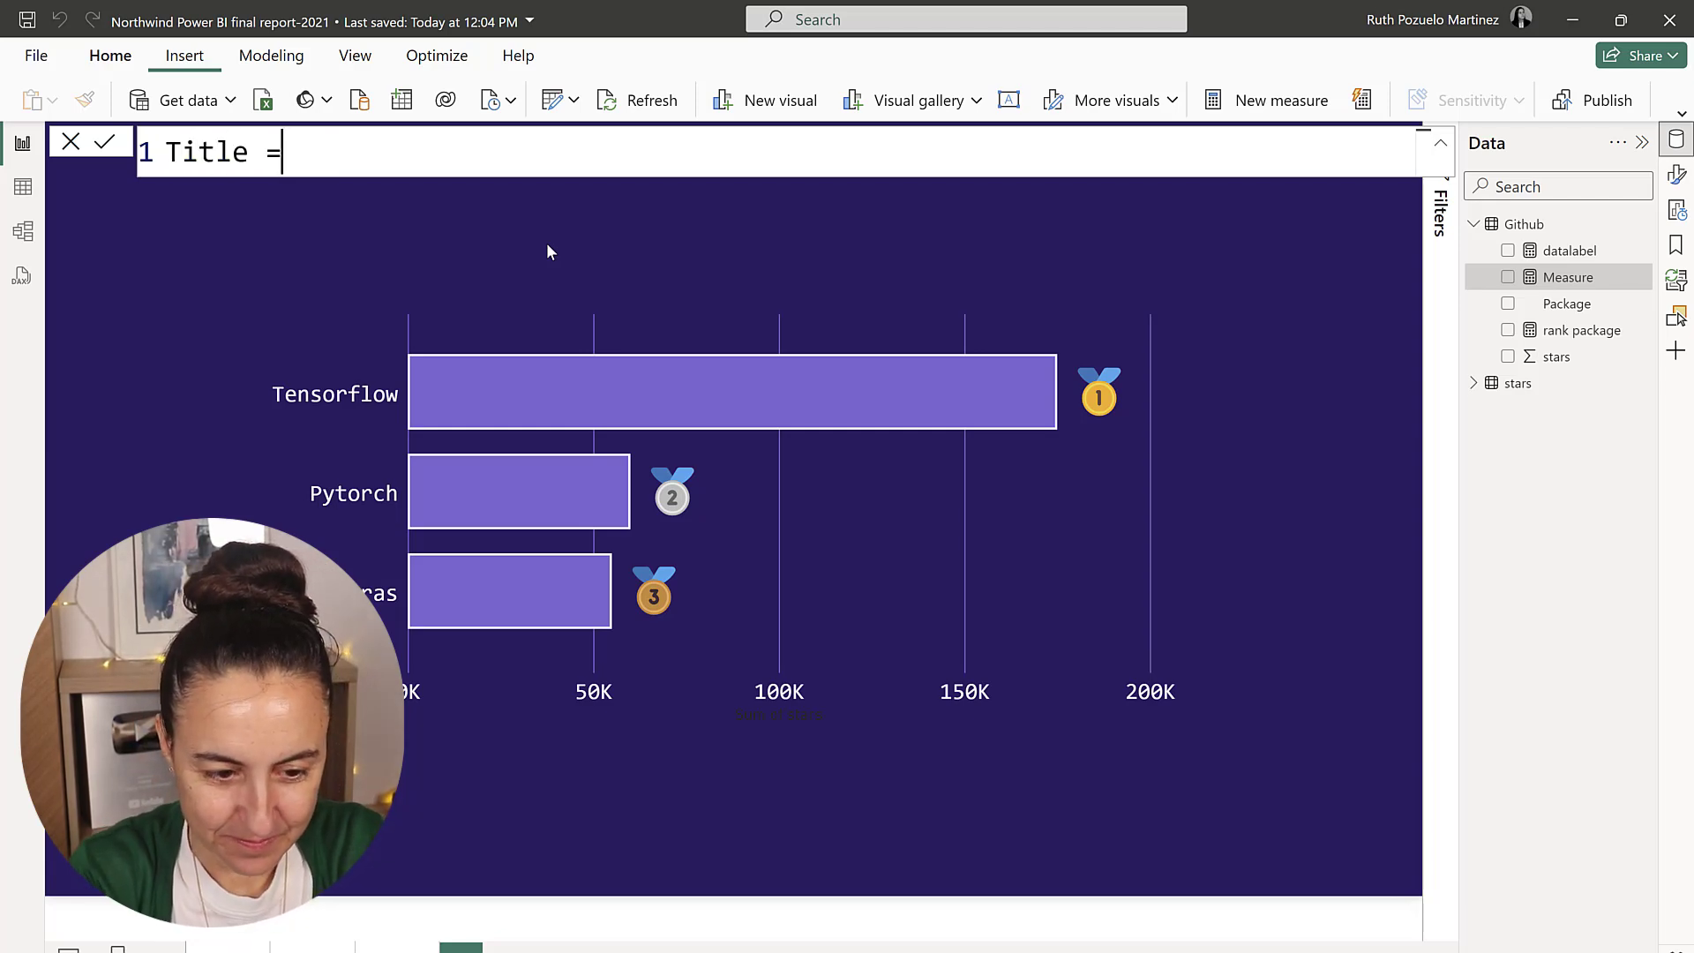
pyautogui.hotkey('shift', 'Return')
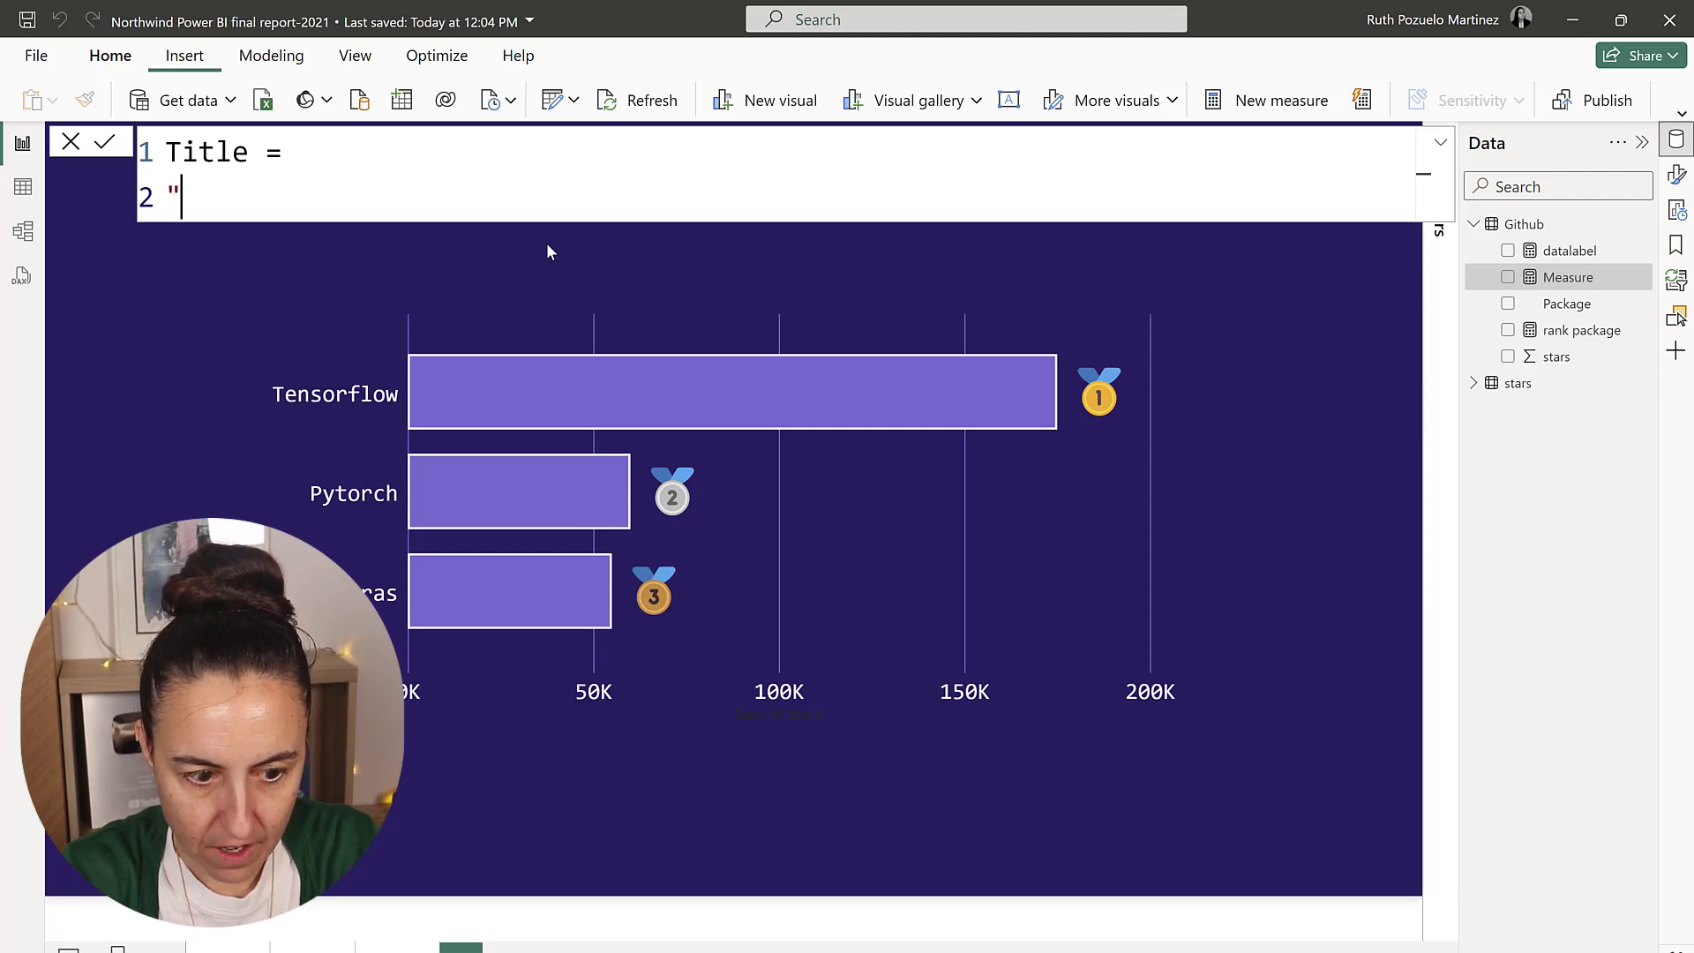
# - Write the formula "Total number of "&UNICHAR(11088)&" on Github" using the pasted star code
pyautogui.hotkey('alt', 'Tab')
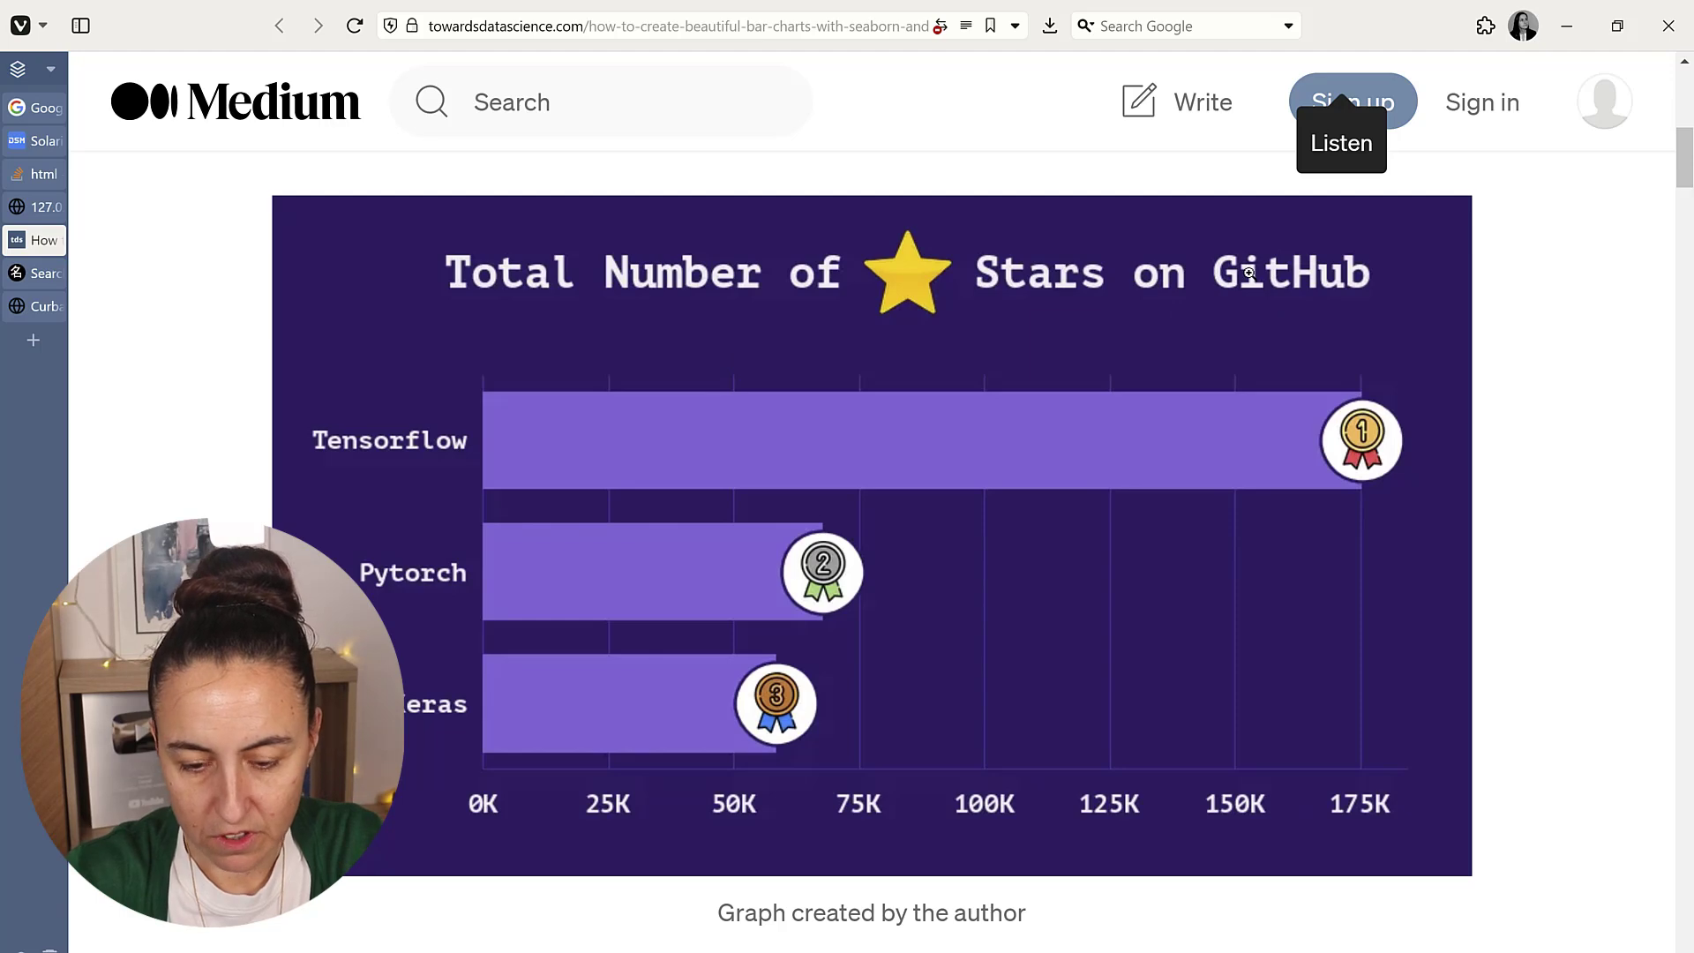
pyautogui.hotkey('alt', 'Tab')
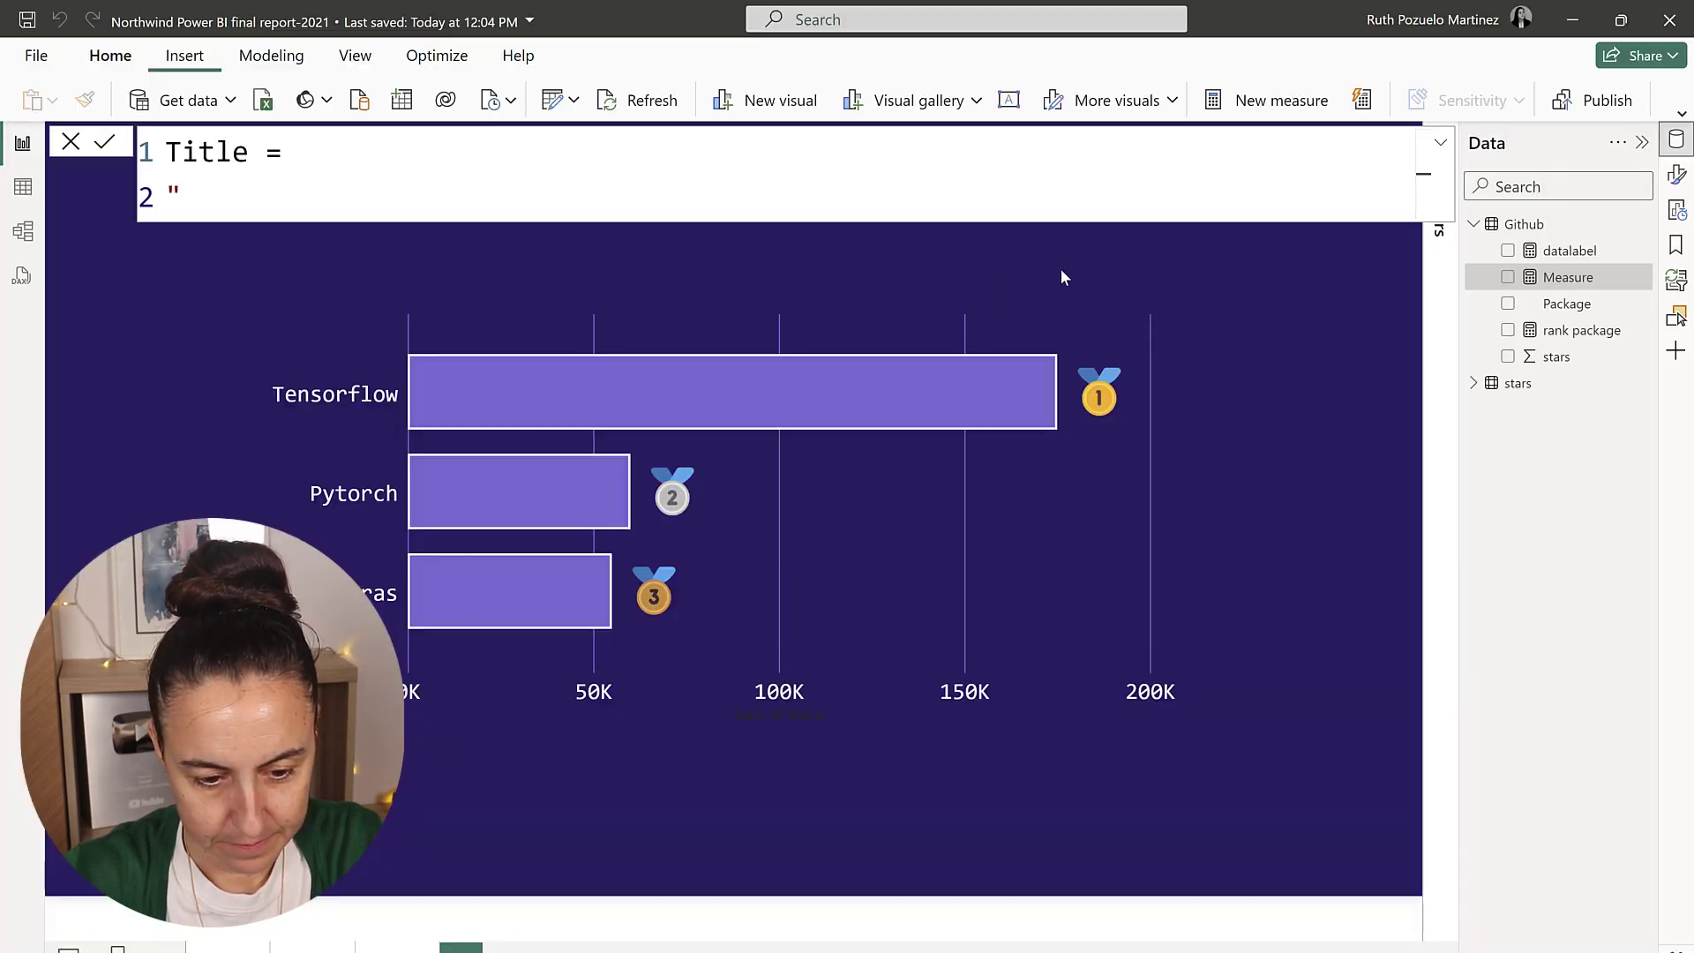
pyautogui.write('Total ')
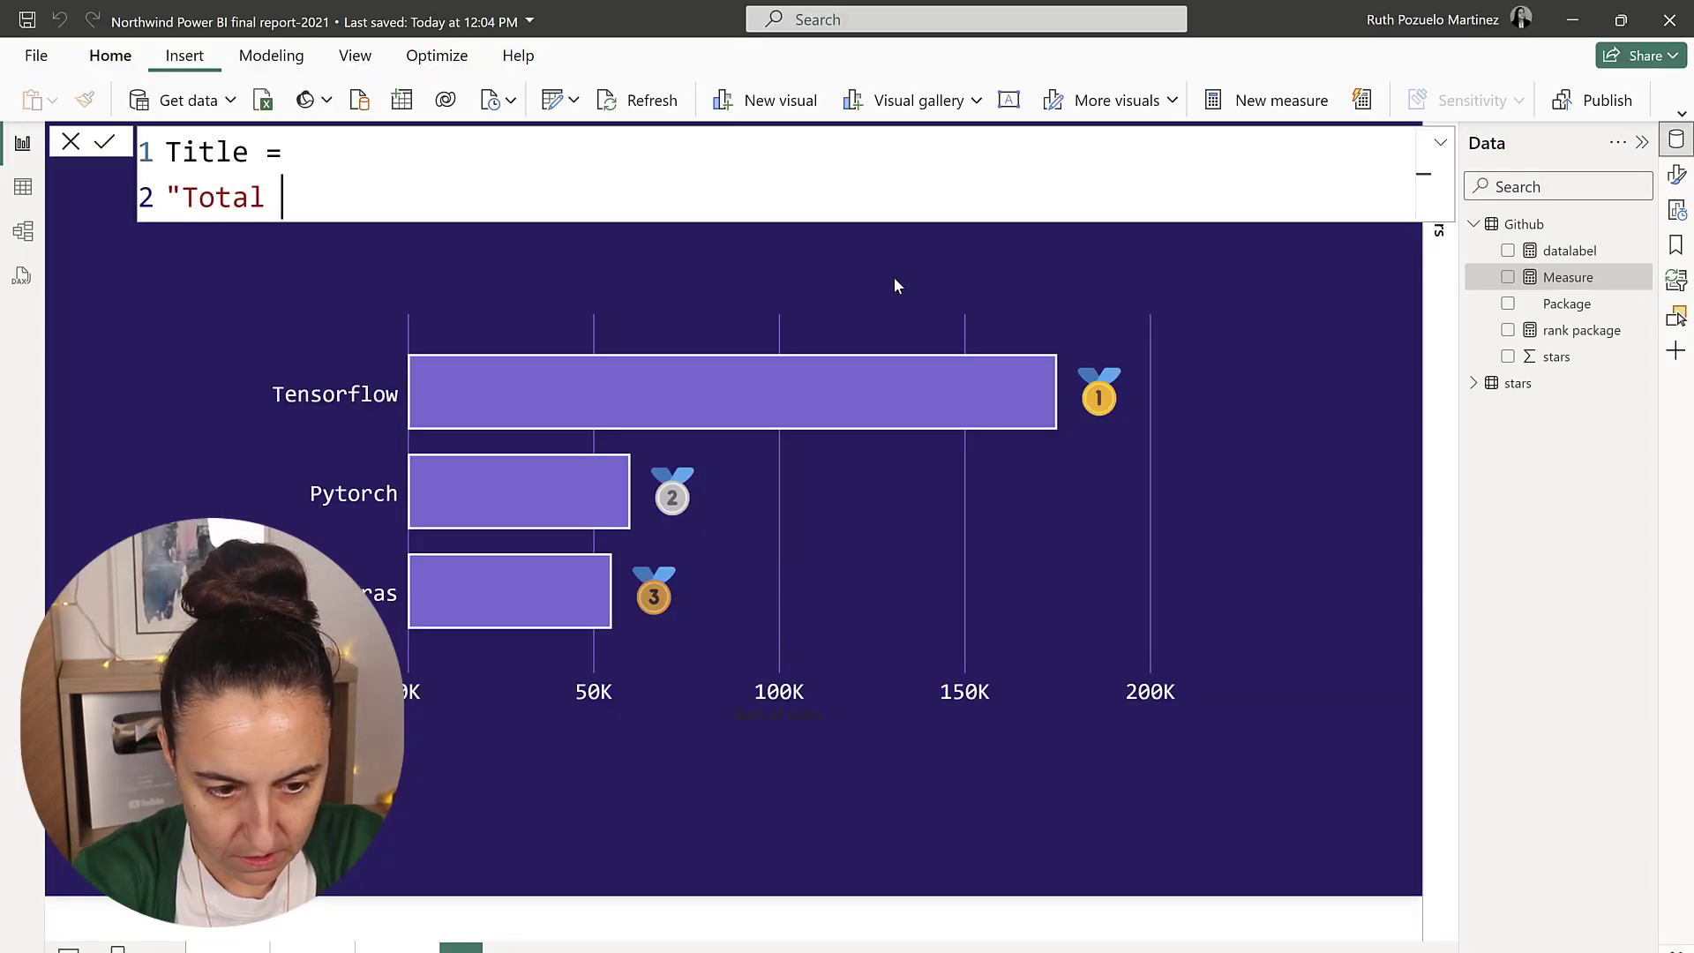
pyautogui.write('number of')
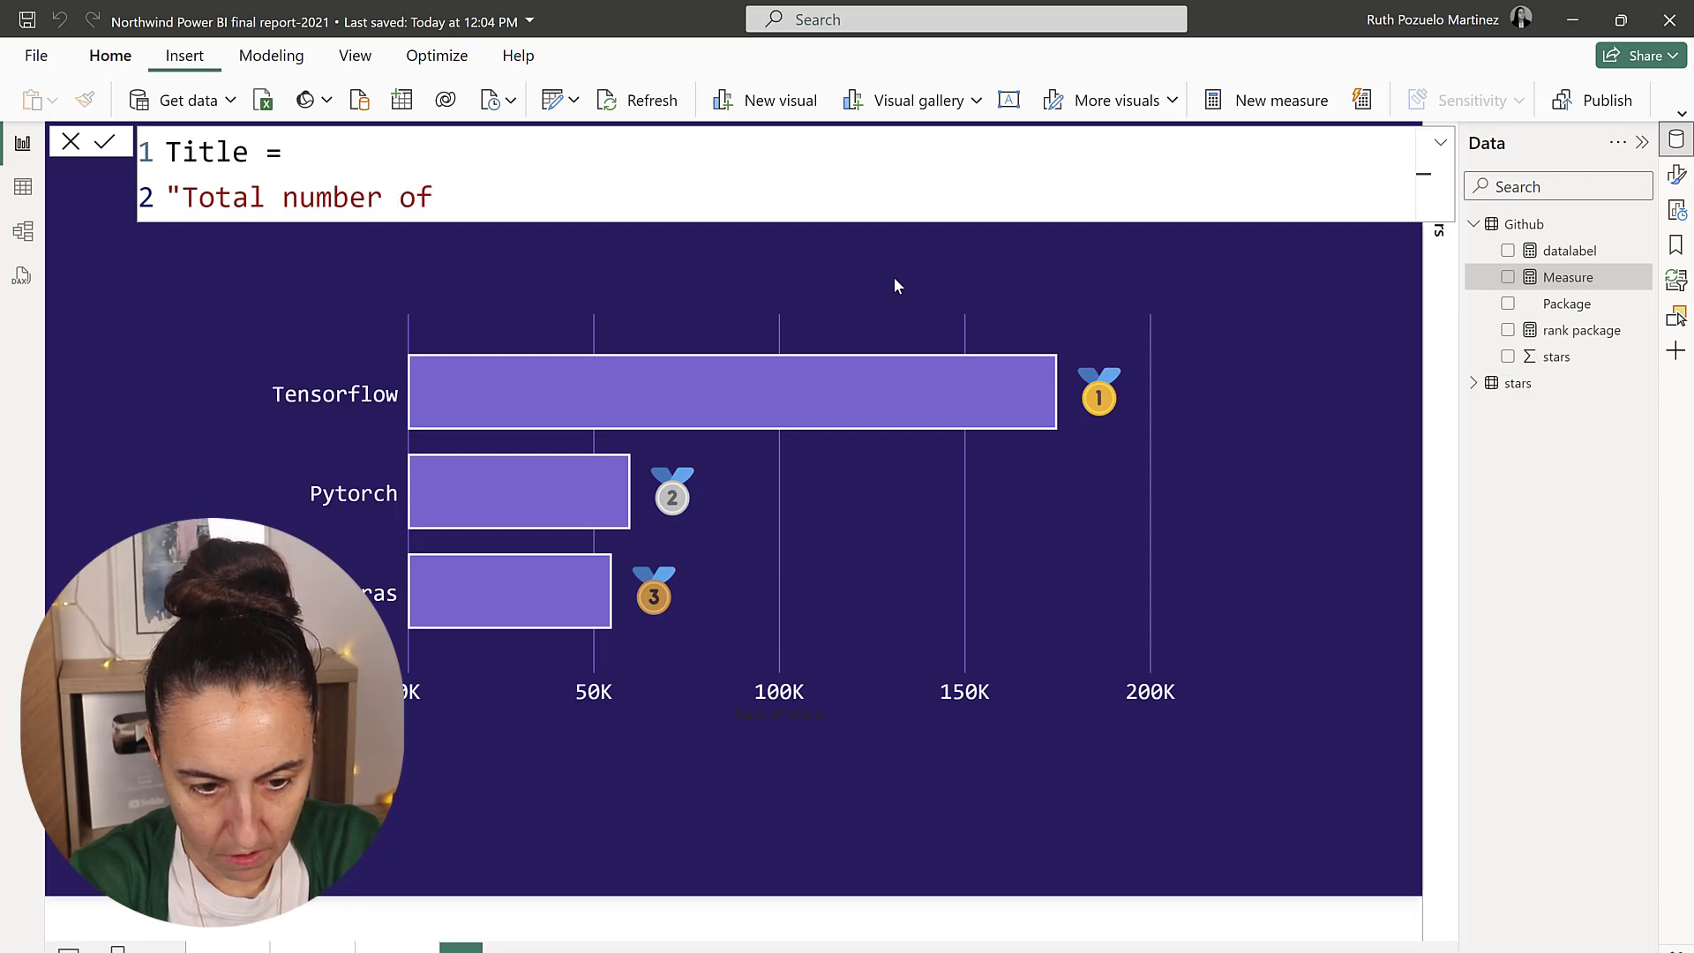
pyautogui.write(' "&uni')
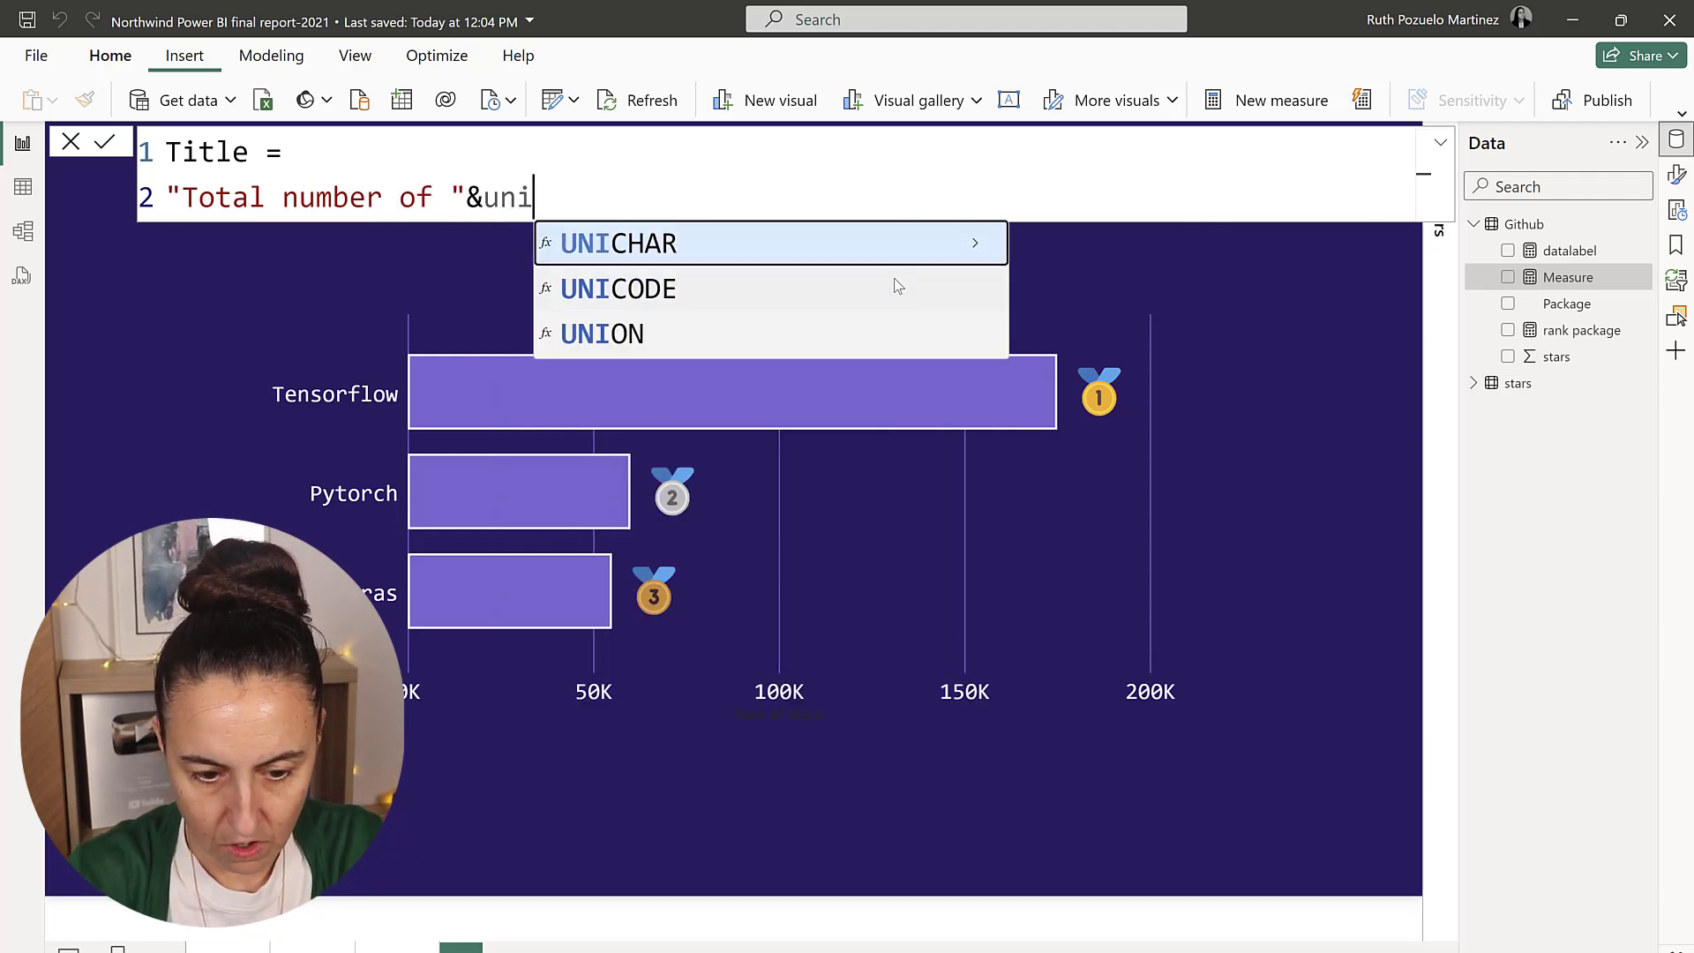
pyautogui.press('Tab')
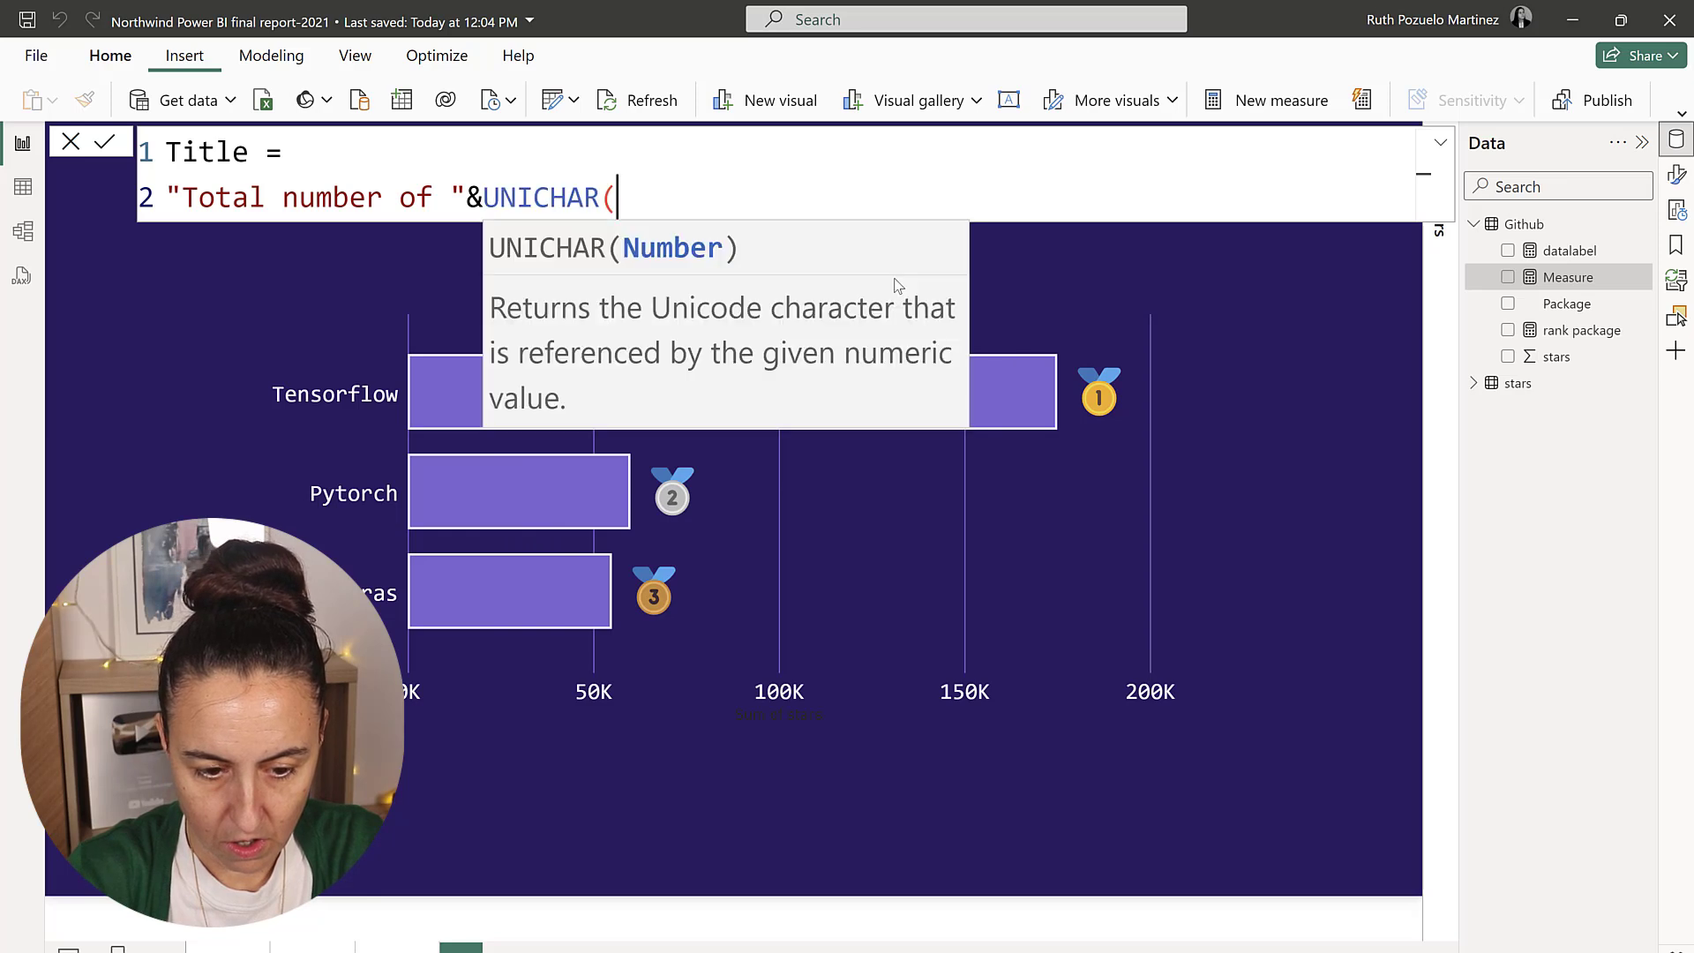
pyautogui.write('&#11088;')
pyautogui.press('BackSpace')
pyautogui.press('Left')
pyautogui.press('Left')
pyautogui.press('Left')
pyautogui.press('Left')
pyautogui.press('Left')
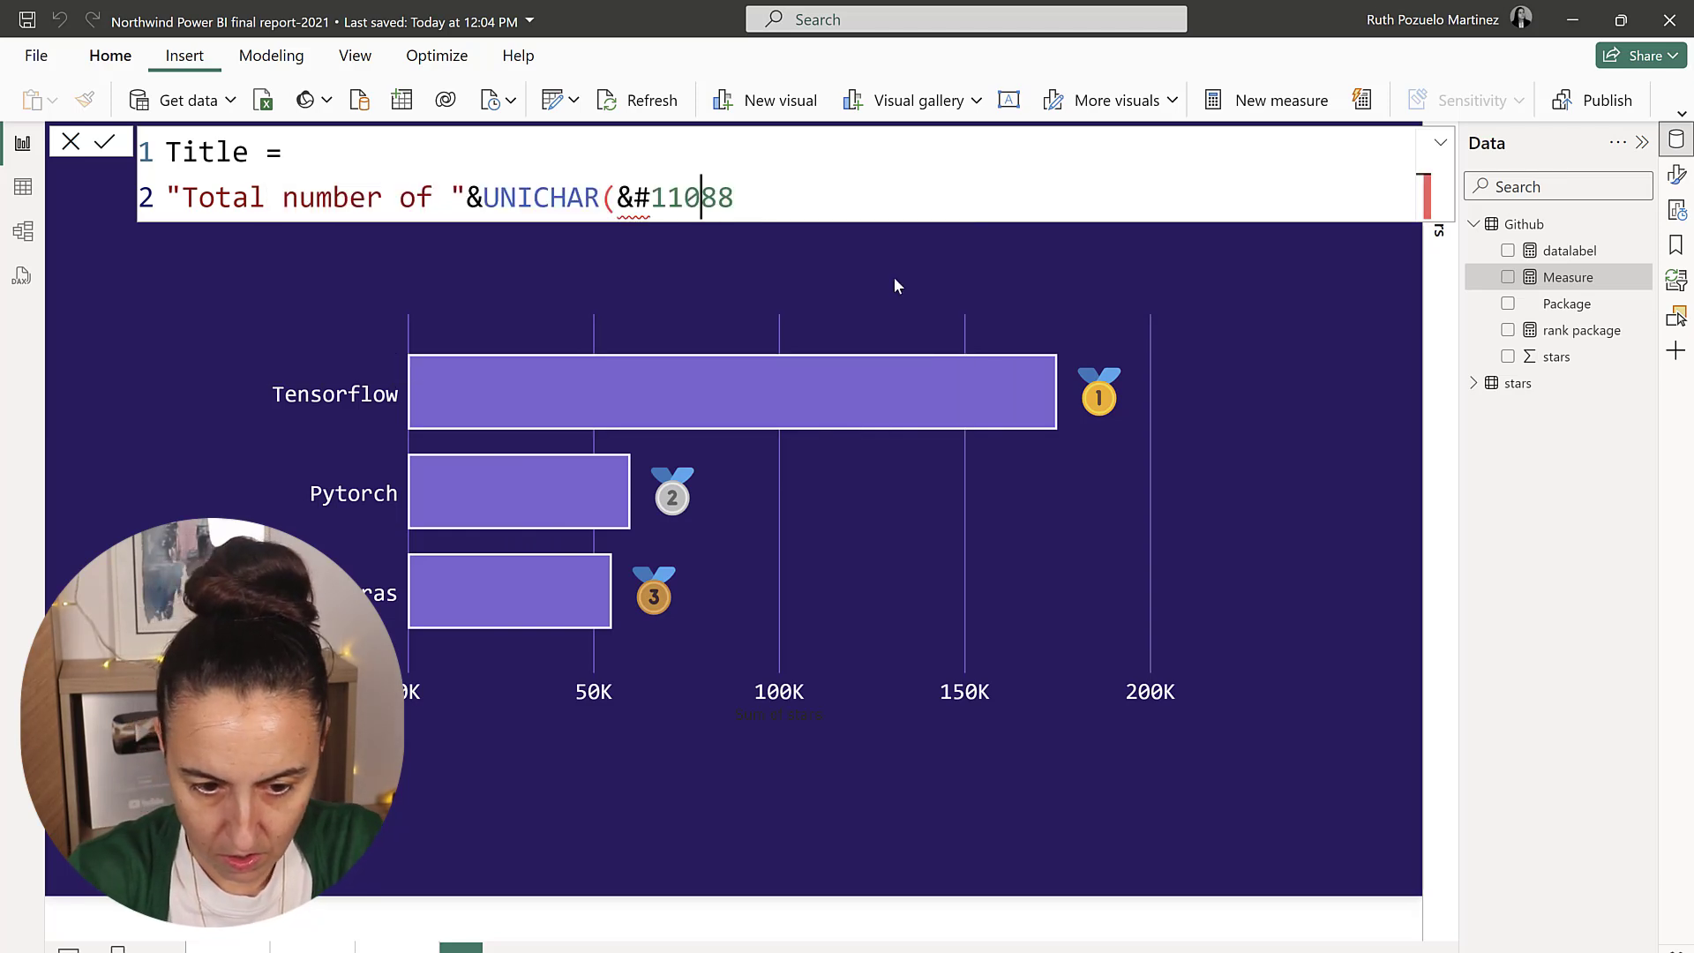
pyautogui.press('BackSpace')
pyautogui.press('BackSpace')
pyautogui.press('Right')
pyautogui.press('Right')
pyautogui.press('Right')
pyautogui.press('Right')
pyautogui.press('Right')
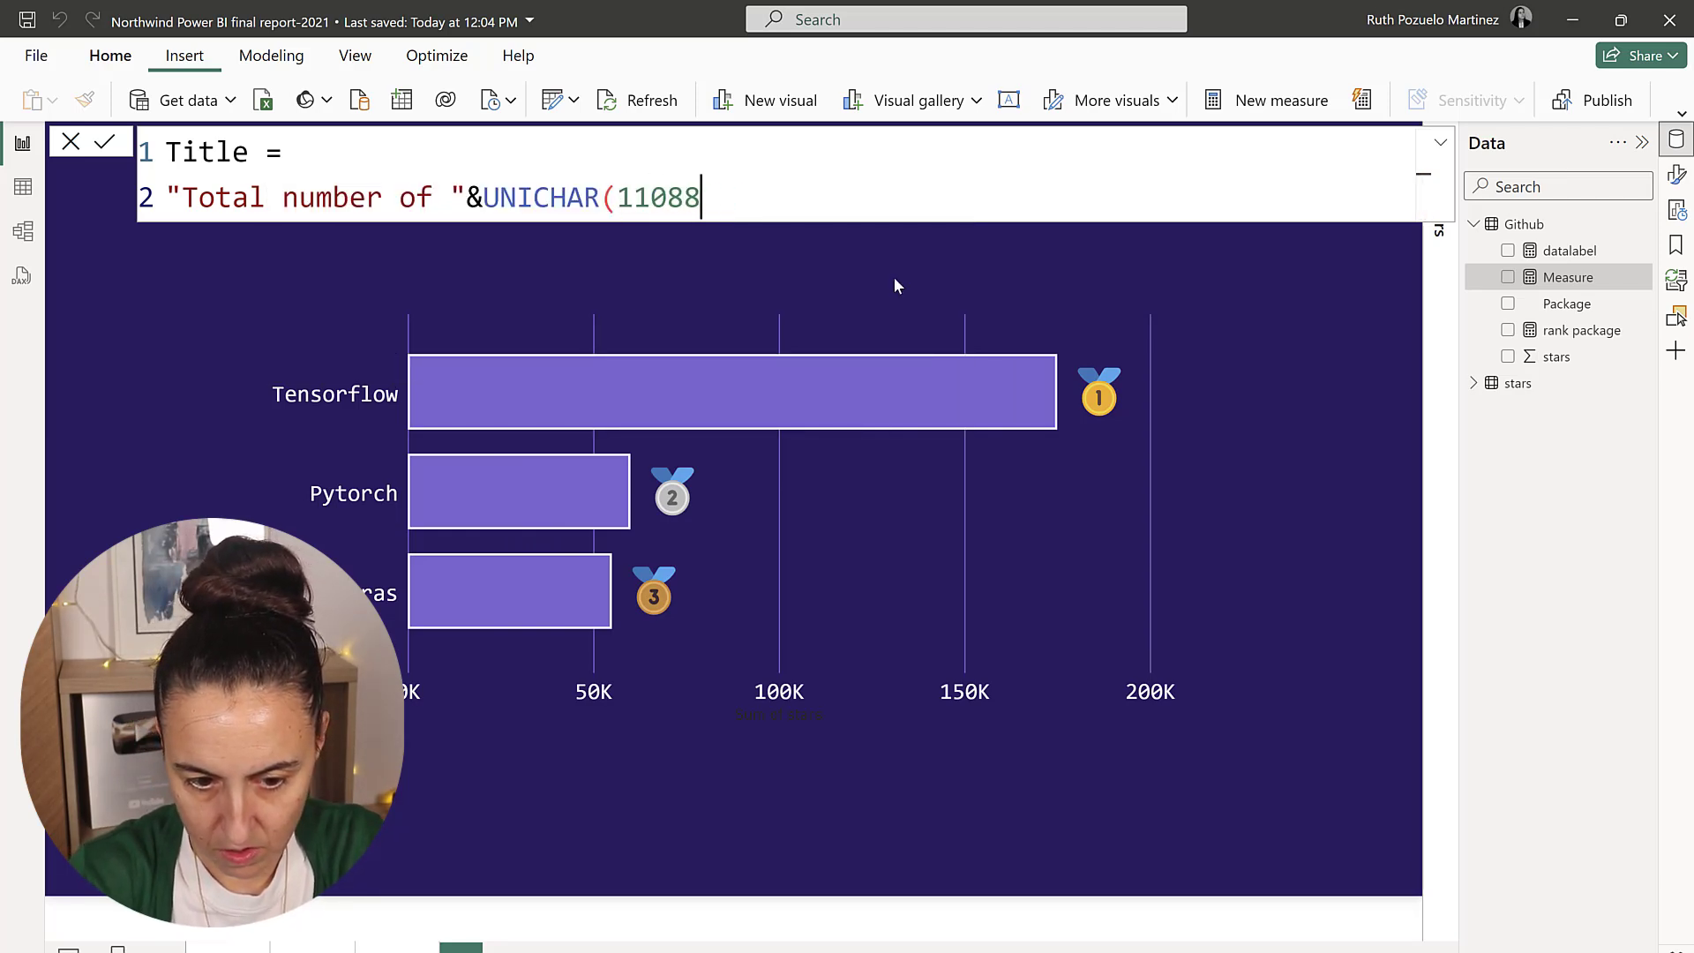
pyautogui.write(') ')
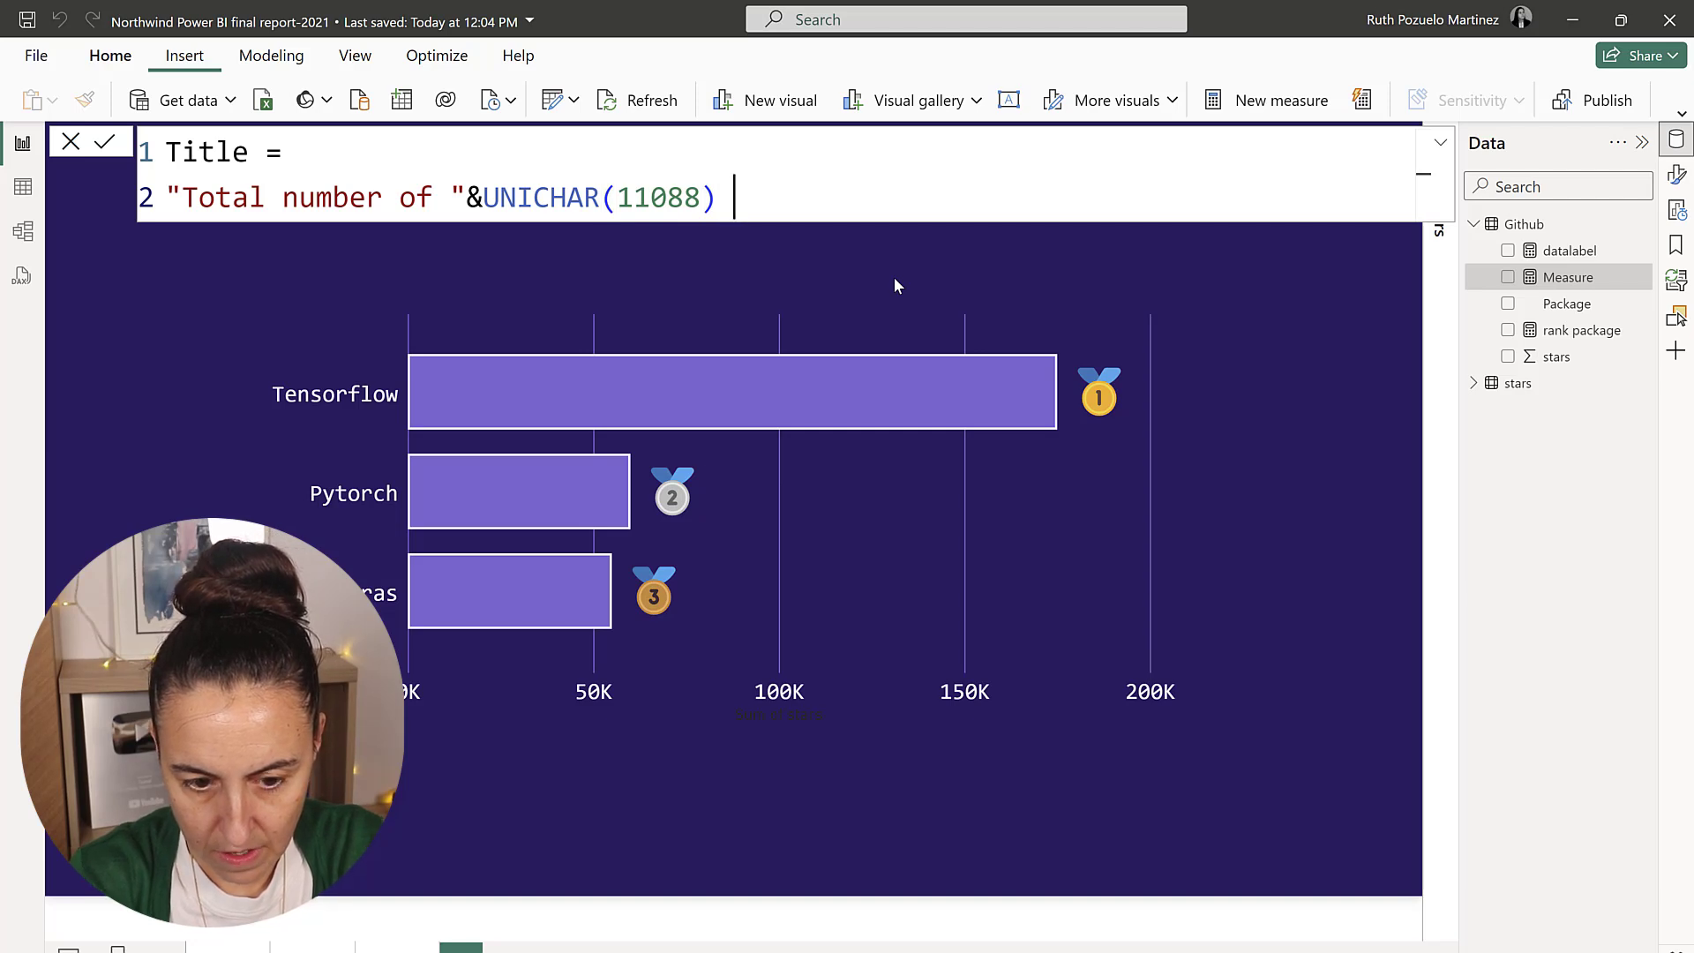
pyautogui.write('& " o')
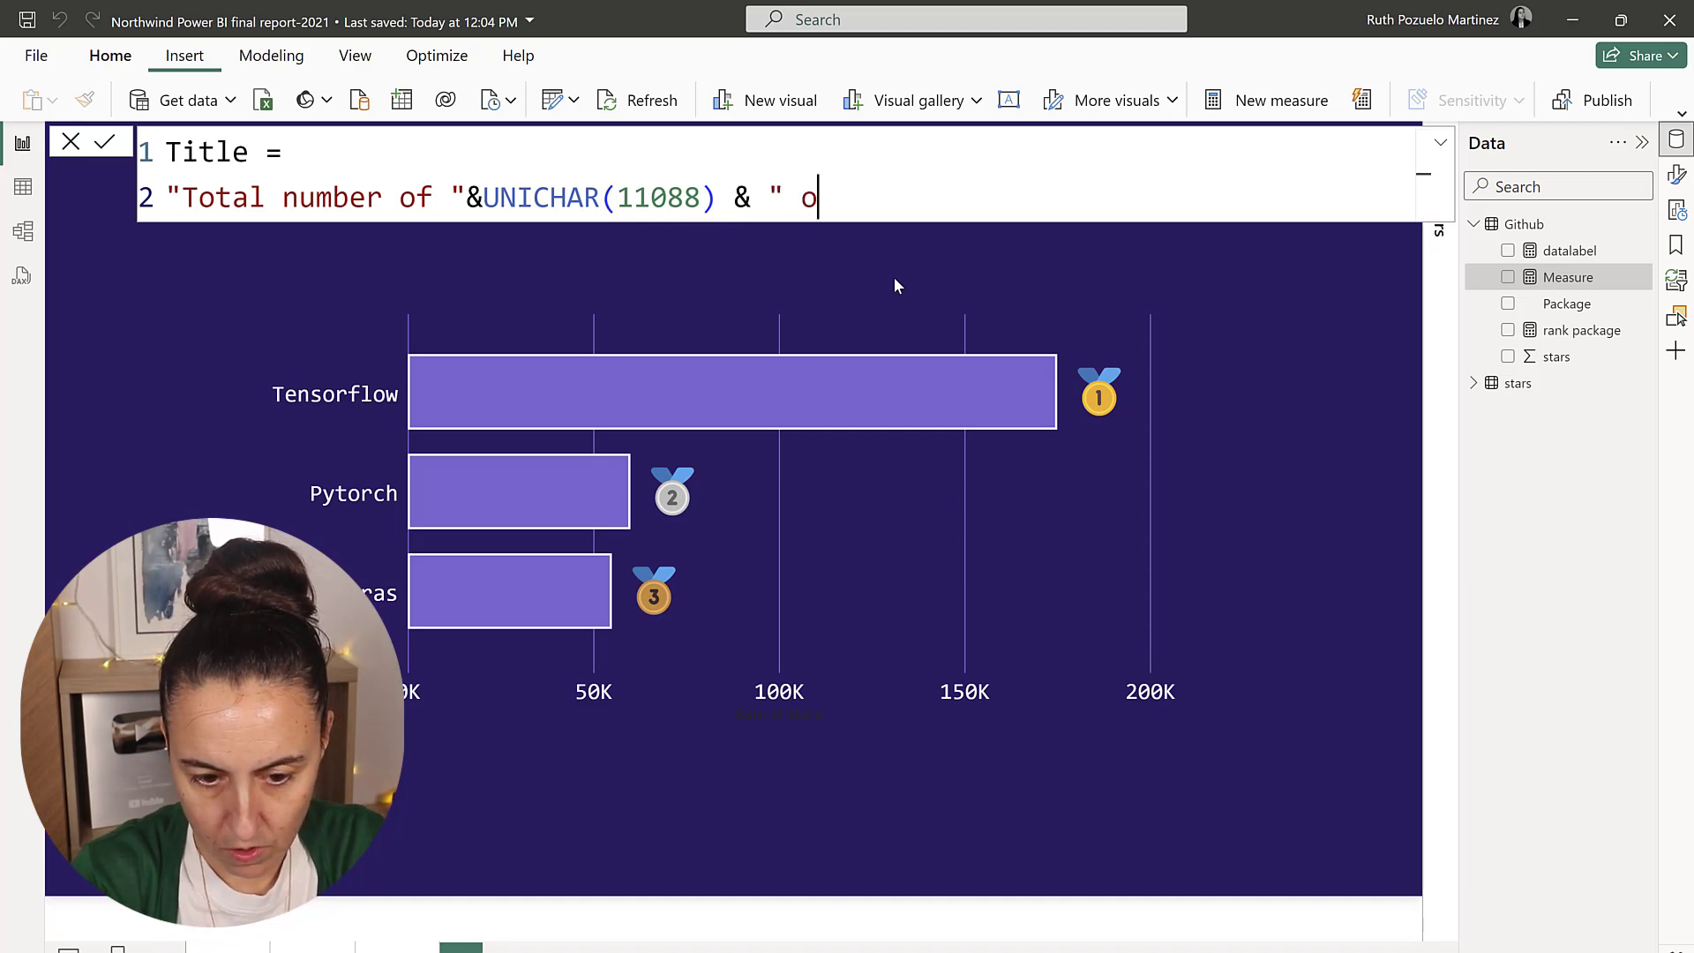
pyautogui.write('n Github".')
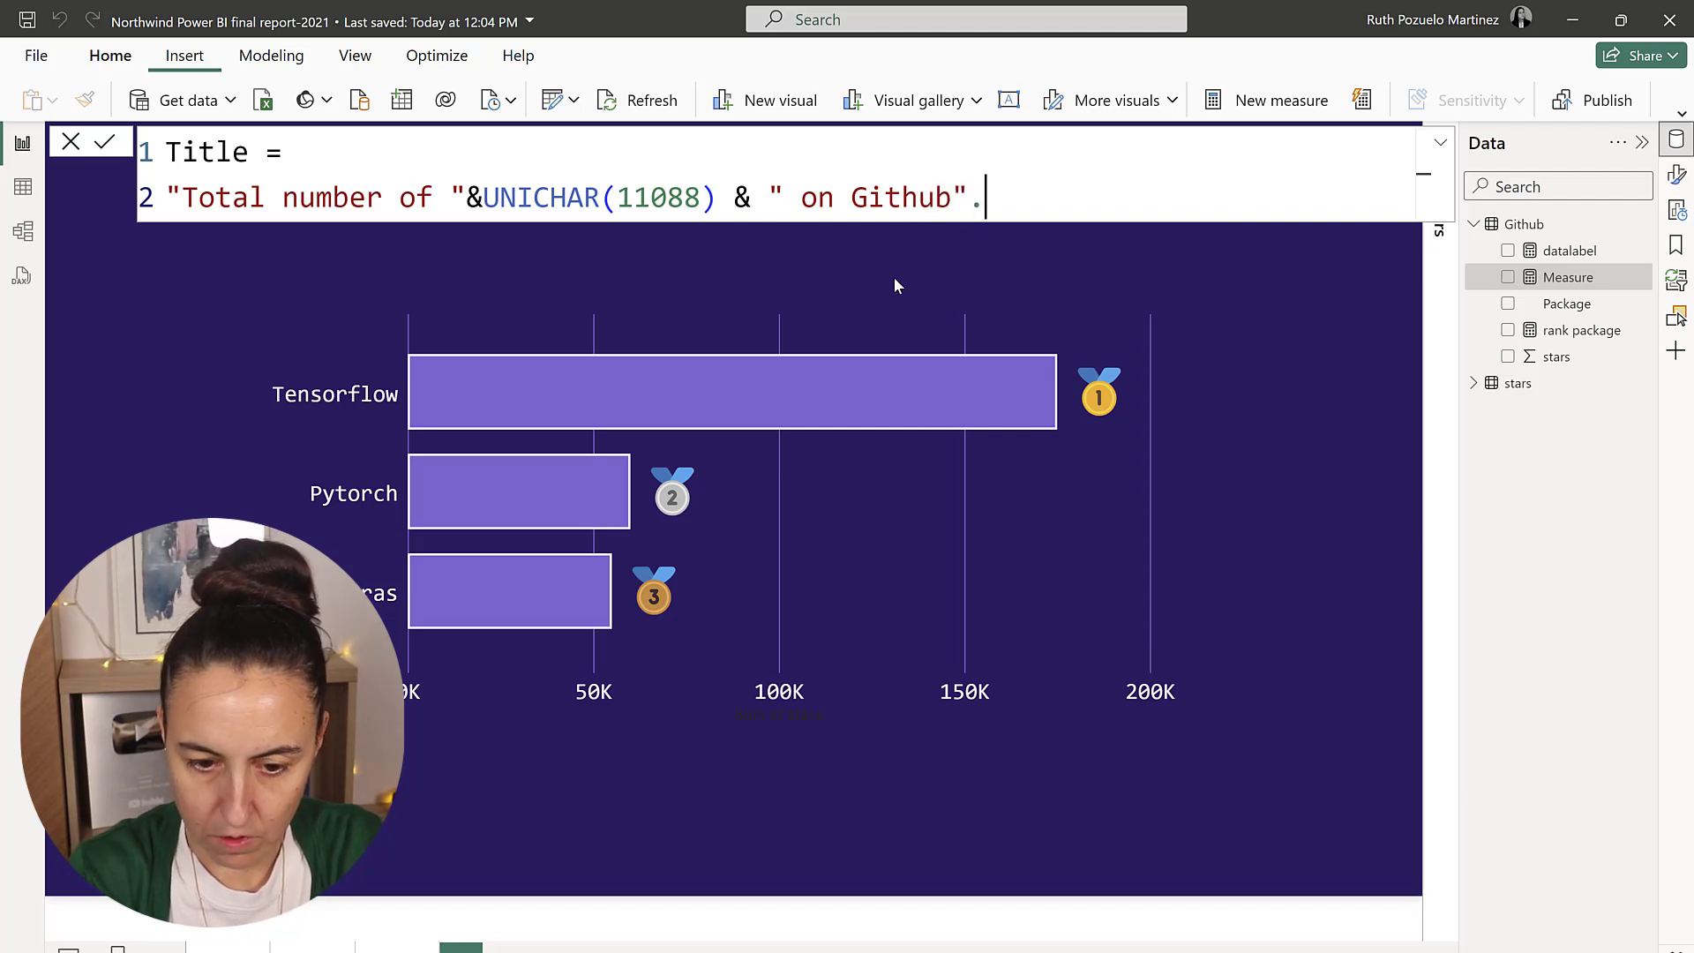
pyautogui.press('BackSpace')
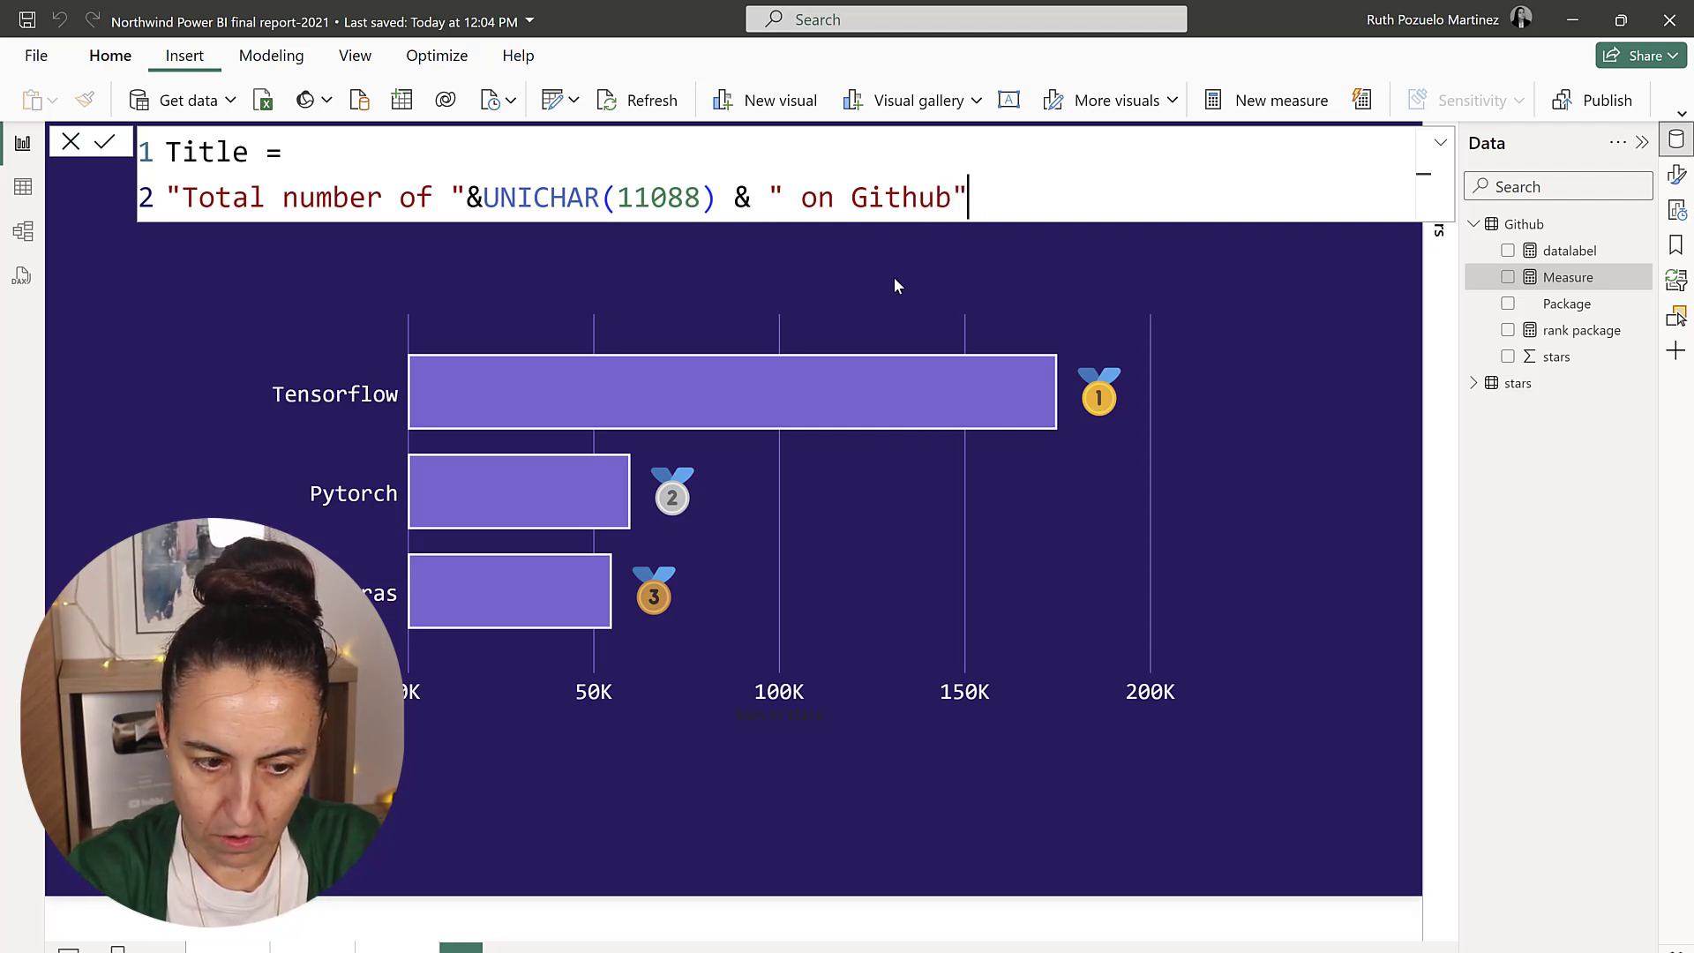
# - Commit the measure under the name Title_ to avoid the duplicate-name conflict
pyautogui.click(105, 144)
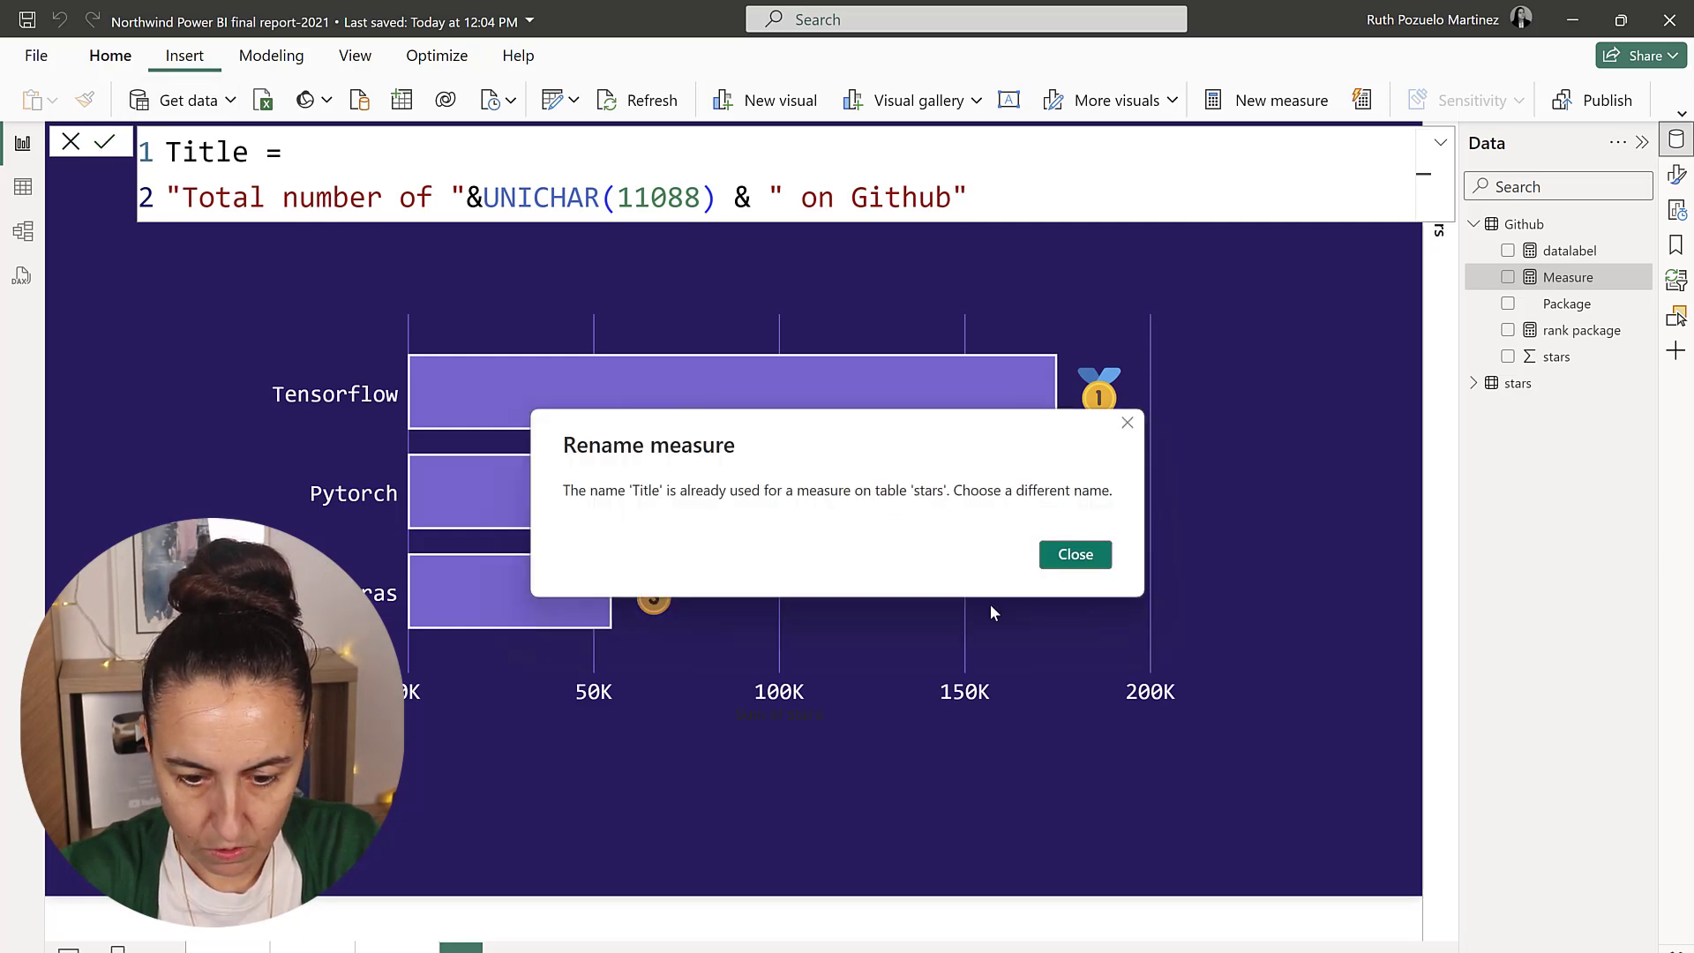
pyautogui.click(1076, 556)
pyautogui.click(253, 154)
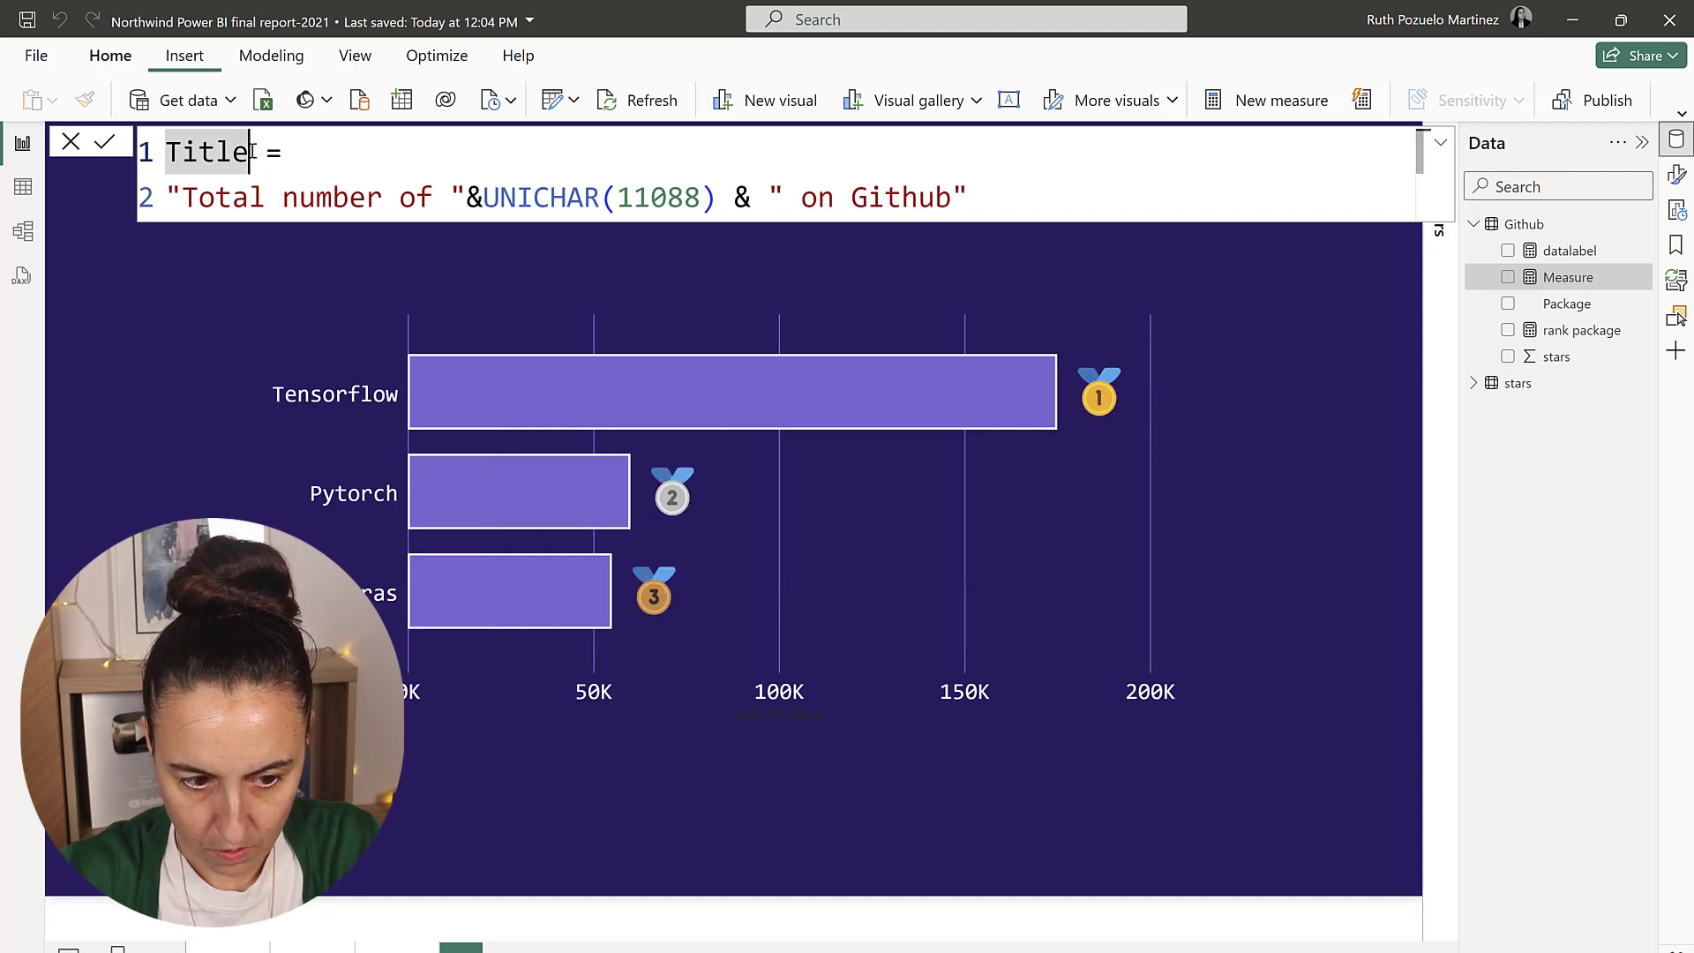
pyautogui.write('_')
pyautogui.press('Return')
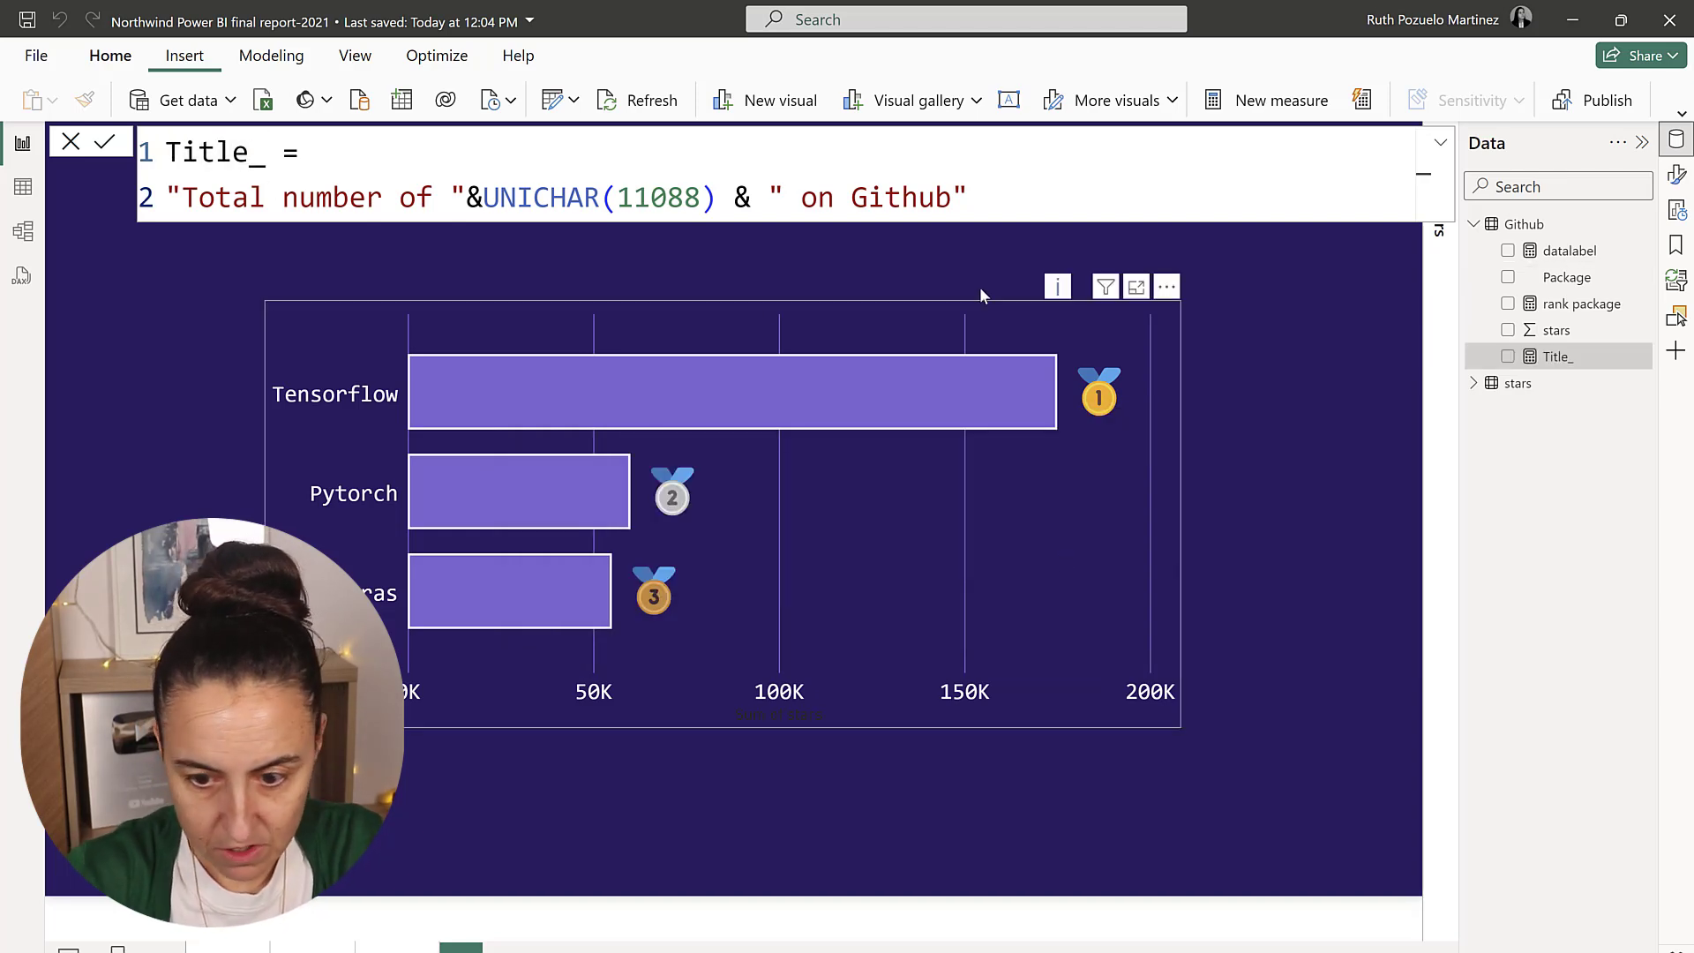
# - Place Title_ as a card strip above the chart and hide its category label
pyautogui.click(1260, 386)
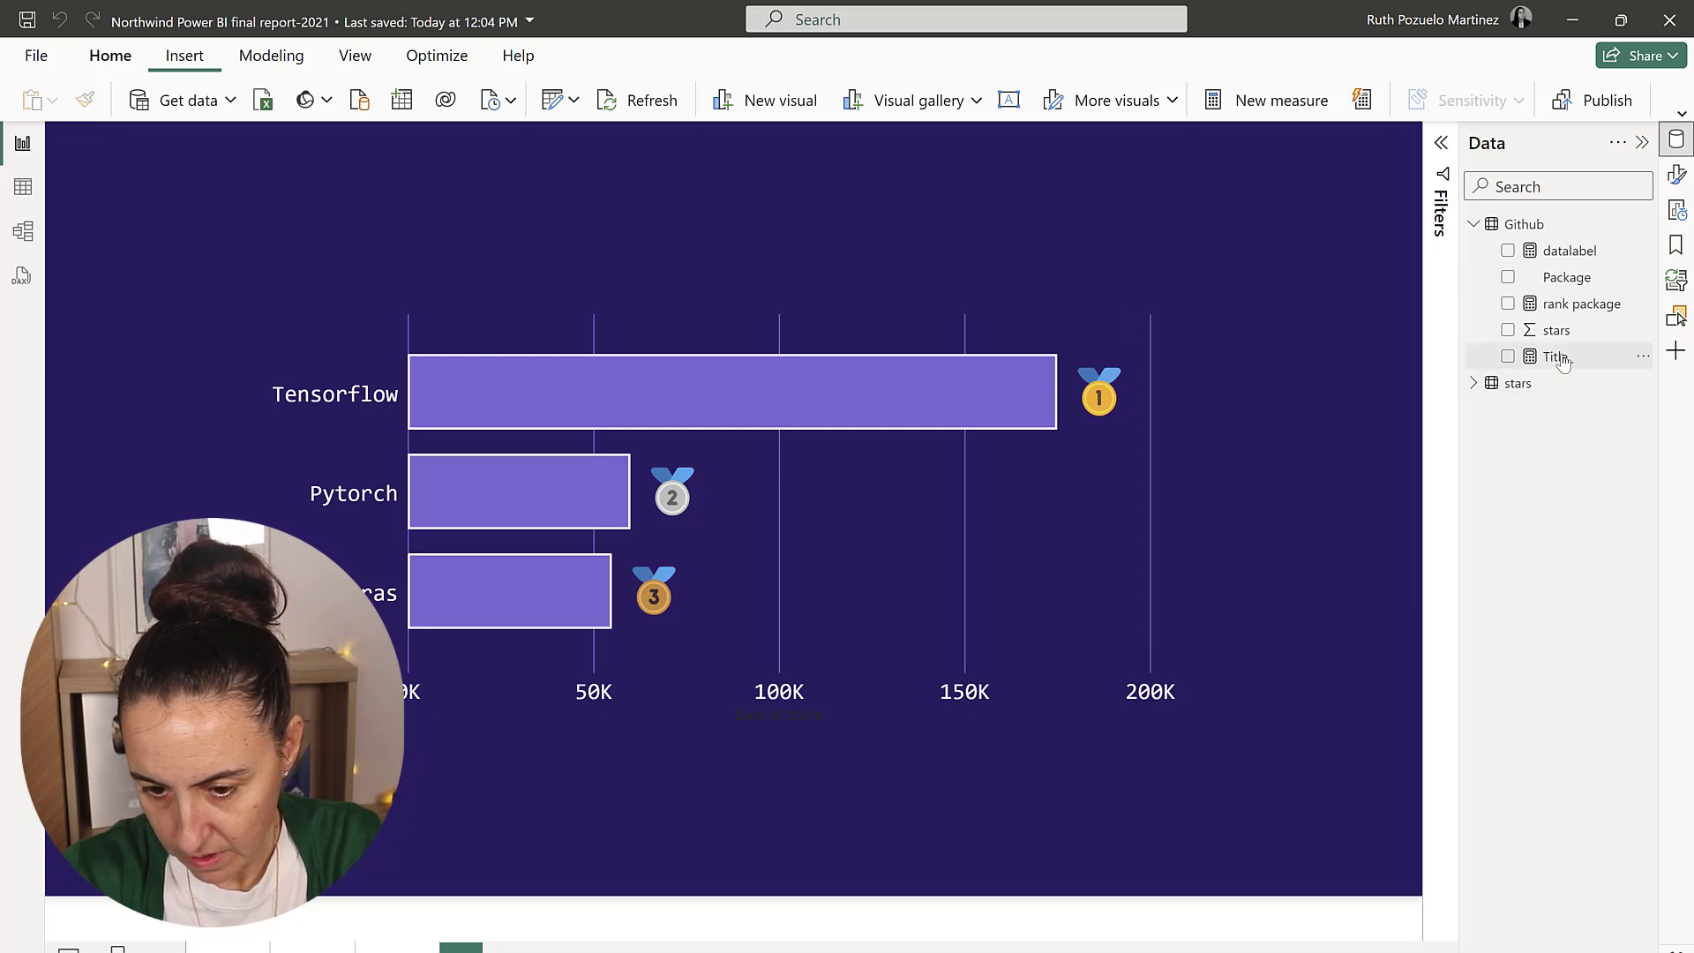
pyautogui.moveTo(1554, 356); pyautogui.dragTo(680, 200)
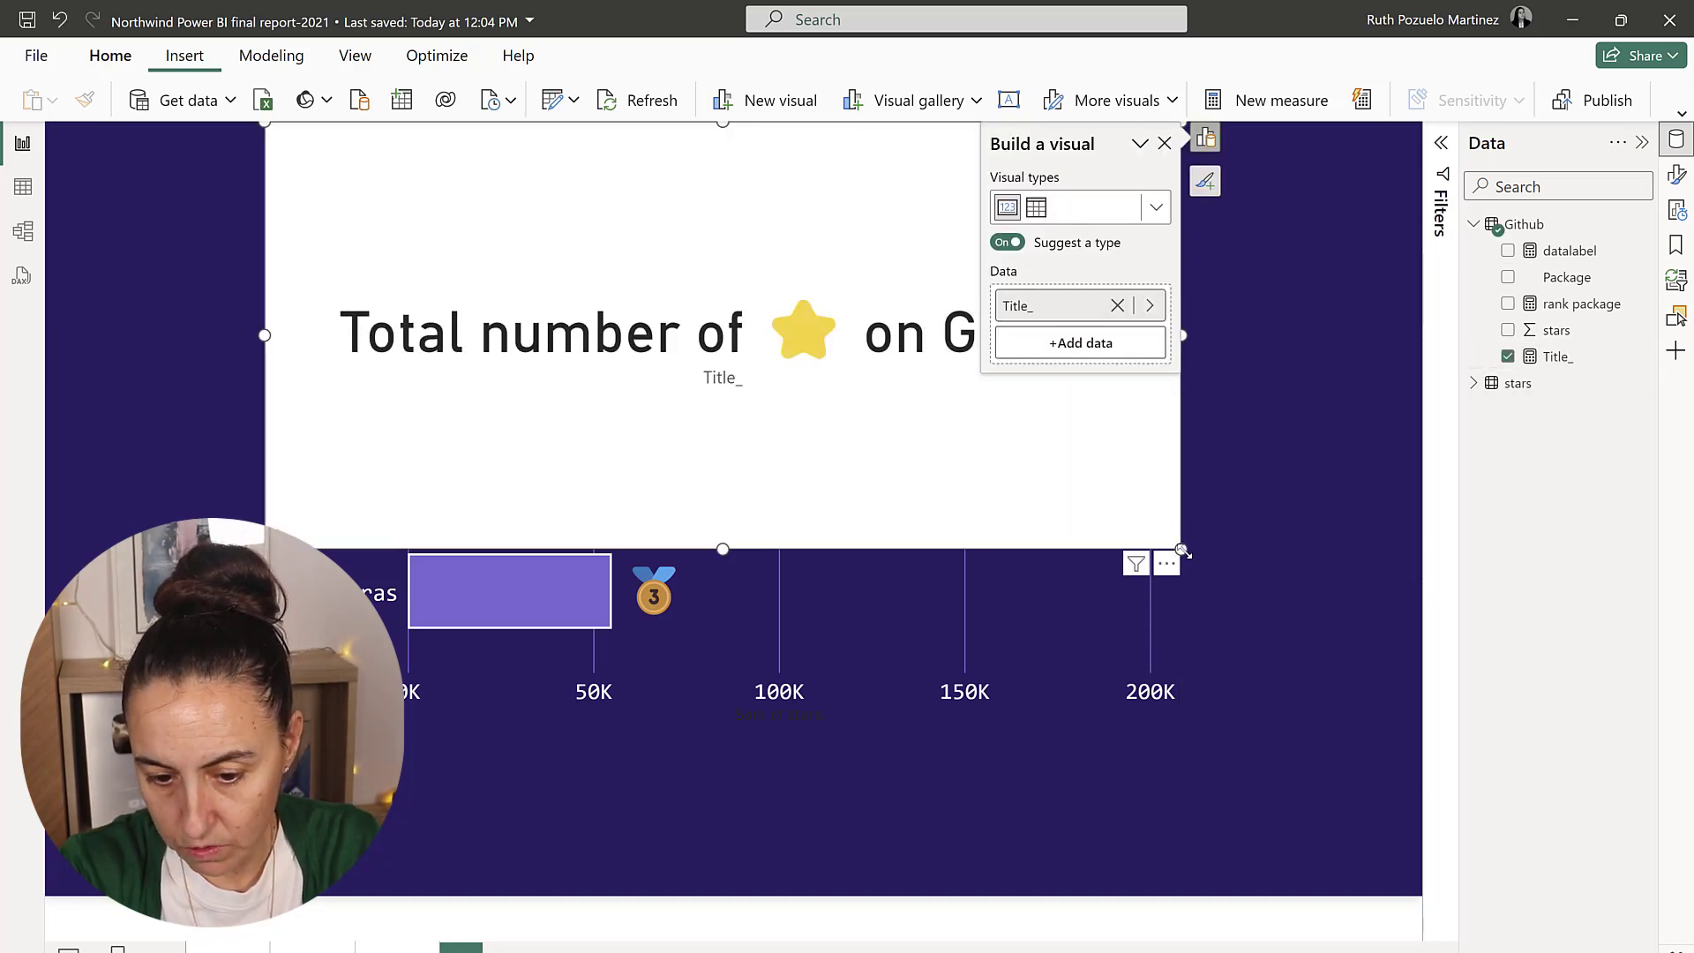
pyautogui.moveTo(1182, 549); pyautogui.dragTo(1298, 256)
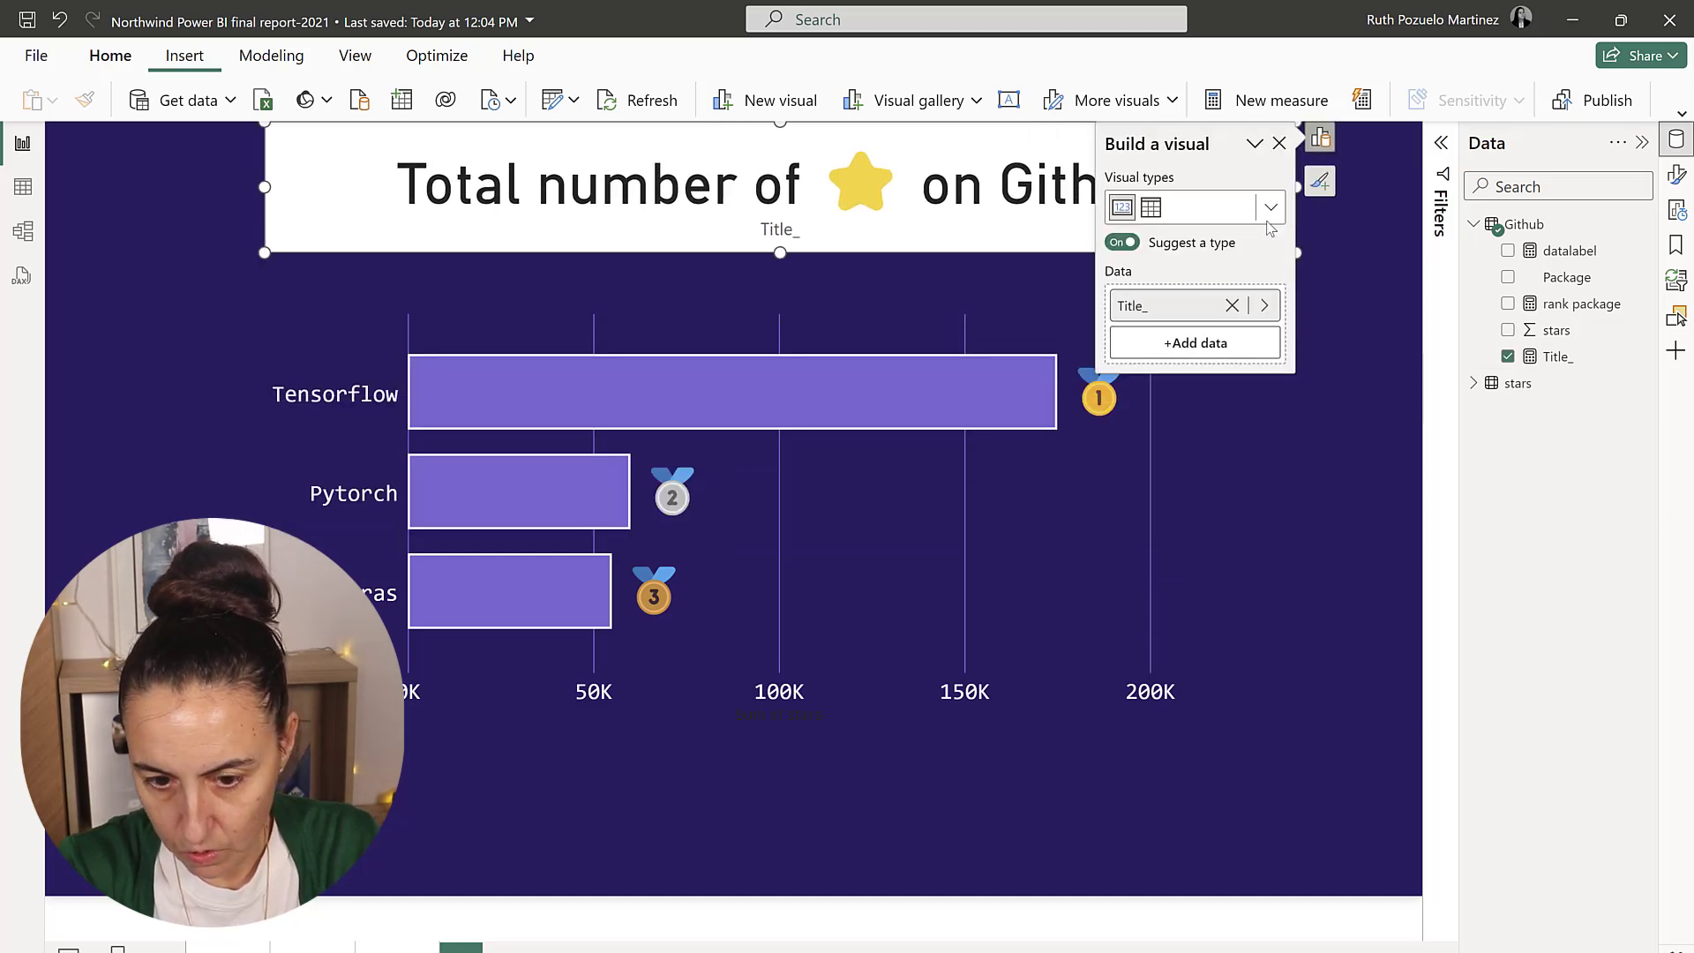
pyautogui.click(1319, 183)
pyautogui.click(1159, 253)
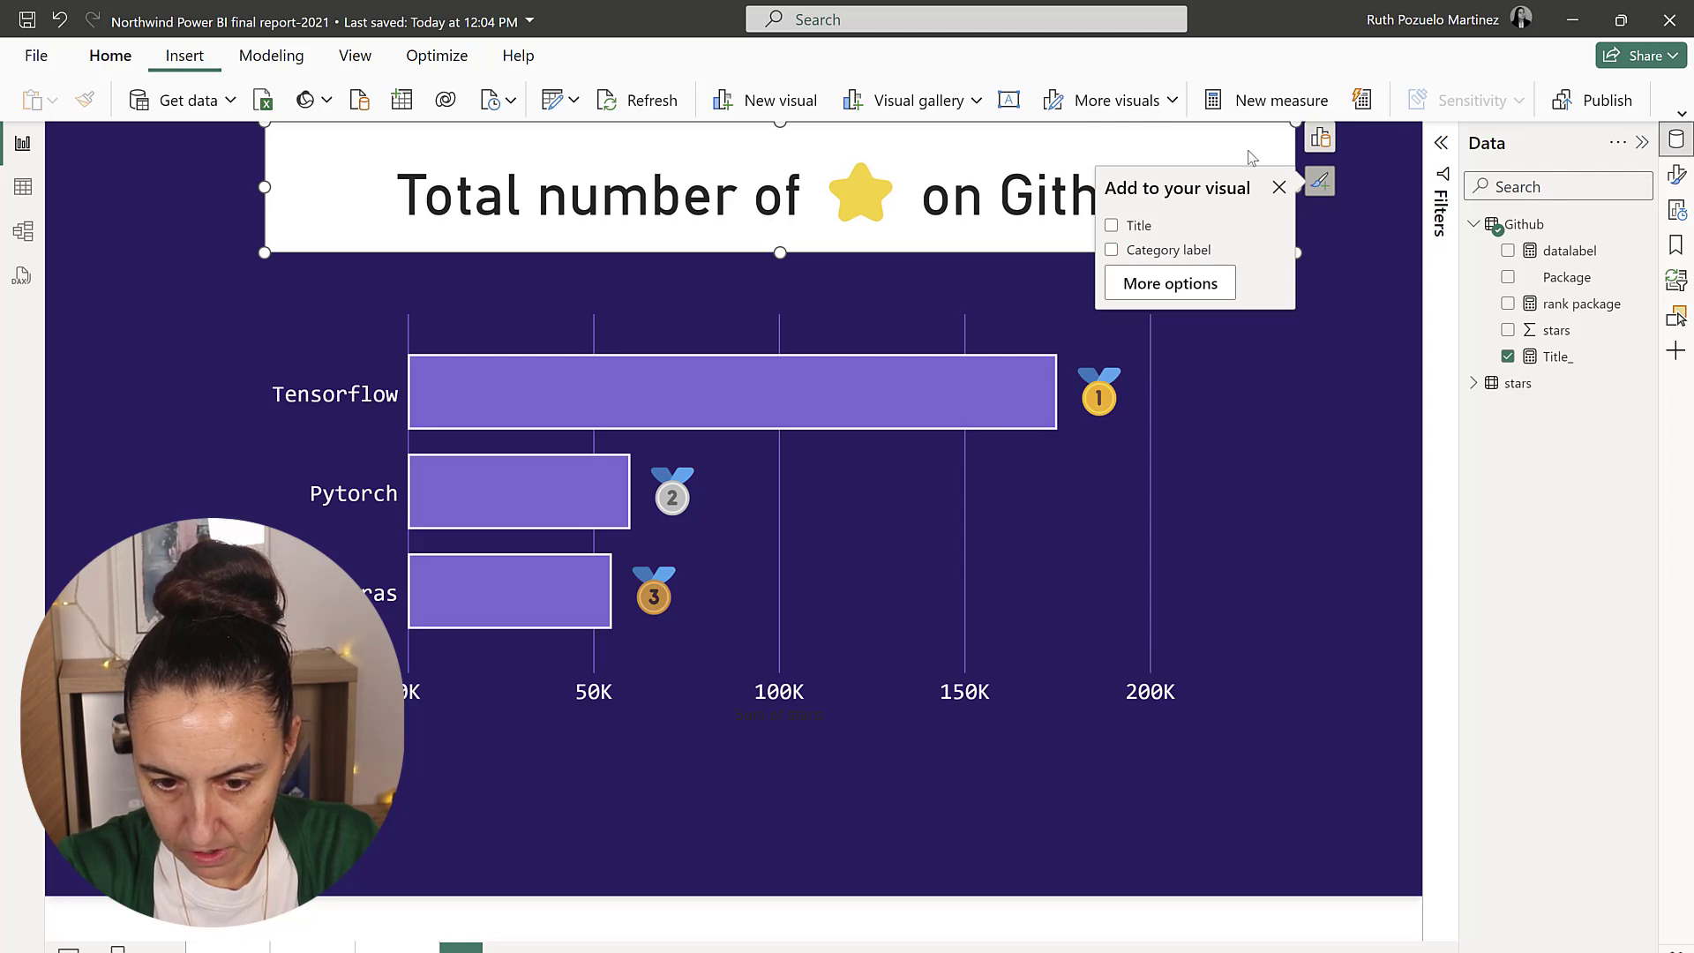
# - Turn off the title card's background so it is transparent
pyautogui.click(1215, 284)
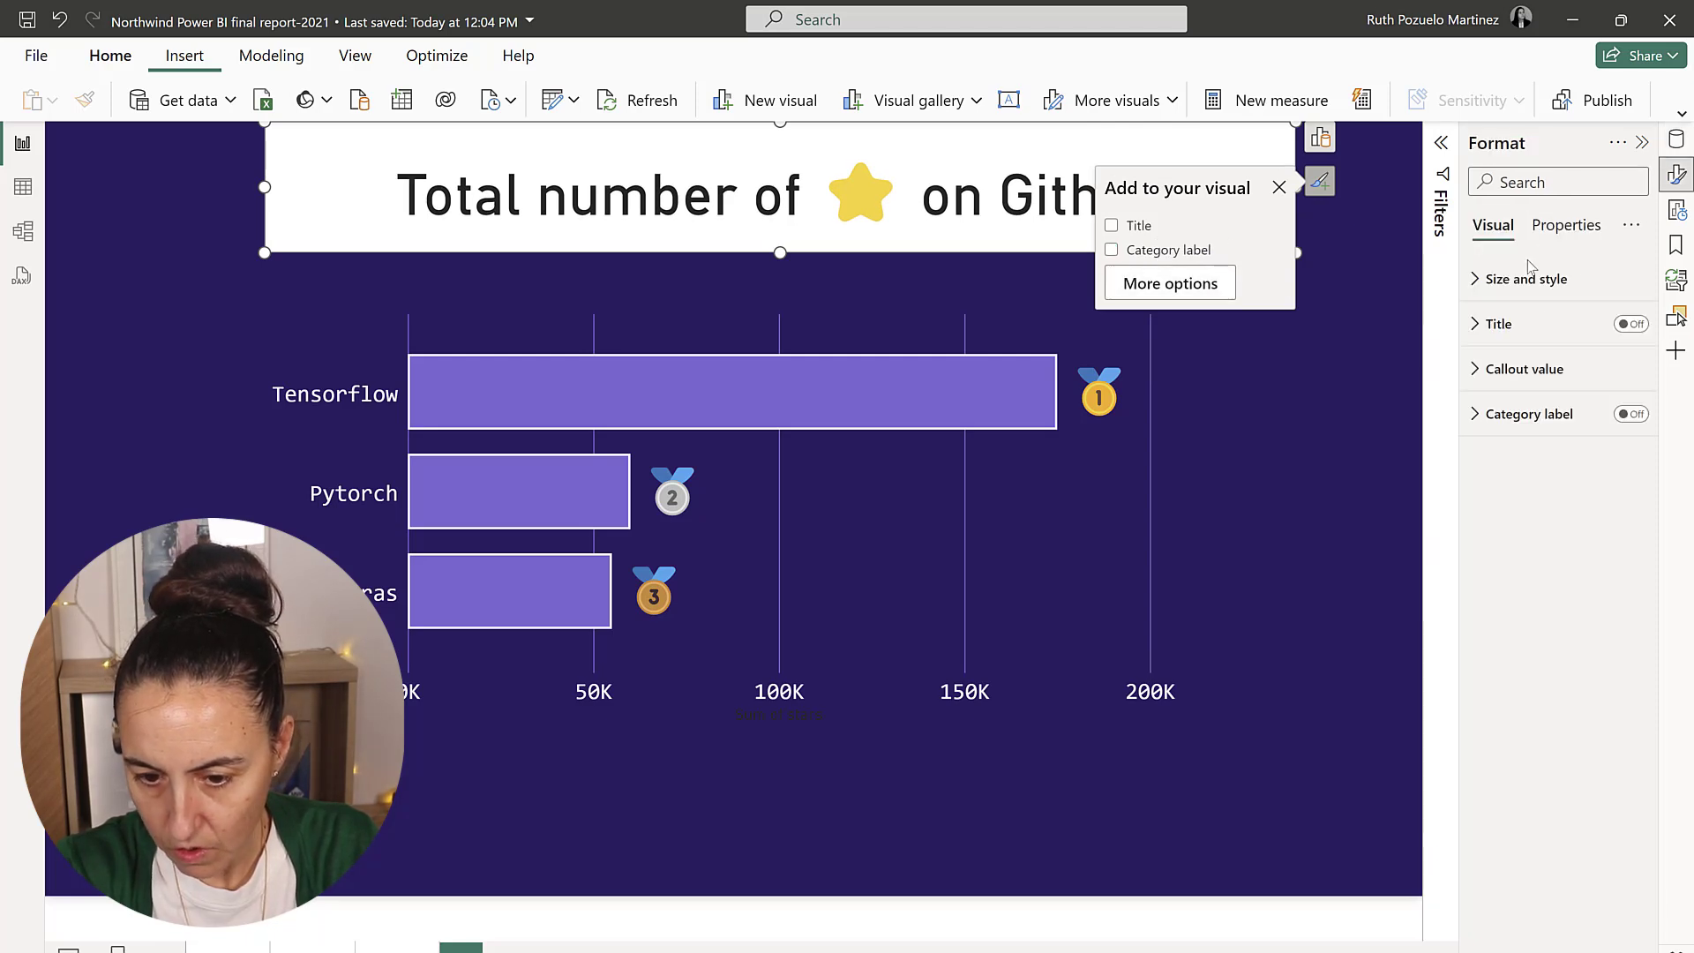
pyautogui.click(1546, 270)
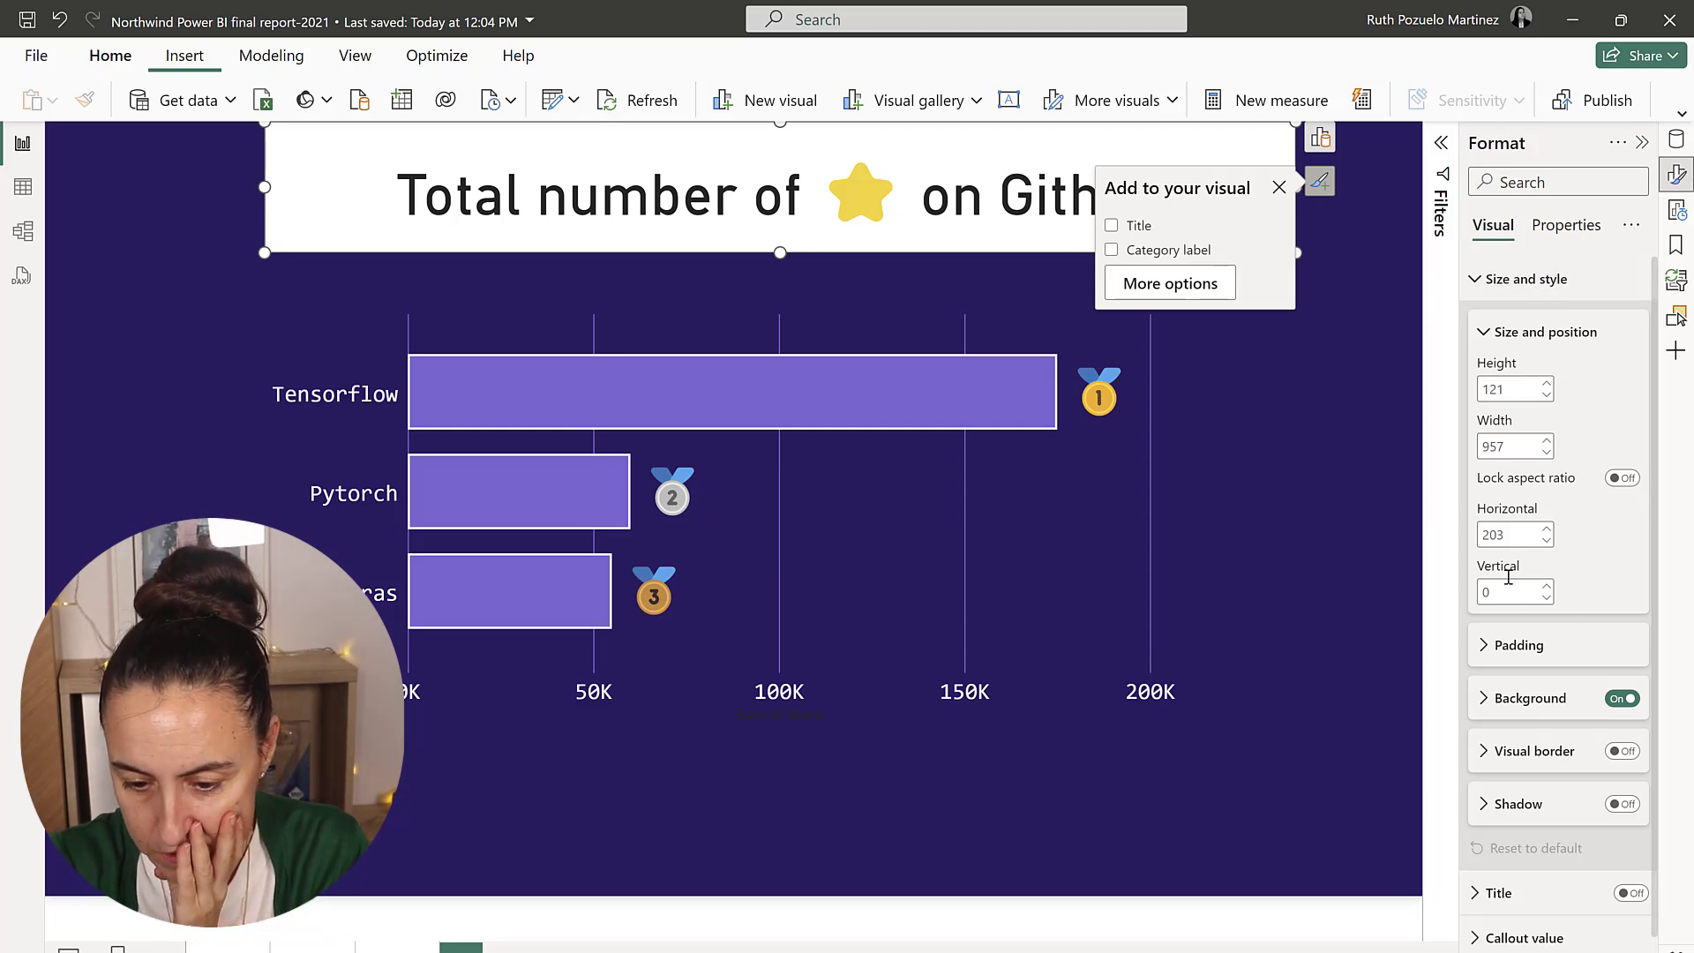
pyautogui.click(1622, 698)
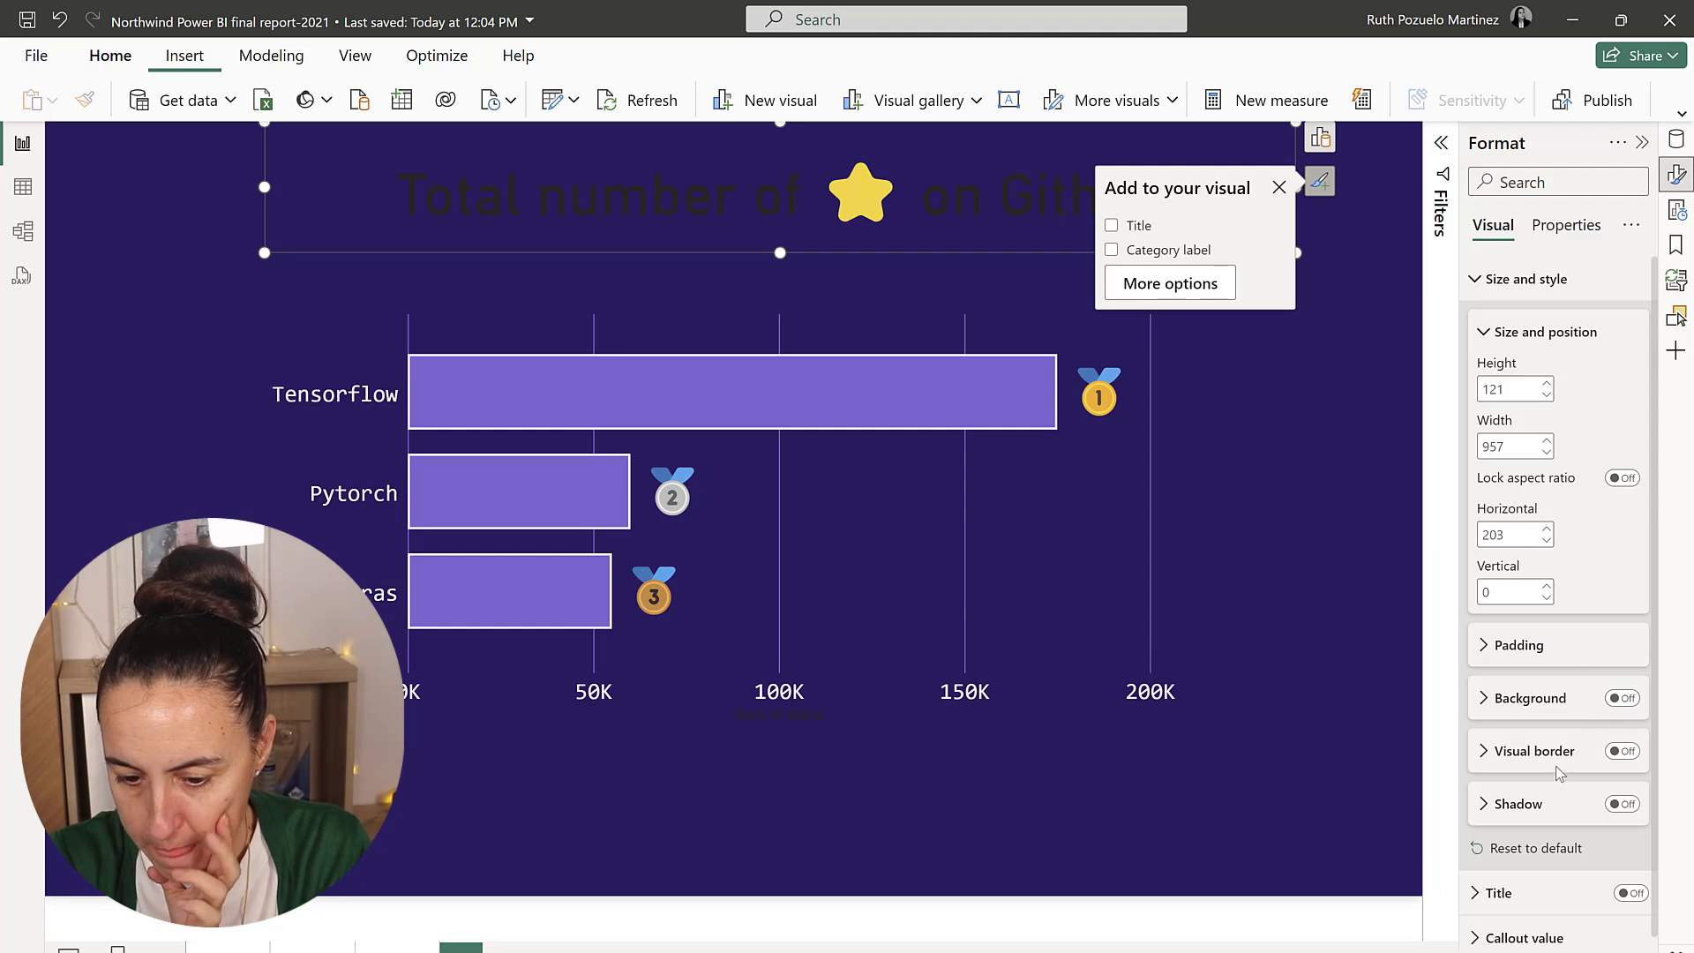
pyautogui.click(1514, 279)
# - Make the title text white Consolas, then nudge the card and chart into position
pyautogui.click(1517, 374)
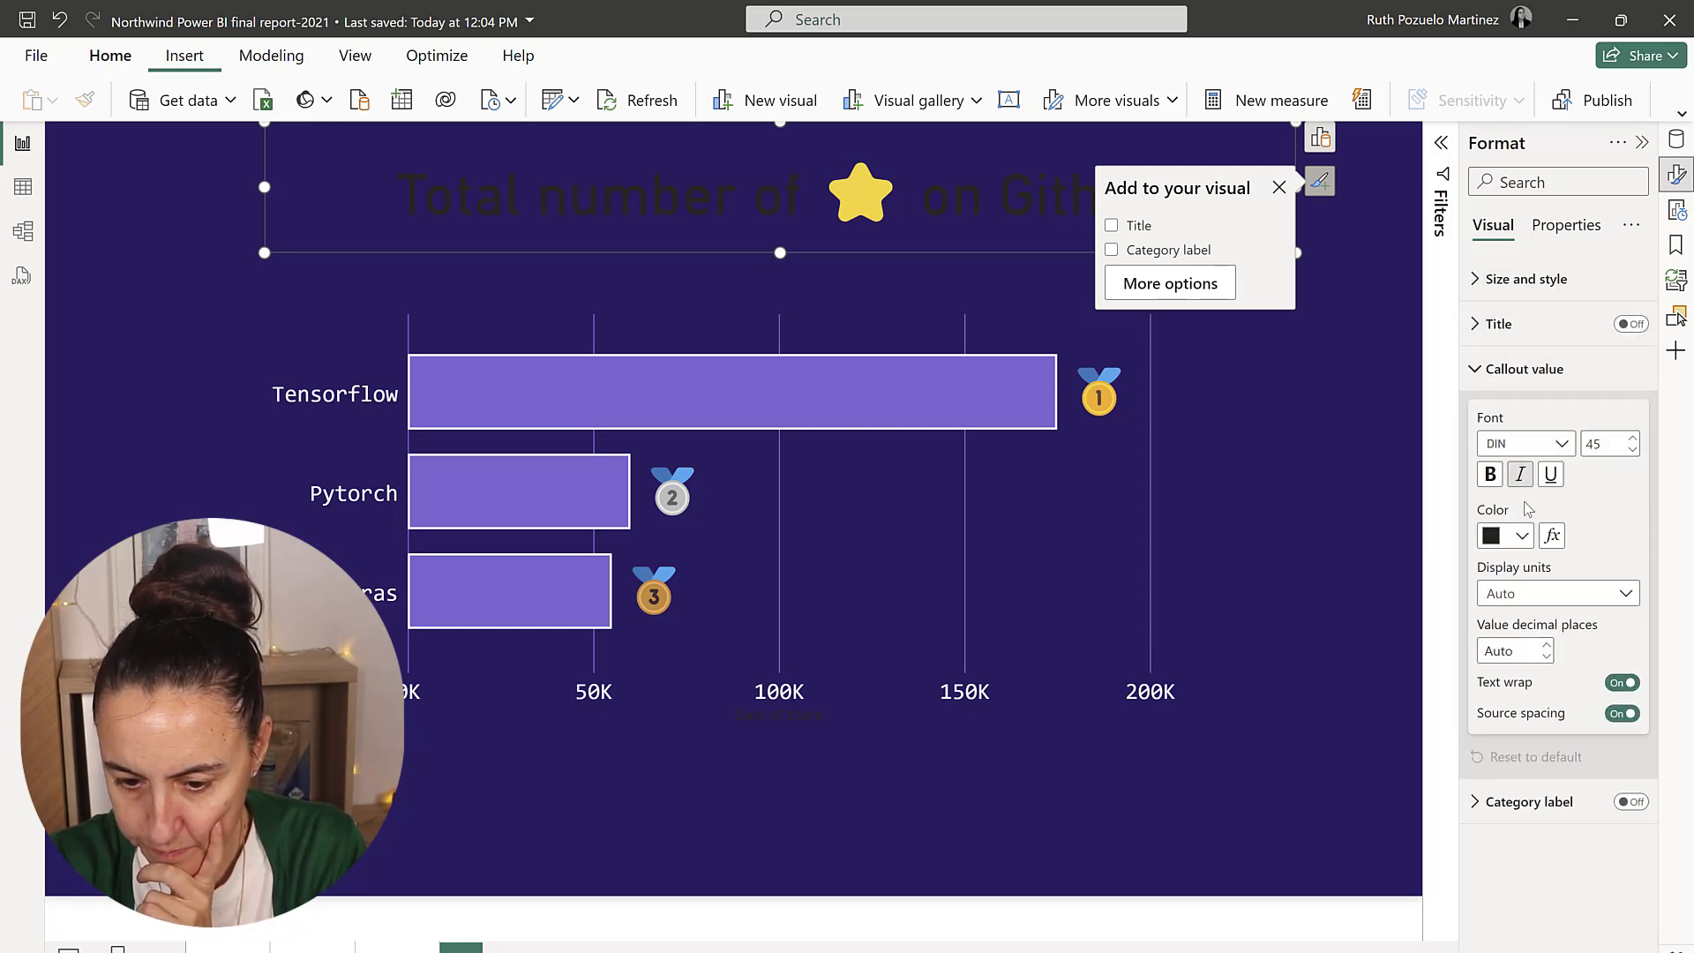
pyautogui.click(1504, 536)
pyautogui.click(1364, 613)
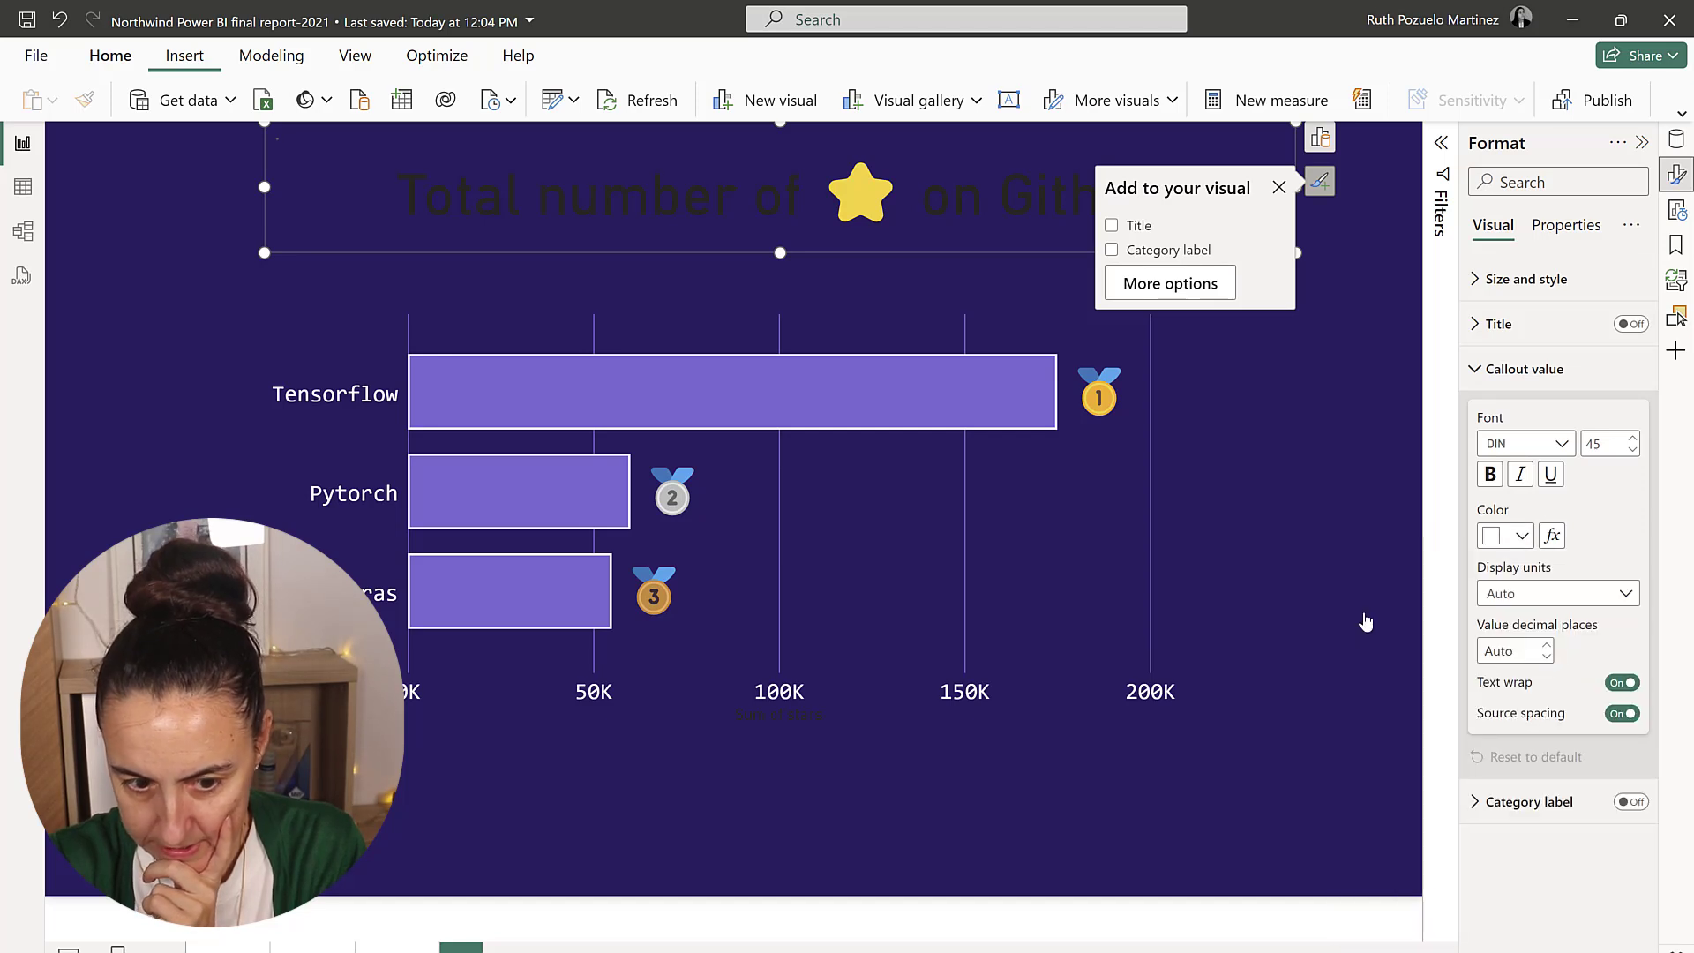
pyautogui.click(1486, 450)
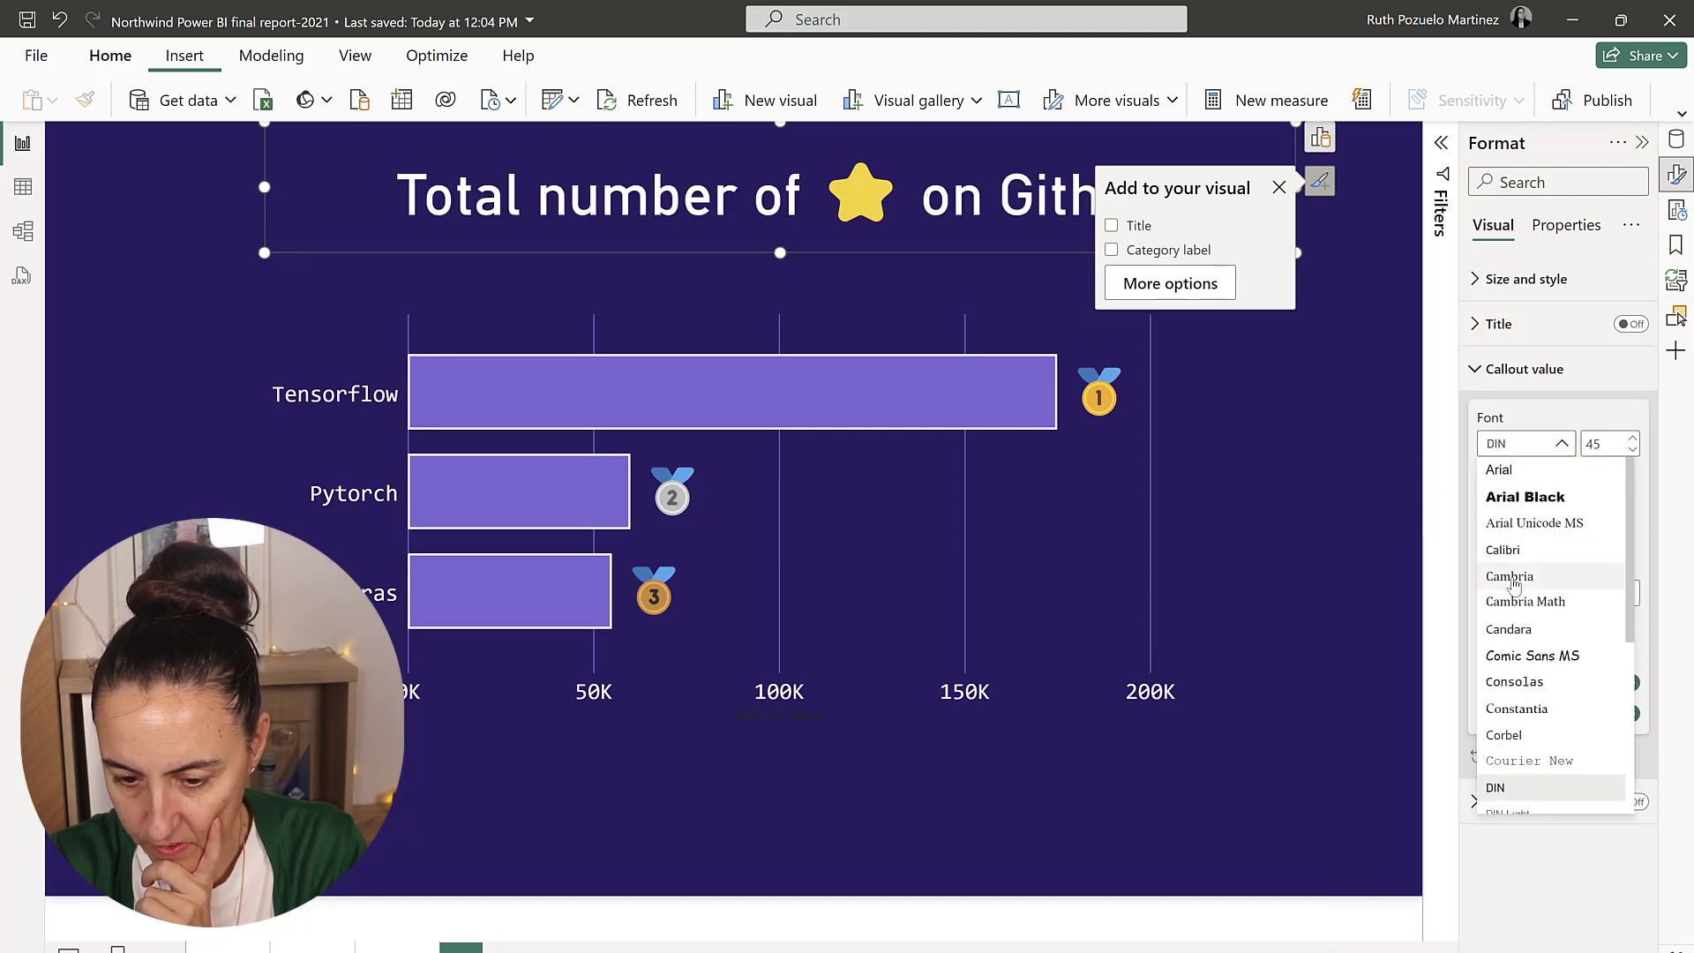
pyautogui.click(1547, 682)
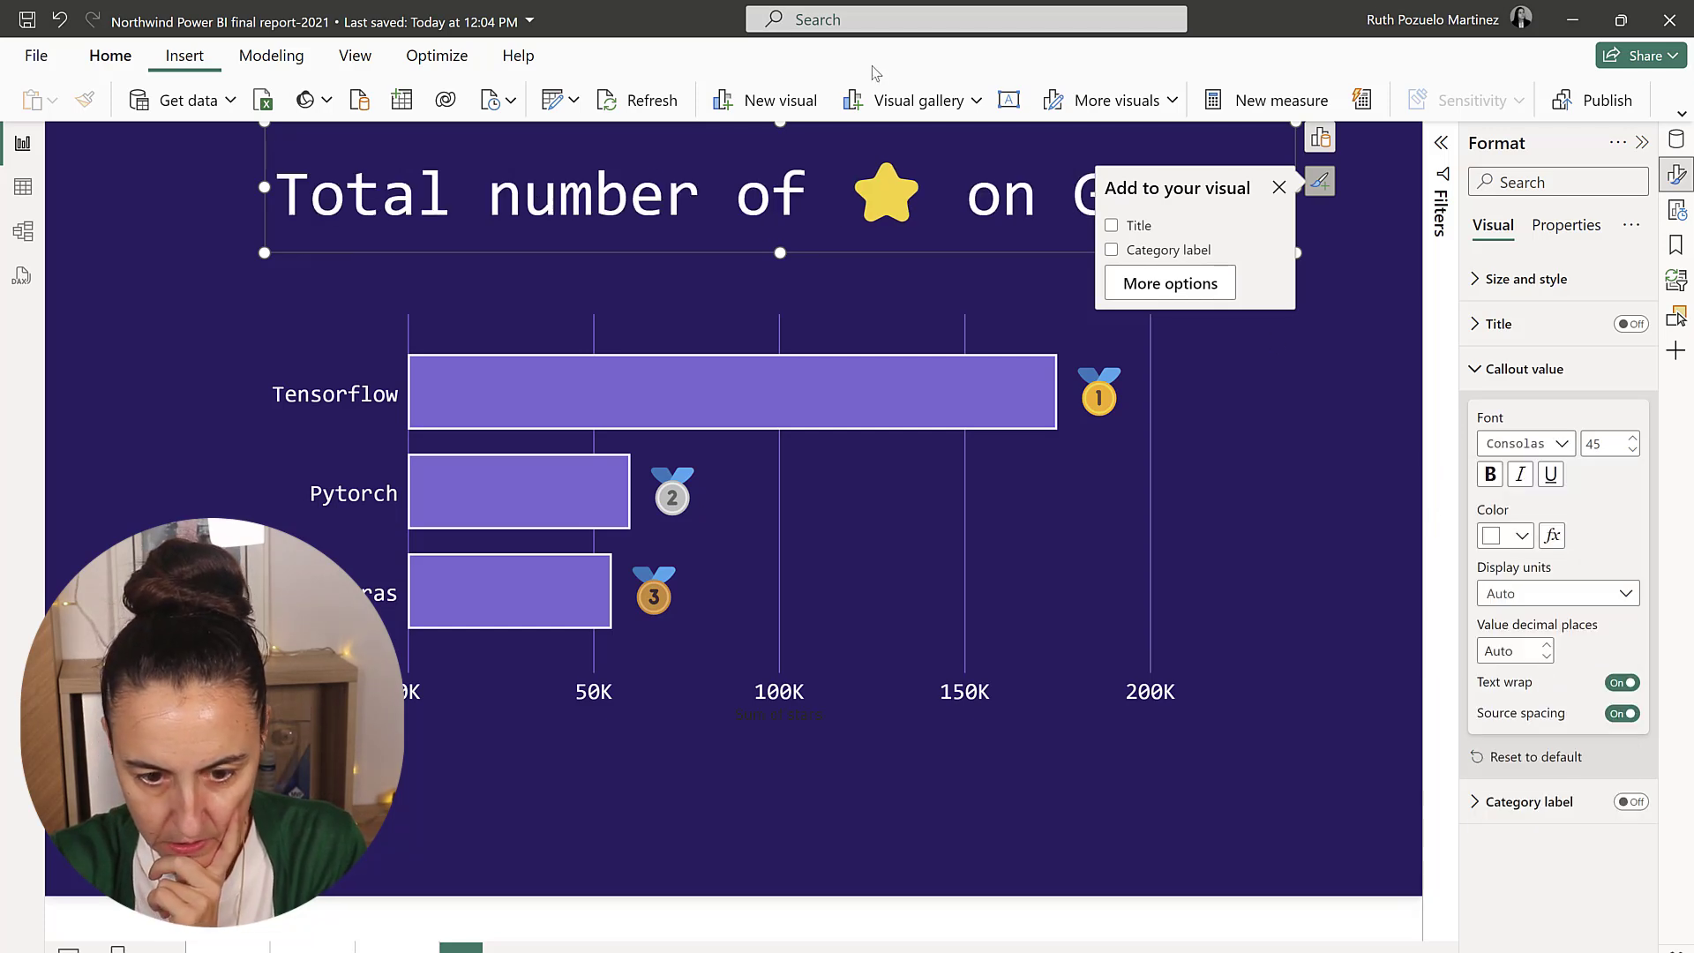
pyautogui.moveTo(795, 234)
pyautogui.mouseDown()
pyautogui.moveTo(776, 241)
pyautogui.moveTo(809, 249)
pyautogui.mouseUp()
pyautogui.moveTo(1068, 512); pyautogui.dragTo(1067, 535)
pyautogui.click(1311, 535)
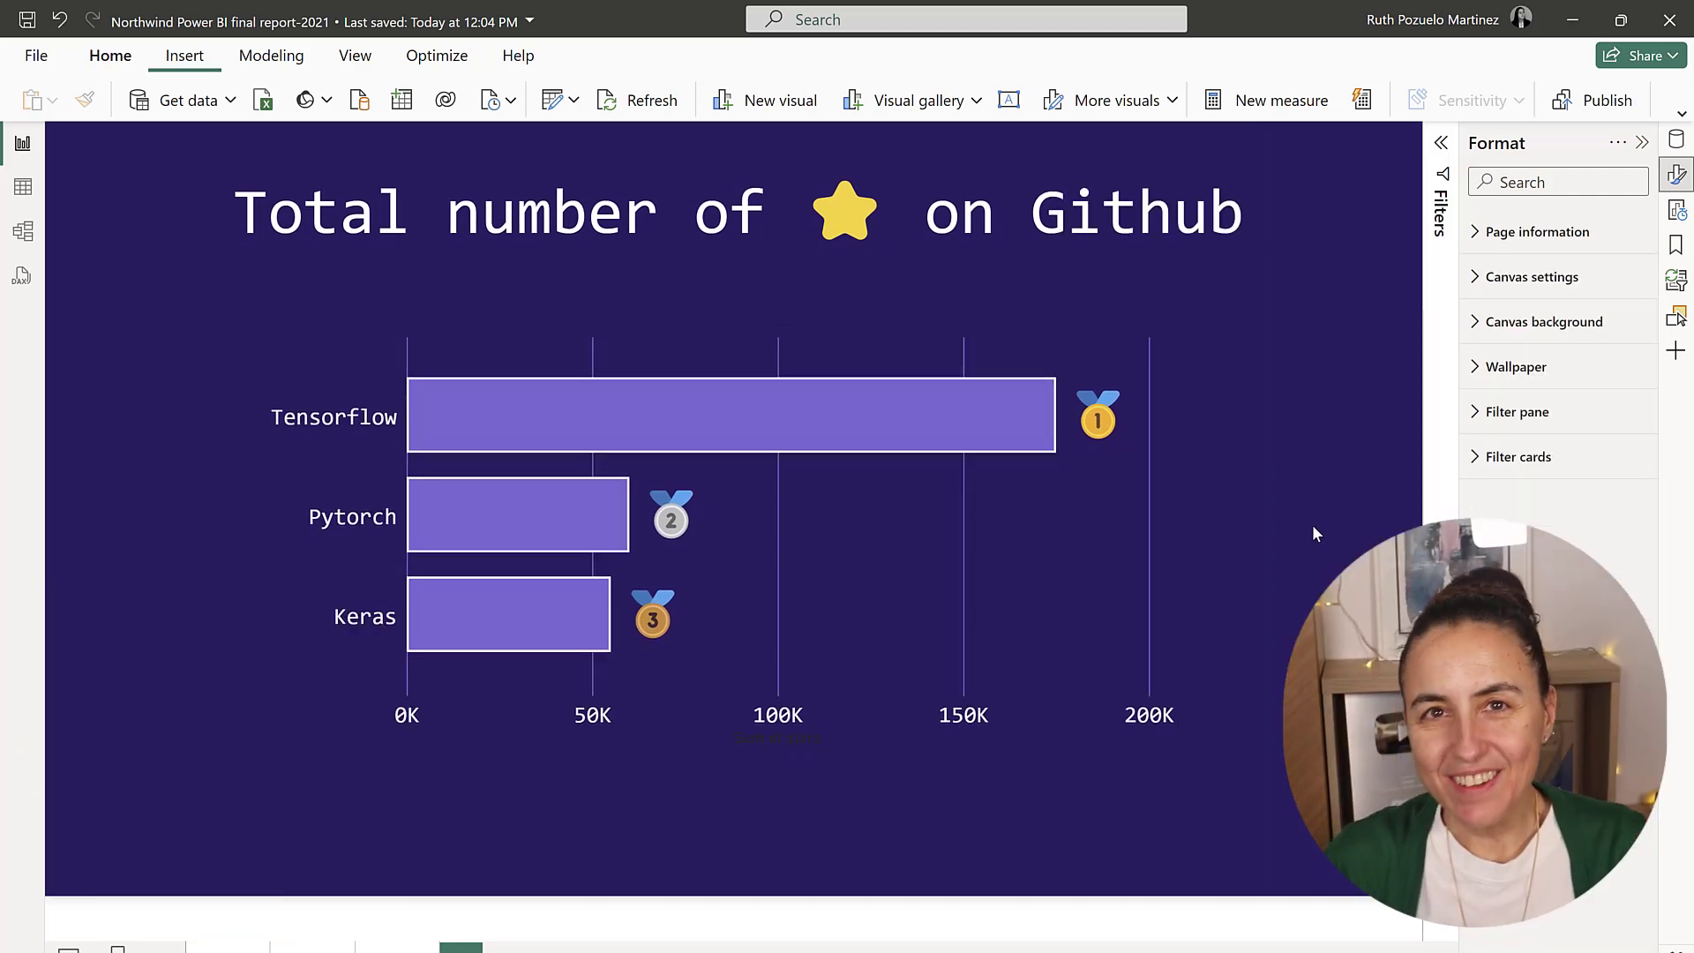